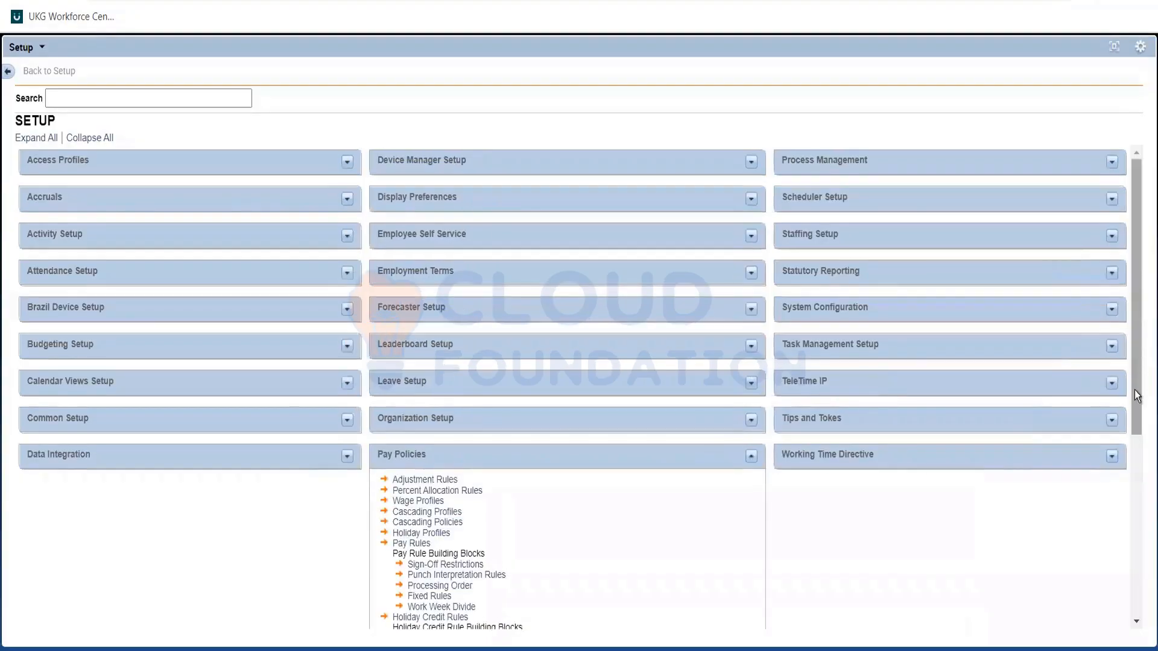
# Open the pay code definitions under Pay Policies and search the pay codes for "OT*".
pyautogui.scroll(-5, 1130, 524)
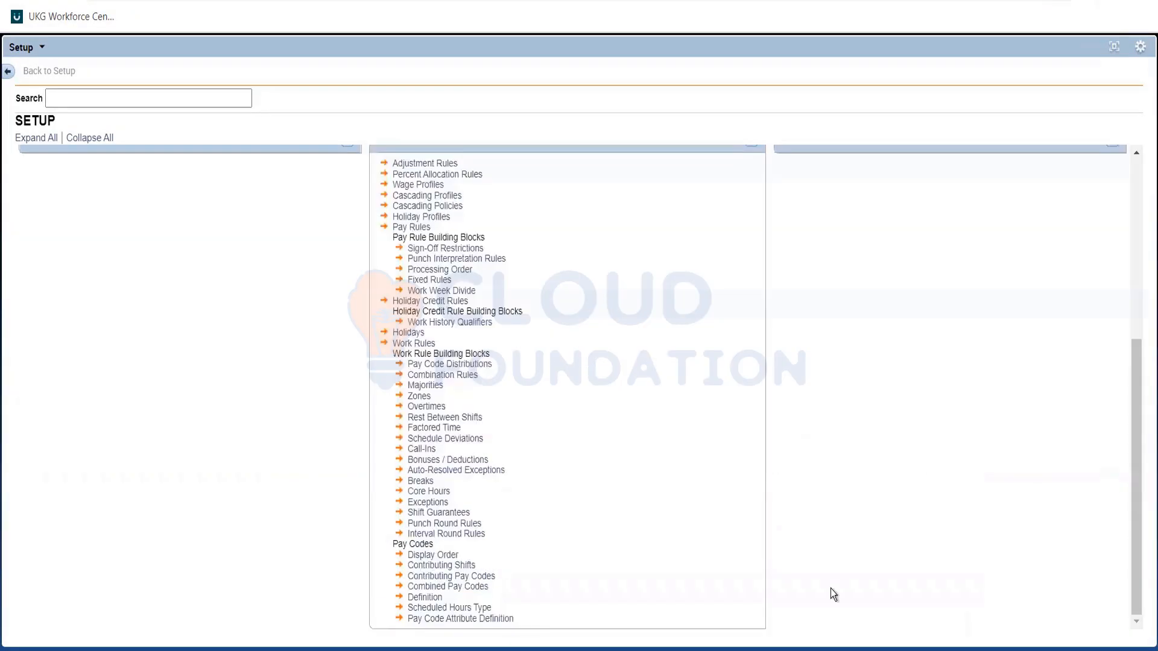
pyautogui.click(432, 597)
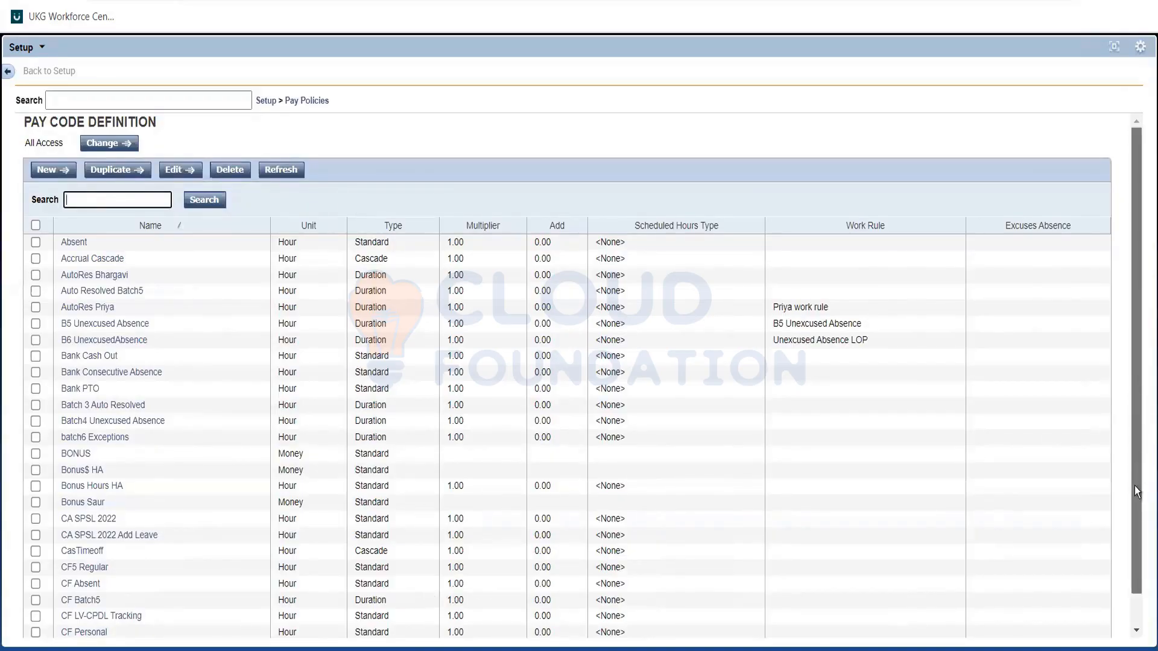
pyautogui.scroll(-1, 1134, 486)
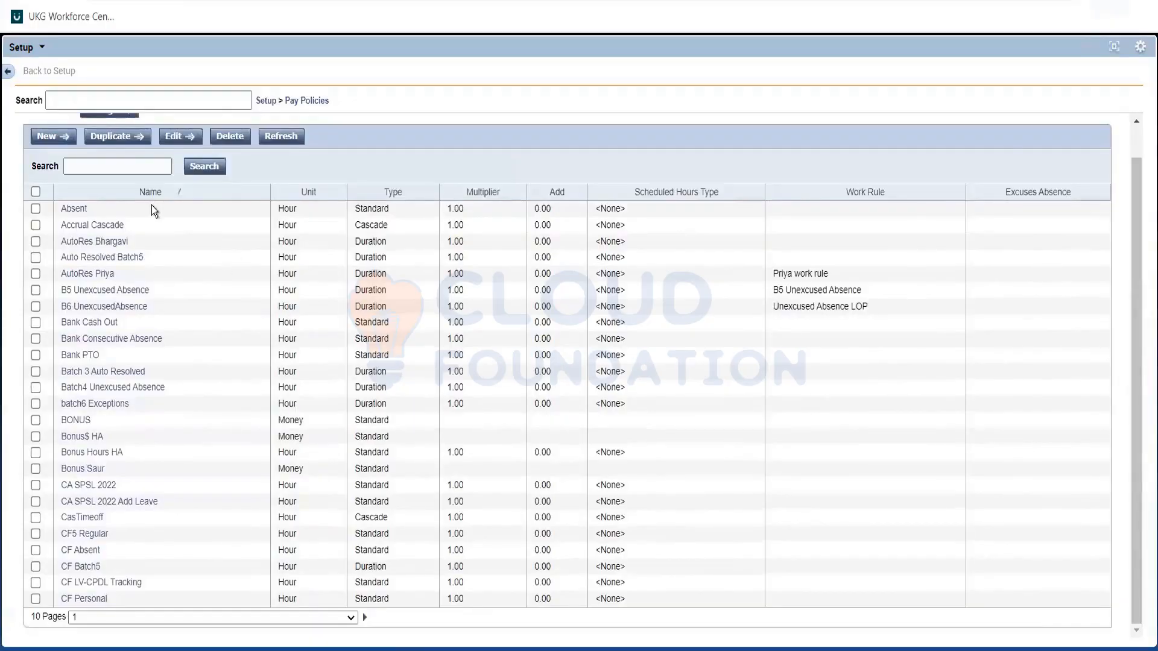
pyautogui.click(101, 166)
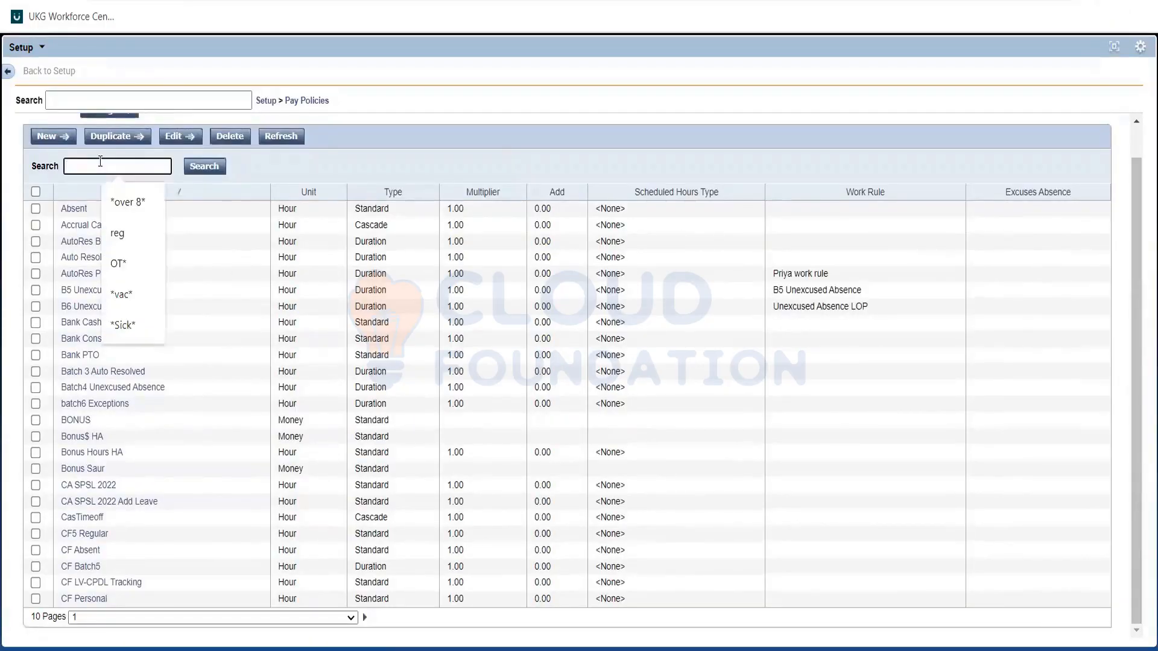
pyautogui.click(120, 255)
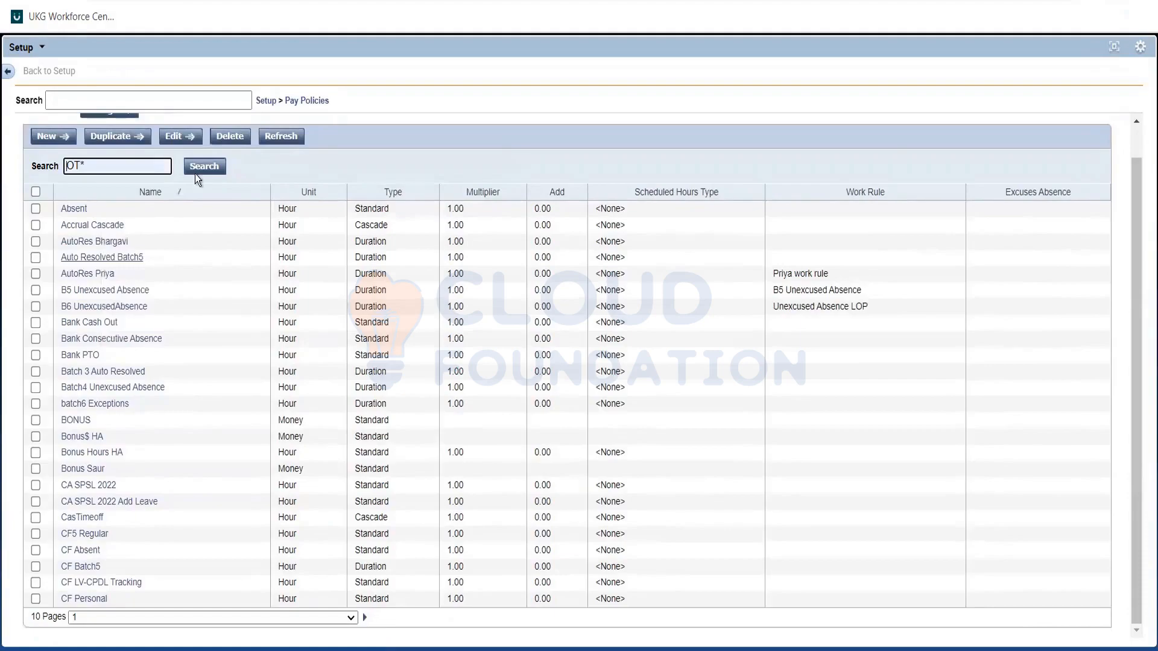
pyautogui.click(196, 171)
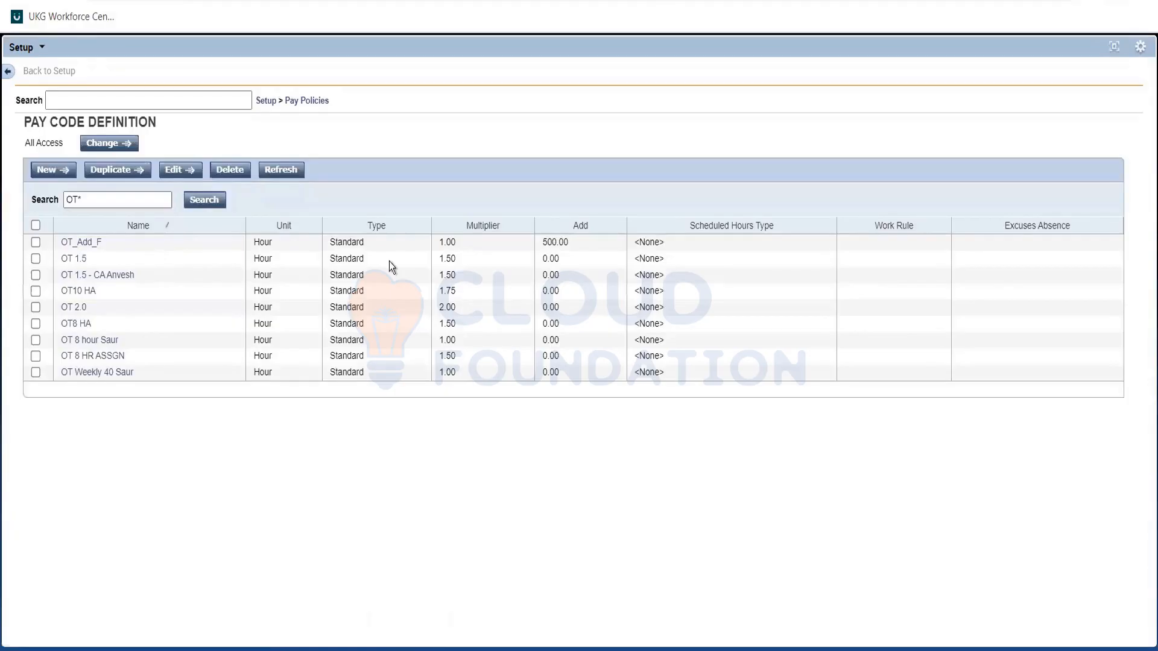
# Examine the multipliers of the OT 1.5 and OT 2.0 pay codes and select both entries.
pyautogui.doubleClick(452, 254)
pyautogui.click(480, 262)
pyautogui.doubleClick(457, 309)
pyautogui.click(456, 309)
pyautogui.click(35, 308)
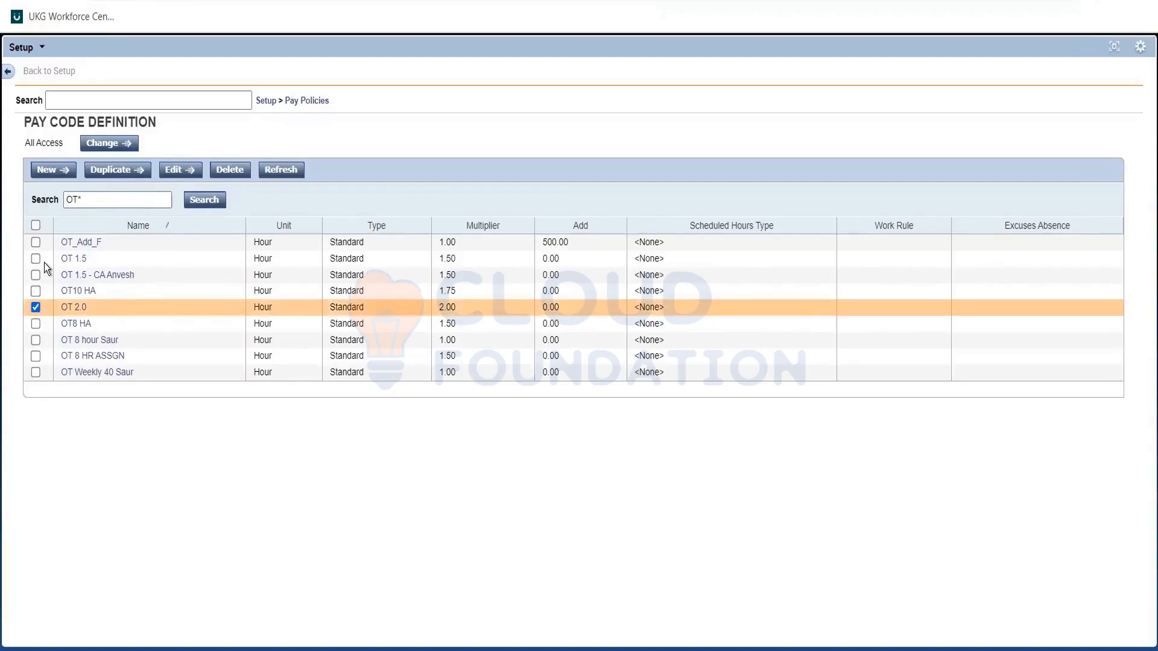
pyautogui.click(35, 259)
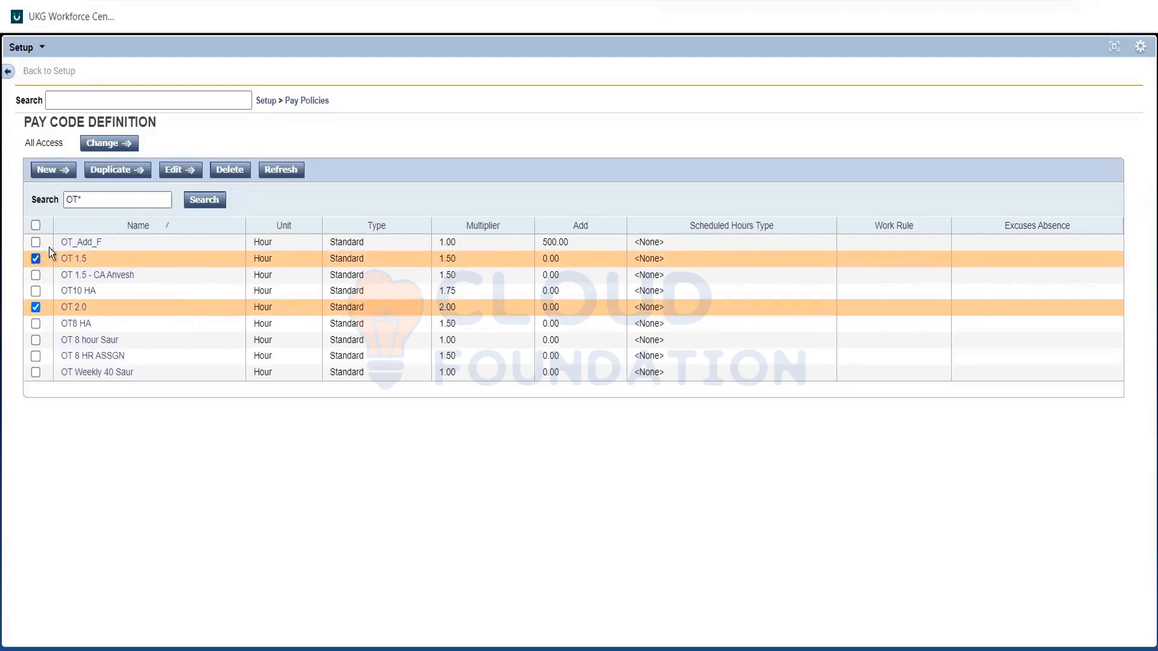
# Search the pay code definitions for "reg".
pyautogui.moveTo(82, 200); pyautogui.dragTo(69, 200)
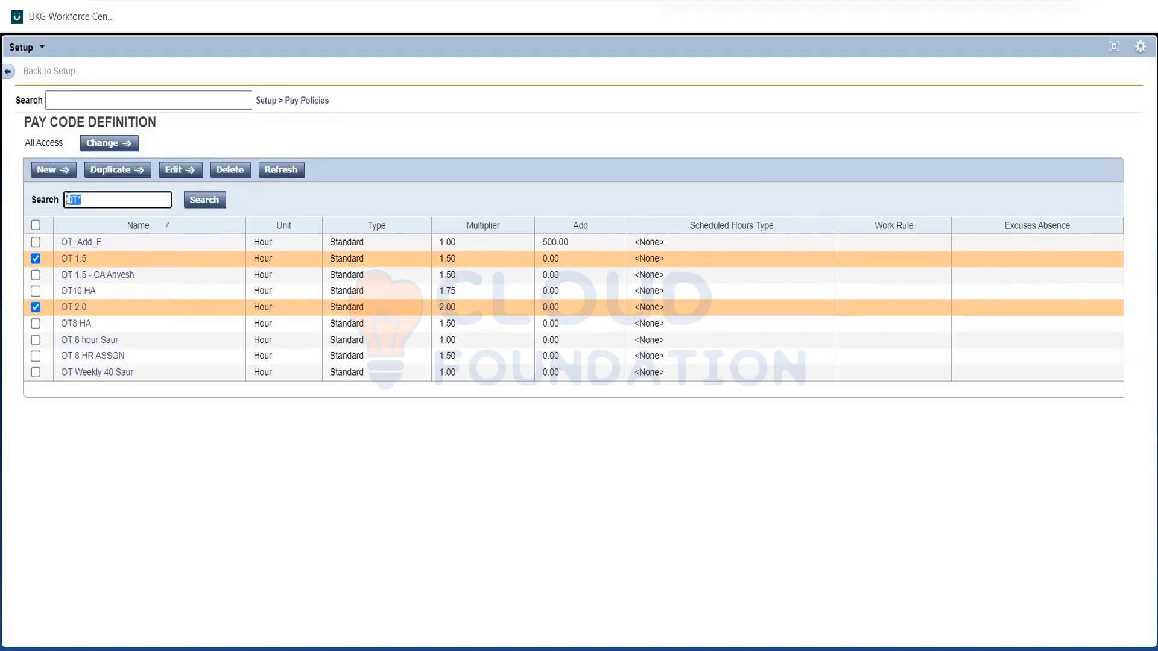
pyautogui.write('reg')
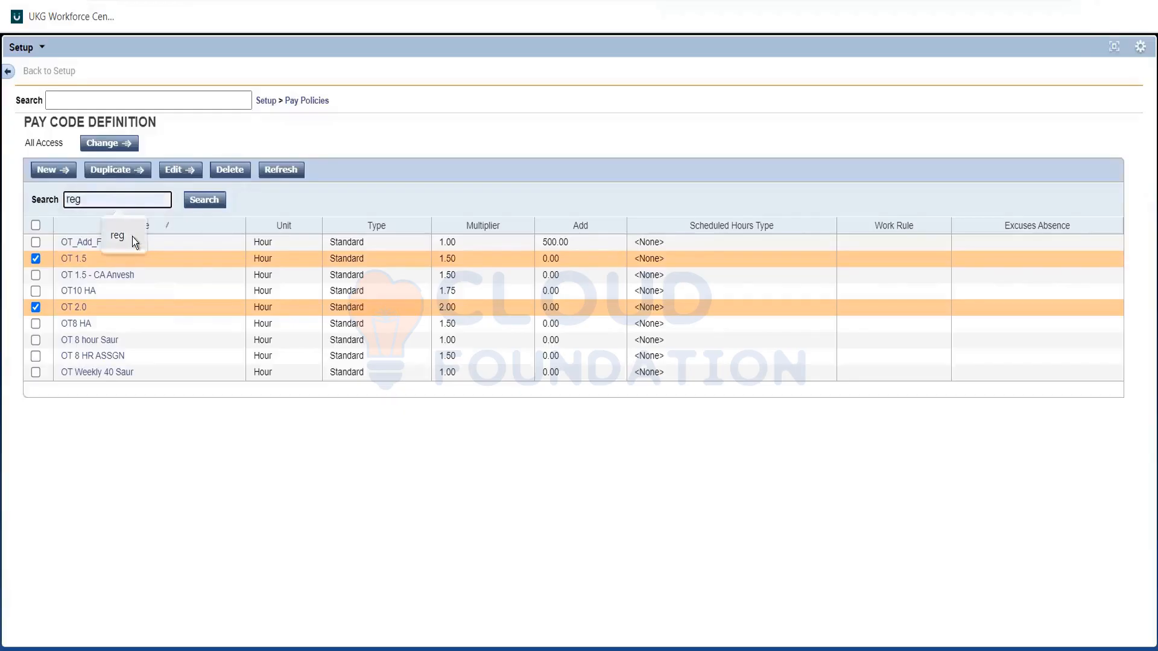
pyautogui.click(201, 201)
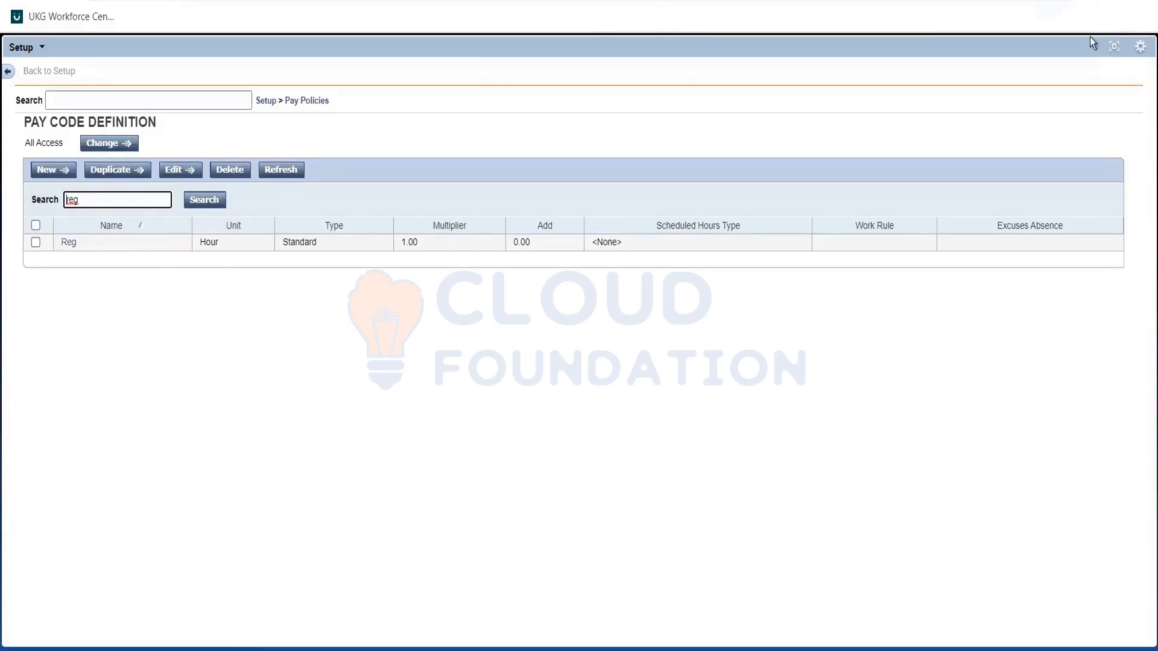
pyautogui.click(1113, 51)
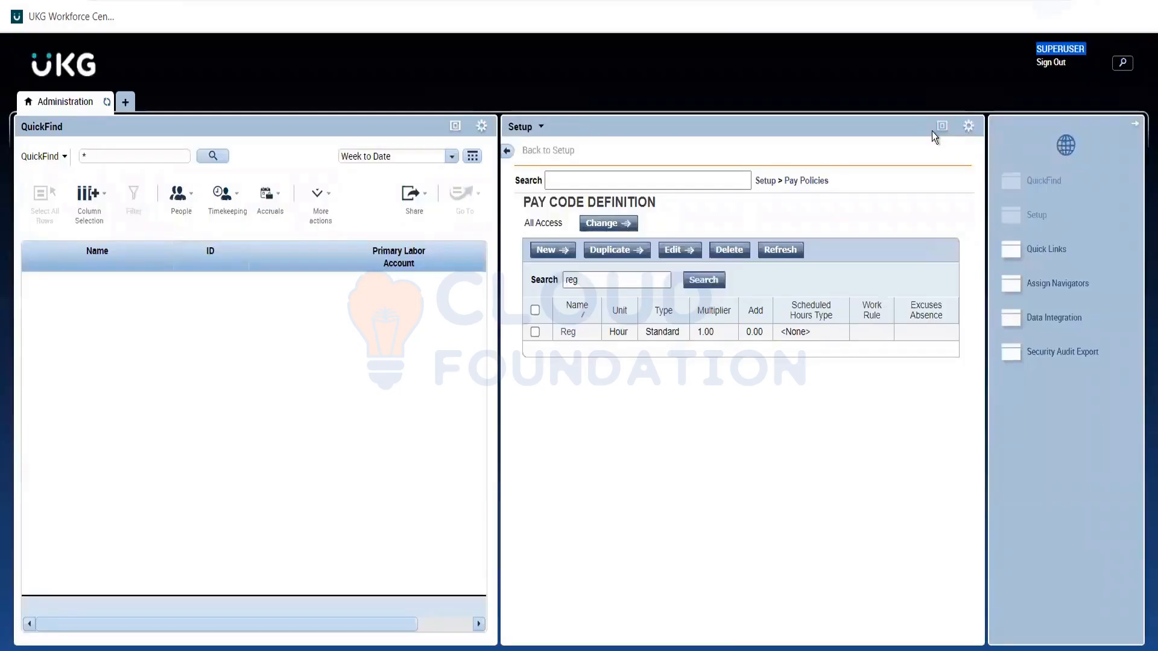
pyautogui.click(941, 126)
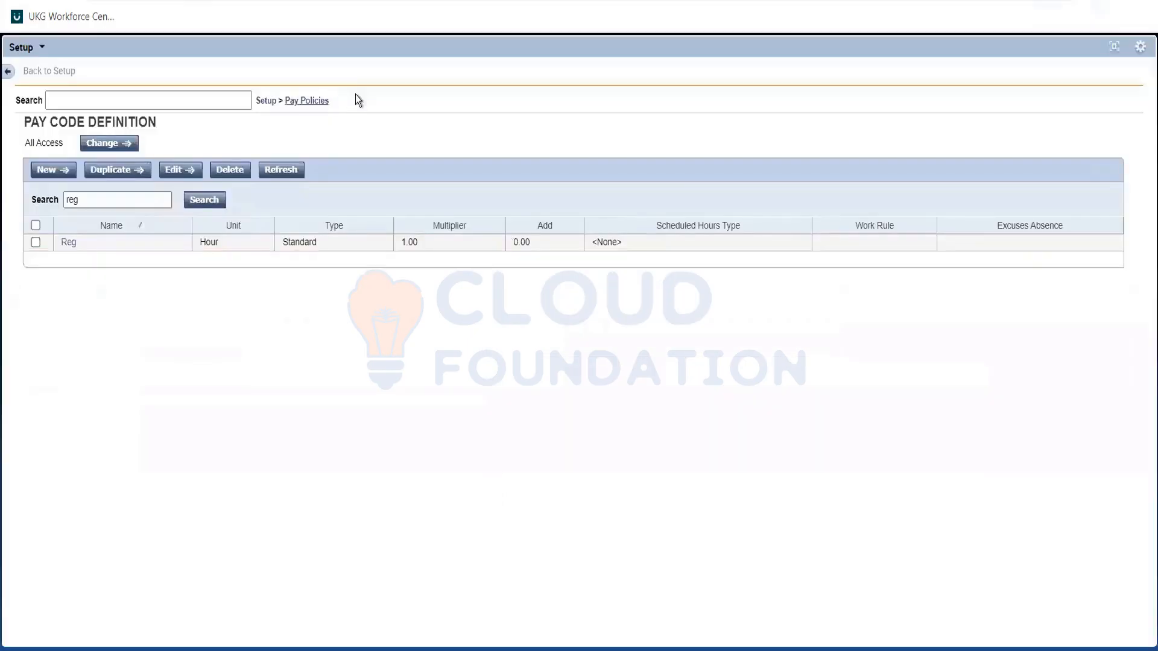
# Open the Pay Policies list, and examine the Mon-Fri hours condition in the Req note in Notepad.
pyautogui.click(307, 101)
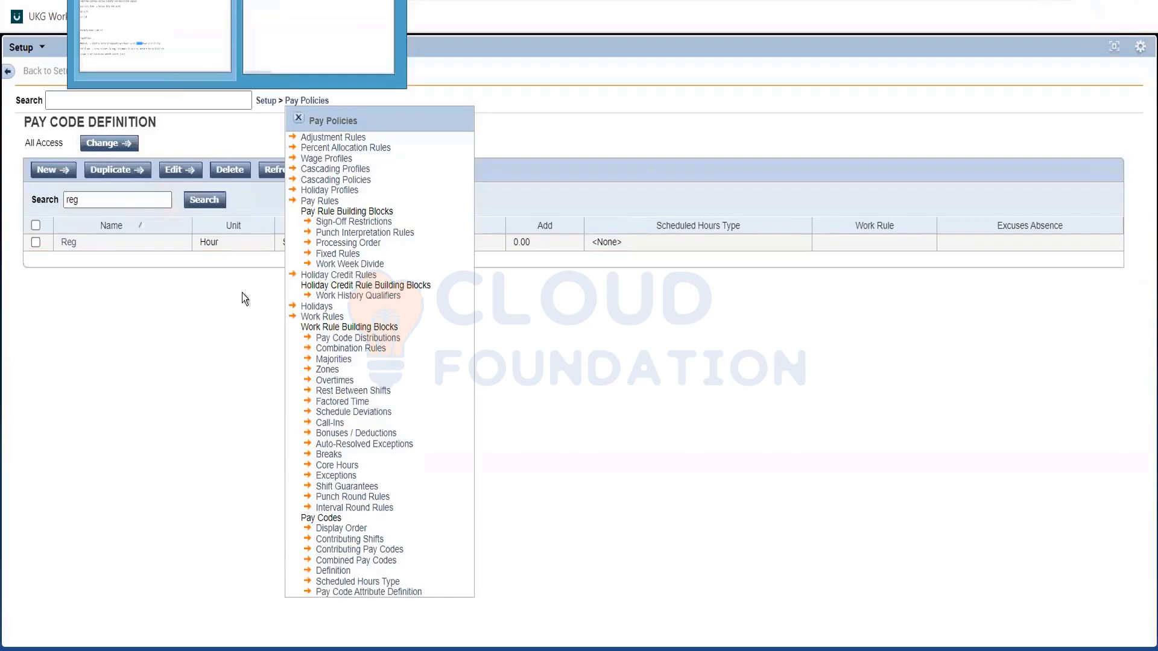
pyautogui.hotkey('alt', 'Tab')
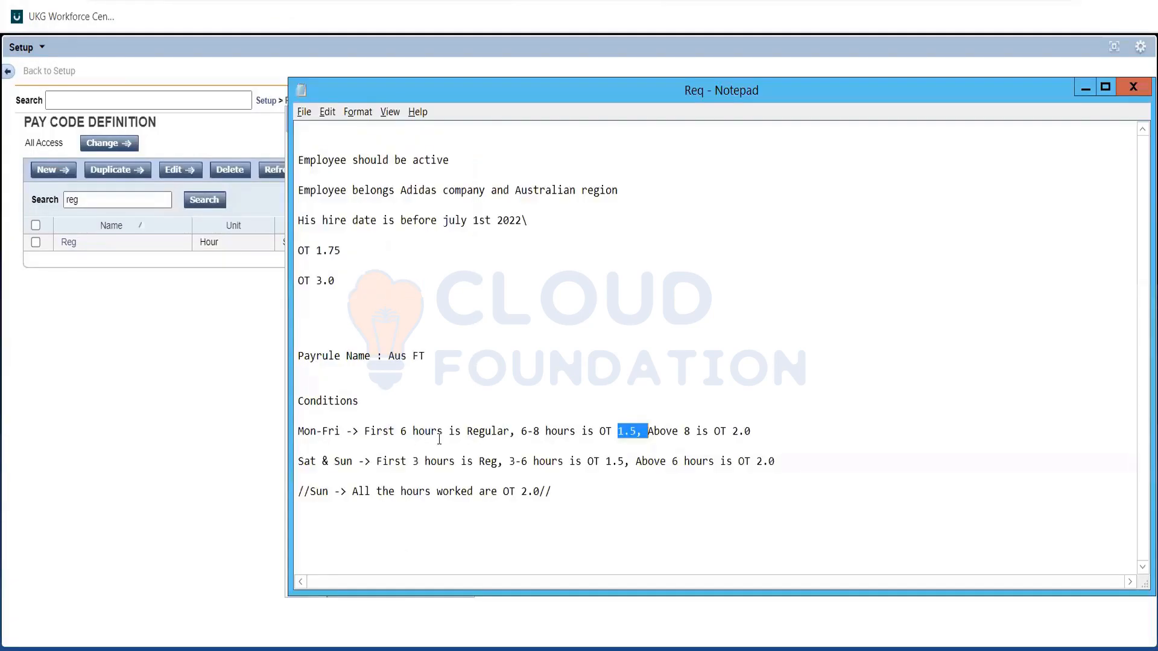
pyautogui.moveTo(467, 431); pyautogui.dragTo(523, 429)
pyautogui.click(523, 430)
pyautogui.doubleClick(524, 430)
pyautogui.click(524, 429)
pyautogui.click(537, 431)
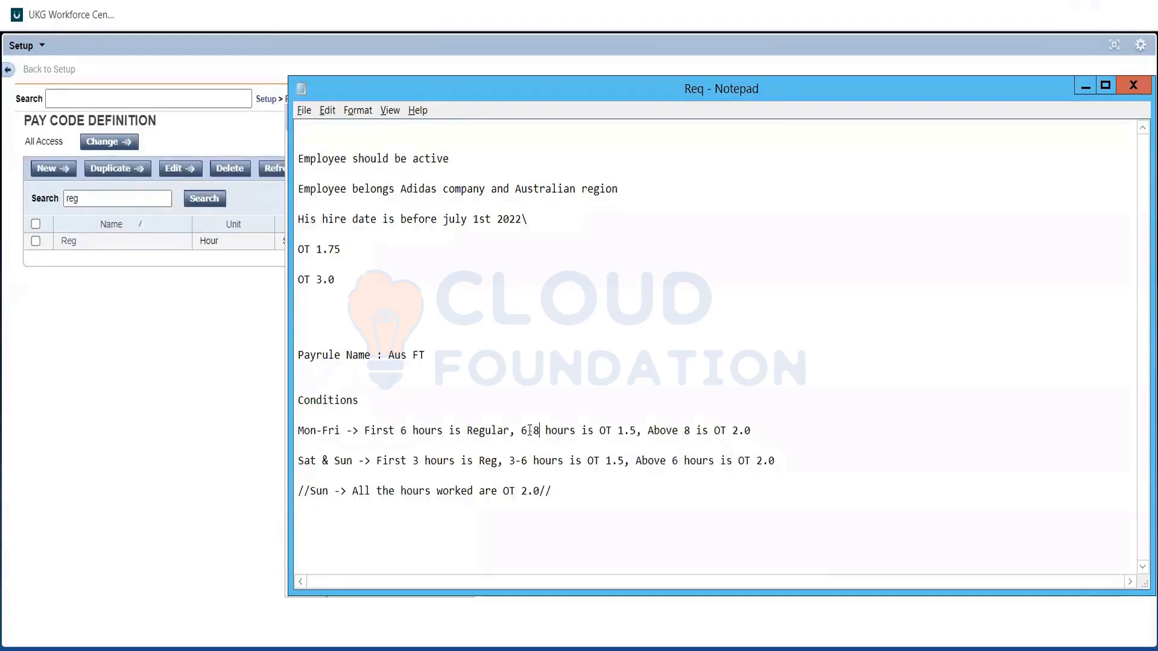
pyautogui.click(530, 430)
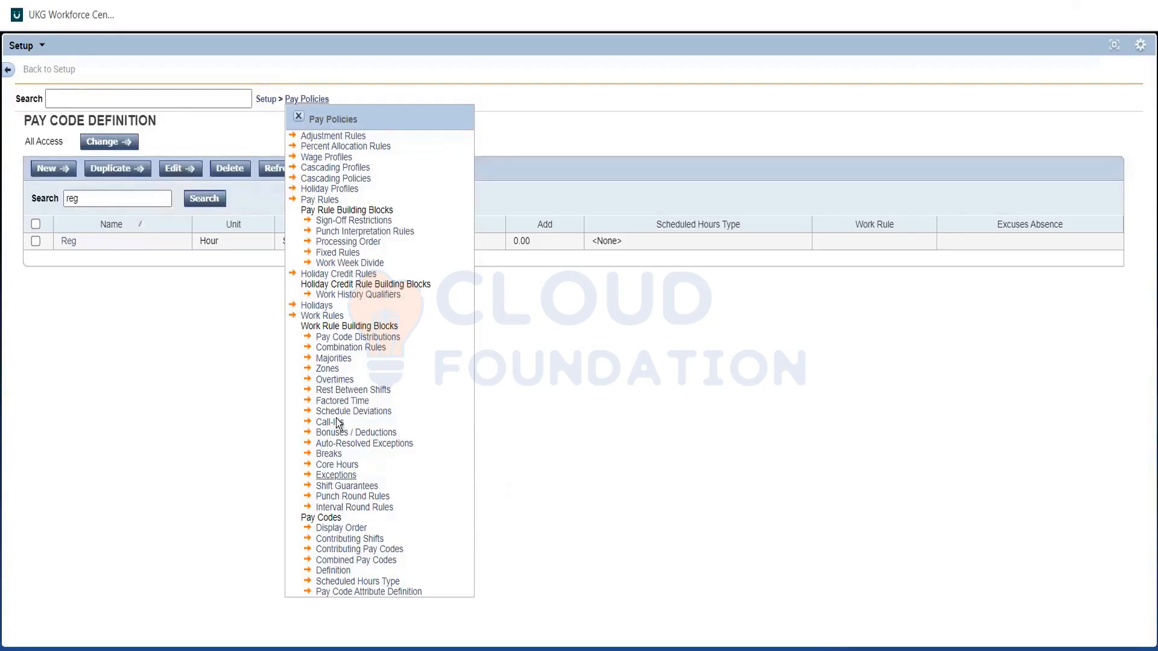
# Switch back to UKG Workforce Central and start a new overtime rule named "Over 6 hours daily".
pyautogui.click(334, 380)
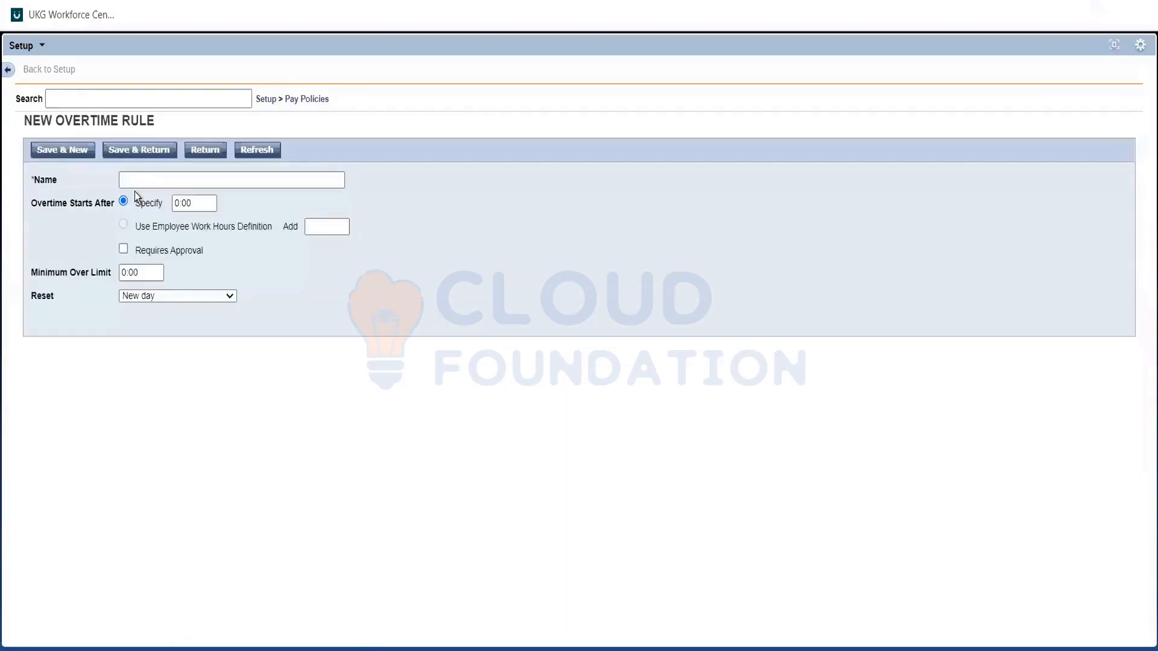
pyautogui.write('Over')
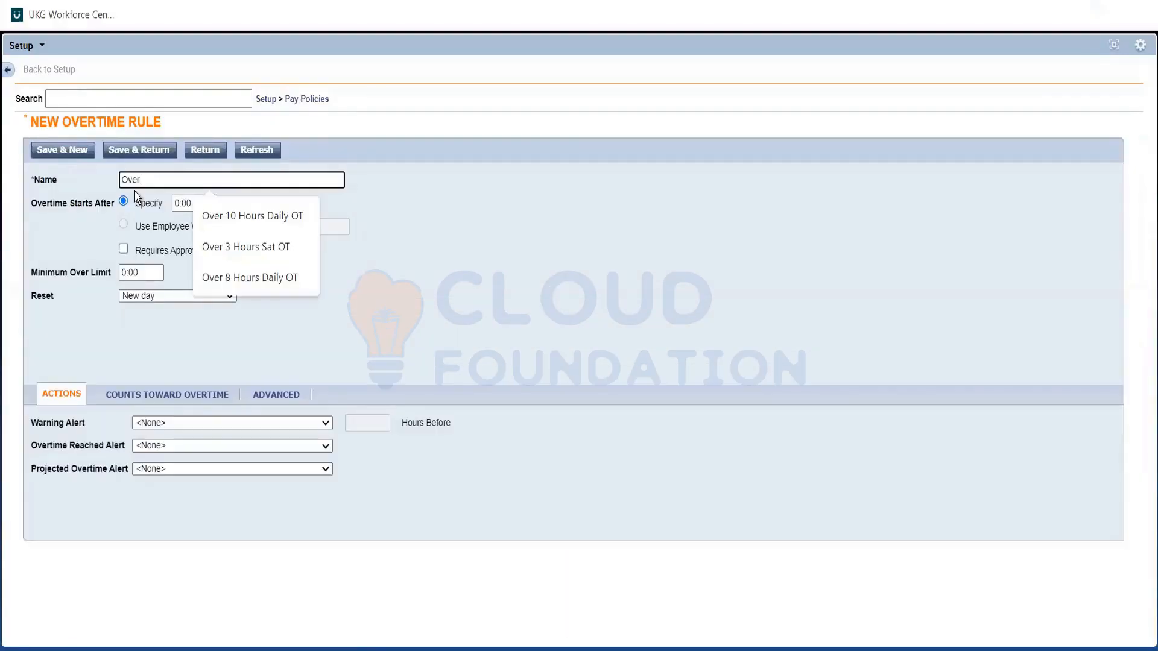
pyautogui.write(' 6 hours')
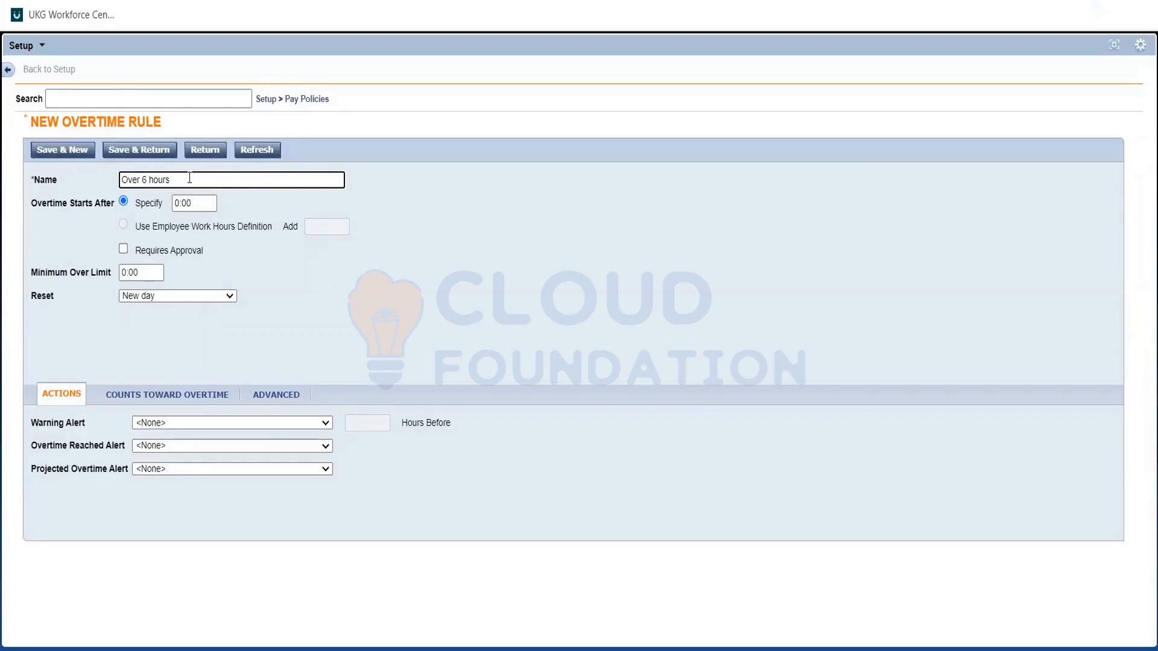
pyautogui.write('daily')
pyautogui.click(234, 208)
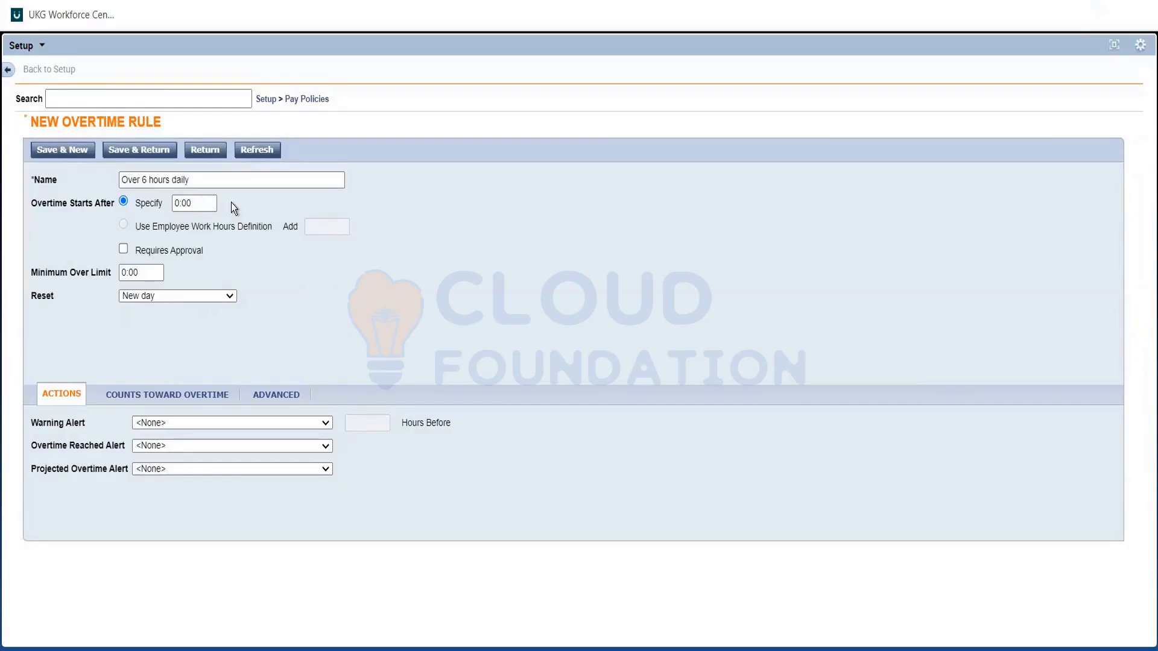
pyautogui.click(200, 176)
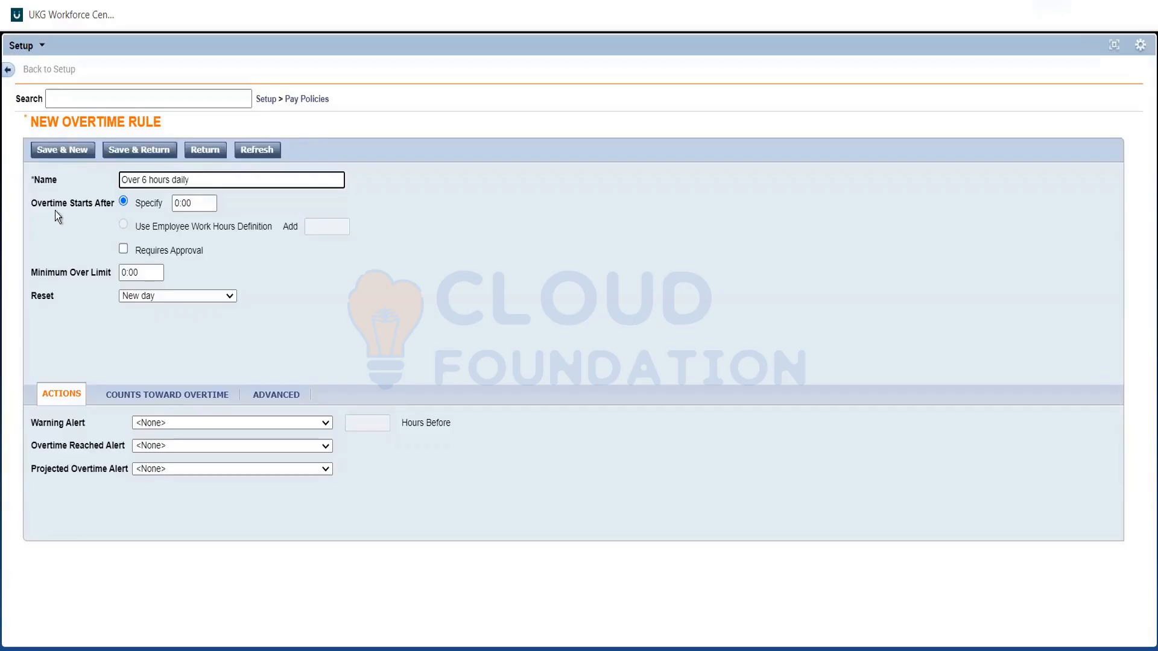
# Set the overtime rule to start after 6:00 and keep its reset at New day.
pyautogui.click(180, 199)
pyautogui.press('Delete')
pyautogui.write('6')
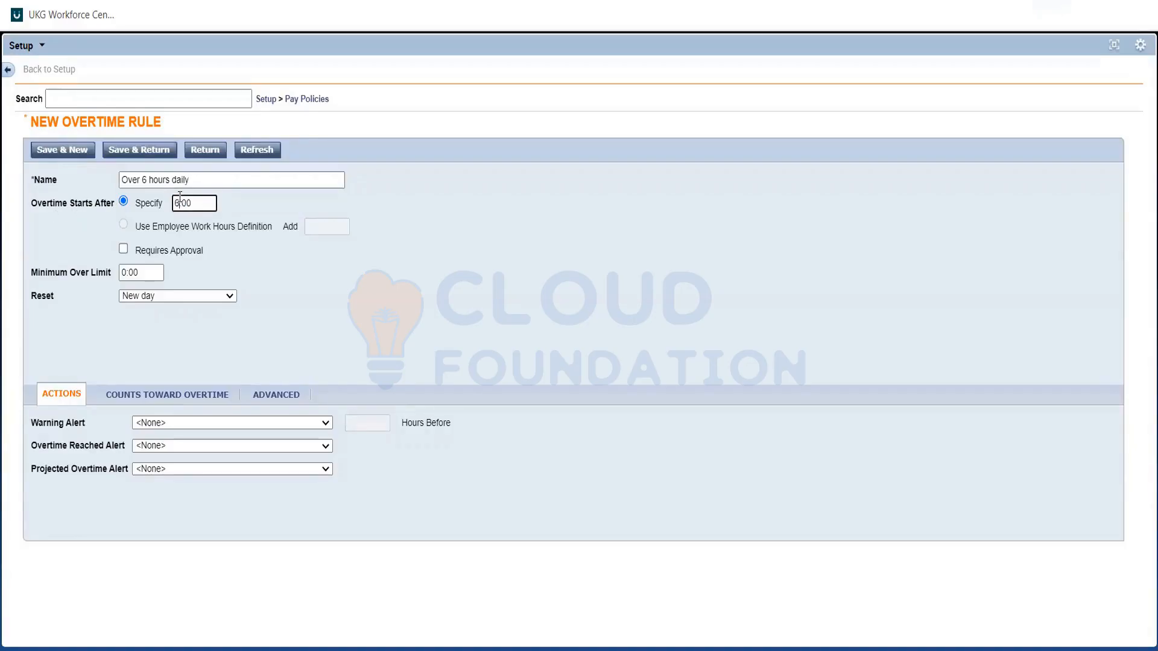
pyautogui.click(301, 245)
pyautogui.click(146, 293)
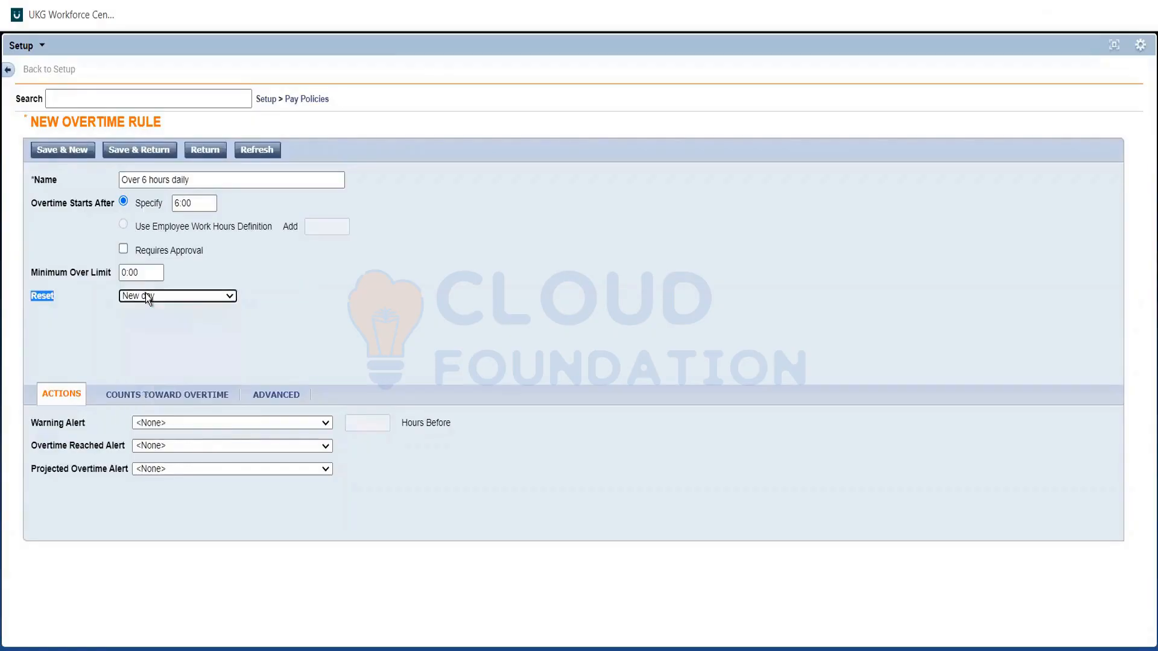
pyautogui.click(82, 323)
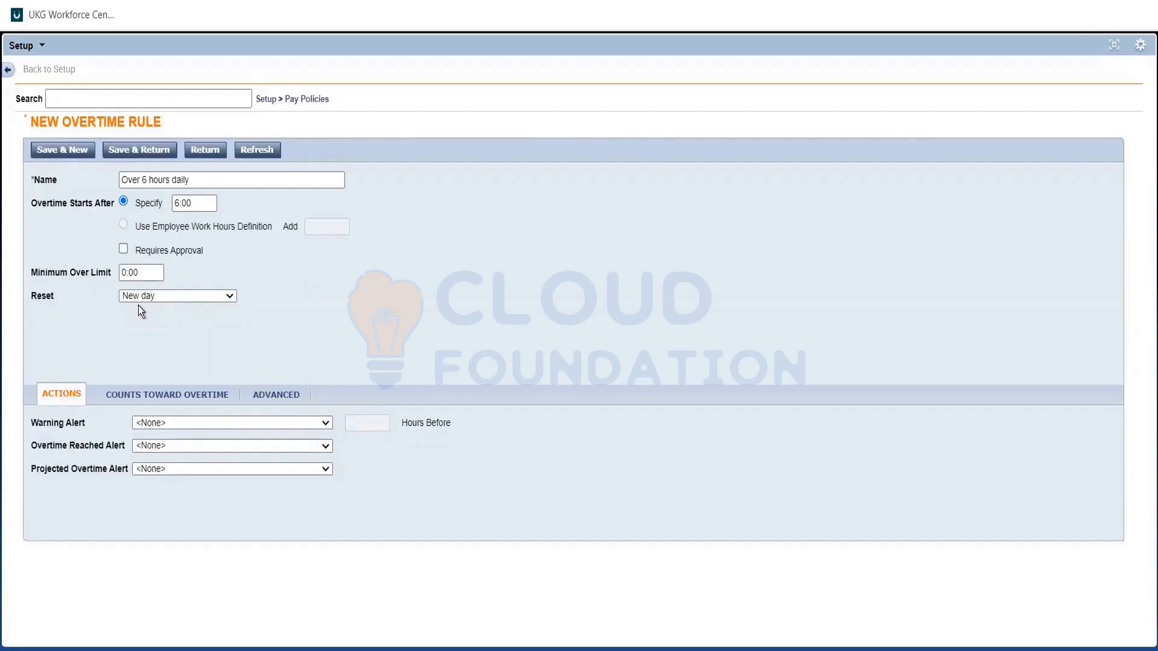
# Copy the rule name into the Req note in Notepad, below the added lines "Configurations" and "Overtimes:".
pyautogui.moveTo(193, 184); pyautogui.dragTo(92, 182)
pyautogui.hotkey('ctrl', 'c')
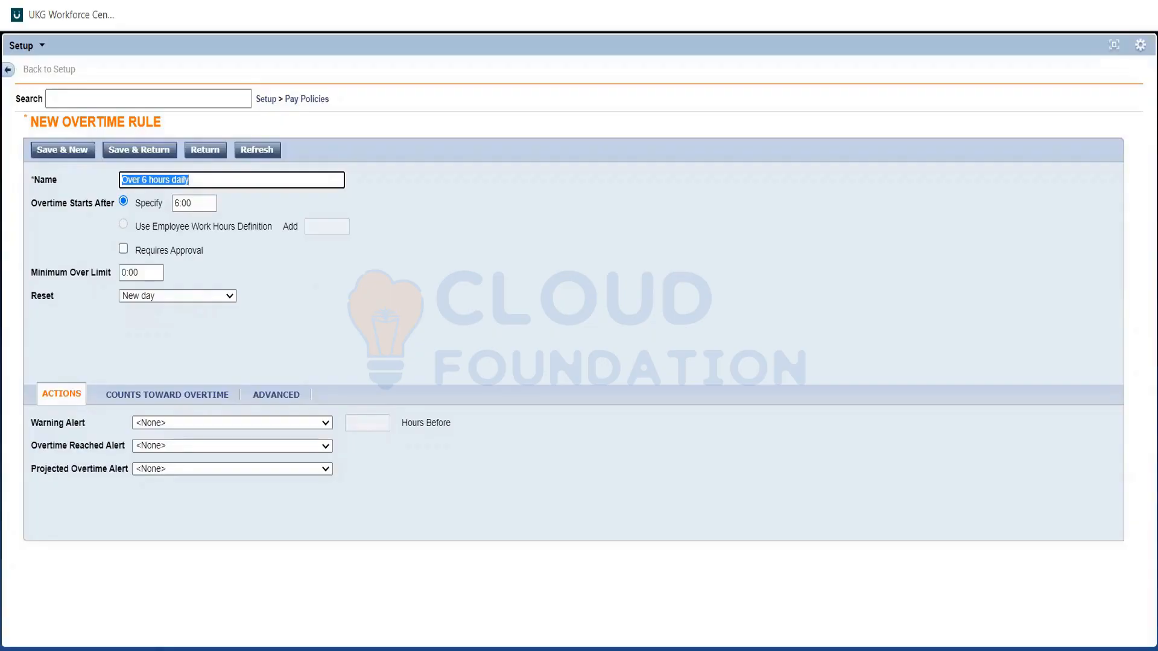
pyautogui.click(236, 0)
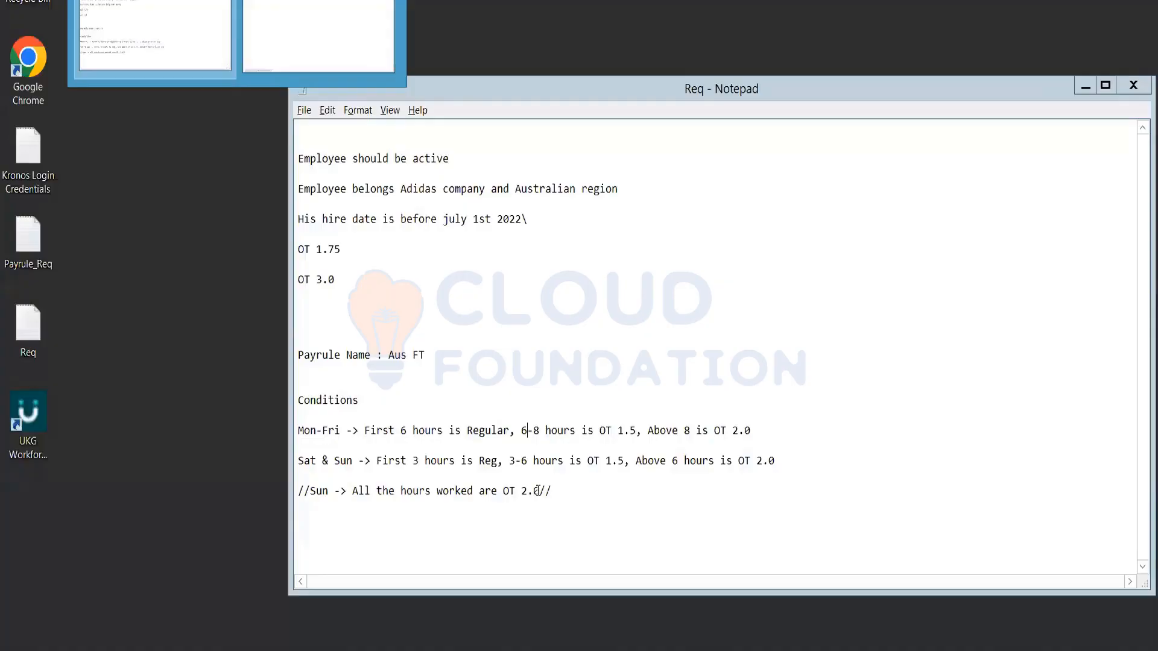
pyautogui.click(155, 36)
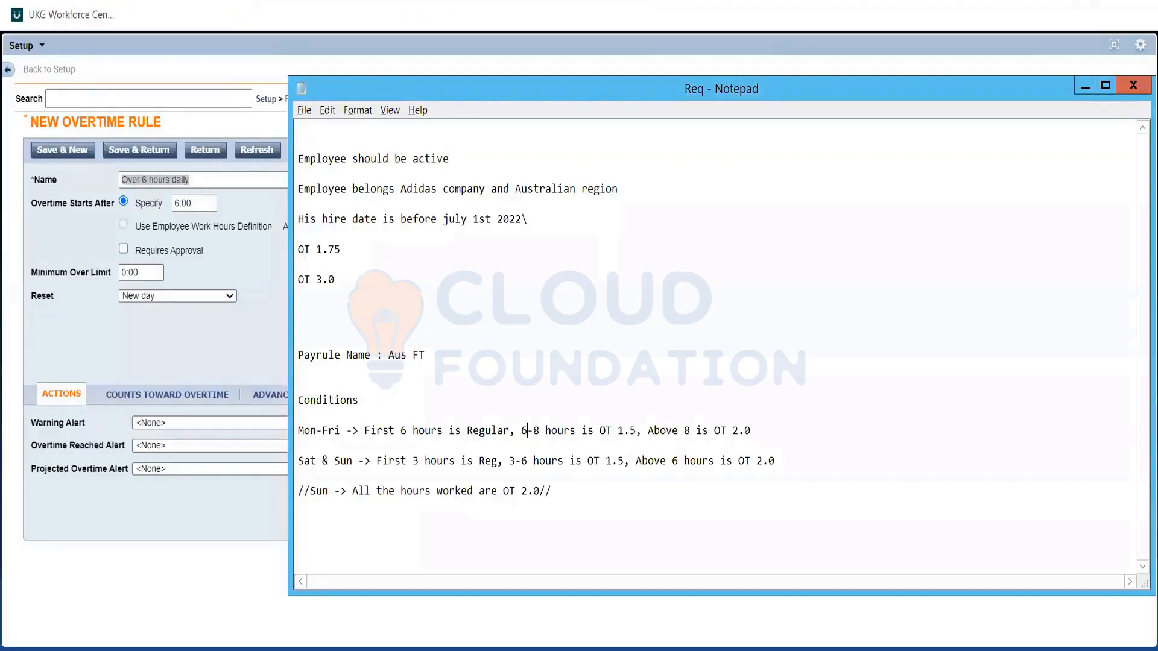
pyautogui.write('Configurations')
pyautogui.press('Return')
pyautogui.press('Return')
pyautogui.hotkey('ctrl', 'v')
pyautogui.press('Up')
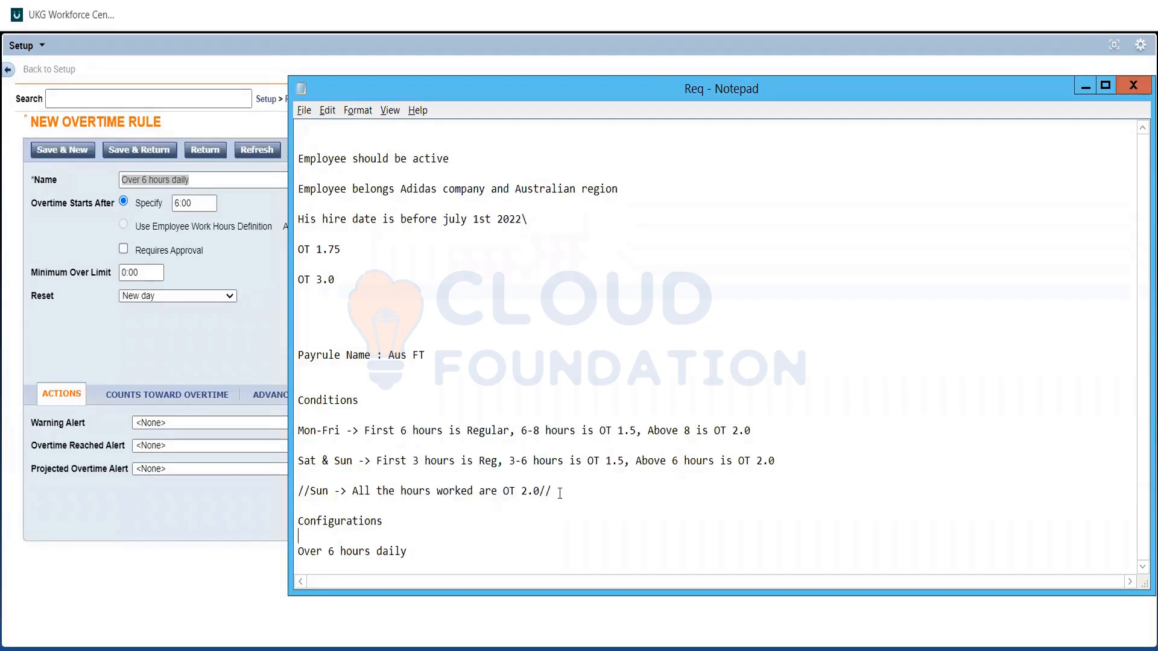
pyautogui.write('Overtimes:')
pyautogui.press('Down')
# Switch back to UKG Workforce Central and request to leave the new overtime rule without saving.
pyautogui.hotkey('alt', 'Tab')
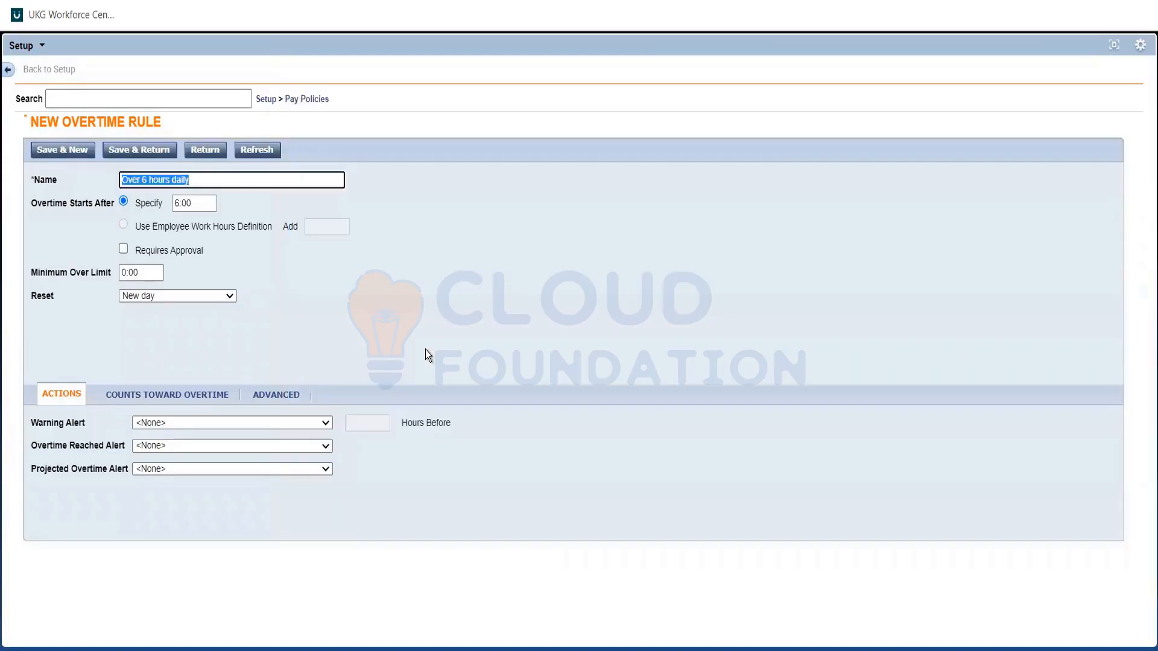
pyautogui.click(425, 349)
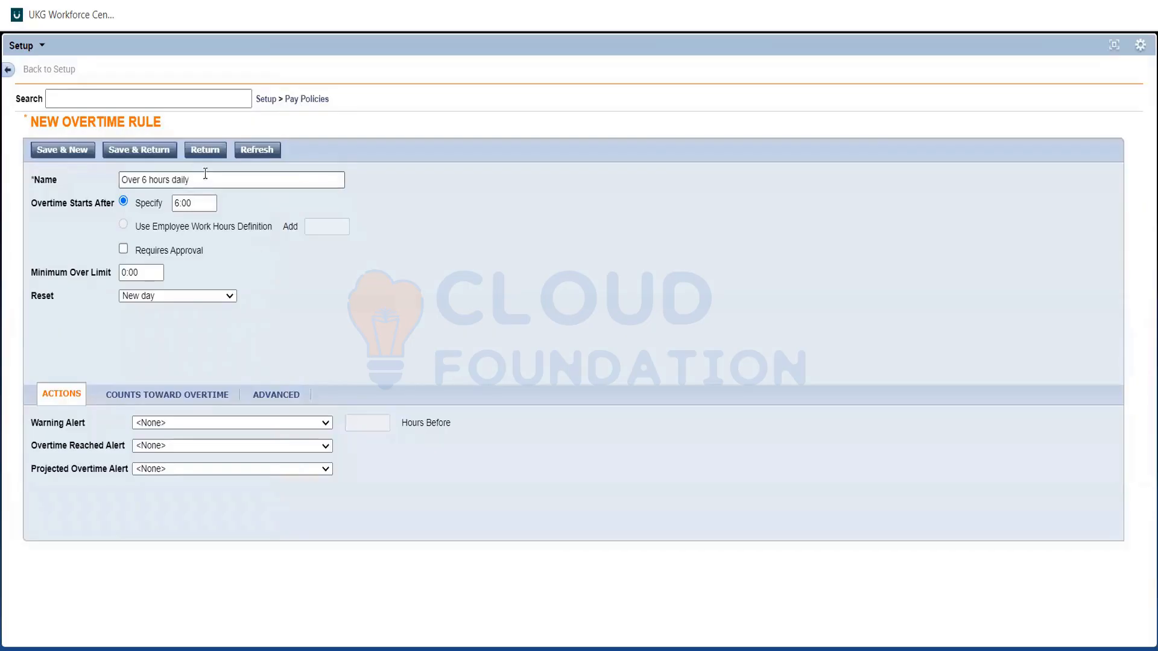
pyautogui.click(206, 151)
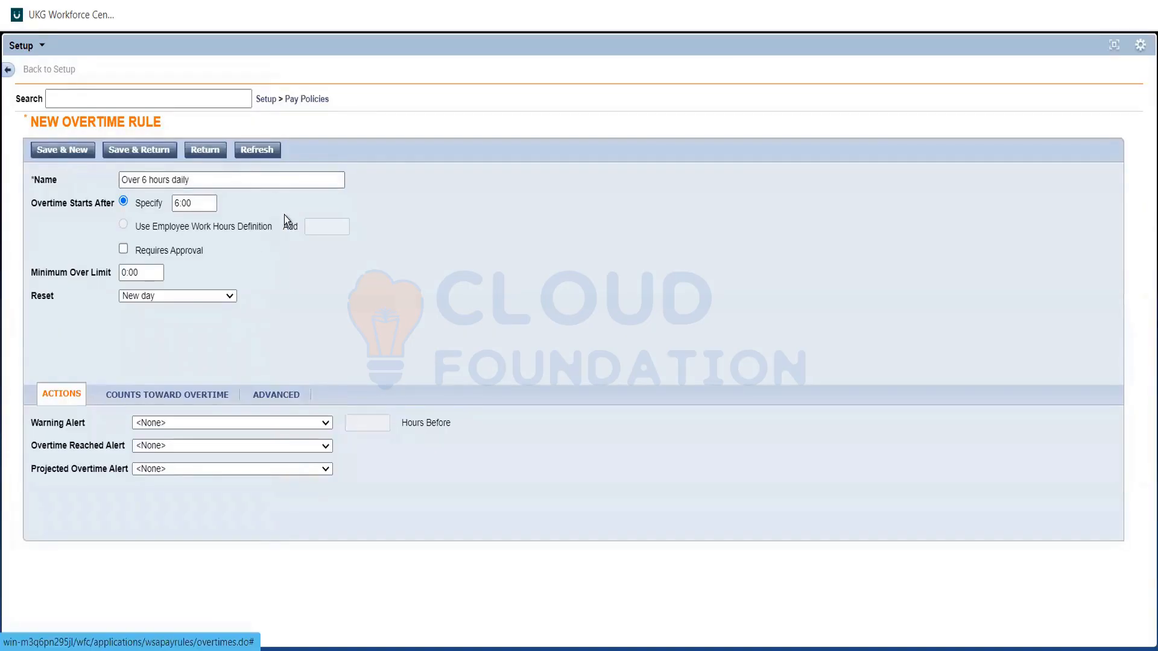
# Check the Mon-Fri condition for hours above 8 in the Req note, and return to UKG Workforce Central.
pyautogui.hotkey('alt', 'Tab')
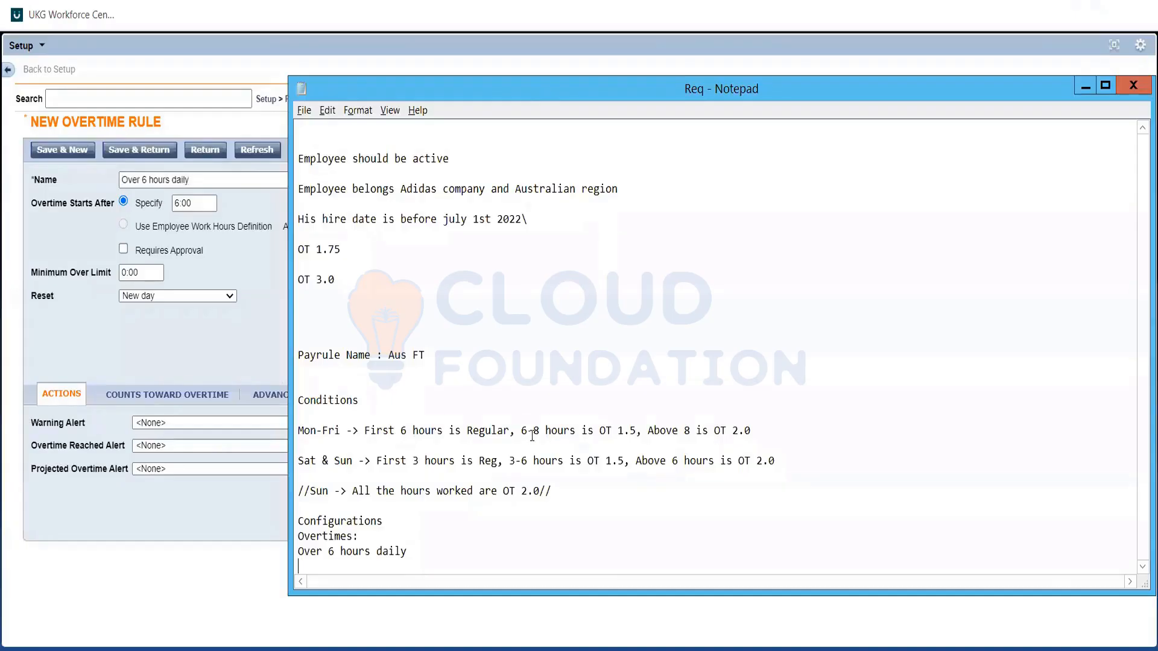
pyautogui.click(659, 429)
pyautogui.doubleClick(659, 429)
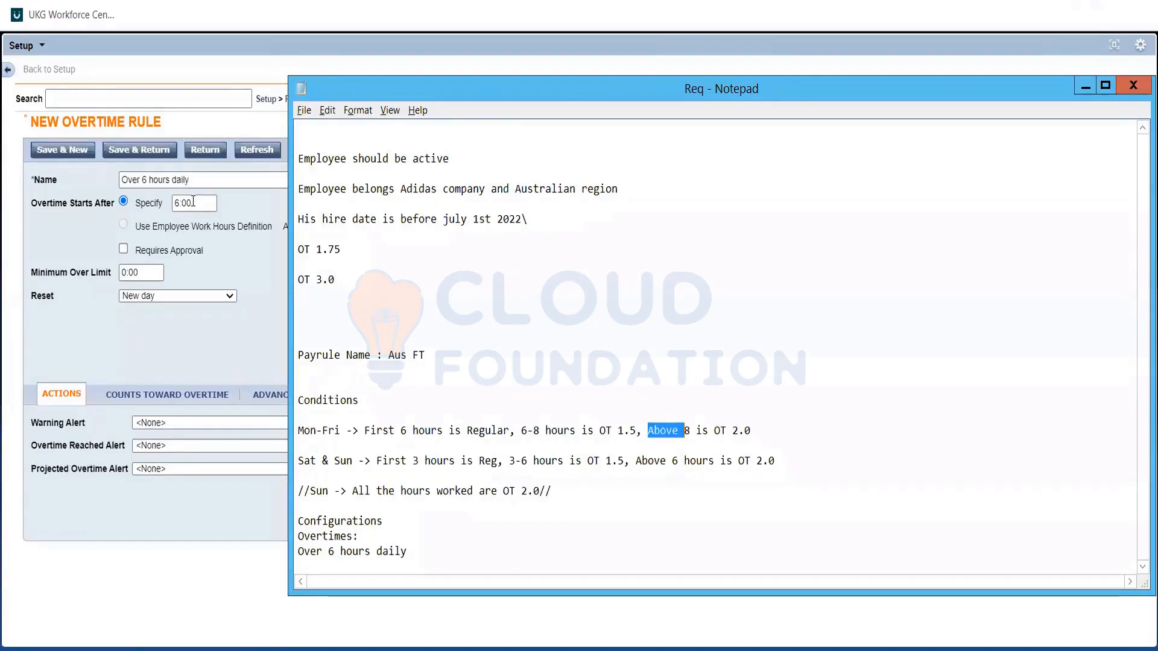
pyautogui.hotkey('alt', 'Tab')
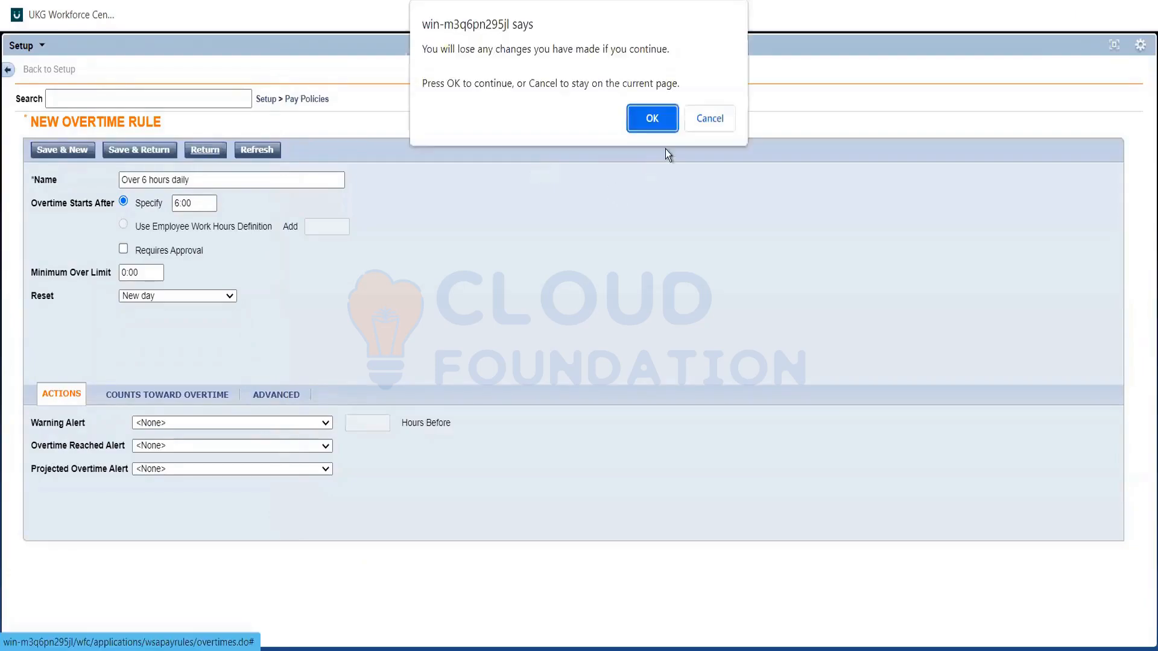
# Stay on the new overtime rule instead of discarding it, and save it, returning to the overtime rules list.
pyautogui.click(702, 123)
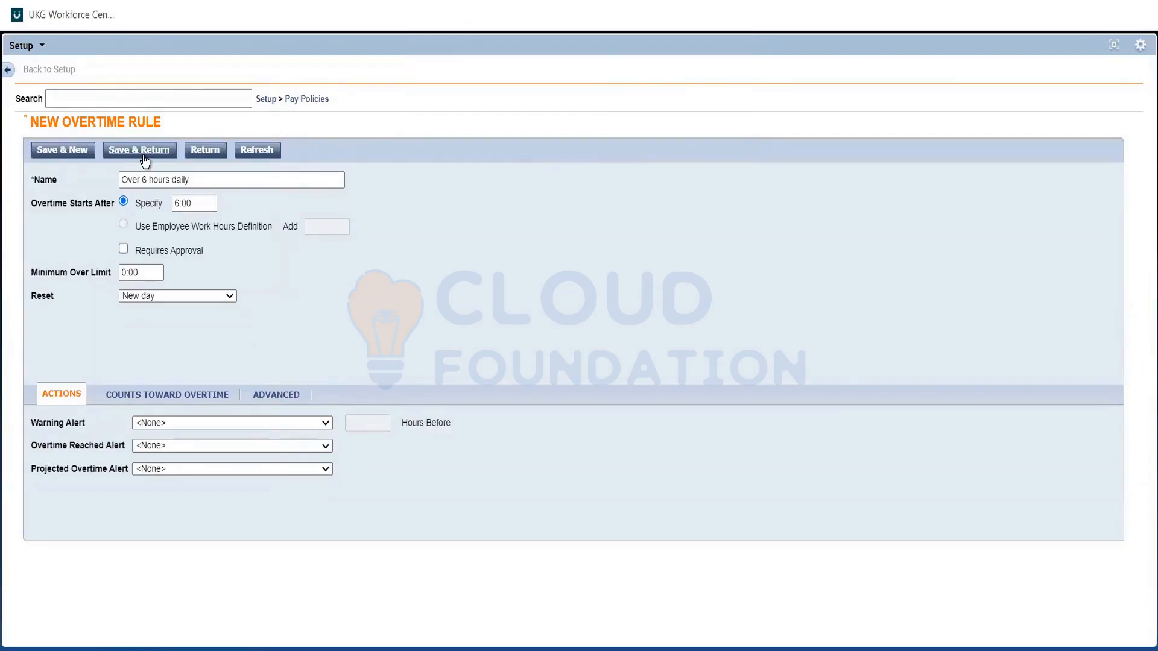
pyautogui.click(143, 152)
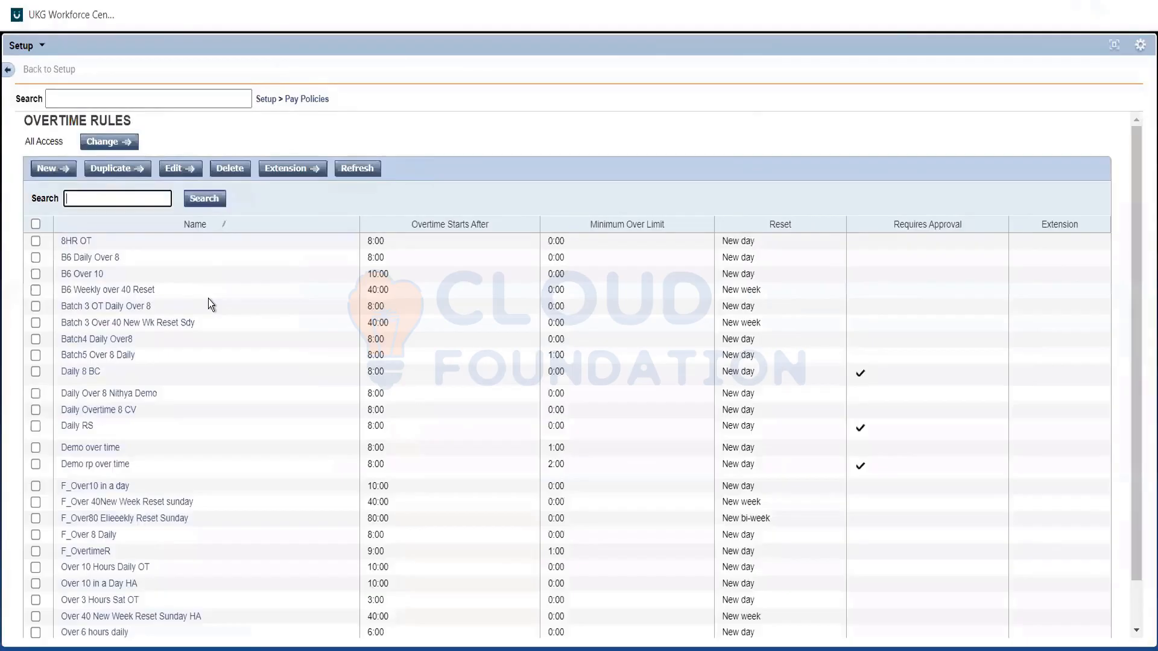
# Search the overtime rules for "Over" and open the rule Over 8 Hours Daily OT.
pyautogui.write('Over*')
pyautogui.click(205, 199)
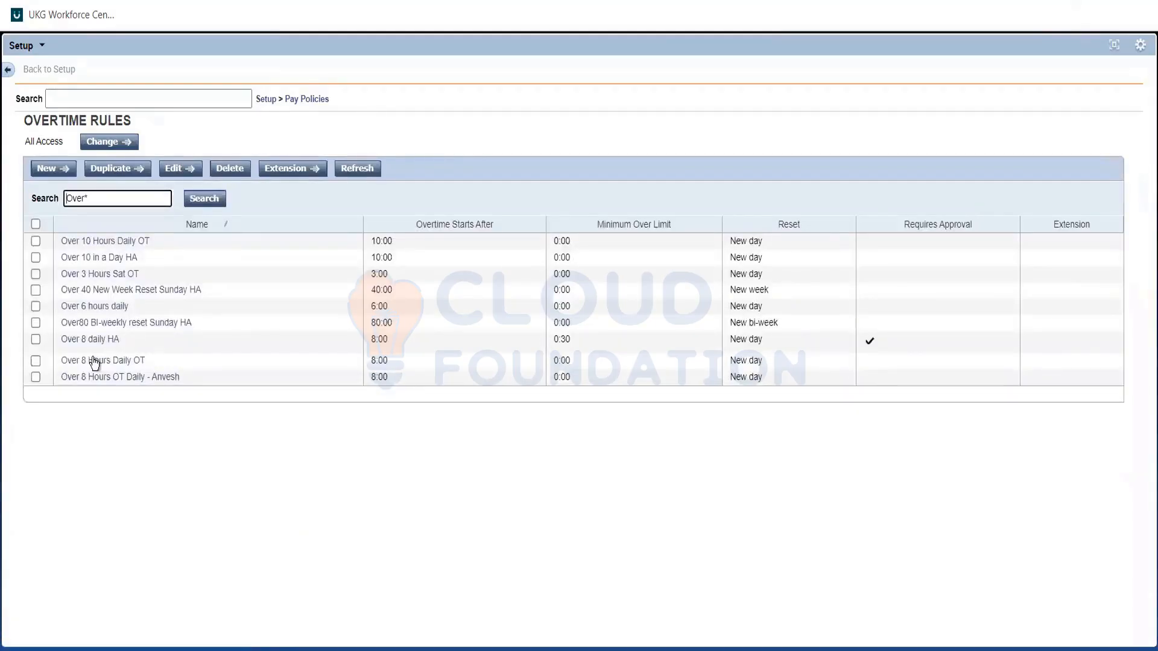
pyautogui.click(133, 362)
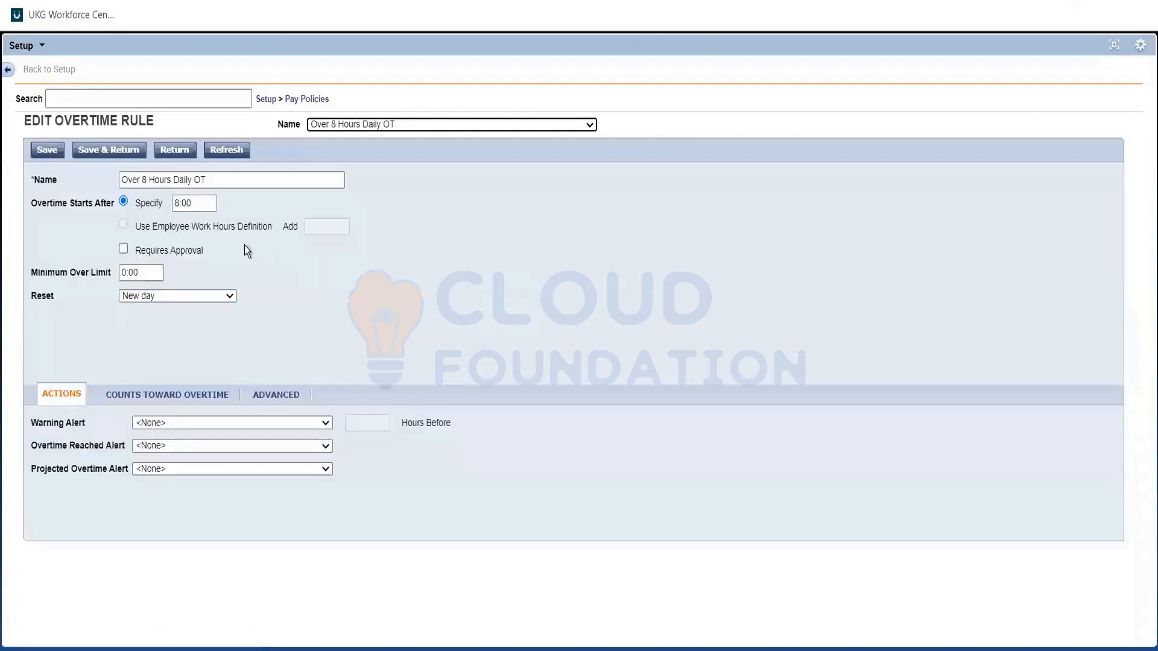
pyautogui.click(309, 288)
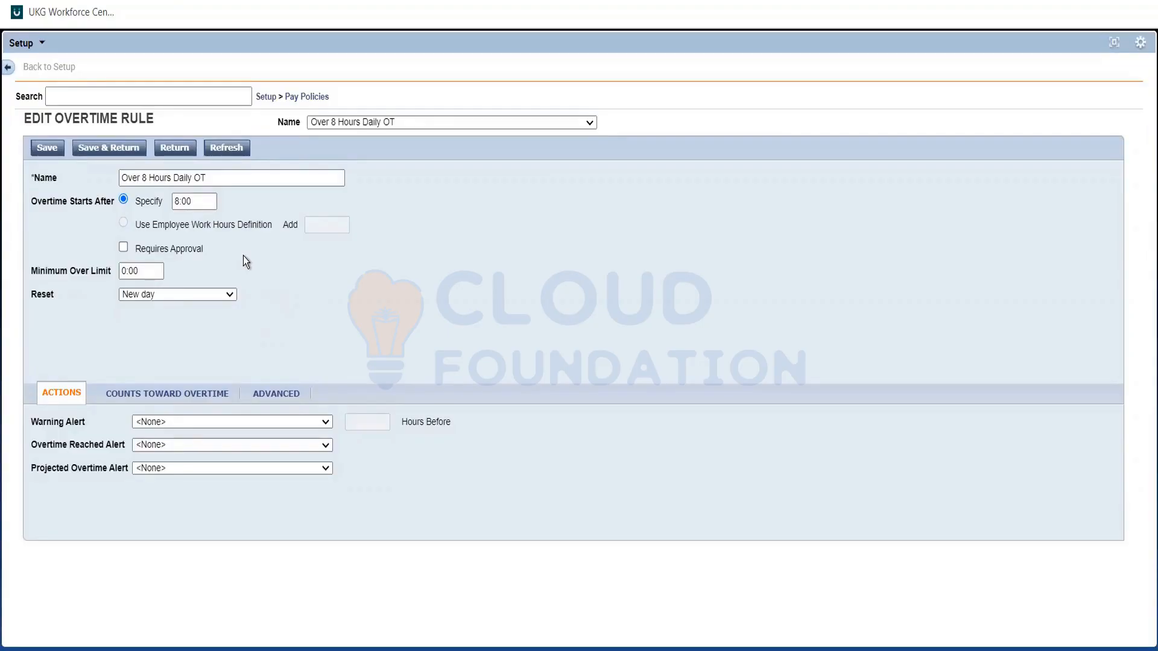
# Transfer the rule name Over 8 Hours Daily OT into the Req note in Notepad, below "Over 6 hours daily".
pyautogui.moveTo(207, 178); pyautogui.dragTo(93, 179)
pyautogui.hotkey('ctrl', 'c')
pyautogui.press('BackSpace')
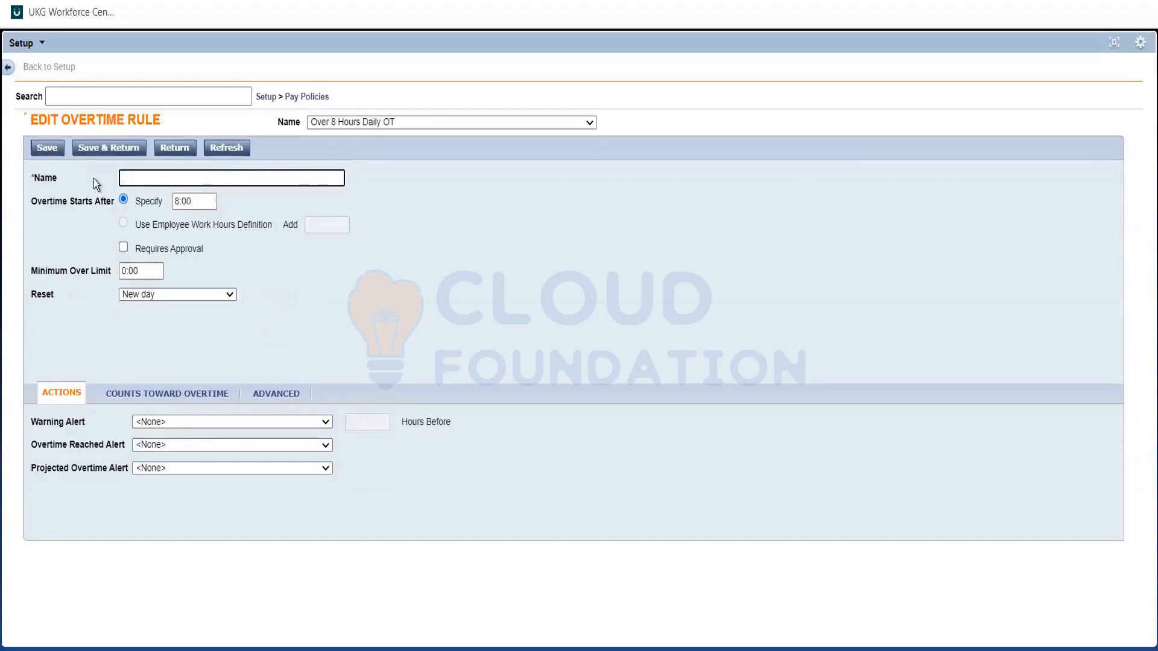
pyautogui.hotkey('alt', 'Tab')
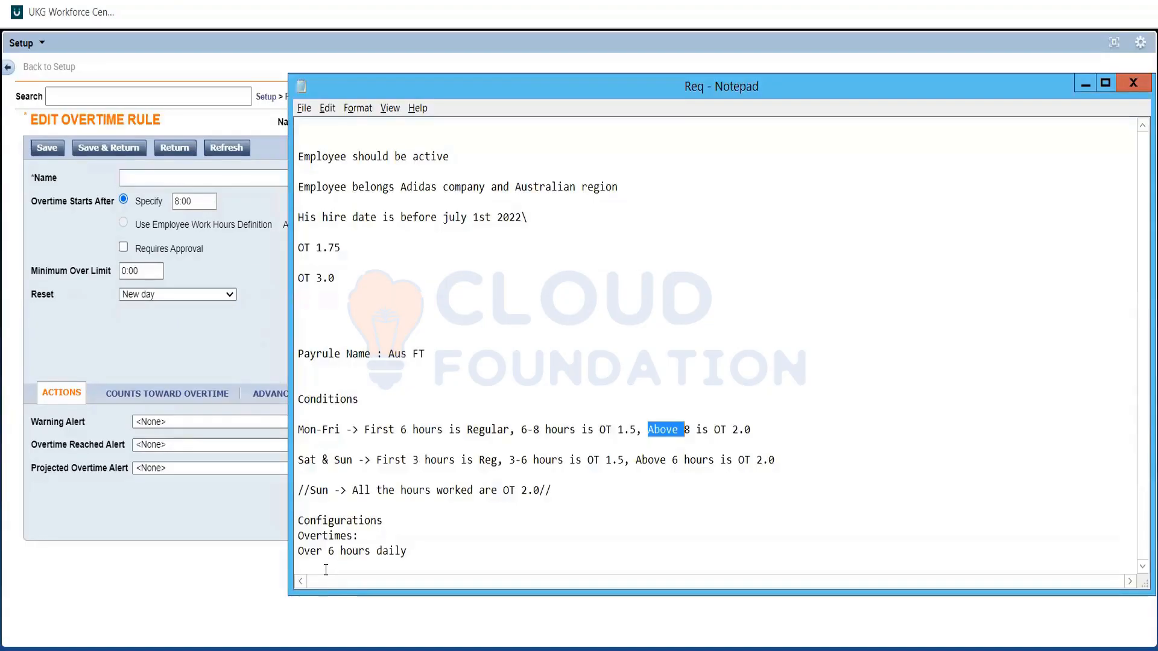
pyautogui.click(326, 570)
pyautogui.hotkey('ctrl', 'v')
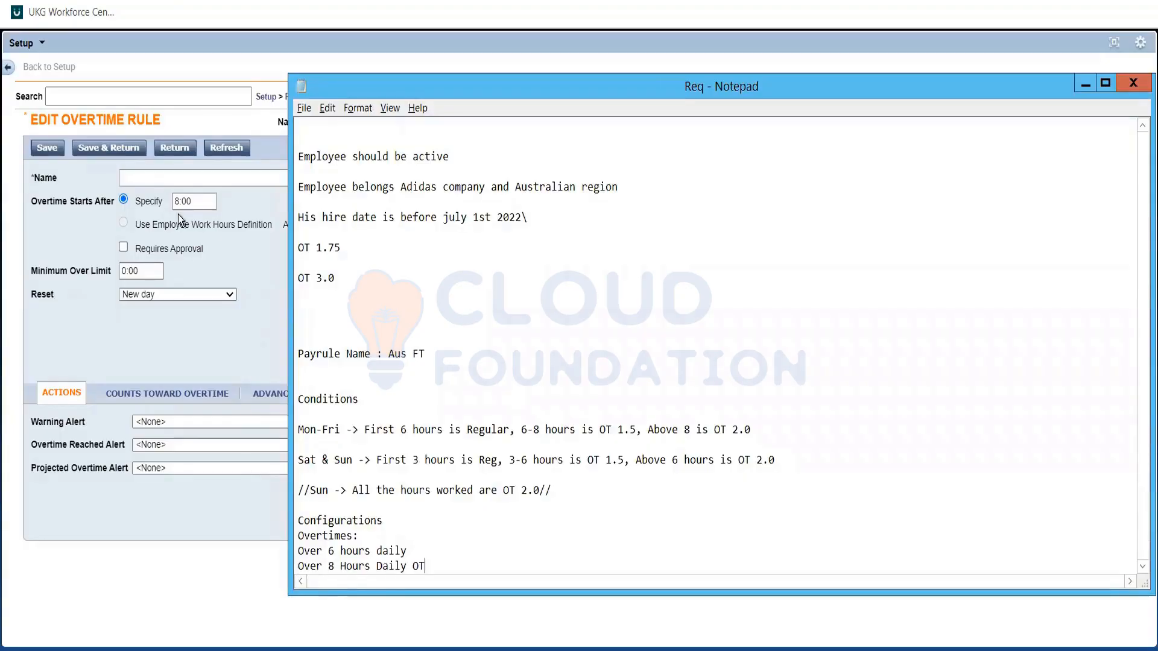
# Switch back to UKG Workforce Central, restore the name Over 8 Hours Daily OT, and save the rule, returning to the list.
pyautogui.click(163, 175)
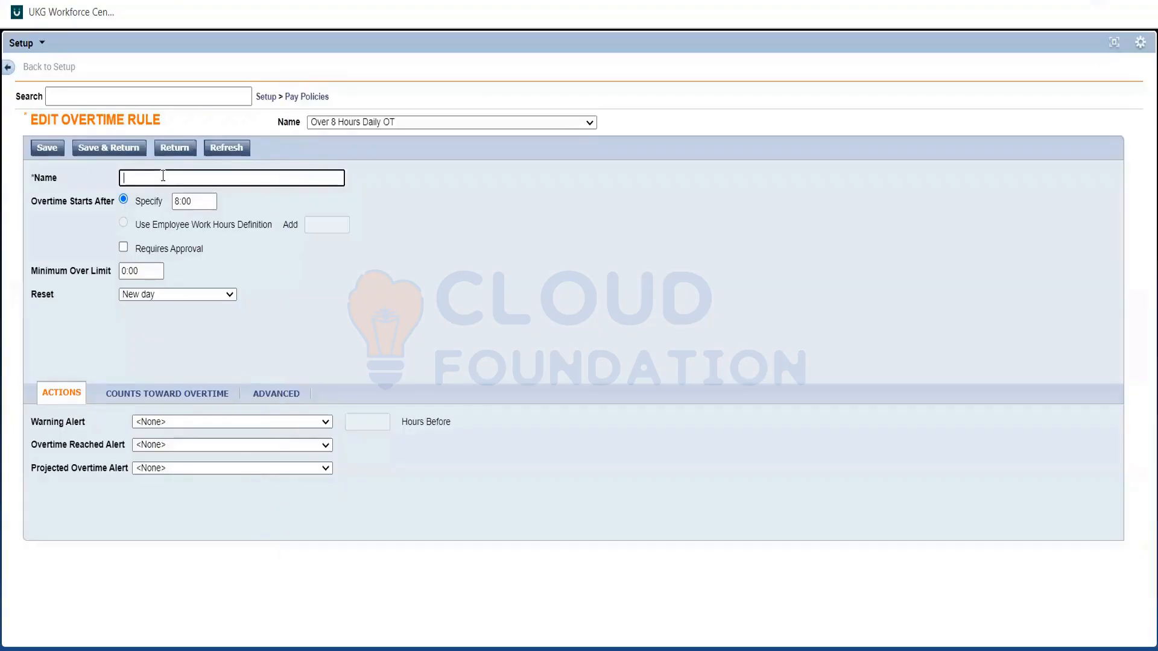
pyautogui.hotkey('ctrl', 'v')
pyautogui.click(92, 149)
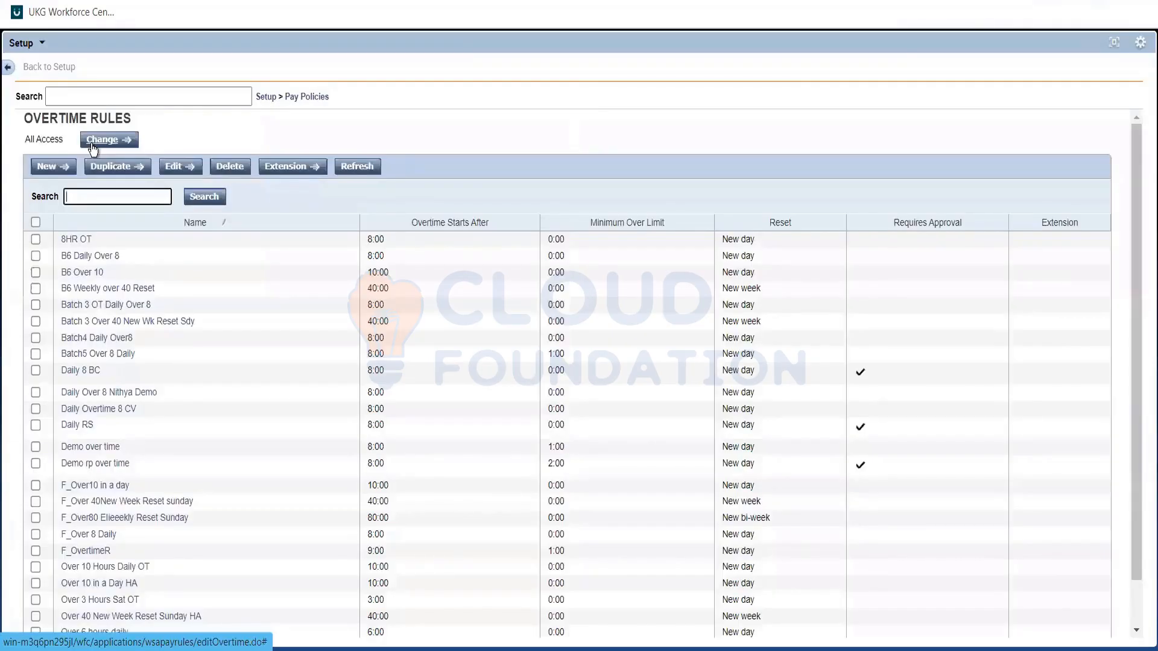
# Review the Mon-Fri and Sat & Sun overtime conditions in the Req note, and return to UKG Workforce Central.
pyautogui.hotkey('alt', 'Tab')
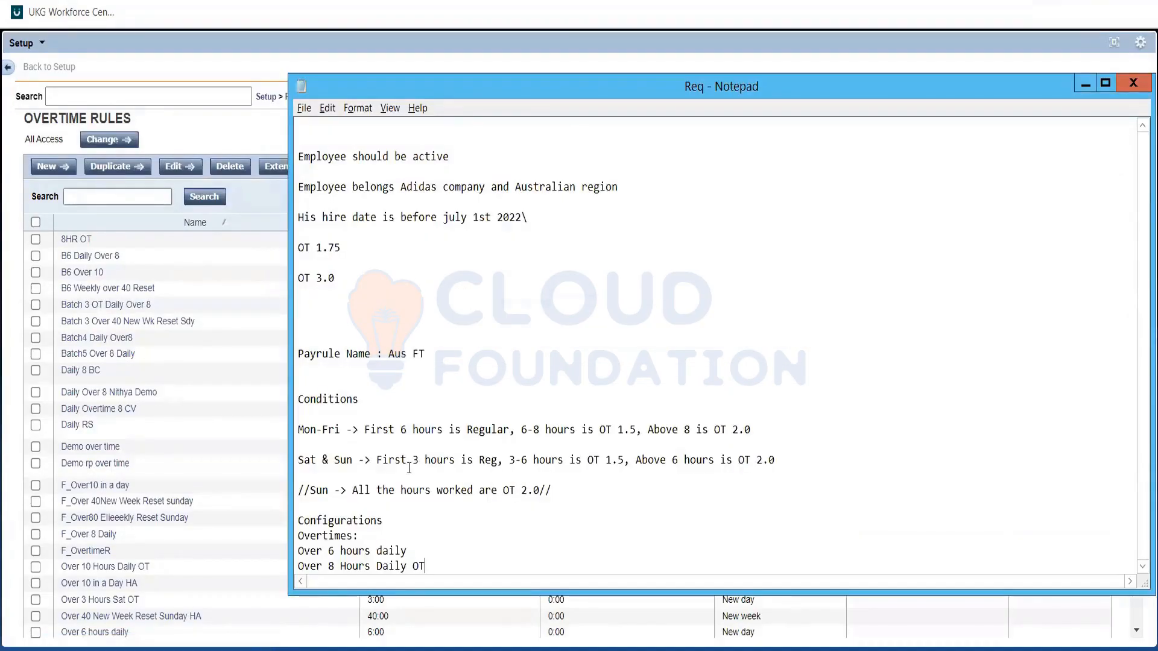
pyautogui.doubleClick(528, 440)
pyautogui.press('Down')
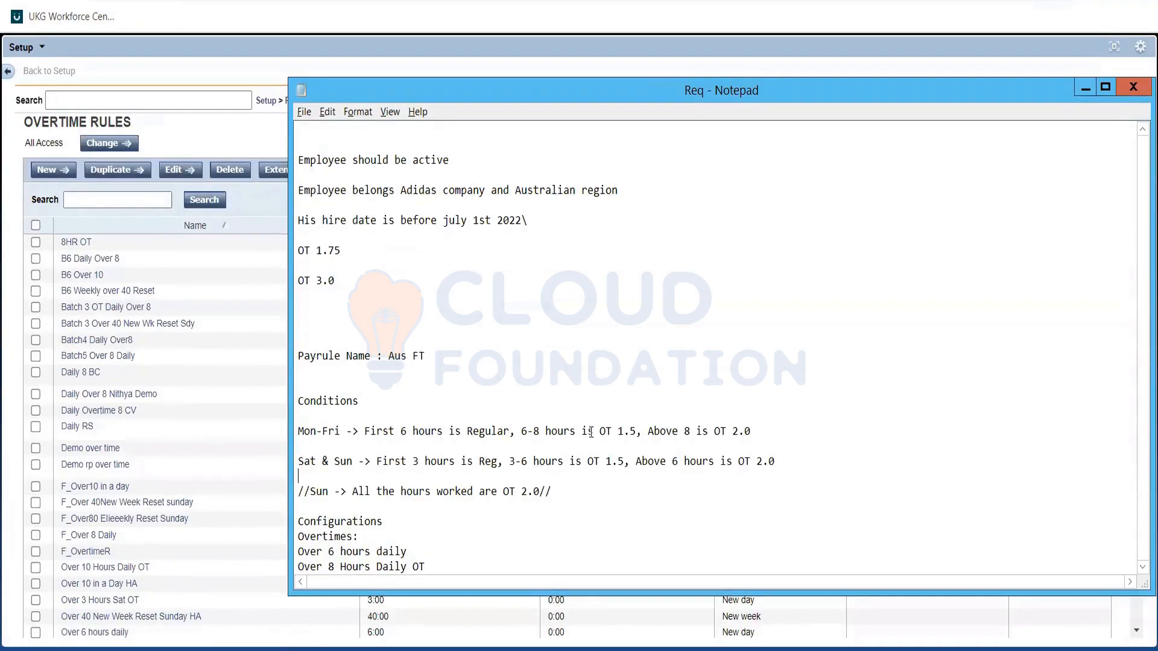
pyautogui.moveTo(638, 431); pyautogui.dragTo(751, 431)
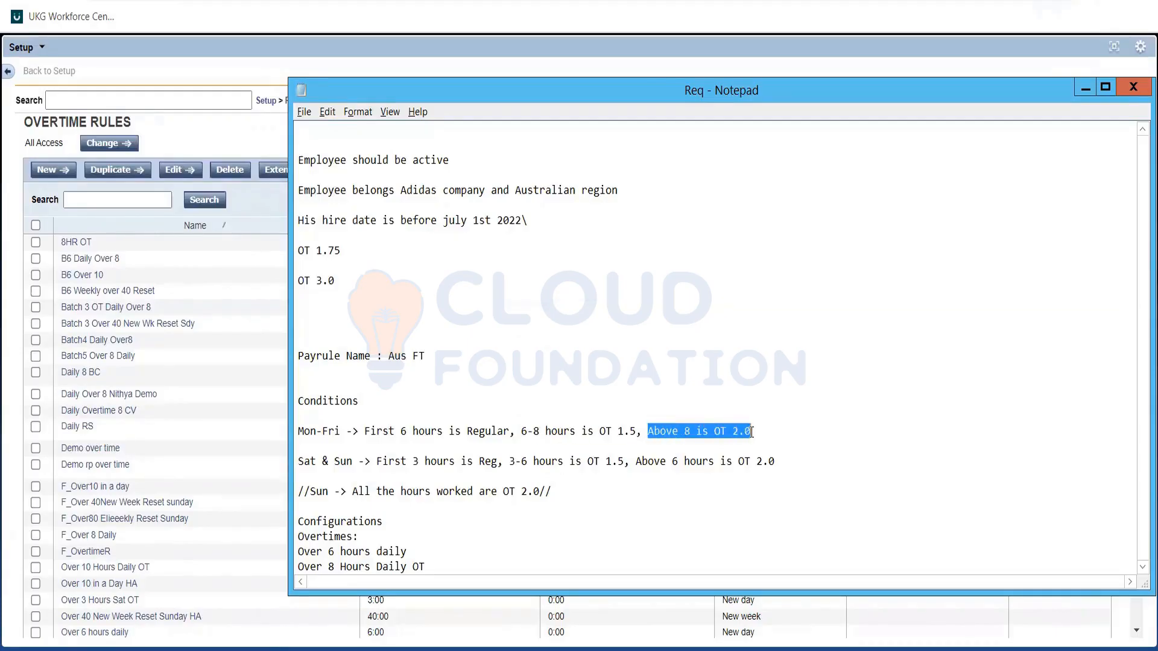
pyautogui.click(556, 432)
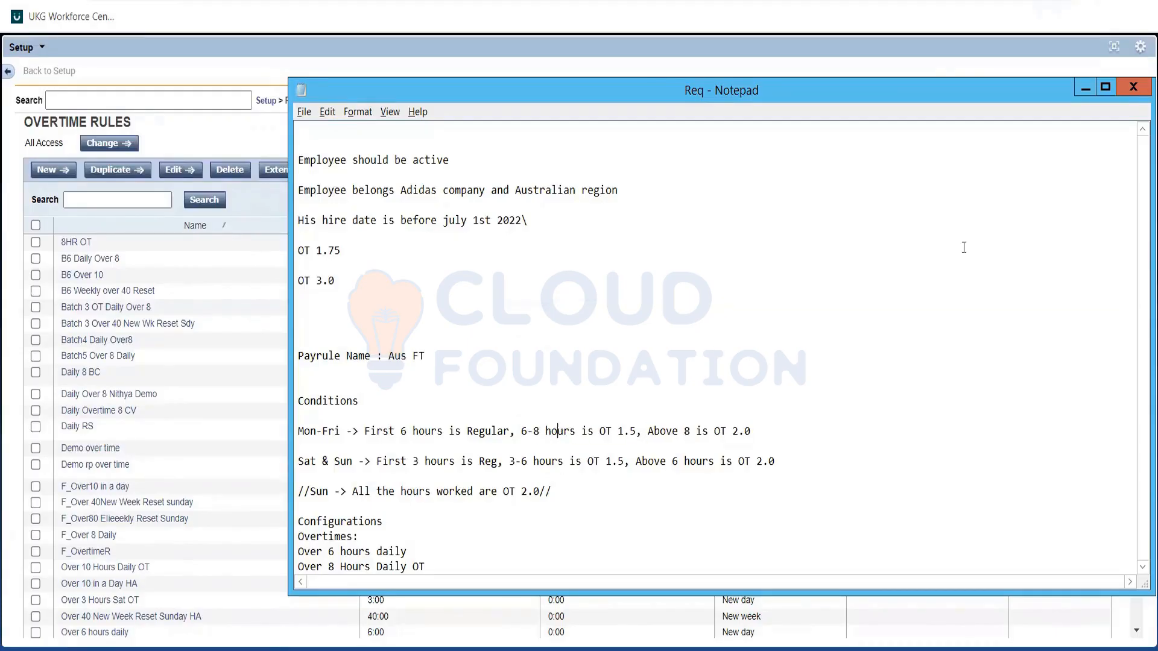
pyautogui.click(303, 462)
pyautogui.click(297, 460)
pyautogui.press('Up')
pyautogui.press('Up')
pyautogui.hotkey('alt', 'Tab')
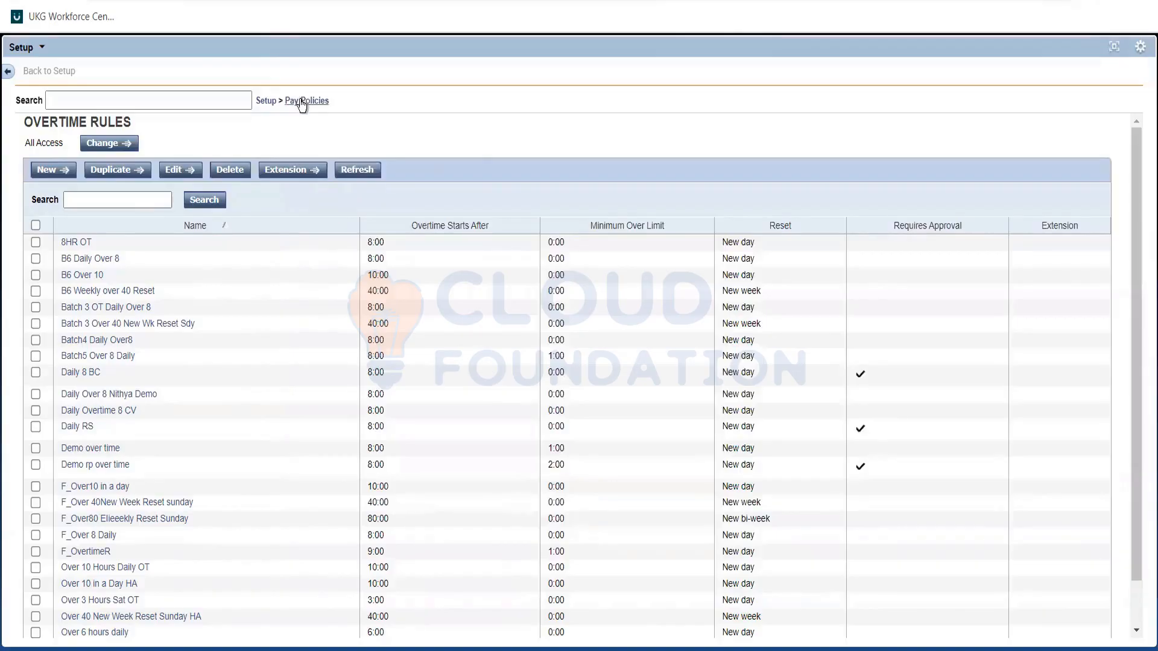
# Open the Combination Rules setup and start a new combination rule.
pyautogui.click(302, 103)
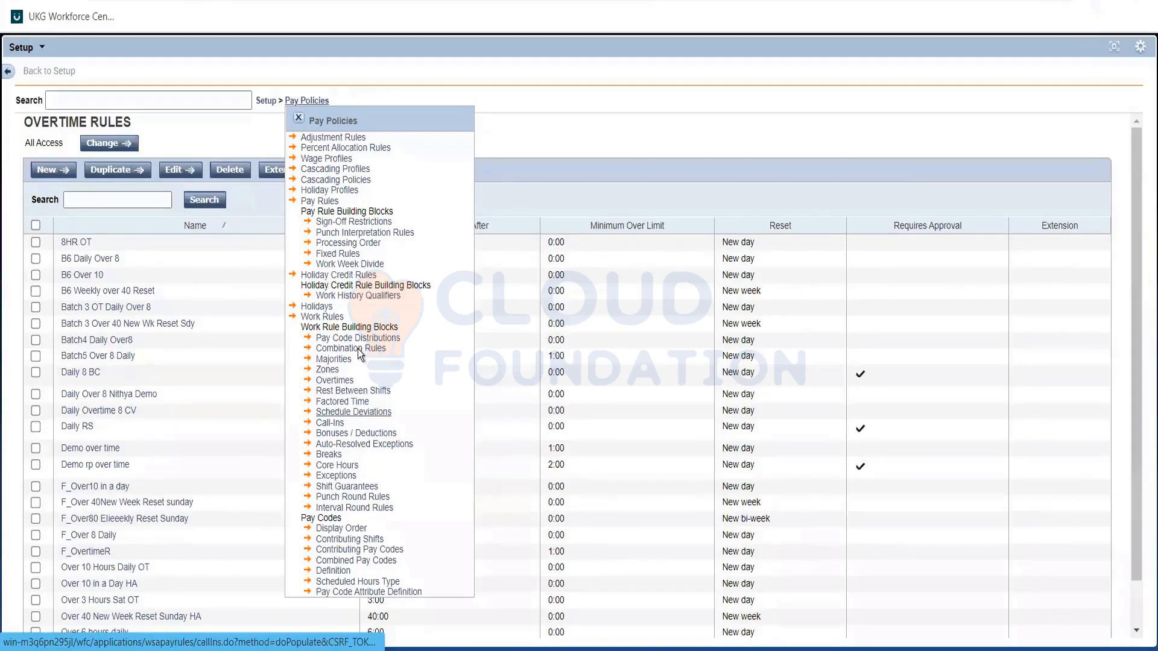
pyautogui.click(353, 412)
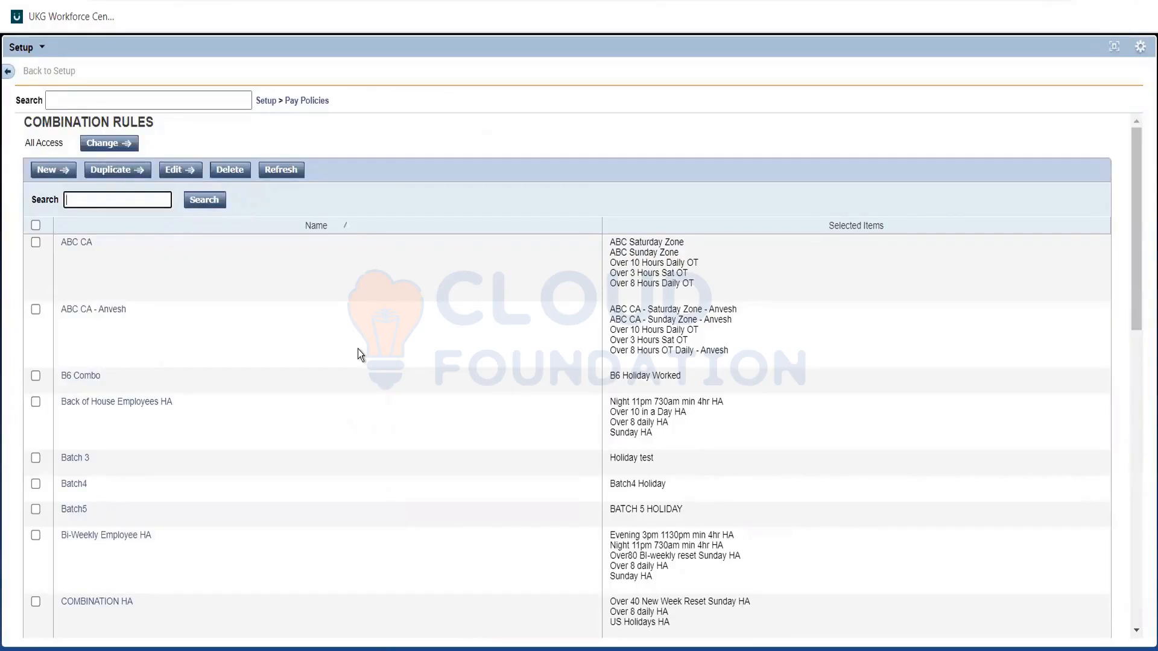
pyautogui.click(49, 173)
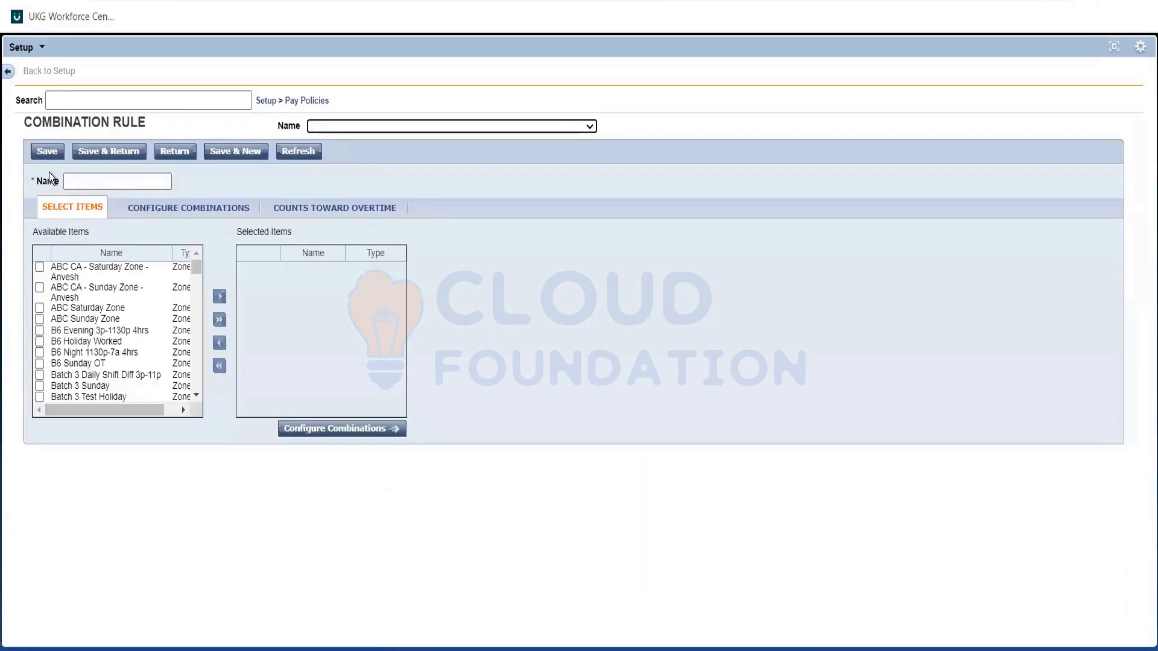
# Check the payrule name in the Req note and name the new combination rule Aus FT.
pyautogui.click(81, 180)
pyautogui.hotkey('alt', 'Tab')
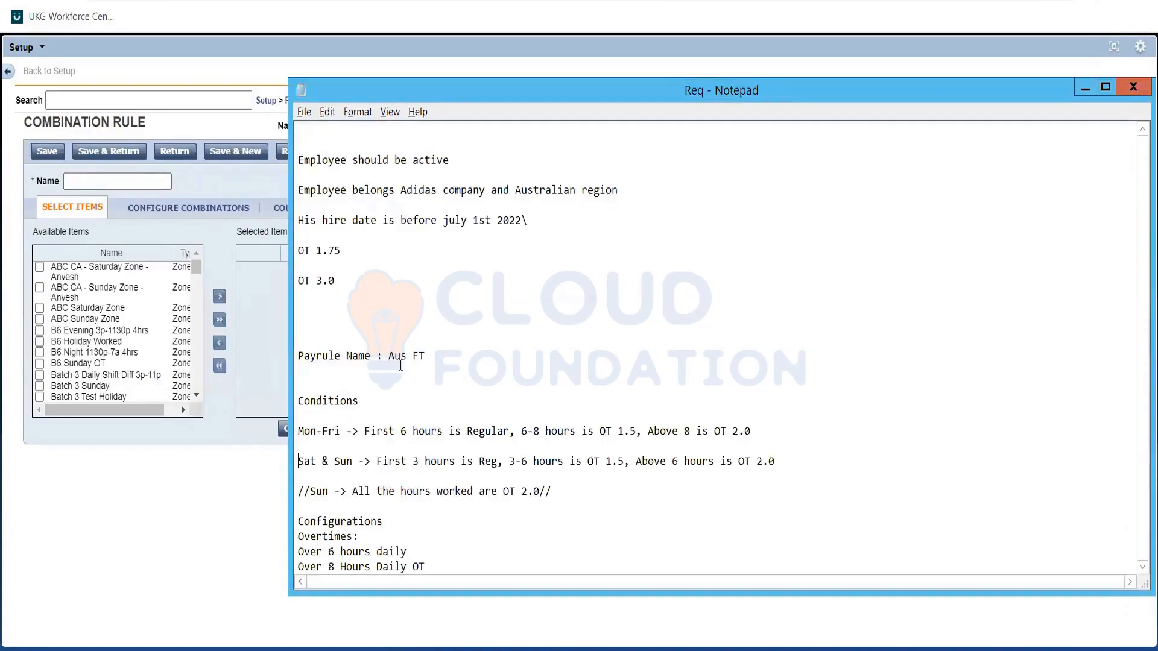
pyautogui.hotkey('alt', 'Tab')
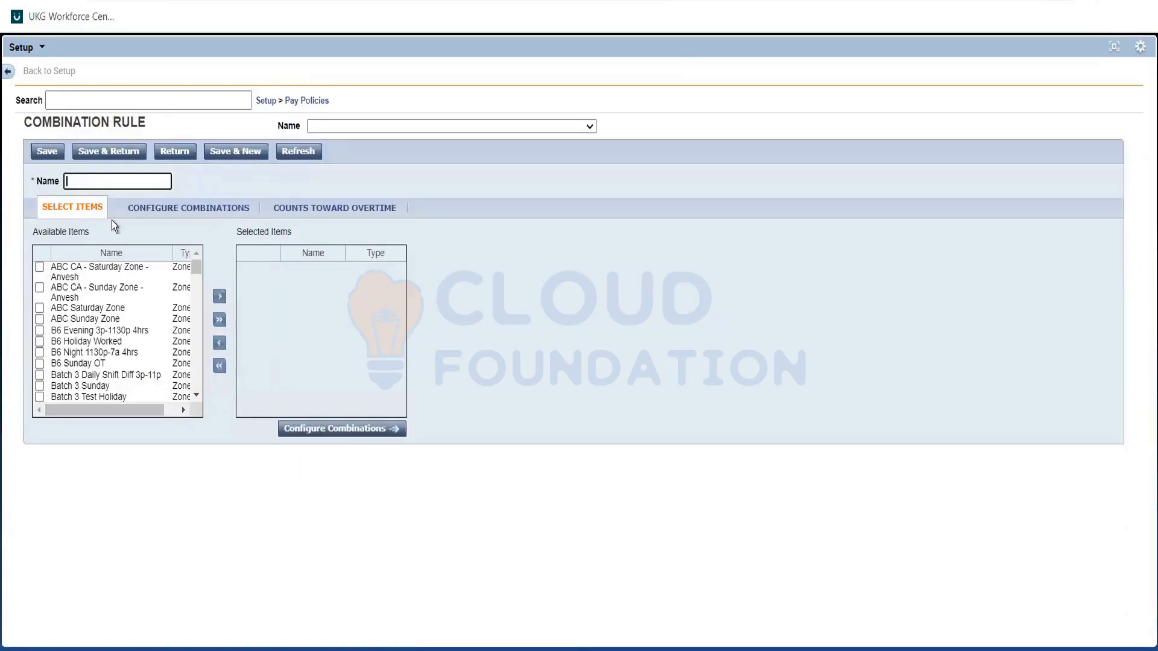
pyautogui.write('A')
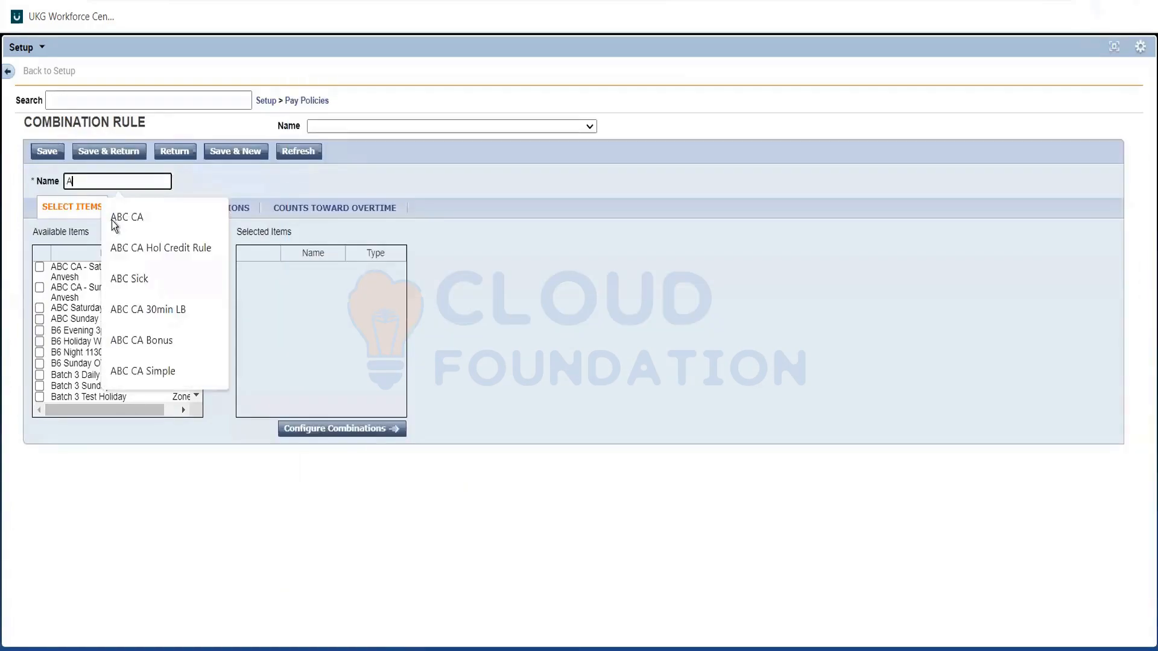
pyautogui.write('us FT')
pyautogui.click(233, 243)
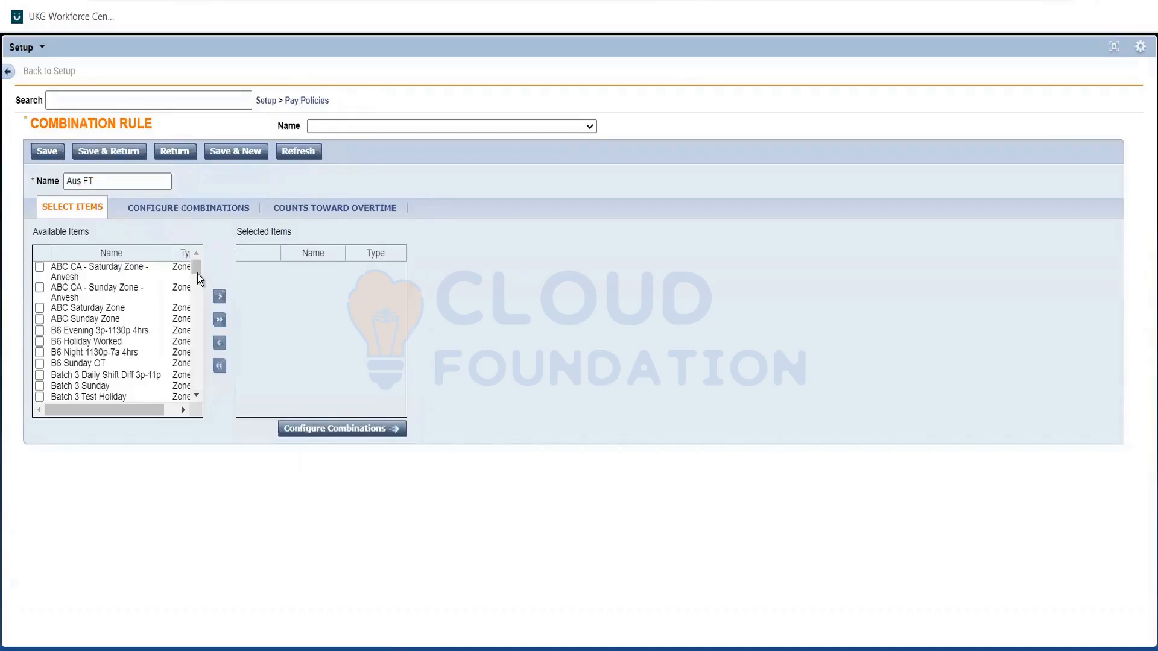
# Add the overtimes Over 6 hours daily and Over 8 Hours Daily OT to the combination rule's selected items.
pyautogui.scroll(-5, 197, 274)
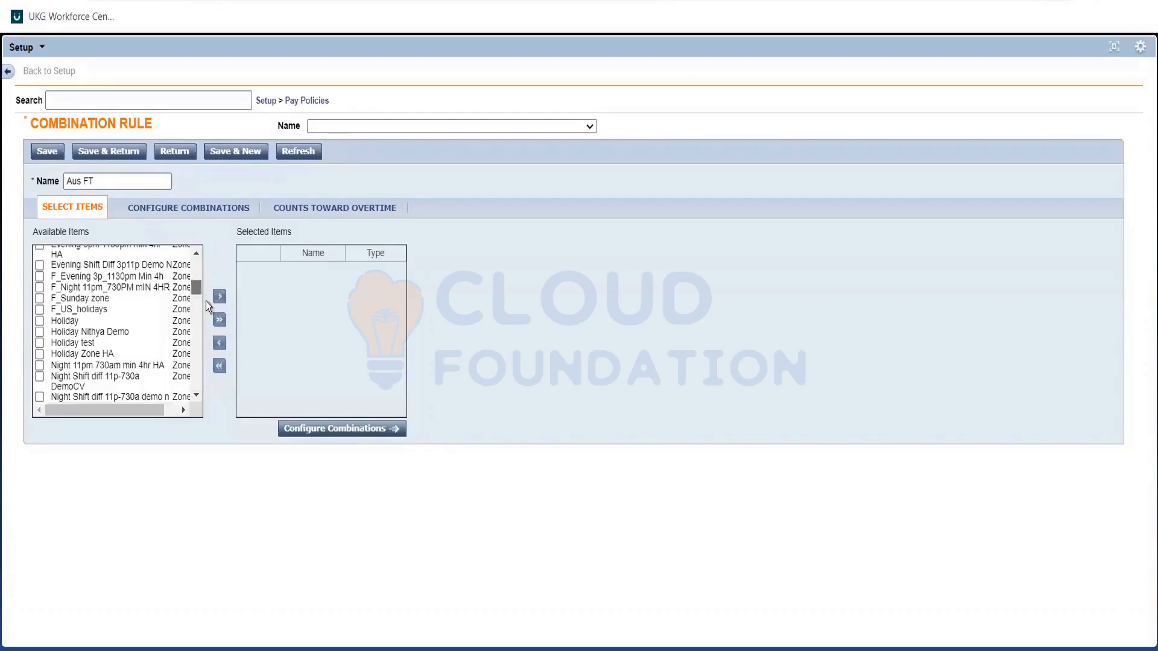
pyautogui.scroll(-8, 205, 301)
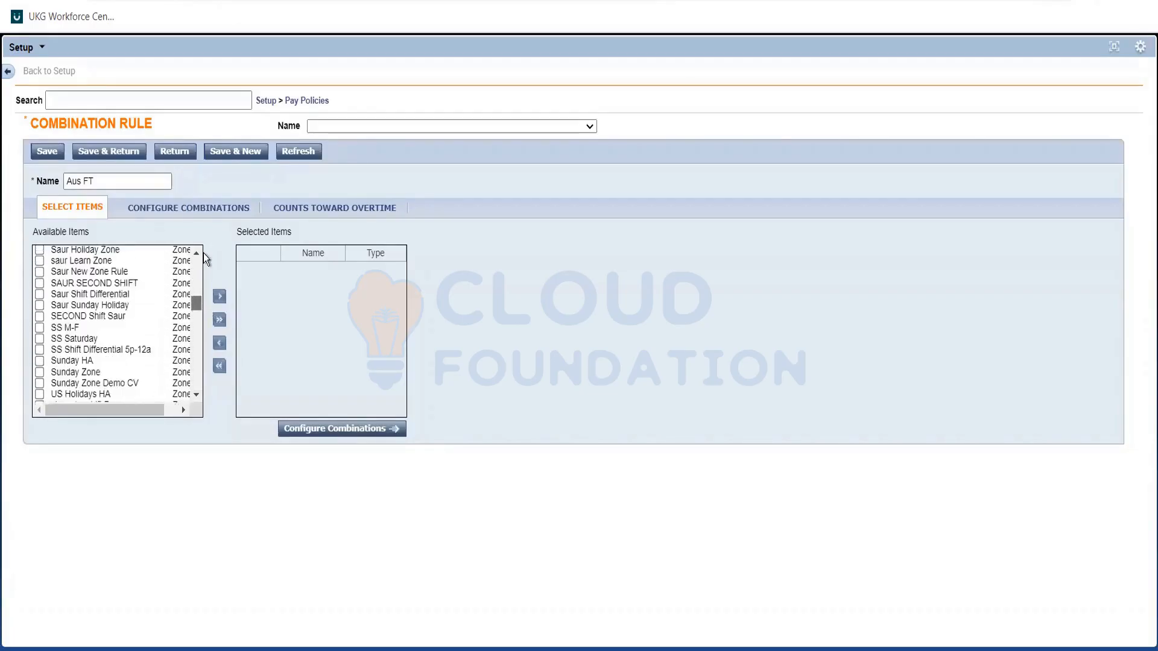
pyautogui.scroll(12, 204, 253)
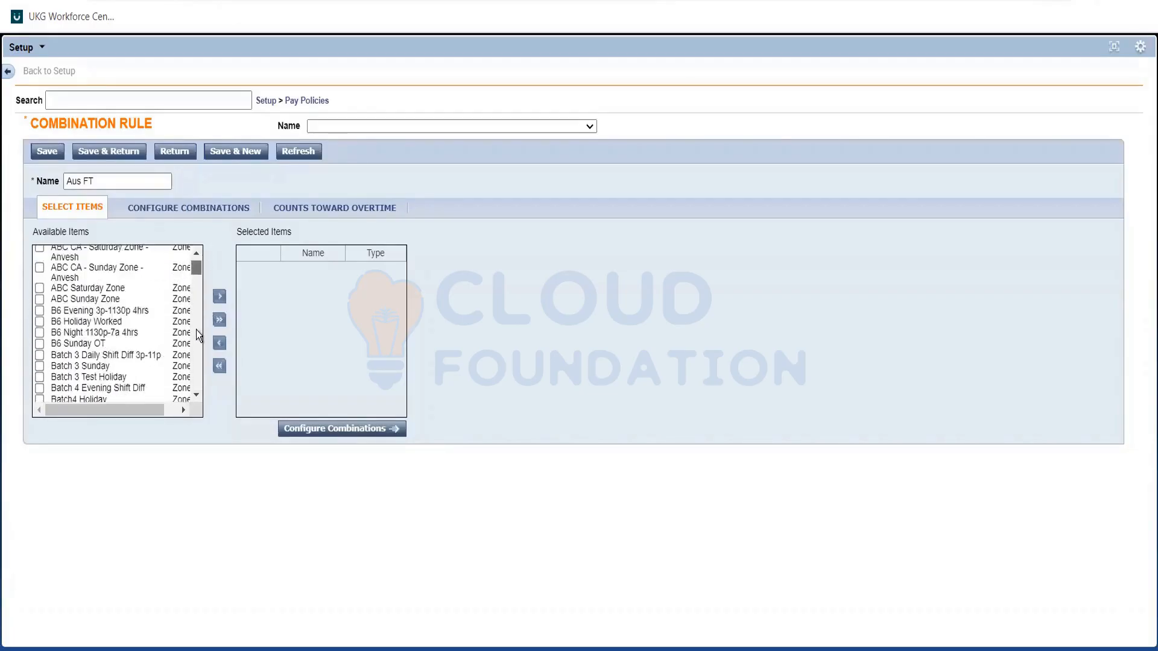
pyautogui.scroll(-6, 198, 332)
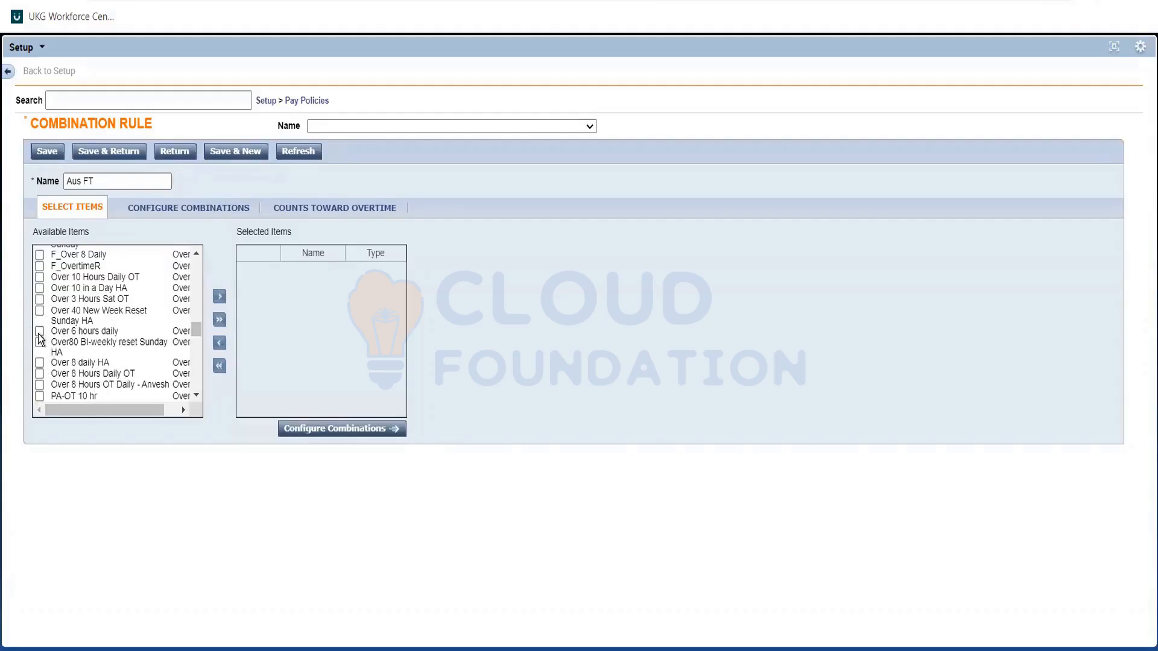
pyautogui.click(39, 333)
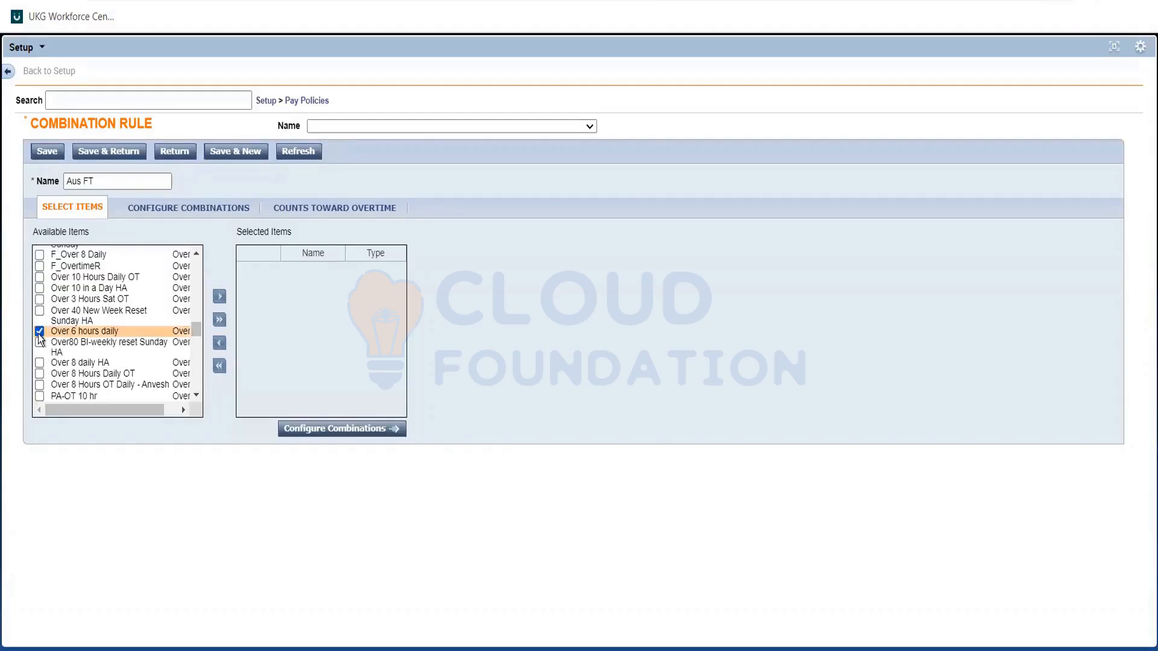
pyautogui.click(39, 374)
pyautogui.click(223, 297)
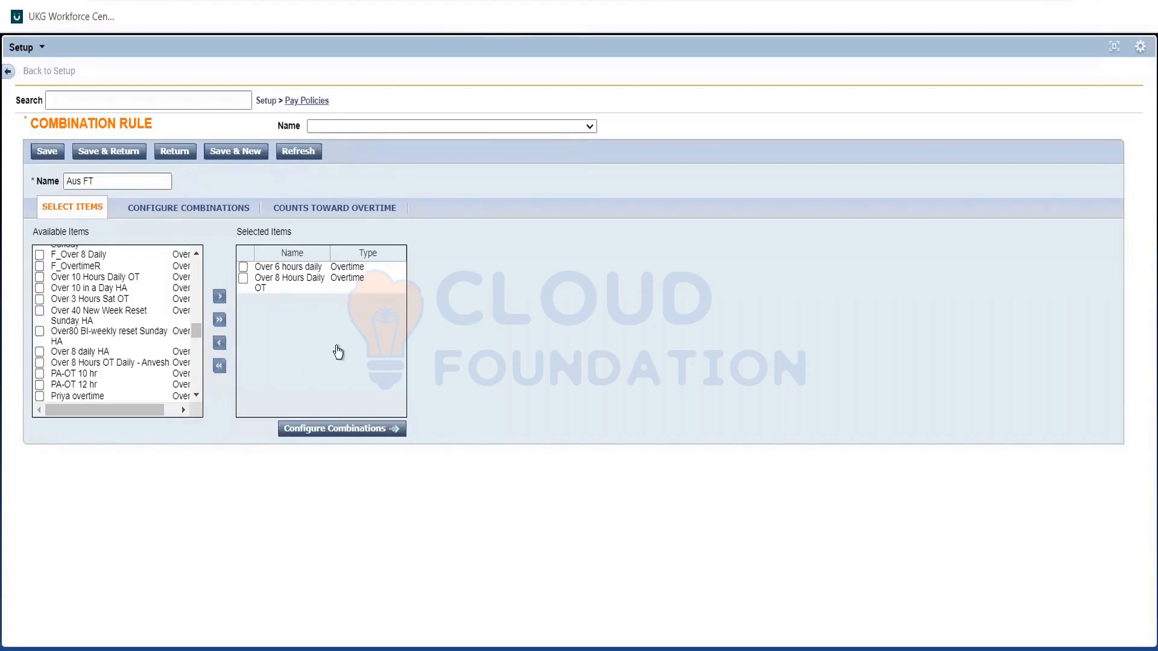
# Look through the pay policy building blocks and the types of items available for the Aus FT combination rule.
pyautogui.click(306, 101)
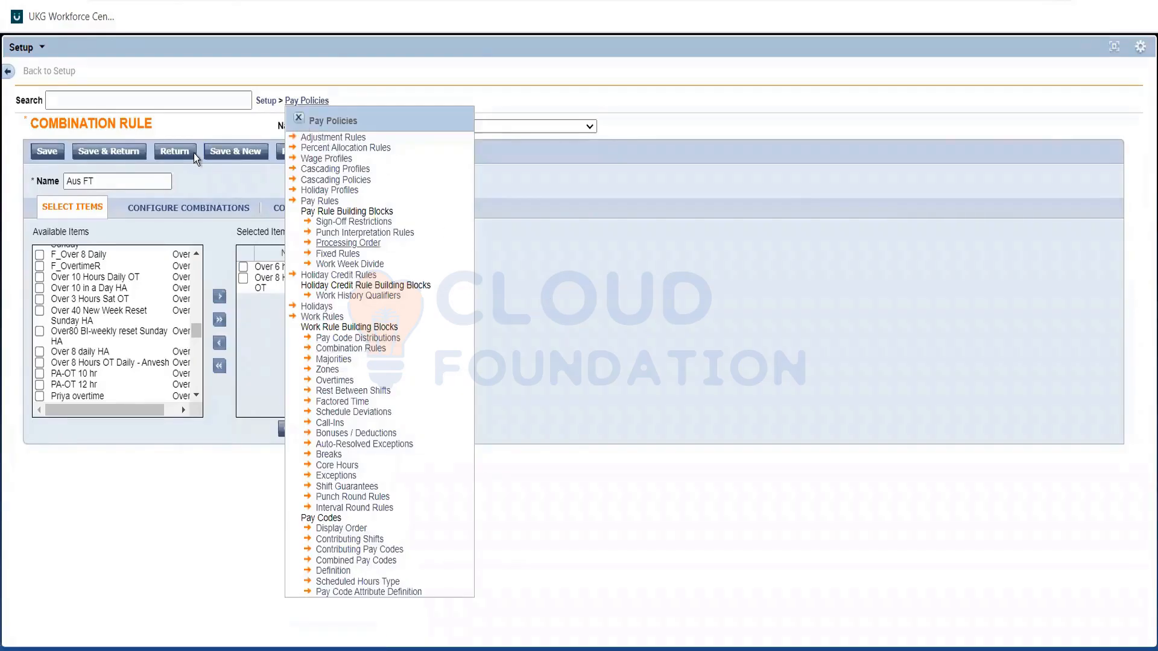
pyautogui.click(82, 182)
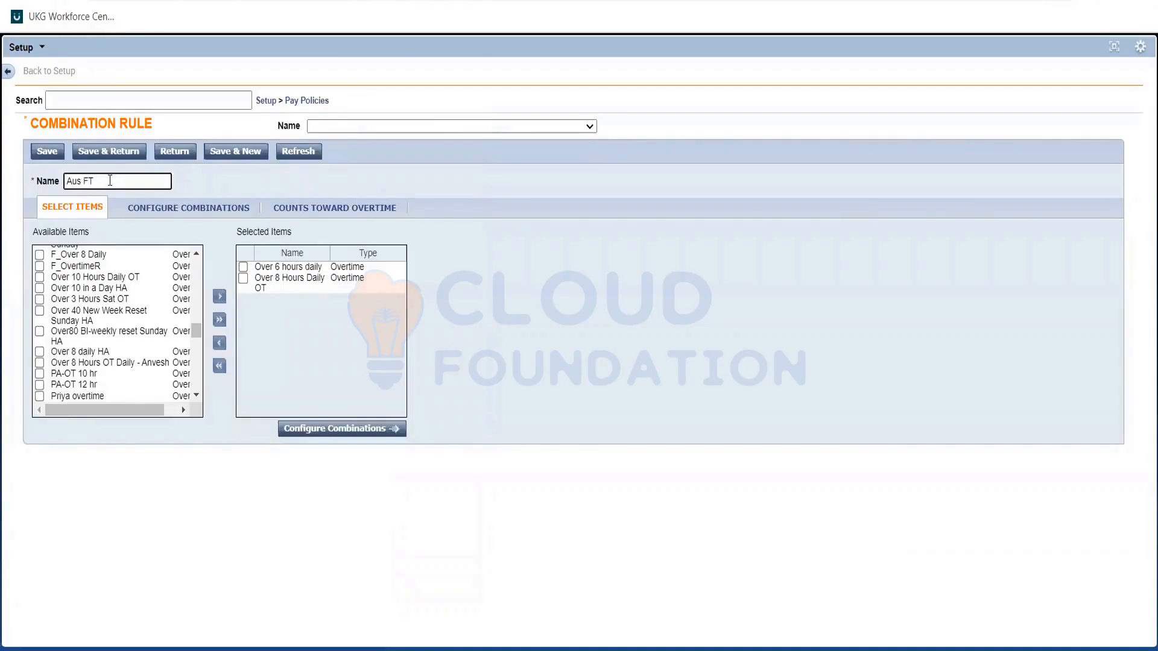
pyautogui.tripleClick(110, 181)
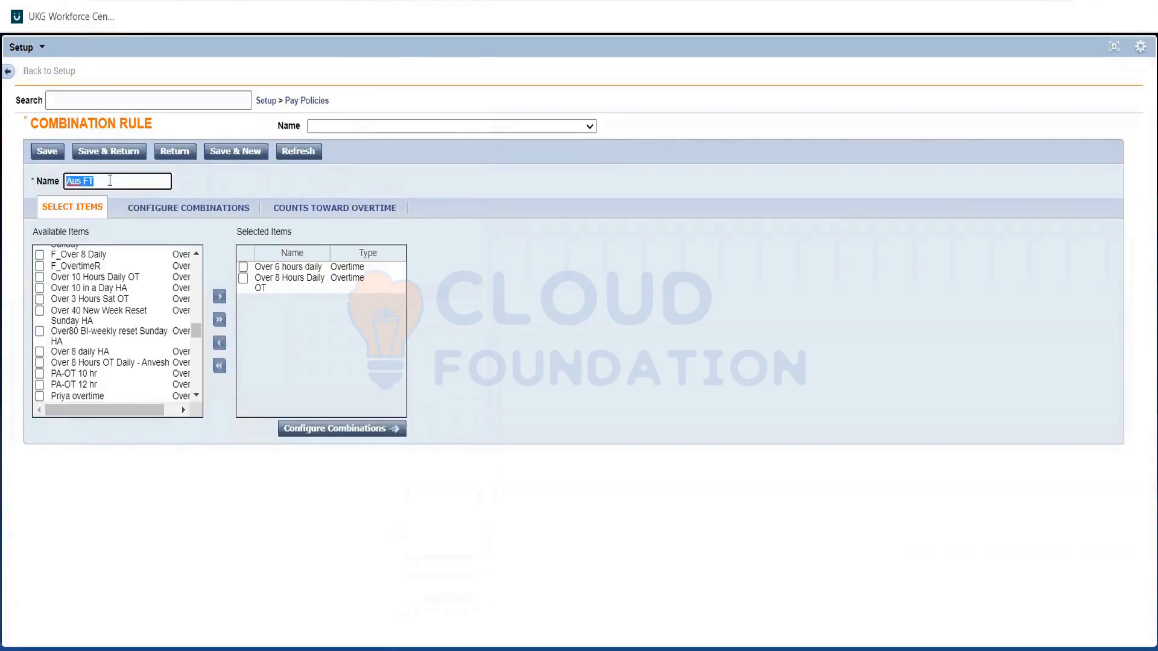
pyautogui.click(200, 180)
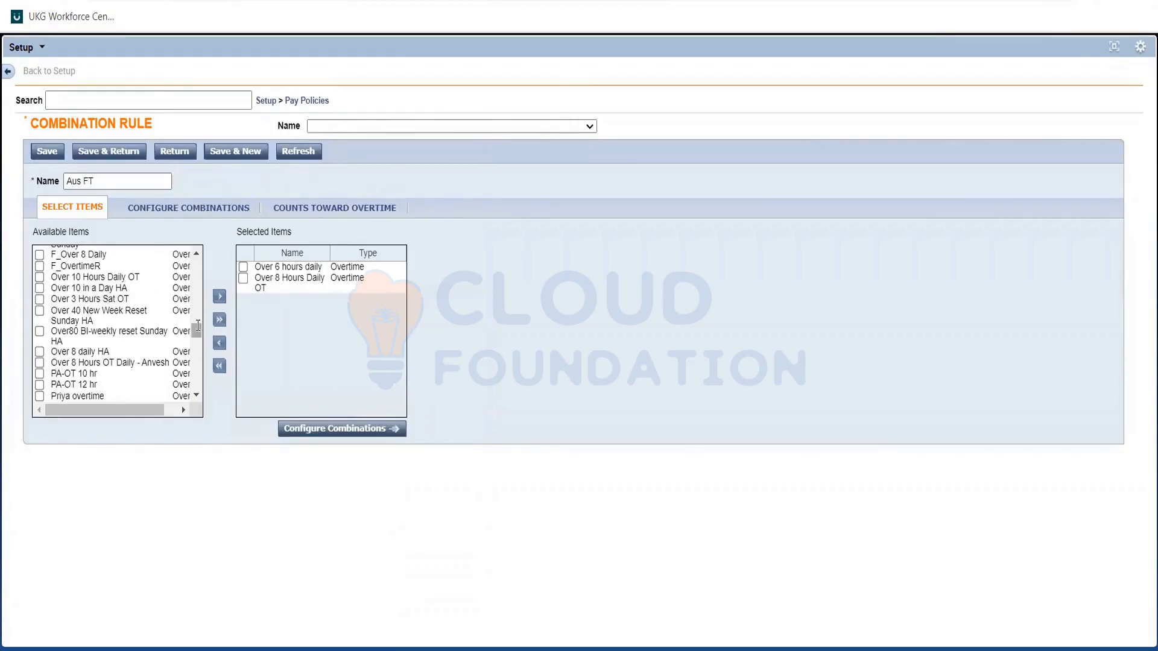
pyautogui.scroll(-5, 199, 314)
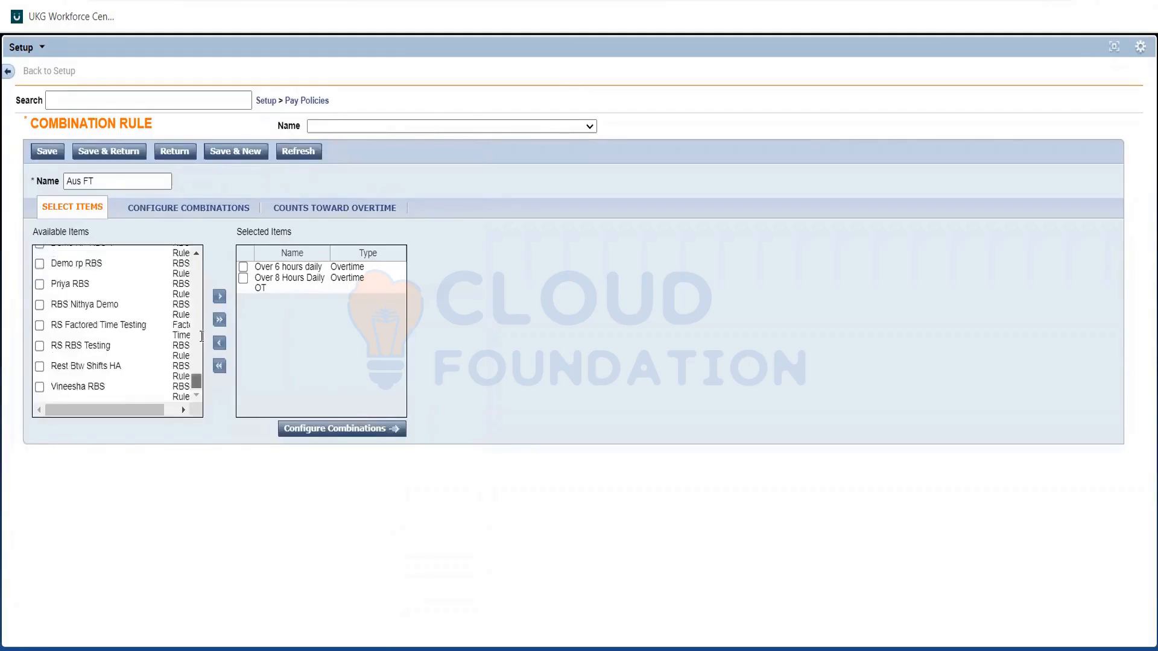
pyautogui.scroll(3, 202, 296)
pyautogui.scroll(2, 203, 254)
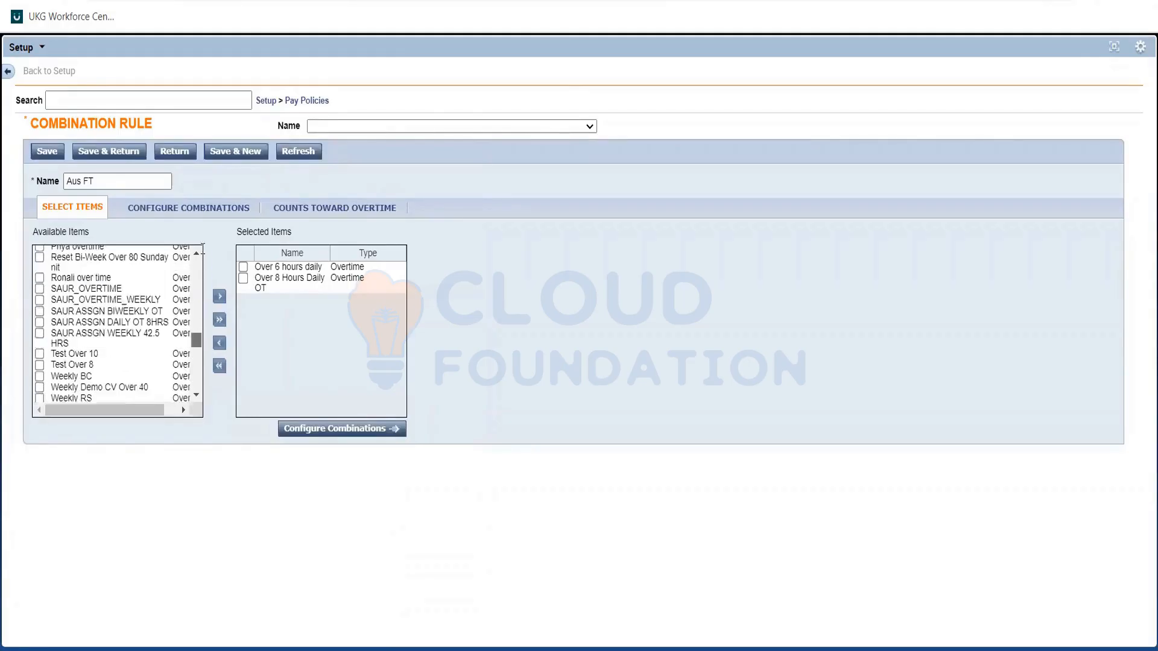
pyautogui.scroll(15, 199, 313)
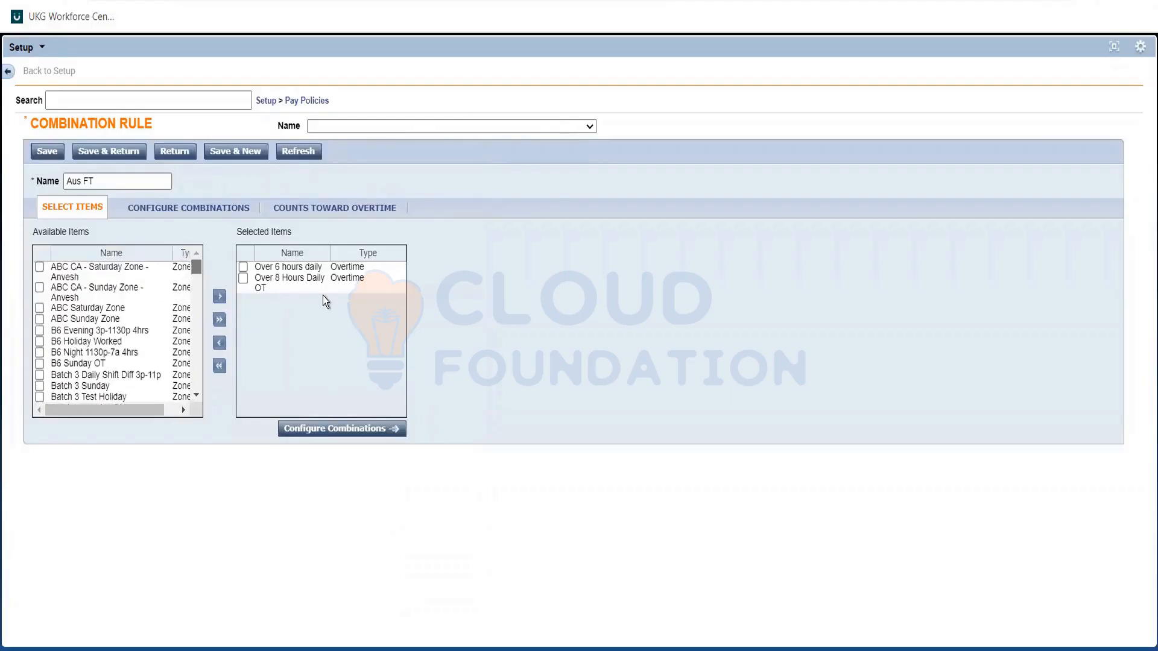
pyautogui.scroll(-6, 323, 296)
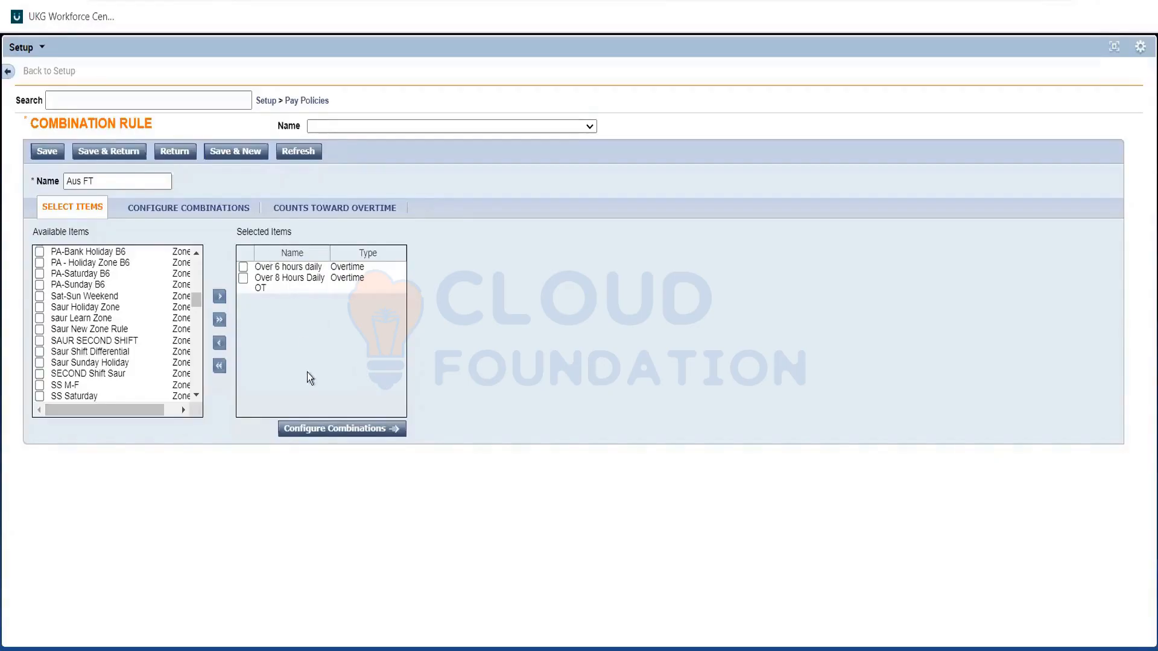
# Open the combination configuration for Aus FT and examine the Over 6 hours daily + Over 8 Hours Daily OT pairing.
pyautogui.click(313, 429)
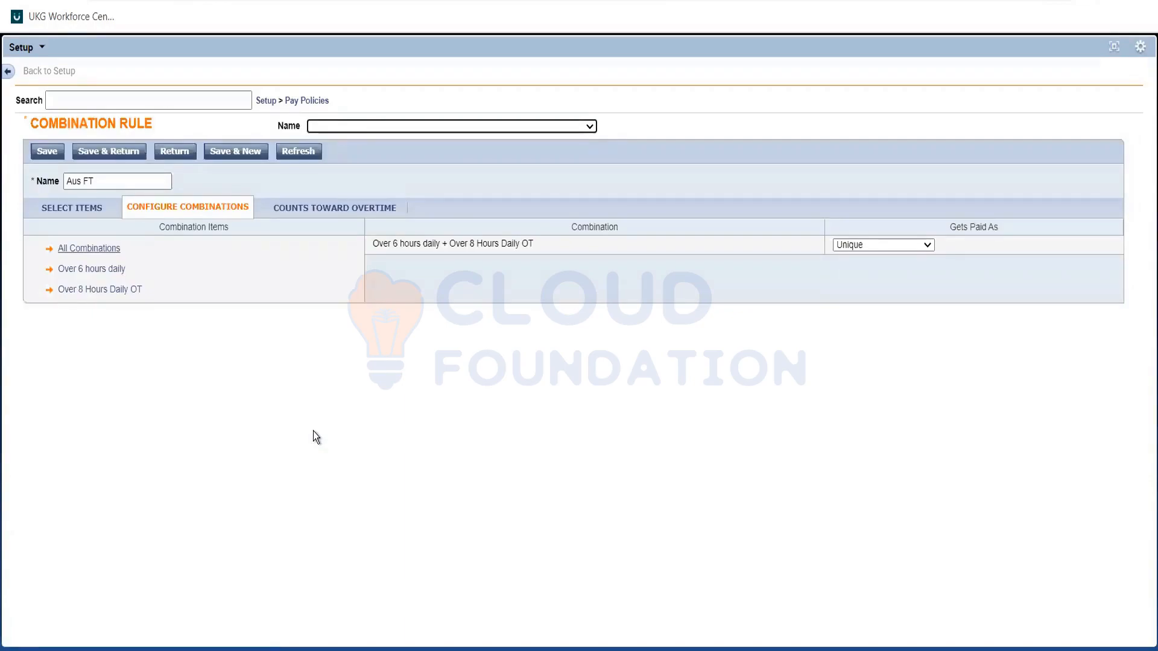
pyautogui.tripleClick(380, 240)
pyautogui.doubleClick(409, 242)
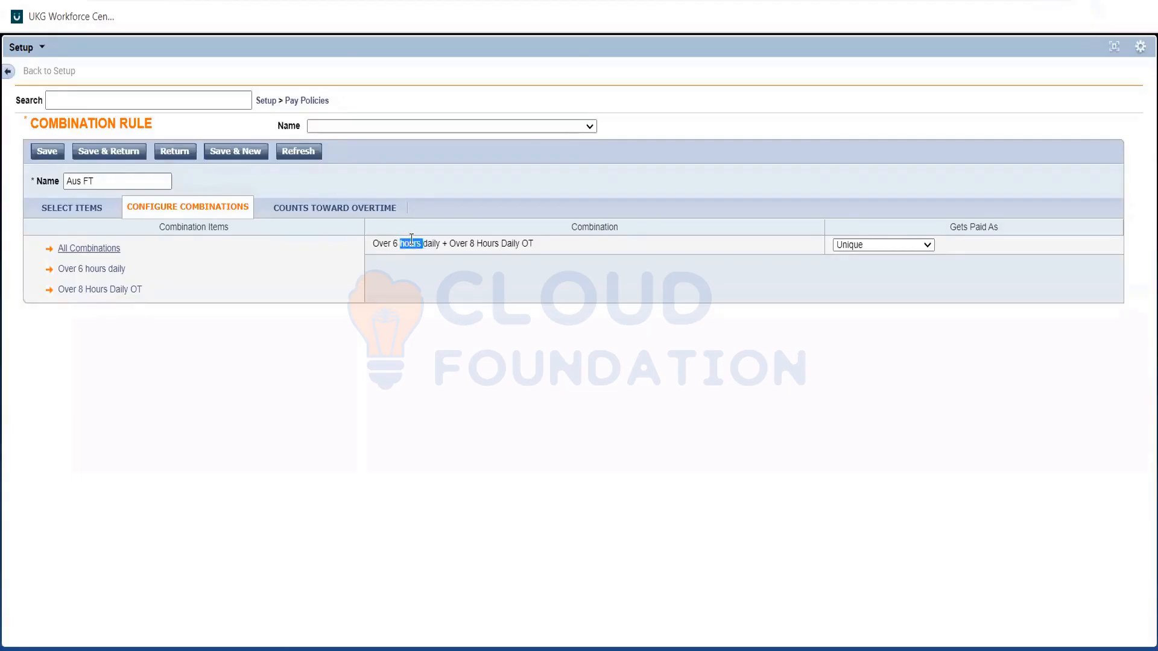
pyautogui.tripleClick(482, 244)
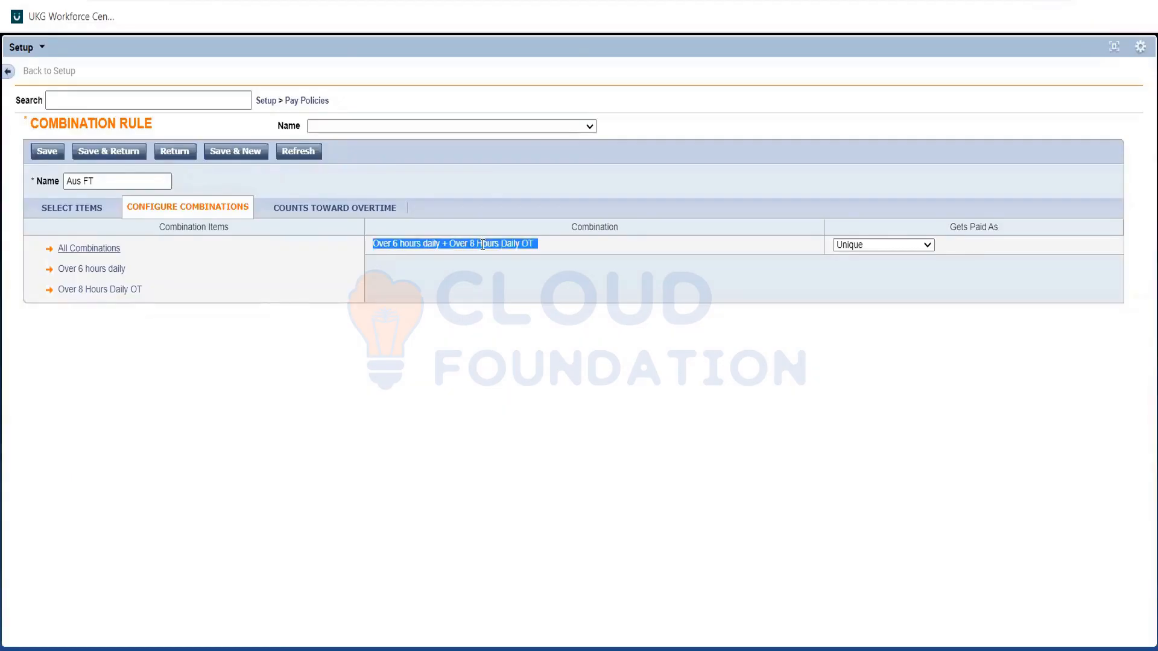
# Switch to the Req note, check the Mon-Fri overtime conditions, and return to the combination rule.
pyautogui.hotkey('alt', 'Tab')
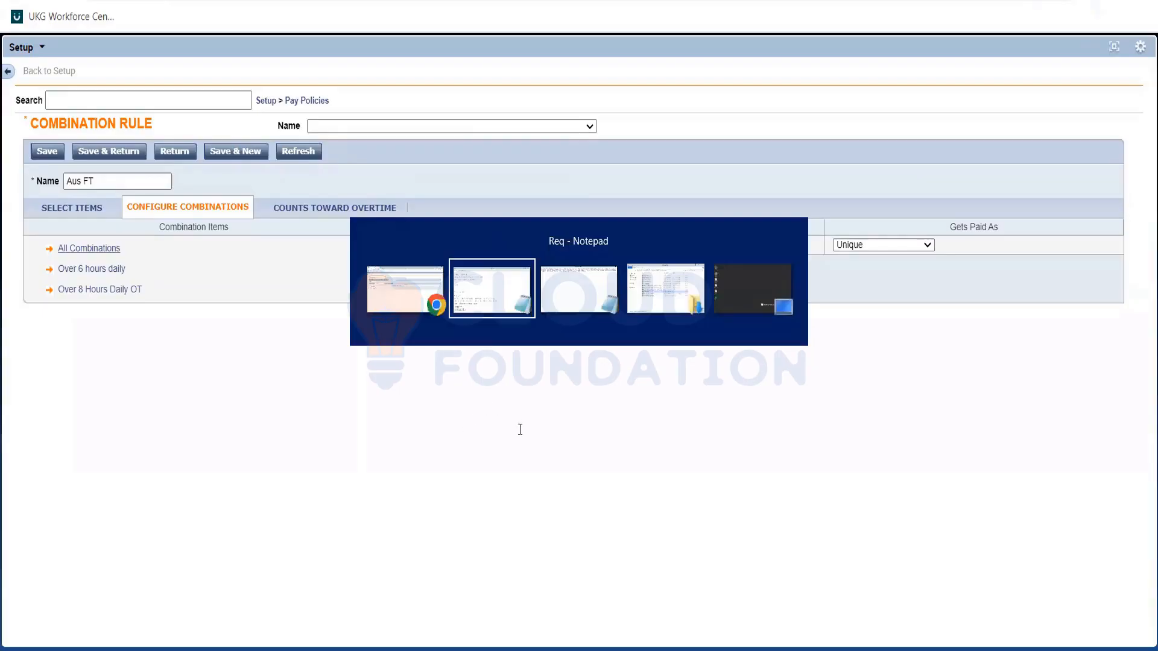
pyautogui.moveTo(520, 430); pyautogui.dragTo(754, 432)
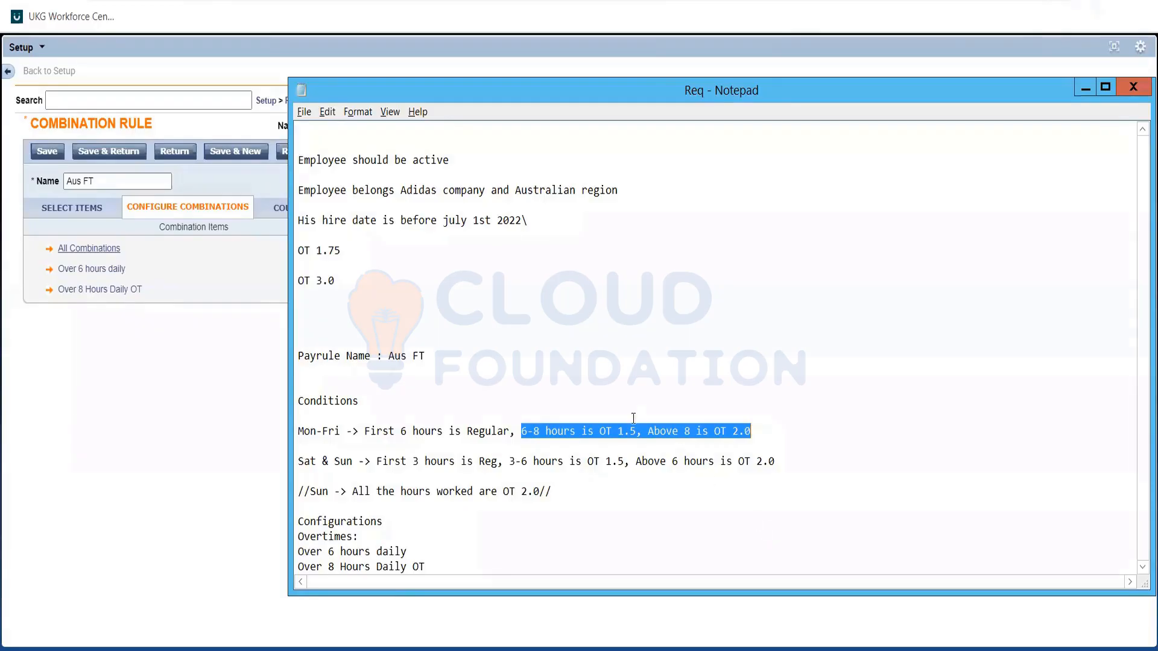
pyautogui.moveTo(619, 429); pyautogui.dragTo(601, 429)
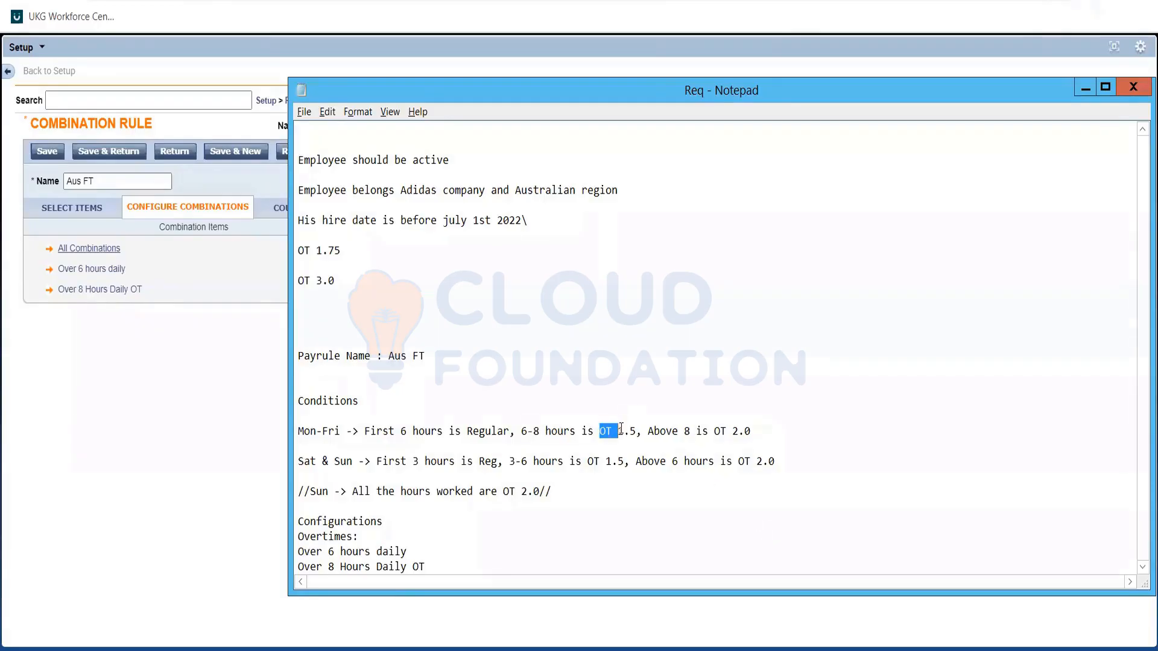
pyautogui.doubleClick(629, 429)
pyautogui.click(629, 429)
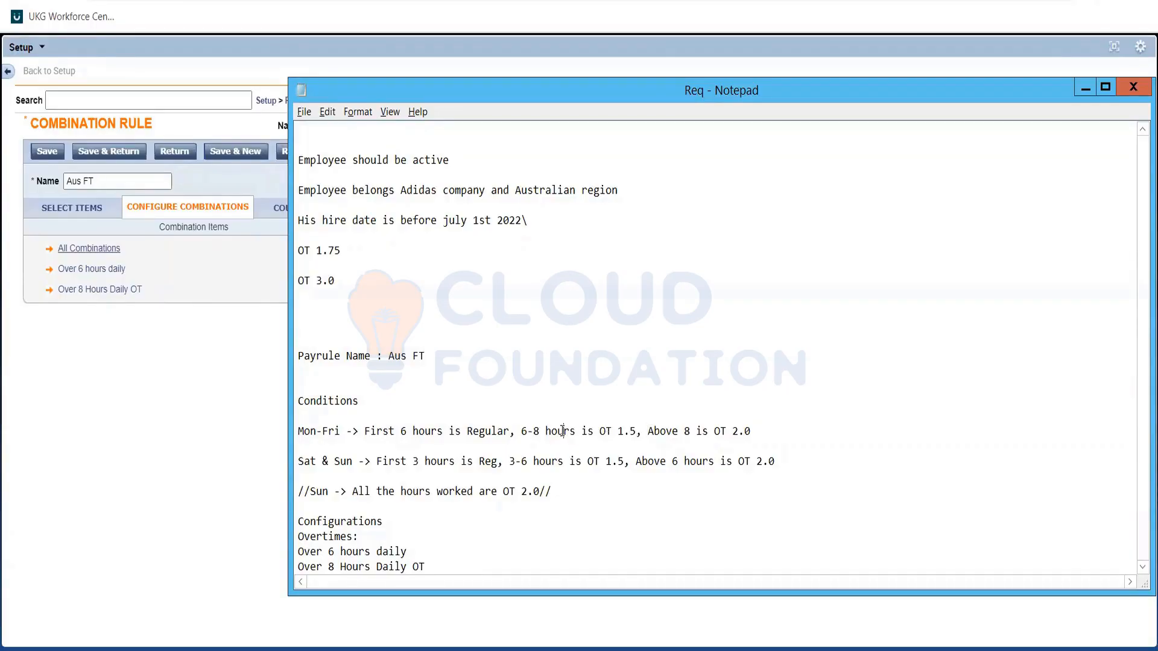
pyautogui.click(99, 336)
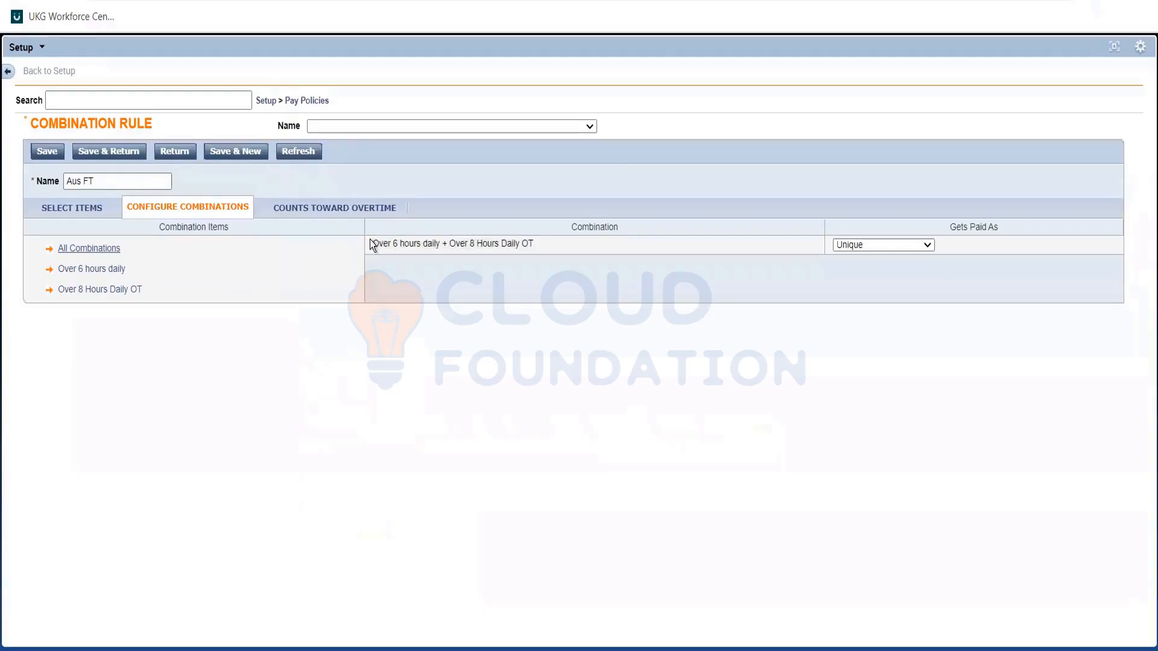
# Examine how the Over 6 hours daily and Over 8 Hours Daily OT overtimes overlap in the listed combination.
pyautogui.moveTo(371, 259); pyautogui.dragTo(538, 240)
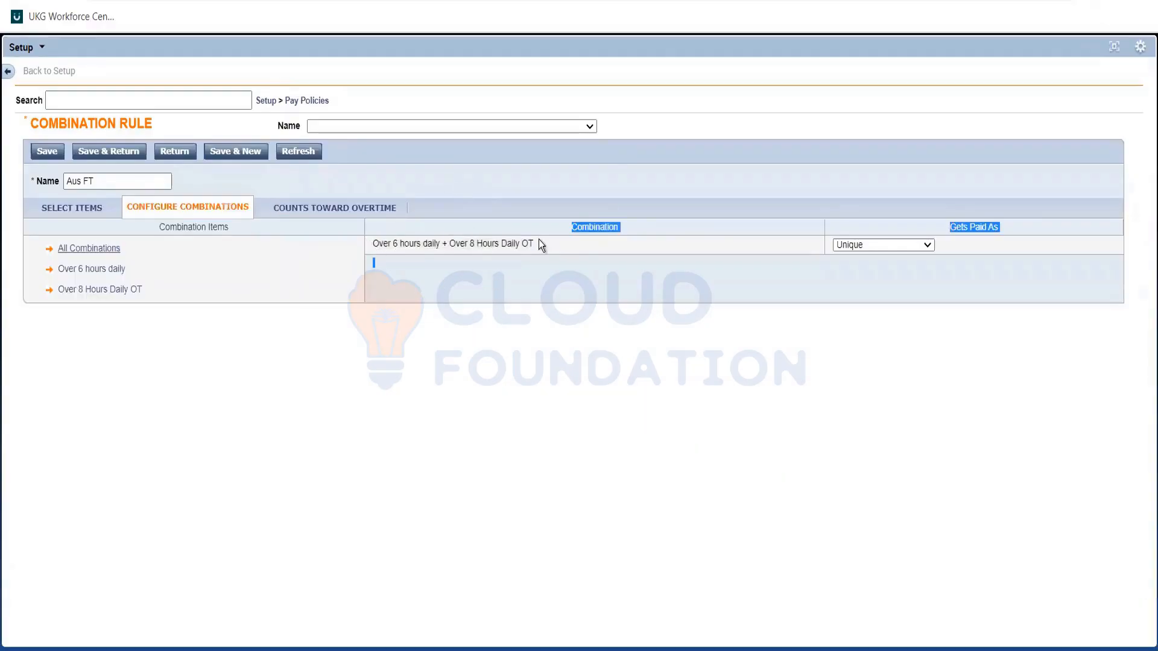
pyautogui.tripleClick(538, 240)
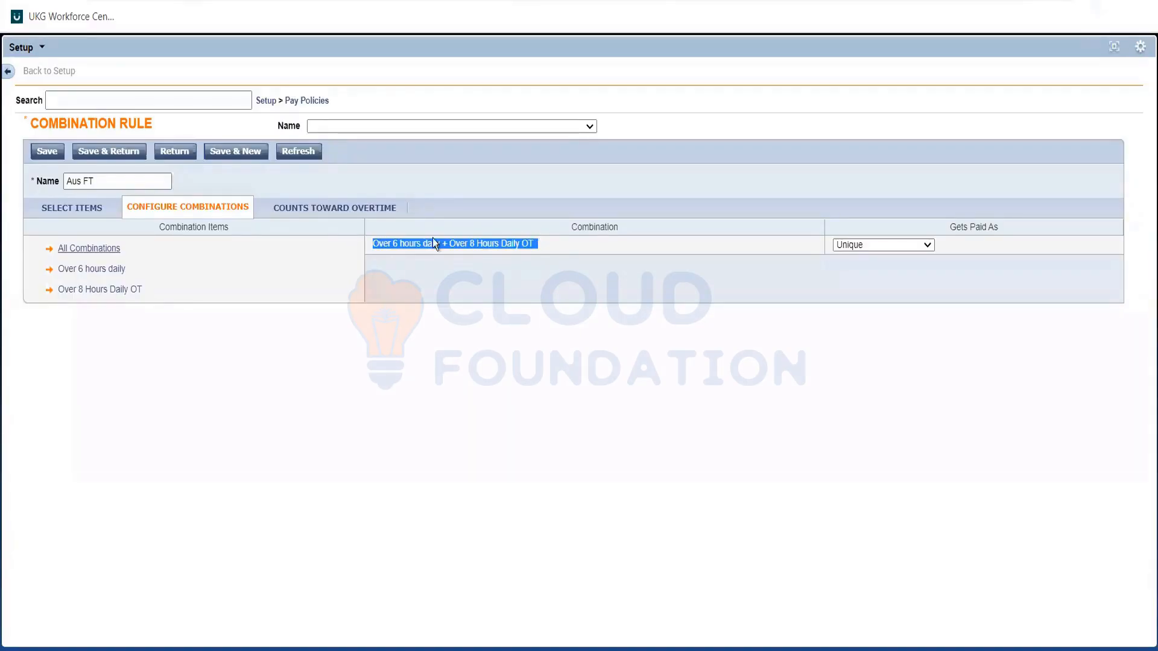
pyautogui.click(382, 243)
pyautogui.moveTo(373, 243); pyautogui.dragTo(538, 240)
pyautogui.click(481, 284)
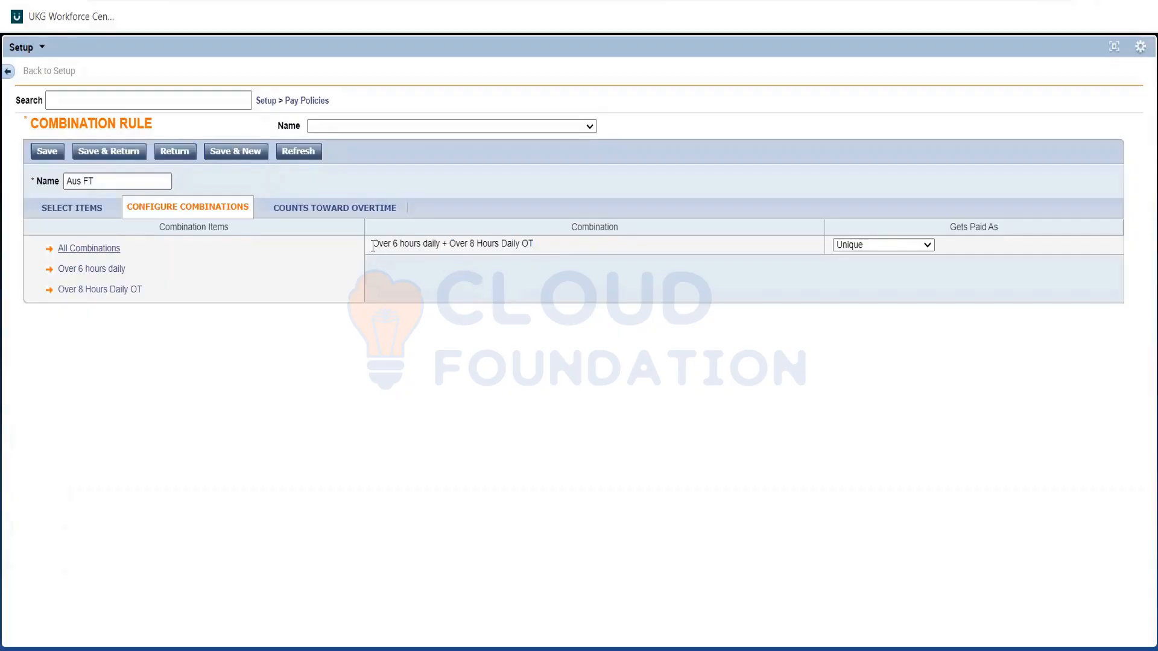
pyautogui.moveTo(373, 244); pyautogui.dragTo(442, 251)
pyautogui.click(441, 254)
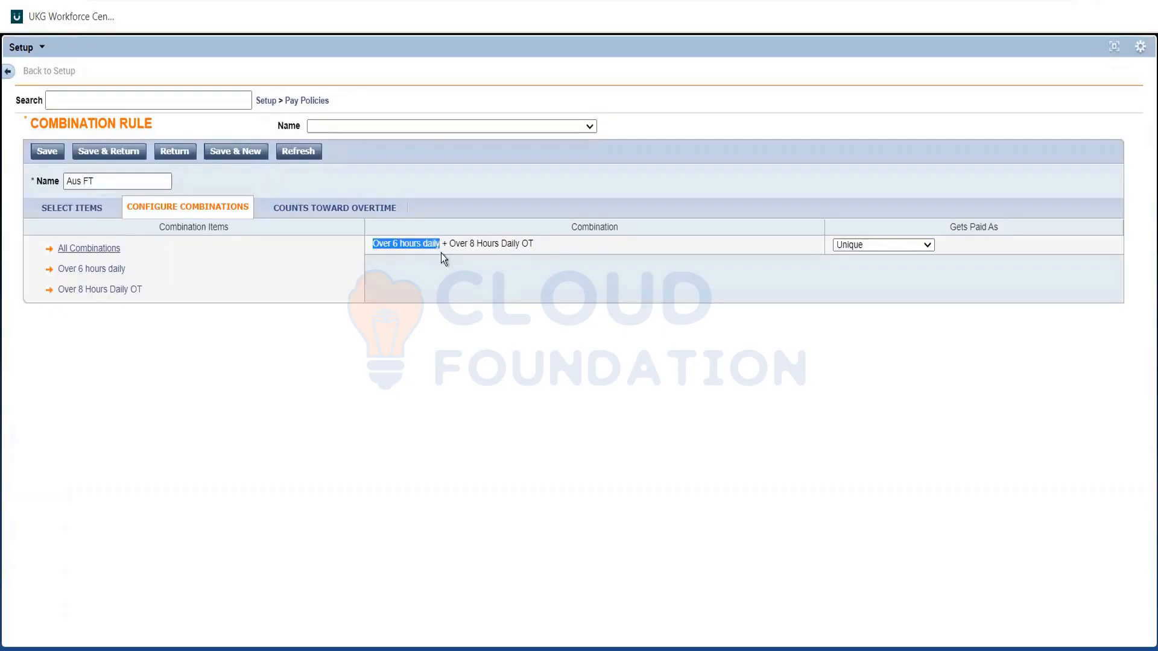
pyautogui.click(442, 253)
pyautogui.moveTo(372, 243); pyautogui.dragTo(439, 244)
pyautogui.doubleClick(487, 250)
pyautogui.tripleClick(472, 247)
pyautogui.doubleClick(464, 246)
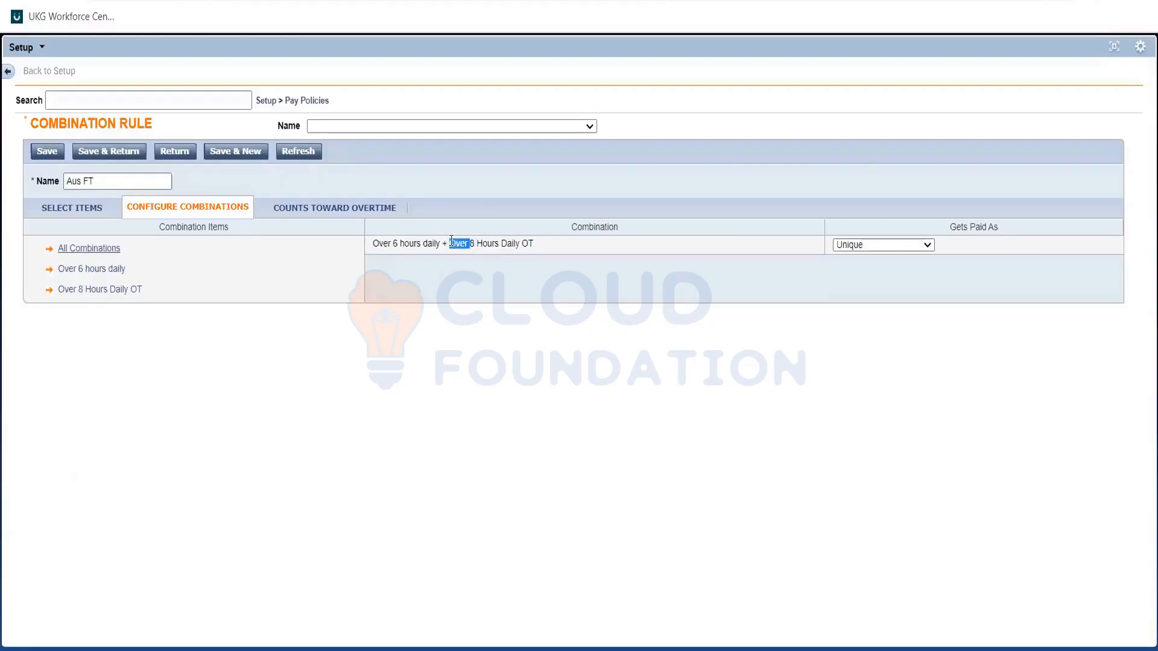
pyautogui.tripleClick(460, 258)
pyautogui.click(469, 300)
pyautogui.moveTo(528, 237); pyautogui.dragTo(534, 249)
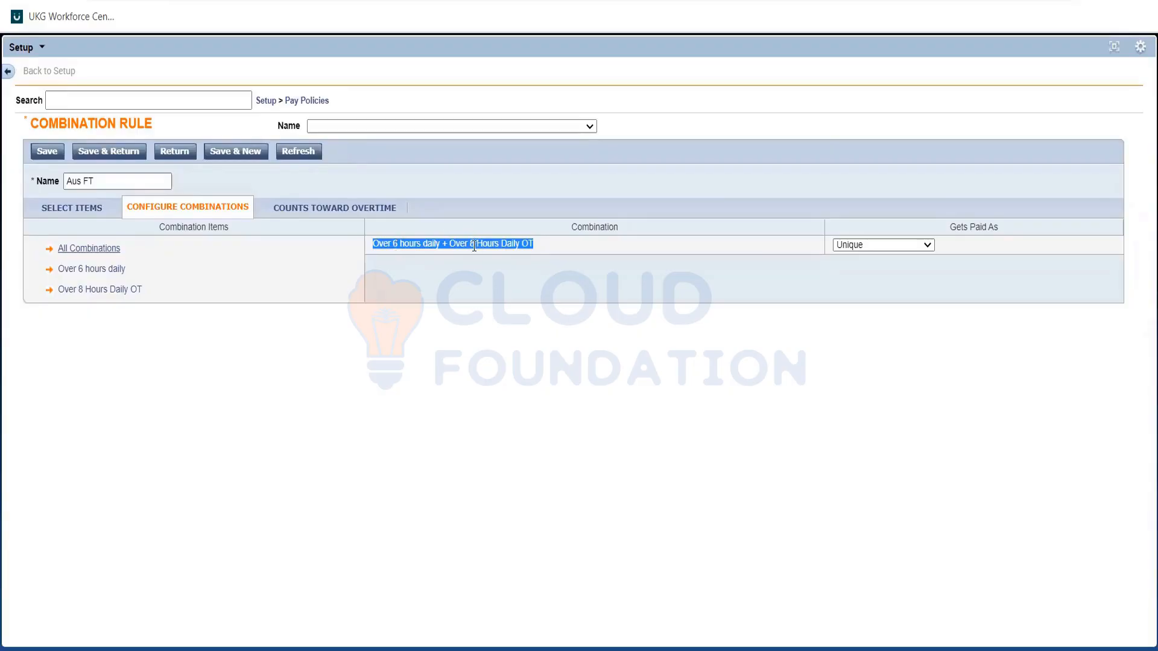
pyautogui.click(403, 247)
pyautogui.doubleClick(403, 248)
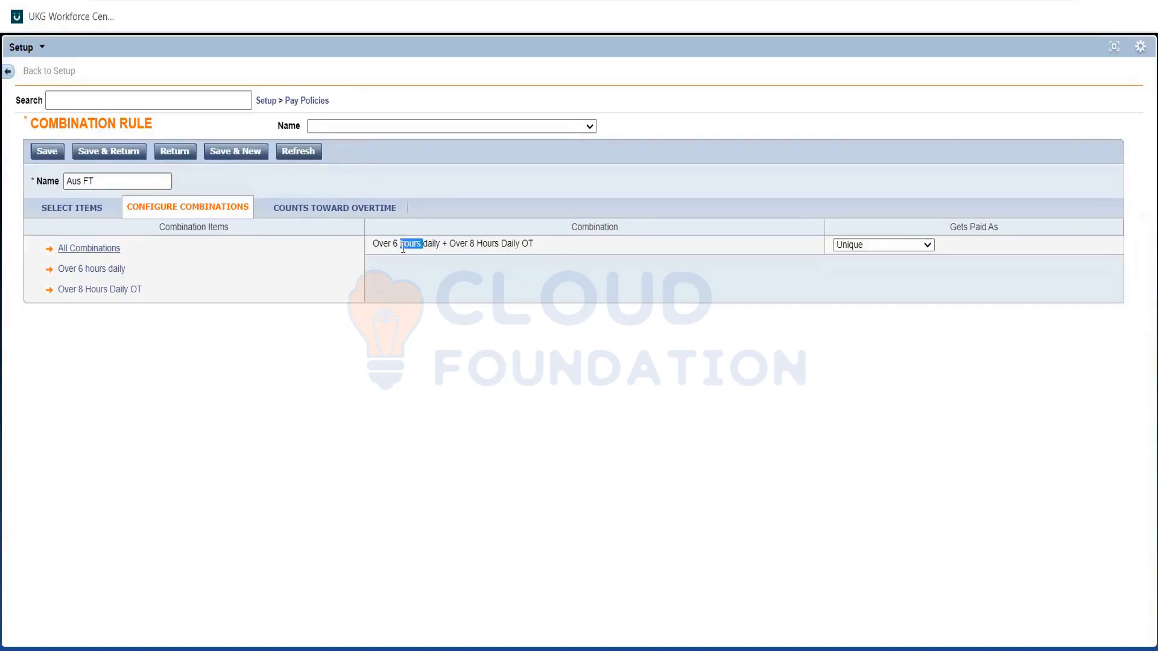
pyautogui.tripleClick(403, 247)
pyautogui.doubleClick(403, 248)
pyautogui.tripleClick(403, 247)
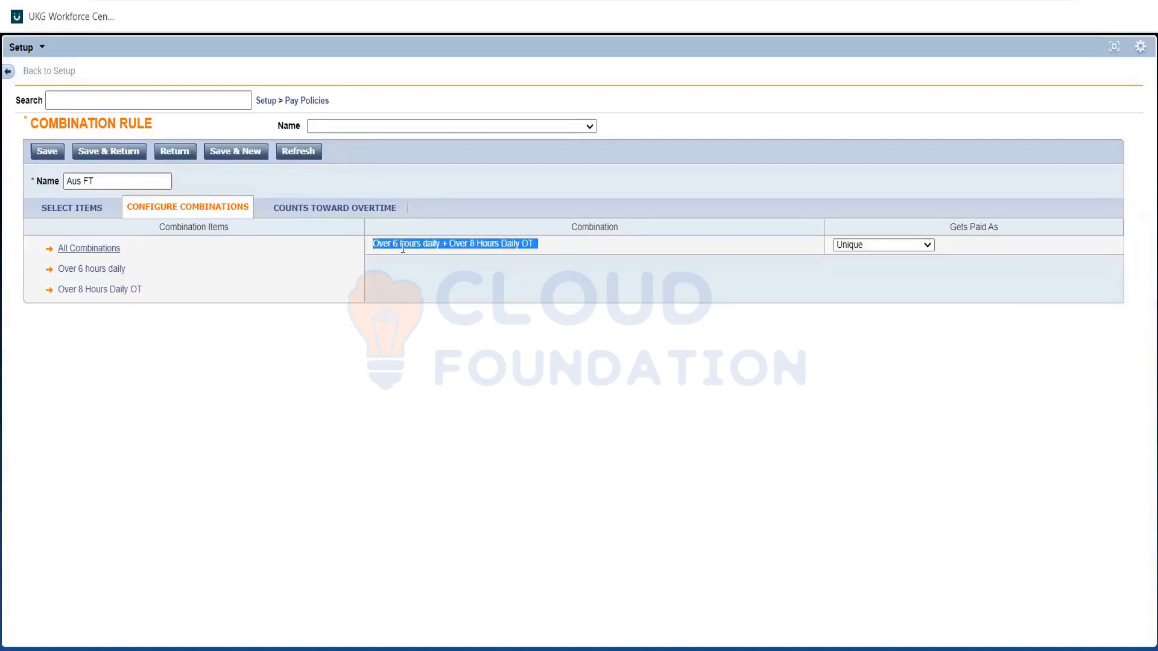
pyautogui.click(403, 248)
pyautogui.doubleClick(395, 242)
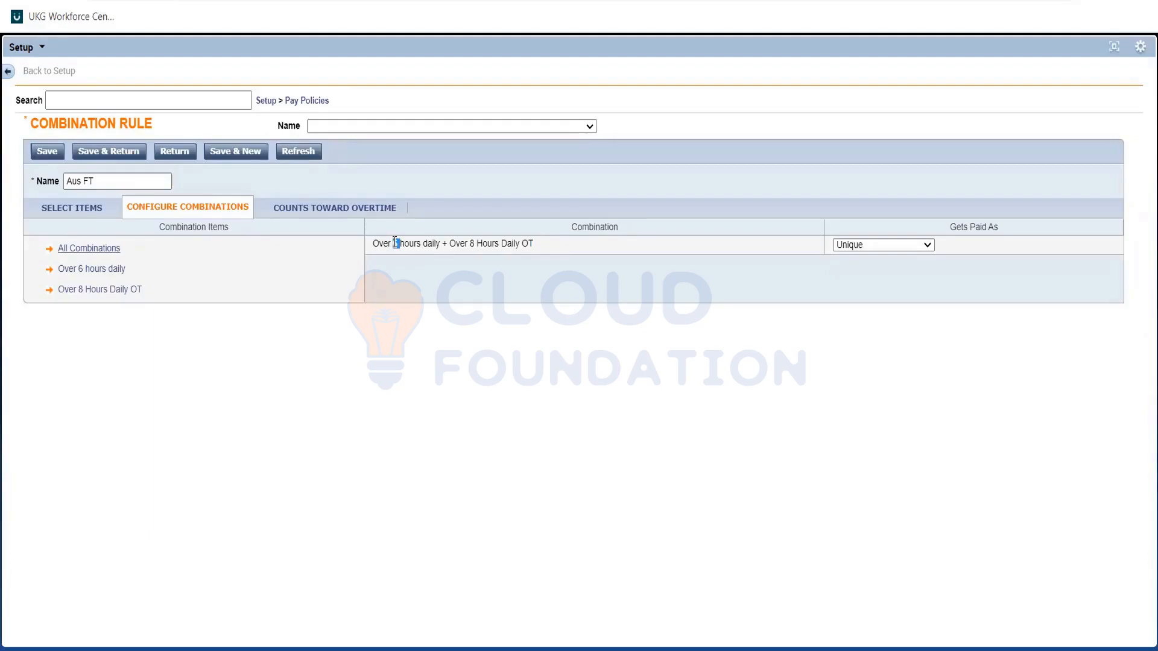
pyautogui.doubleClick(460, 243)
pyautogui.click(427, 244)
pyautogui.doubleClick(426, 245)
pyautogui.click(426, 245)
pyautogui.moveTo(469, 256); pyautogui.dragTo(535, 245)
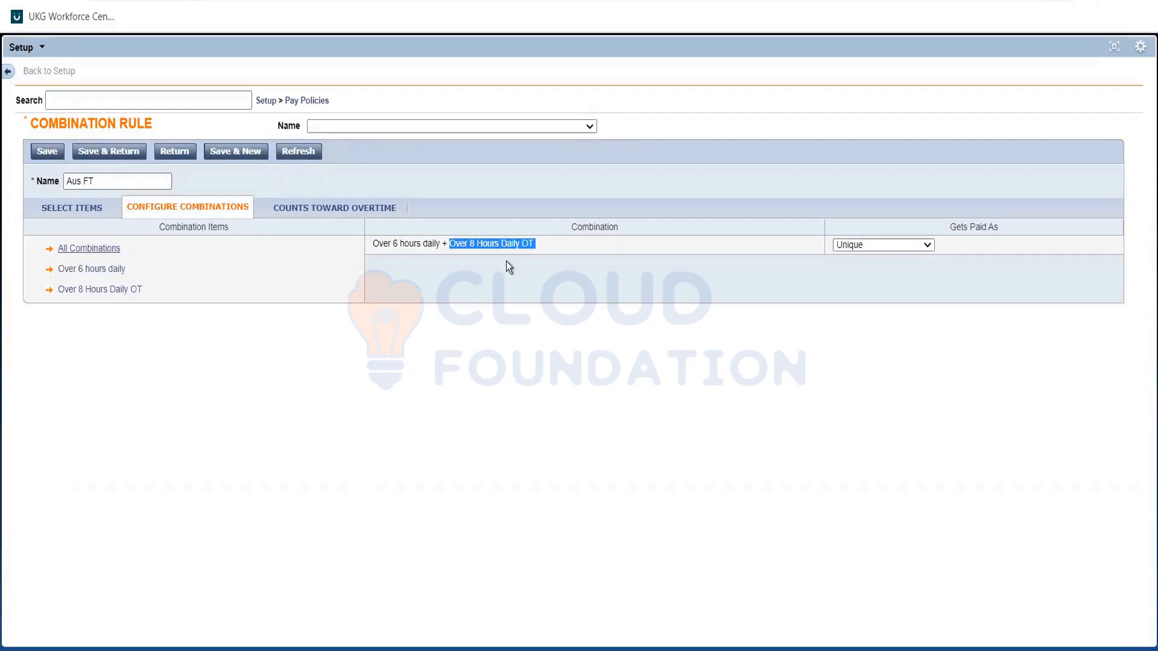
# Set the Over 6 hours daily + Over 8 Hours Daily OT combination to get paid as Over 8 Hours Daily OT.
pyautogui.click(882, 244)
pyautogui.click(881, 282)
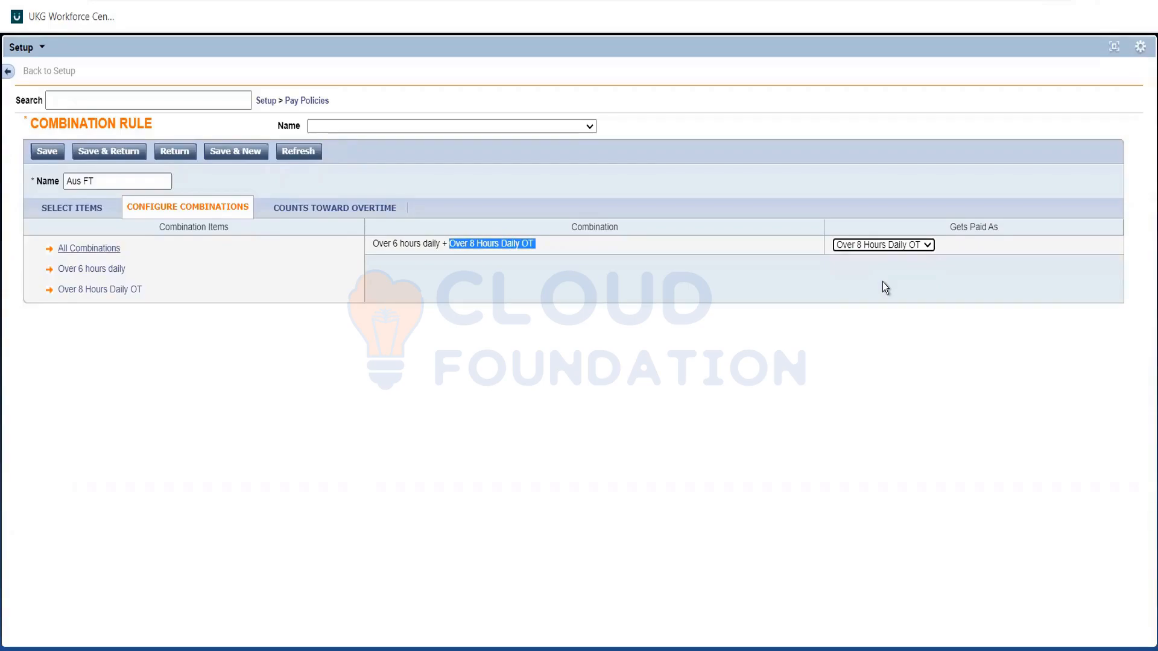
pyautogui.click(504, 281)
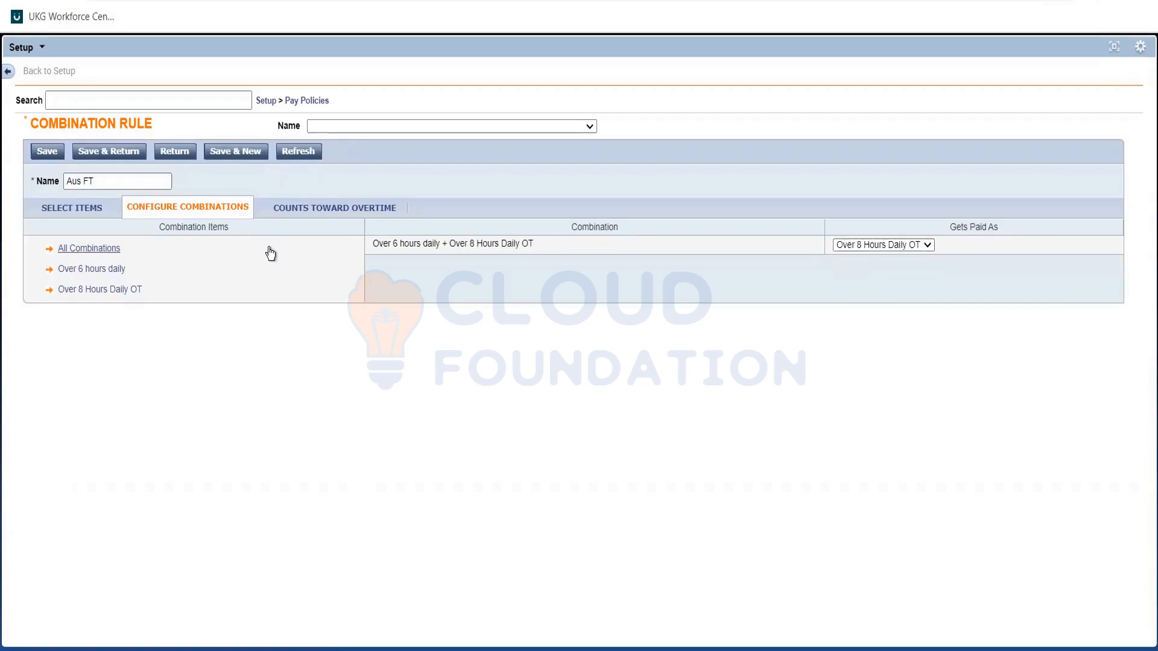
# Open the Counts Toward Overtime settings and examine which worked times count toward the Over 6 hours daily overtime.
pyautogui.click(294, 211)
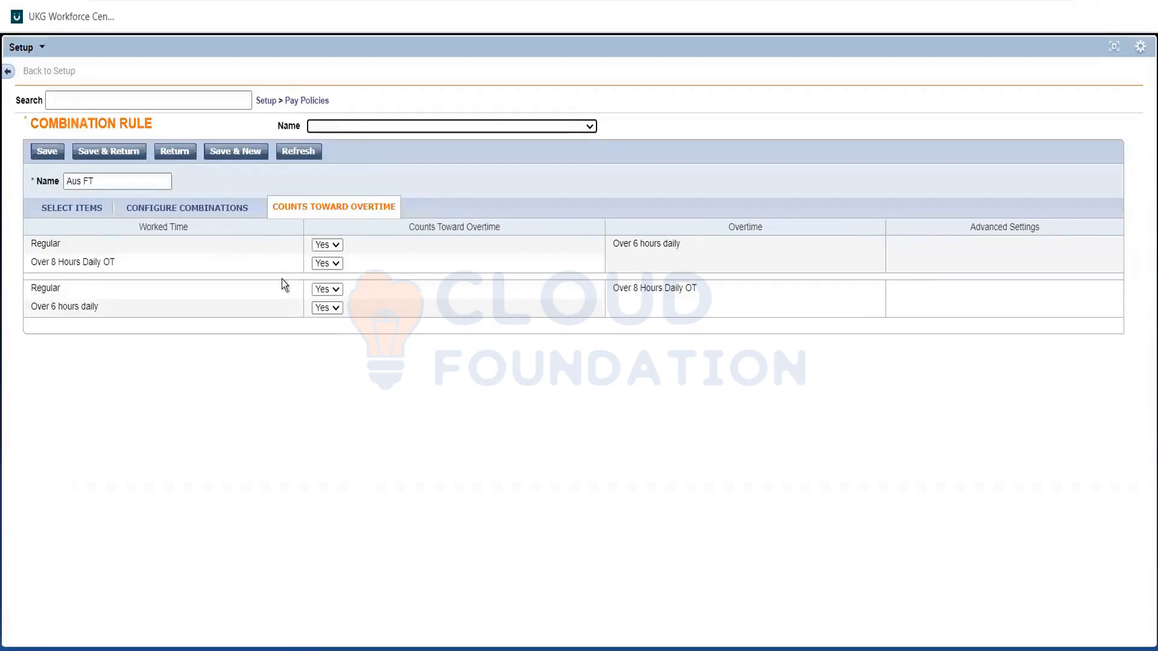
pyautogui.tripleClick(637, 246)
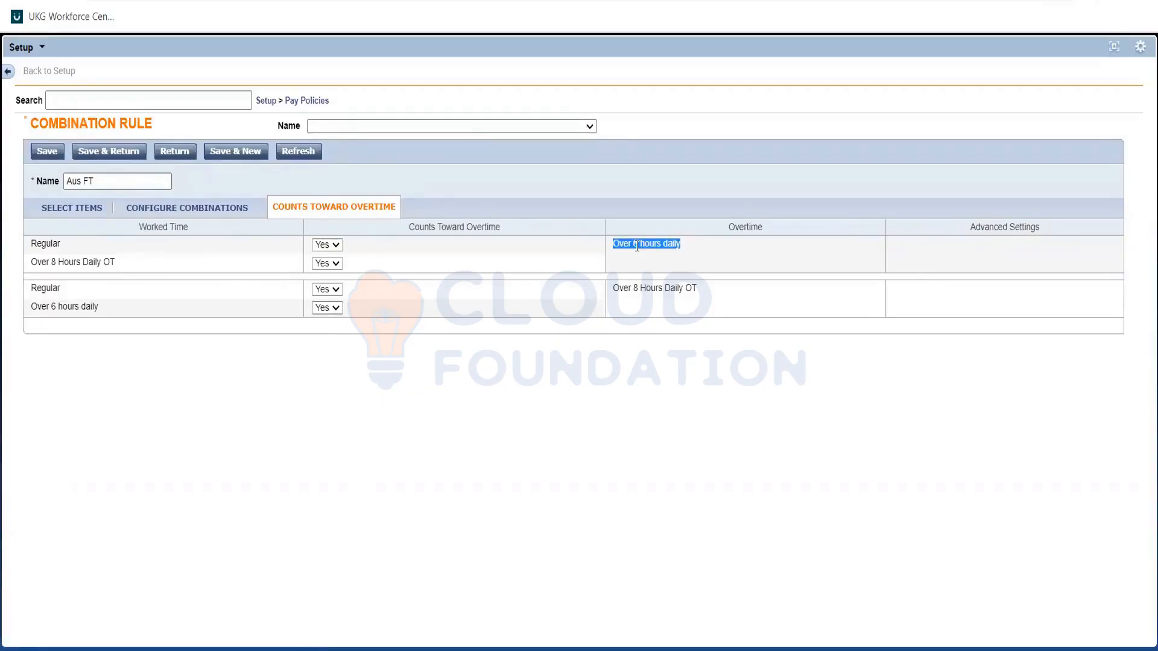
pyautogui.tripleClick(211, 262)
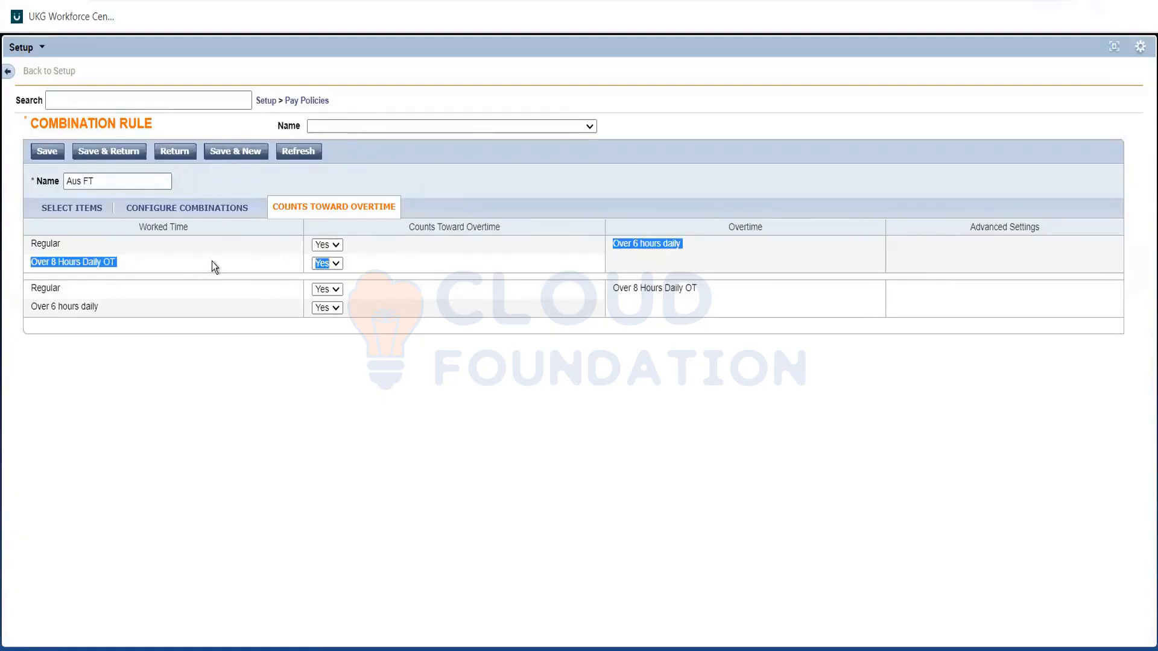
pyautogui.click(211, 261)
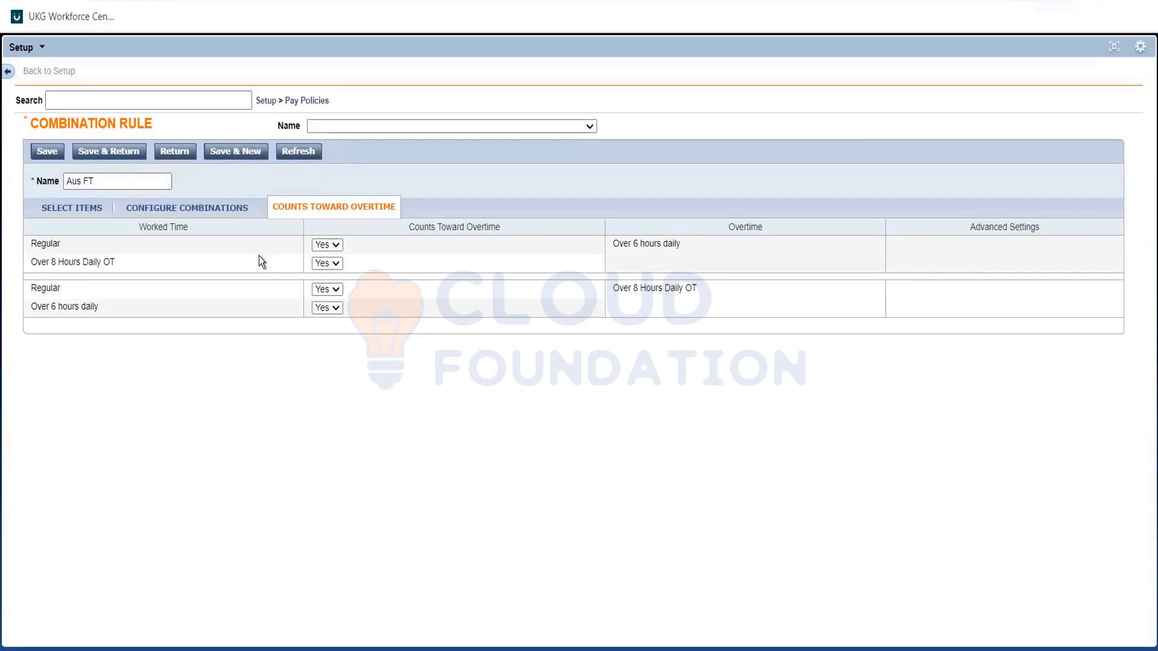
pyautogui.doubleClick(56, 244)
pyautogui.click(88, 240)
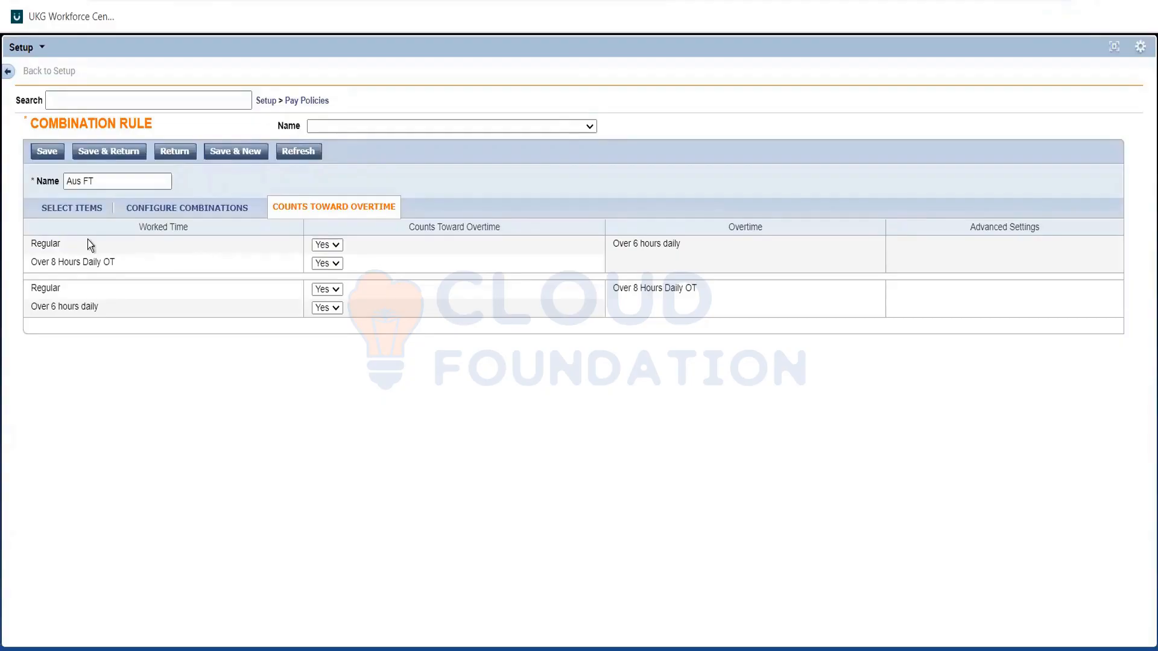
pyautogui.doubleClick(53, 241)
pyautogui.click(137, 245)
pyautogui.moveTo(74, 241); pyautogui.dragTo(656, 246)
pyautogui.doubleClick(652, 243)
pyautogui.tripleClick(656, 246)
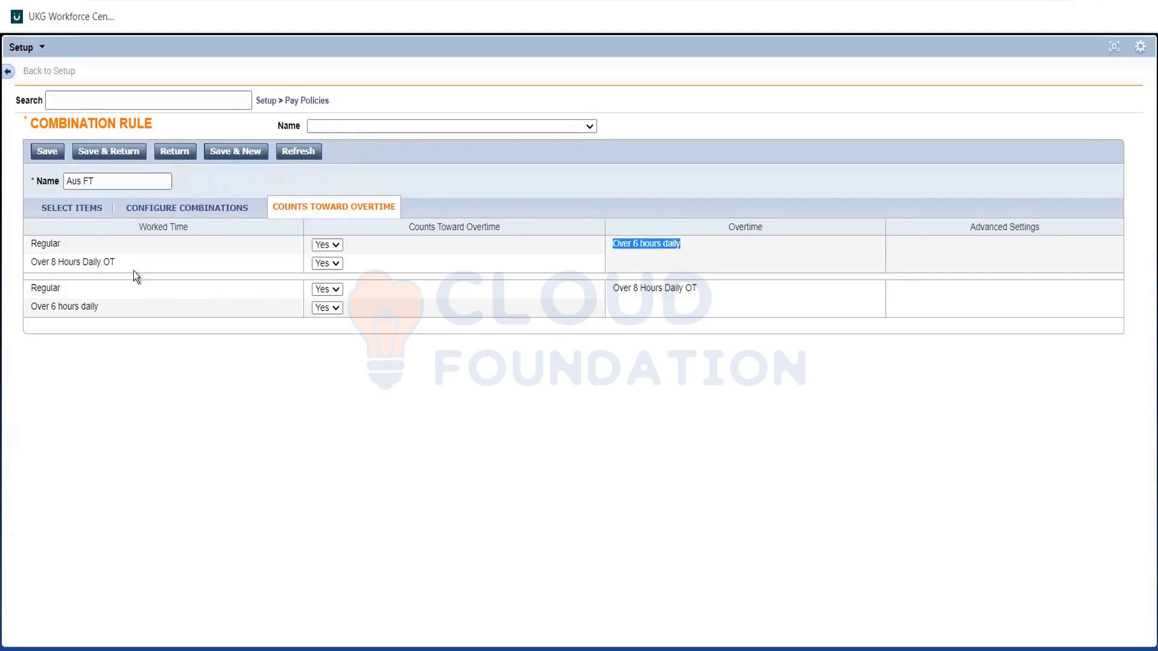
# Set Over 8 Hours Daily OT worked time to No for counting toward the Over 6 hours daily overtime.
pyautogui.tripleClick(87, 261)
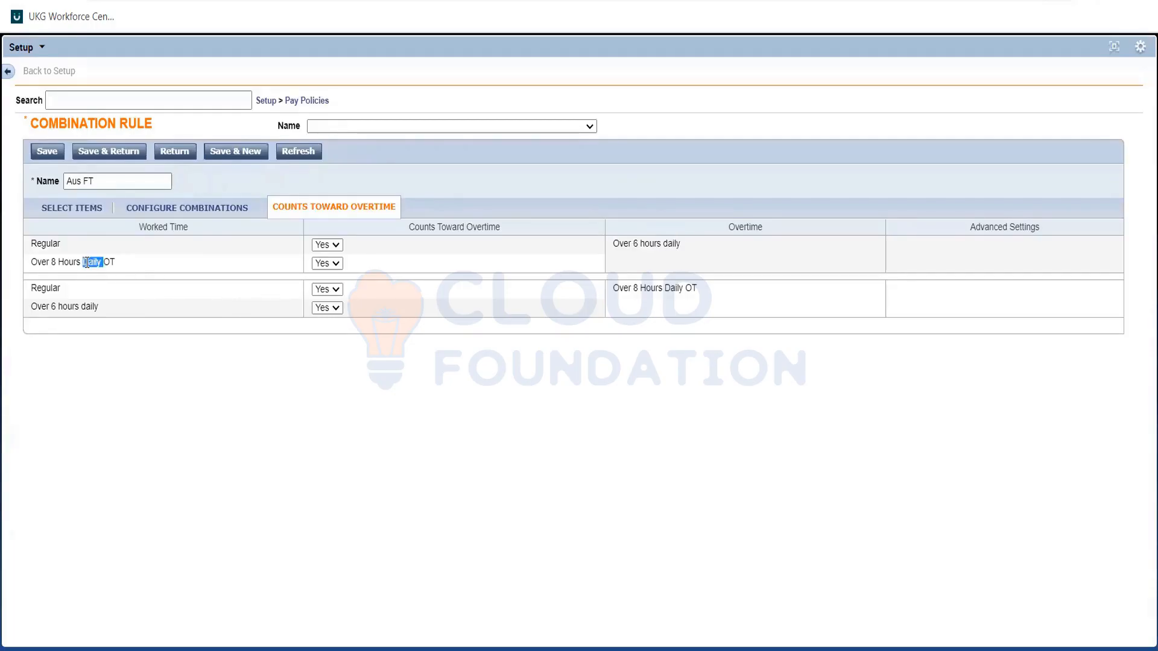
pyautogui.tripleClick(612, 243)
pyautogui.keyDown('ctrl'); pyautogui.tripleClick(89, 261); pyautogui.keyUp('ctrl')
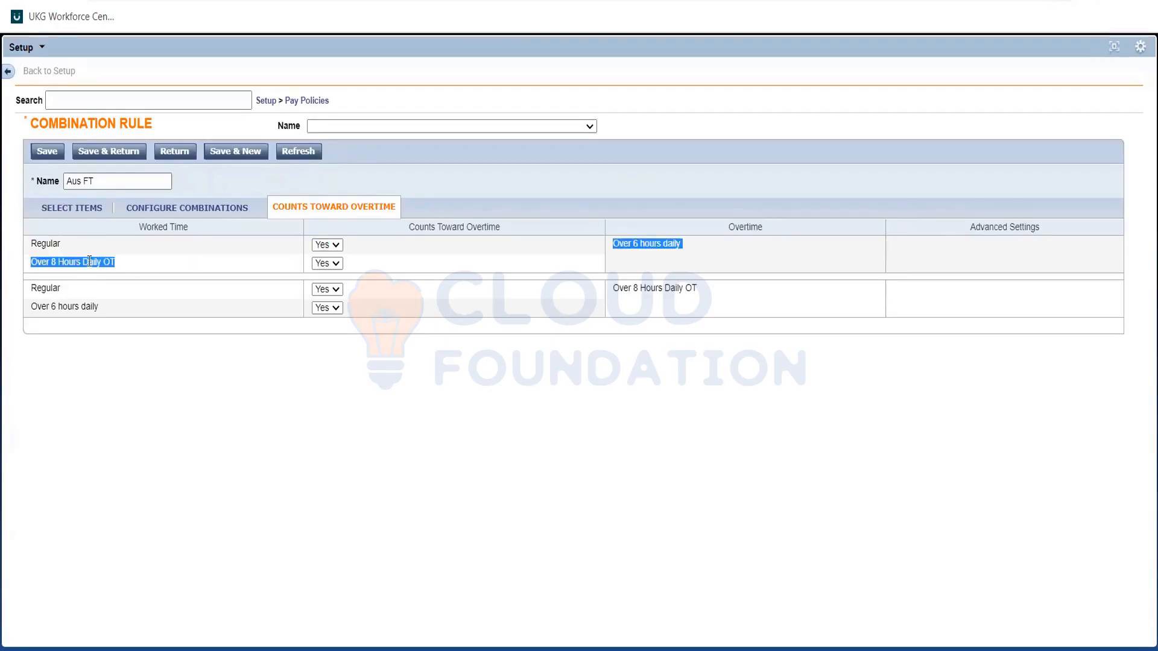
pyautogui.tripleClick(89, 261)
pyautogui.doubleClick(262, 274)
pyautogui.click(262, 273)
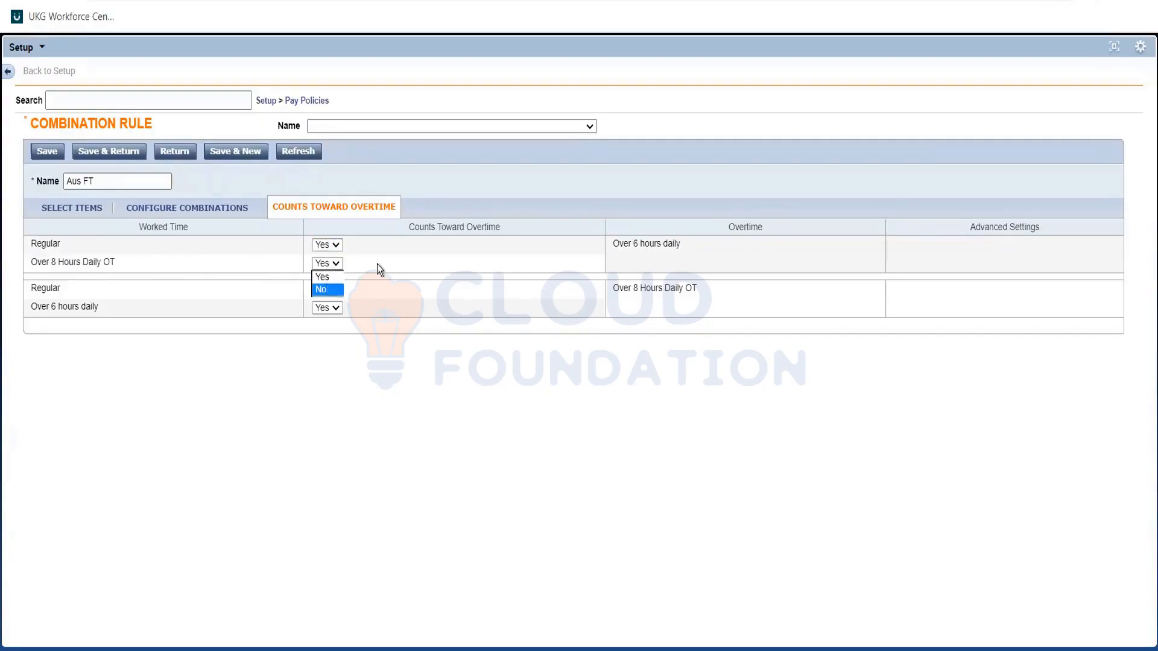
pyautogui.press('Return')
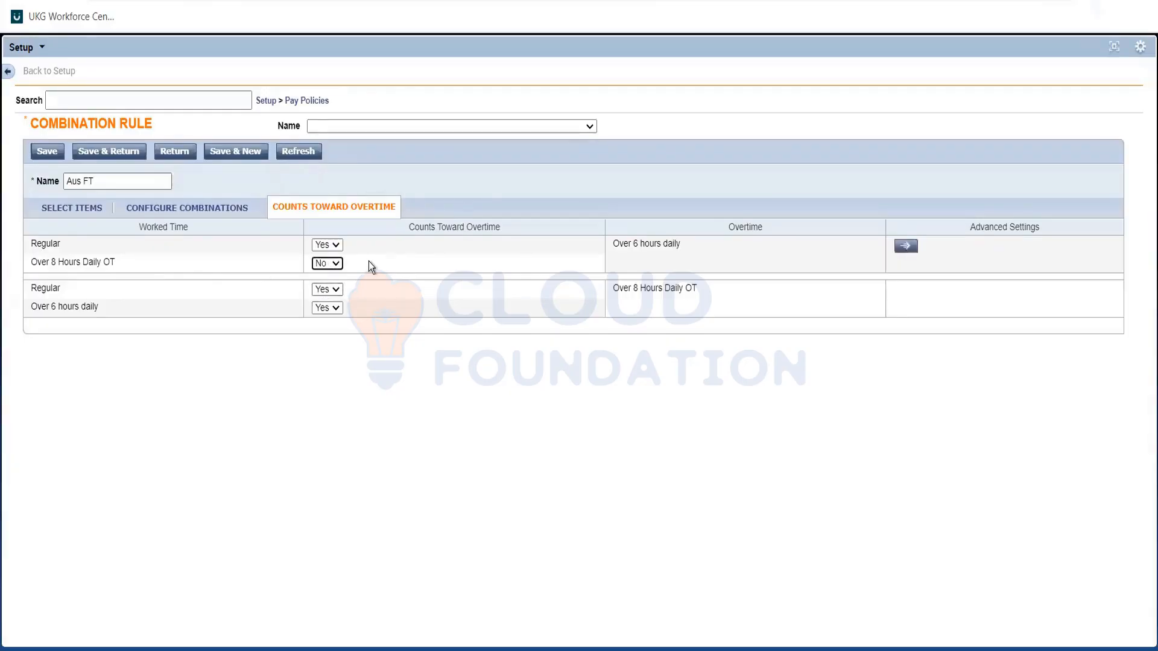
pyautogui.click(244, 252)
pyautogui.doubleClick(97, 263)
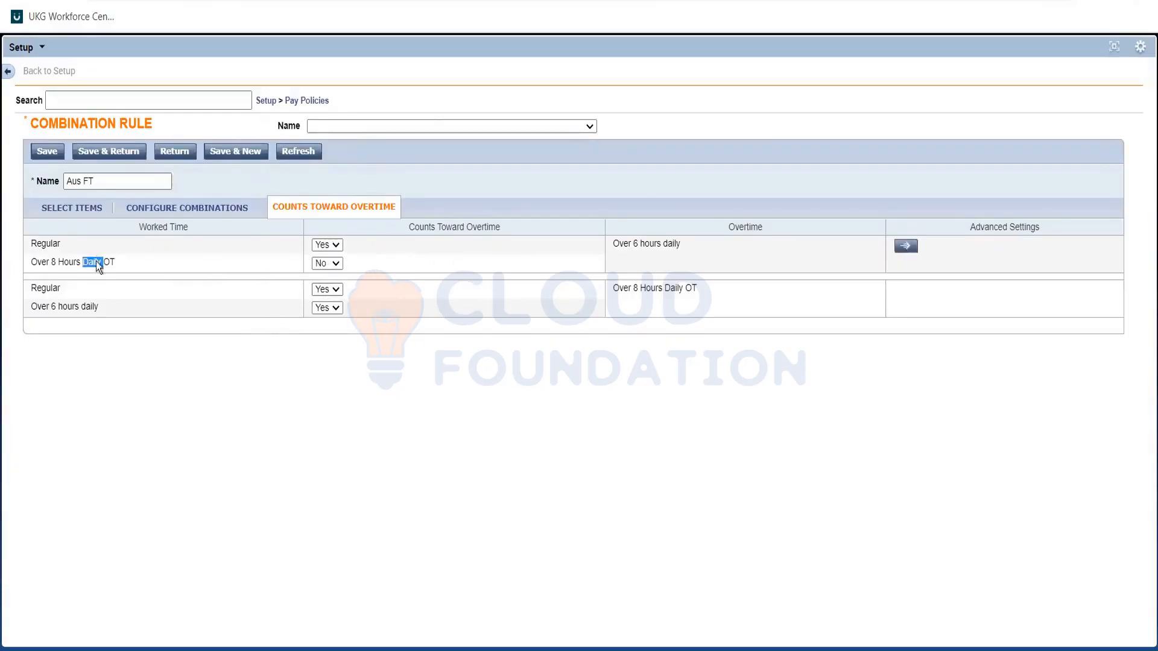
pyautogui.tripleClick(649, 243)
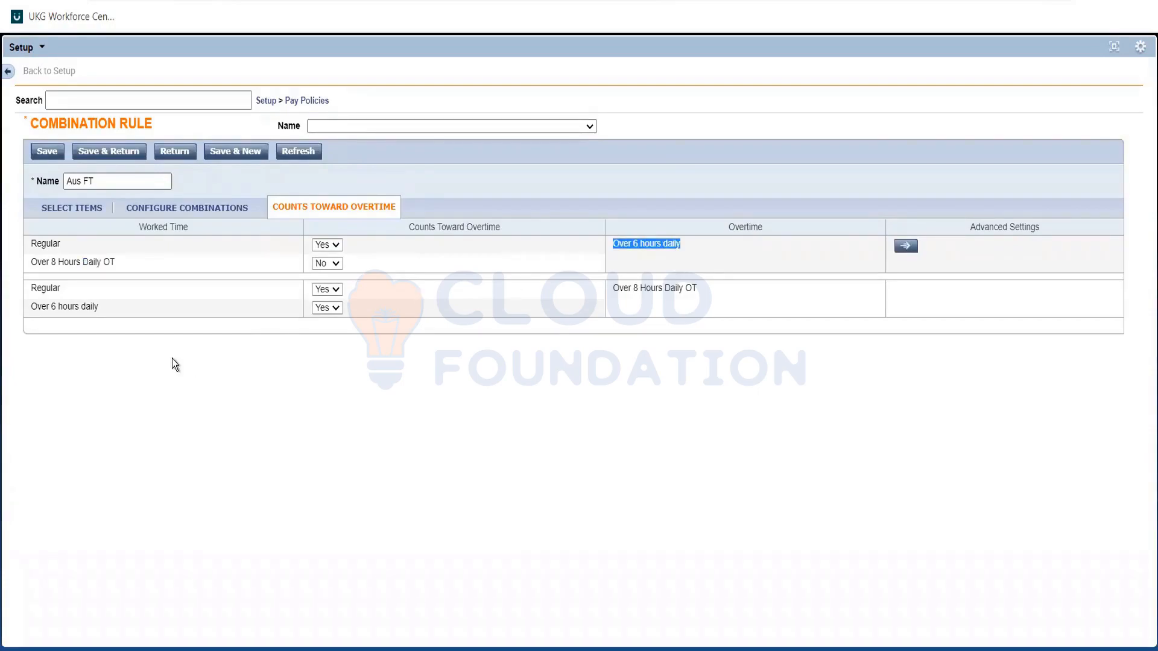
# Review whether Regular and Over 6 hours daily worked time count toward the Over 8 Hours Daily OT overtime.
pyautogui.click(118, 296)
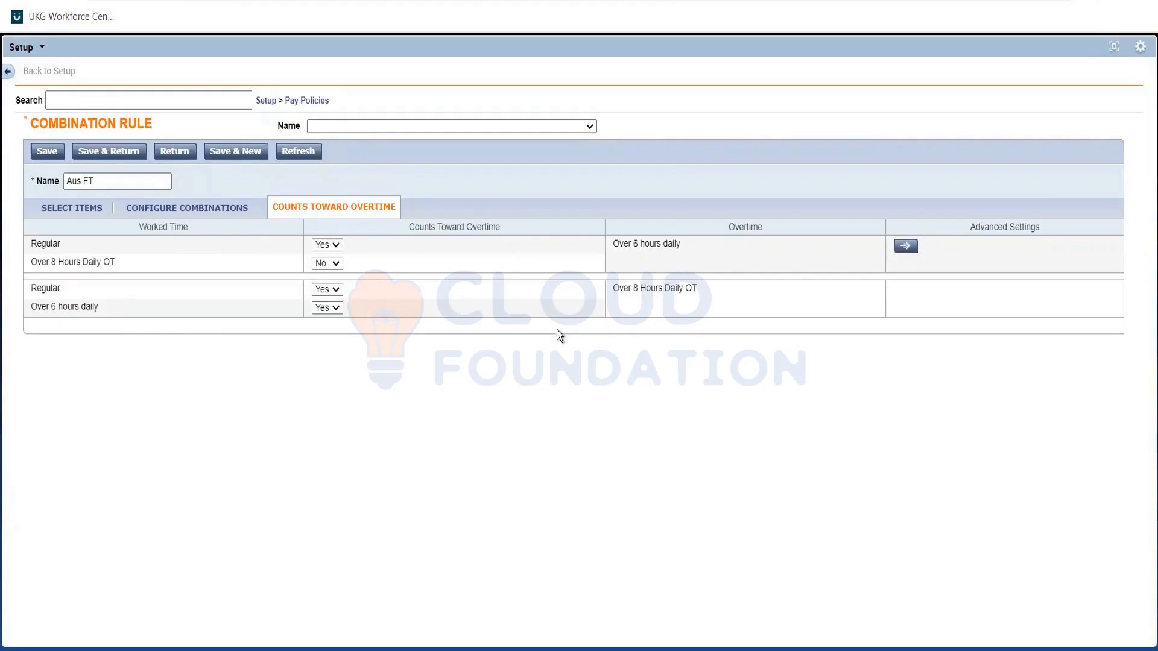
pyautogui.moveTo(544, 298); pyautogui.dragTo(603, 296)
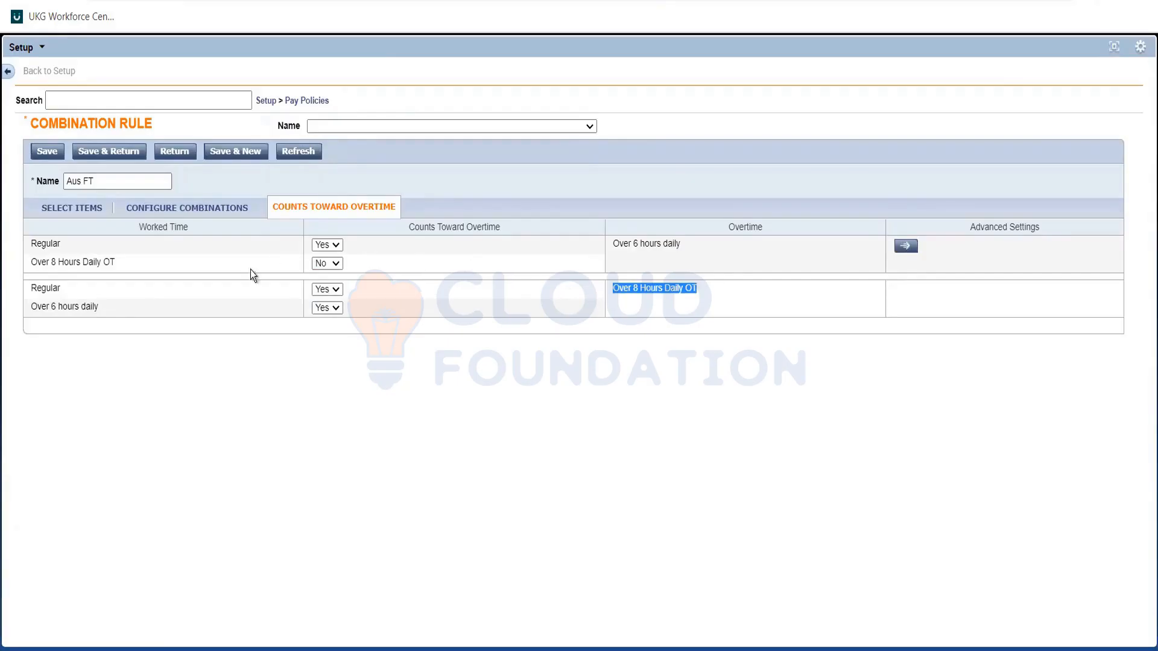
pyautogui.doubleClick(44, 288)
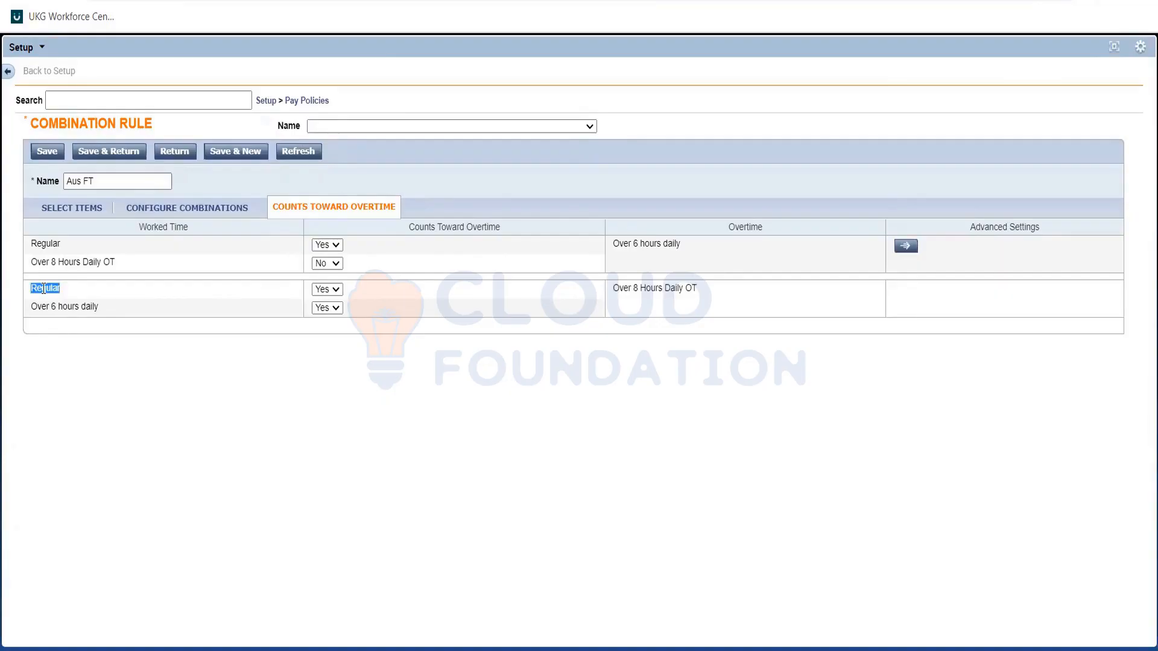
pyautogui.tripleClick(45, 306)
pyautogui.click(106, 313)
pyautogui.moveTo(100, 309); pyautogui.dragTo(23, 312)
pyautogui.click(67, 284)
pyautogui.tripleClick(631, 287)
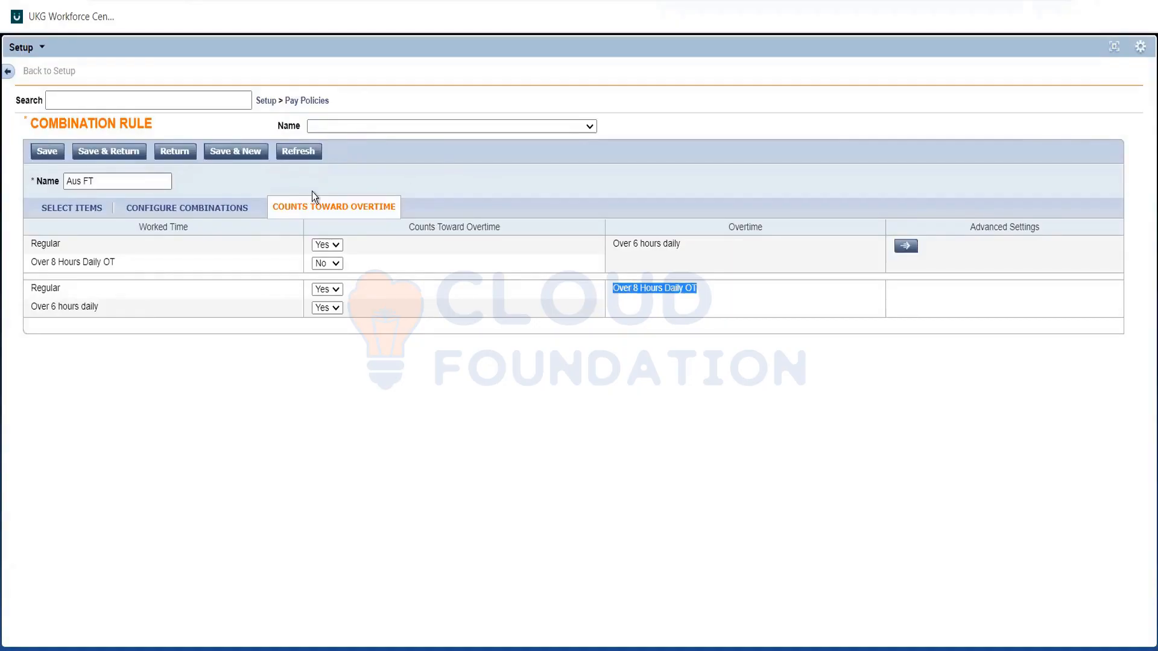
pyautogui.click(640, 255)
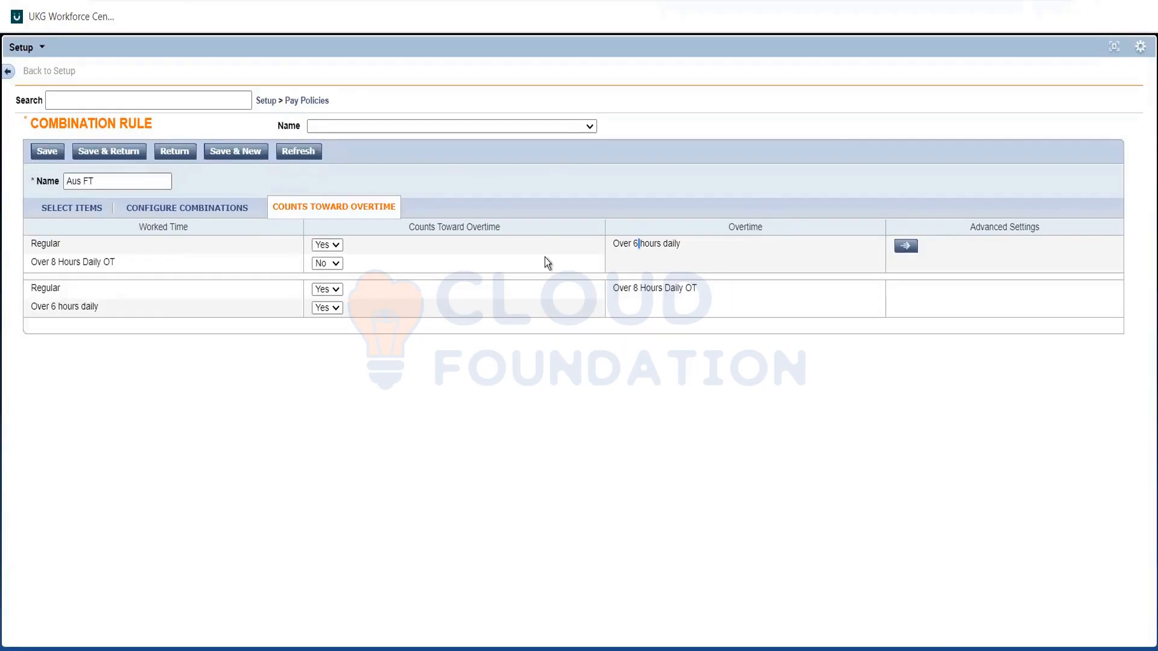
# Compare the Counts Toward Overtime rows for Over 8 Hours Daily OT as worked time and as overtime.
pyautogui.tripleClick(135, 272)
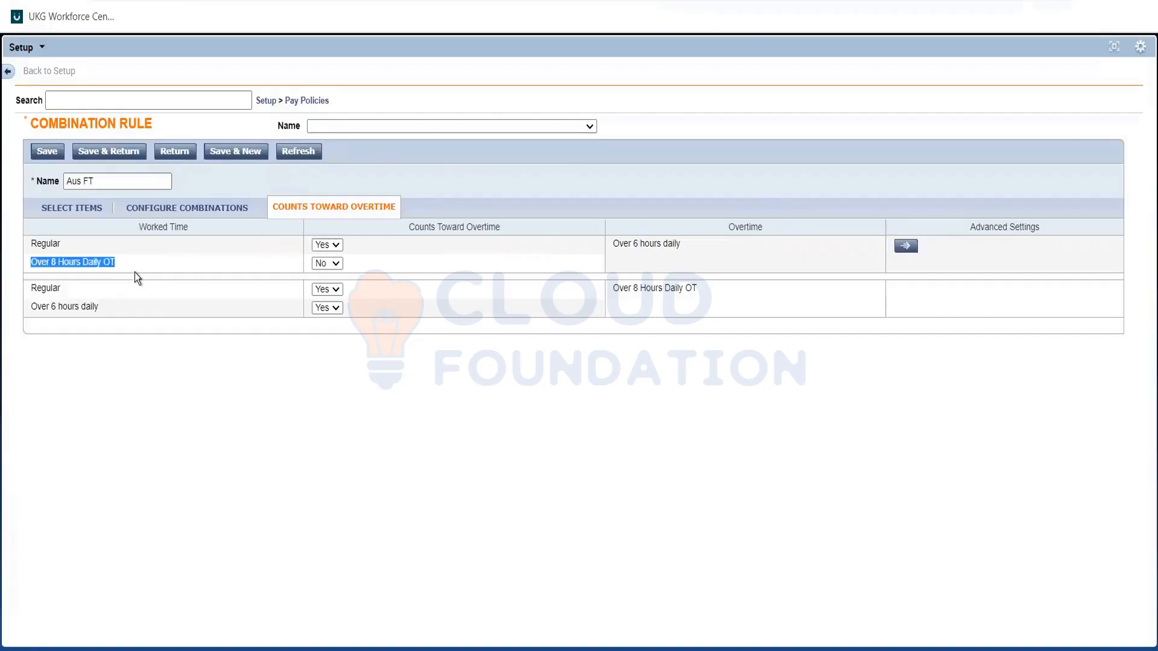
pyautogui.moveTo(599, 255); pyautogui.dragTo(611, 259)
pyautogui.click(589, 289)
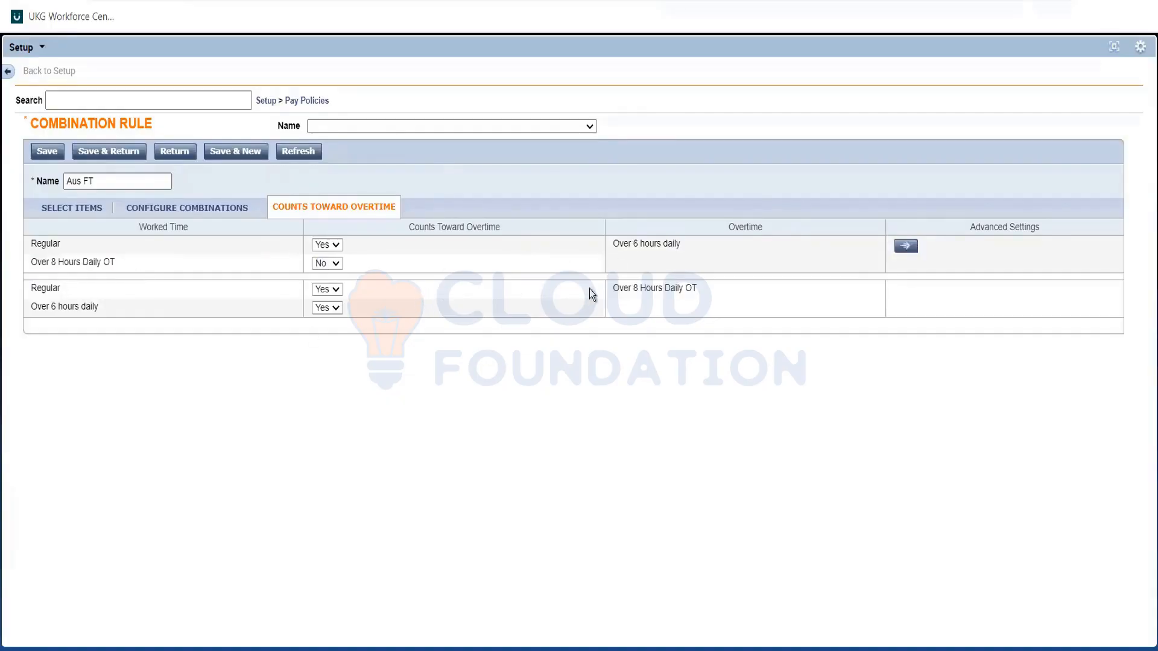
pyautogui.moveTo(697, 289); pyautogui.dragTo(360, 294)
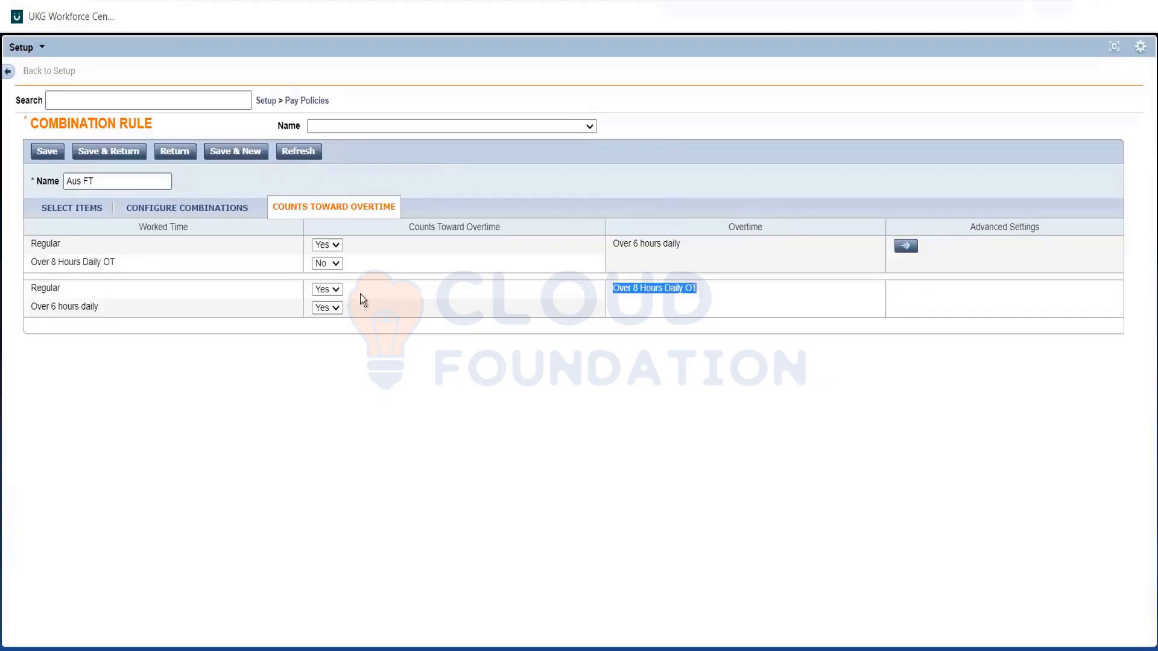
pyautogui.click(227, 284)
pyautogui.moveTo(679, 296); pyautogui.dragTo(184, 281)
pyautogui.click(686, 291)
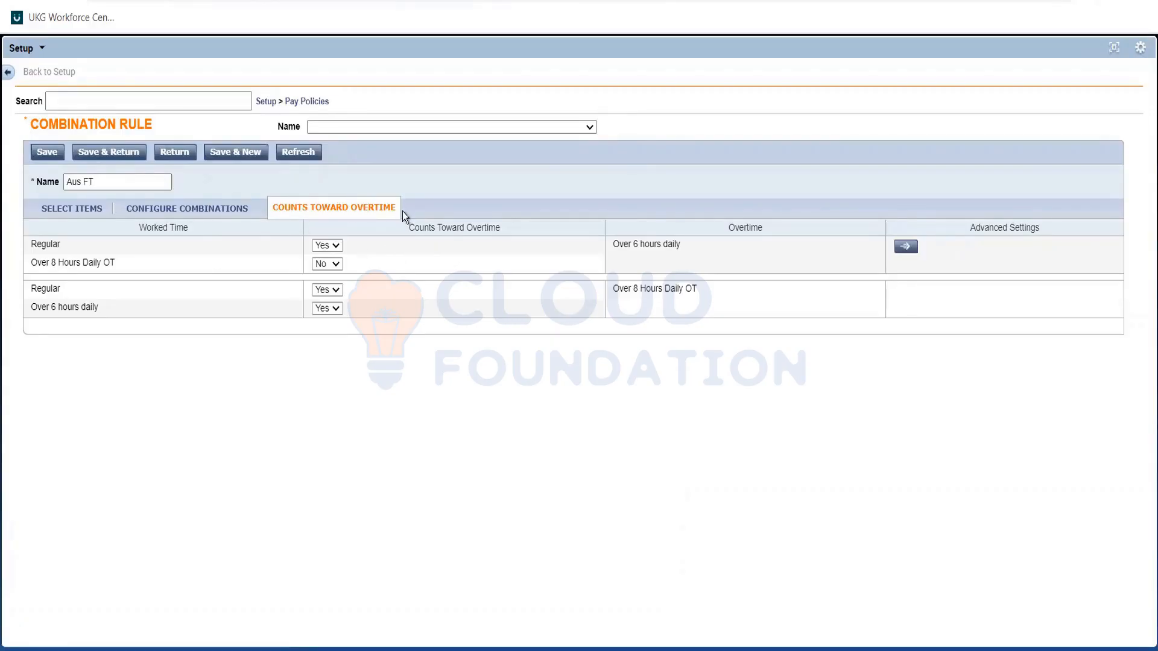
# Save the Aus FT combination rule and open the Pay Code Distributions list under Pay Policies.
pyautogui.click(110, 153)
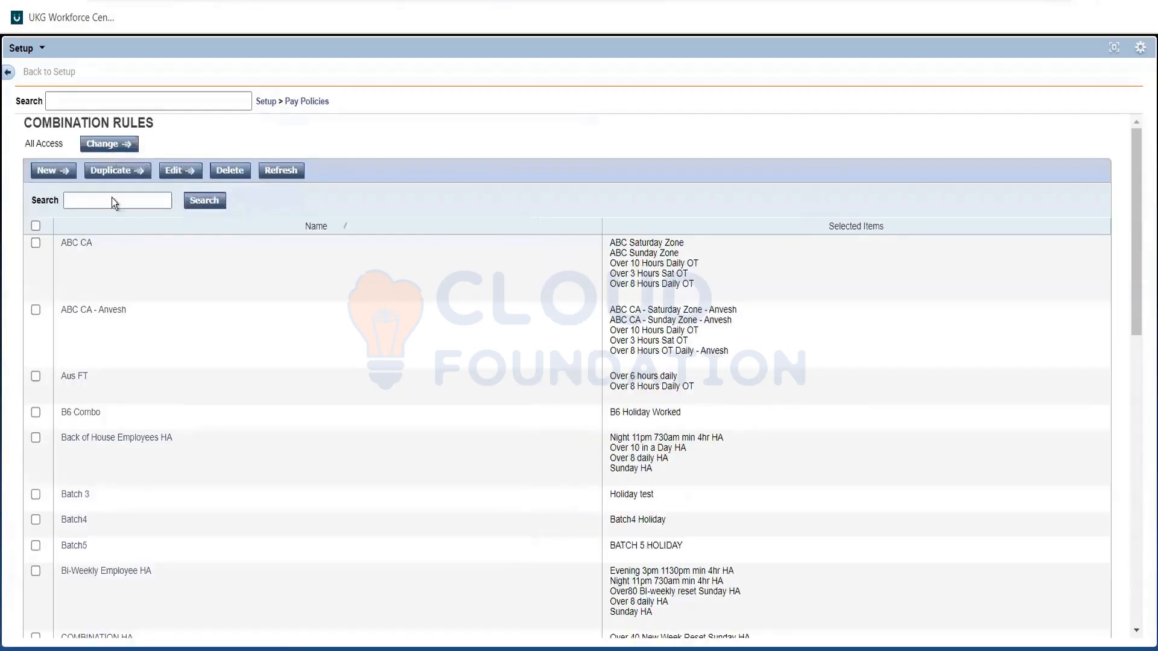
pyautogui.click(112, 200)
pyautogui.click(315, 107)
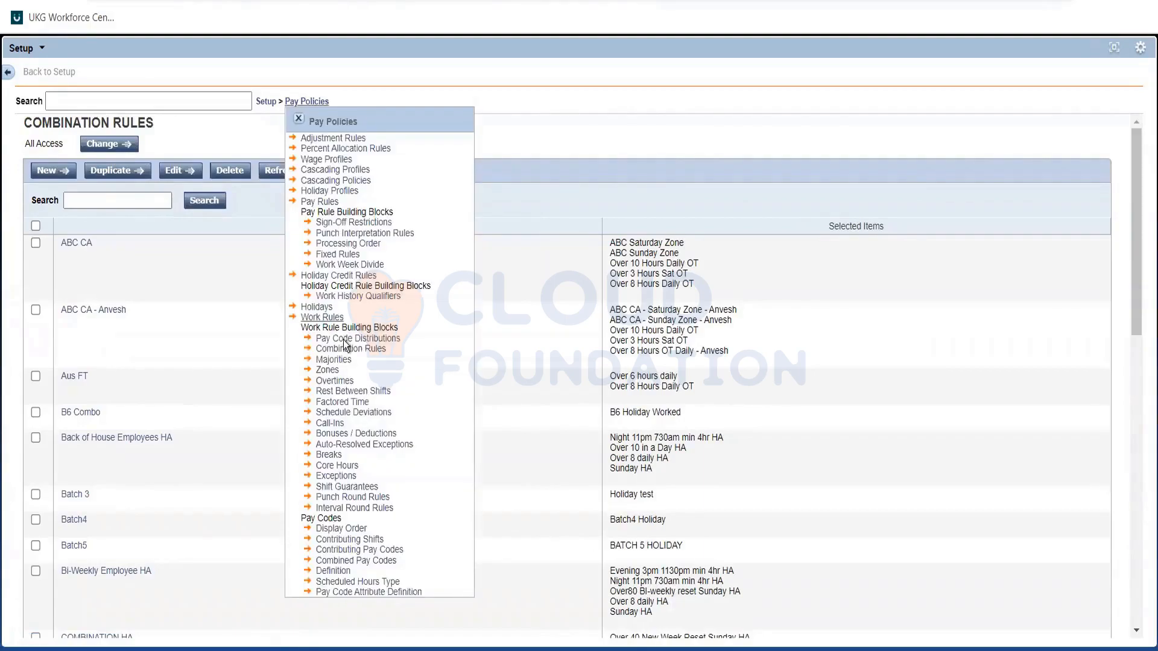
pyautogui.click(344, 339)
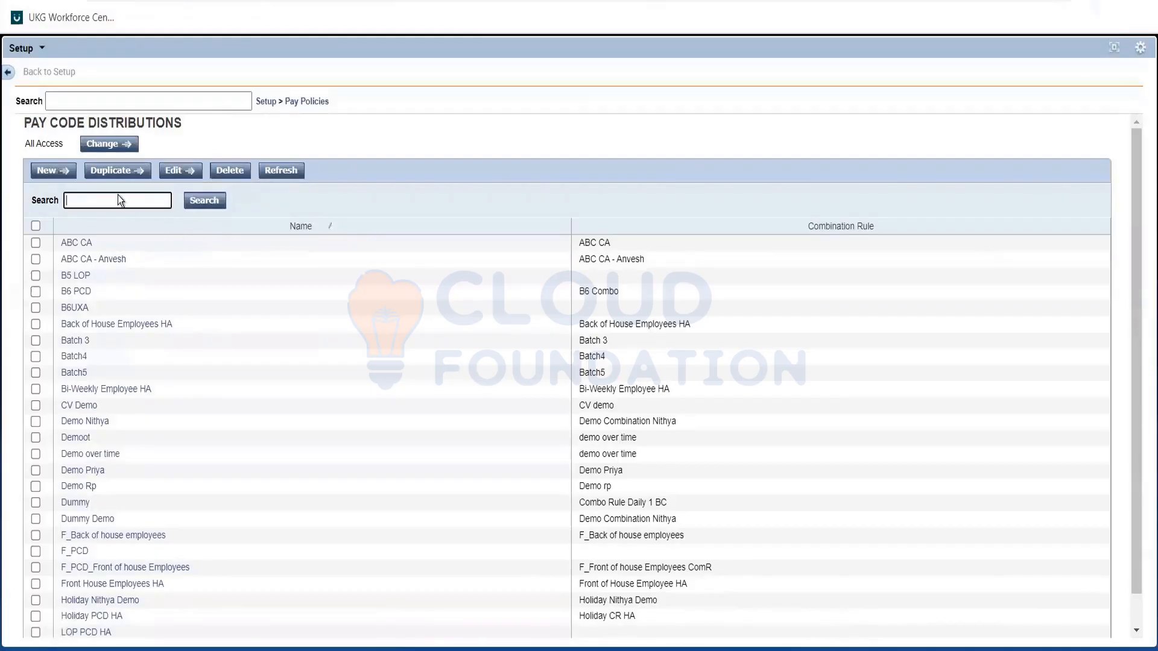
# Create a new pay code distribution named Aus FT and assign it the Aus FT combination rule.
pyautogui.click(53, 170)
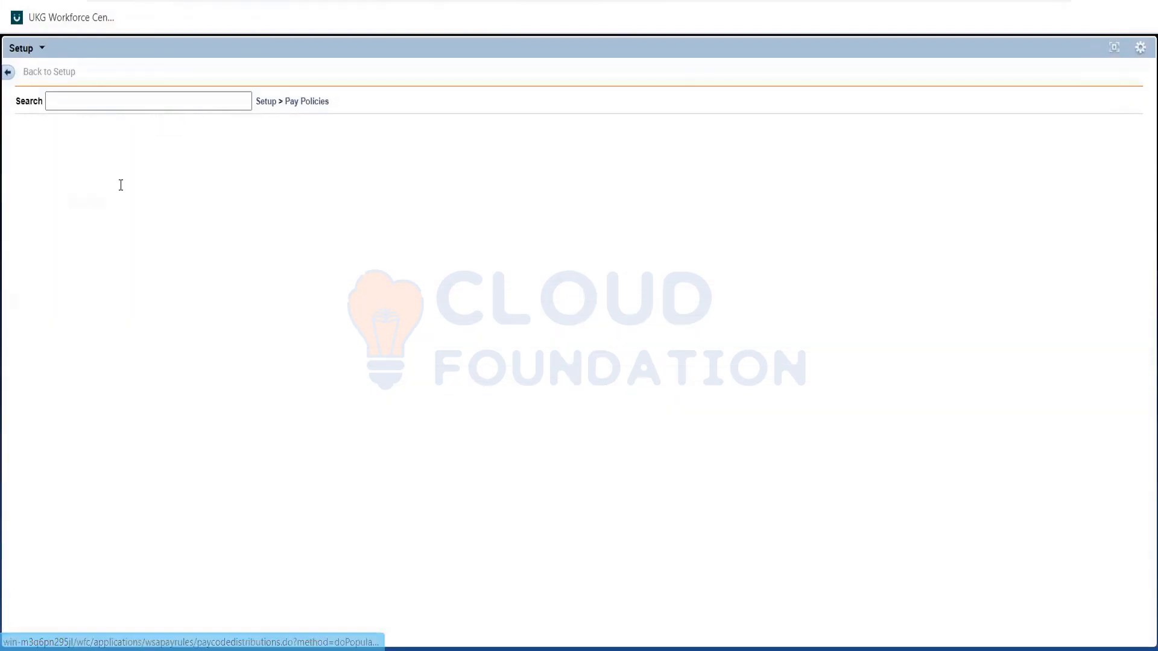
pyautogui.click(121, 185)
pyautogui.write('Aus FT')
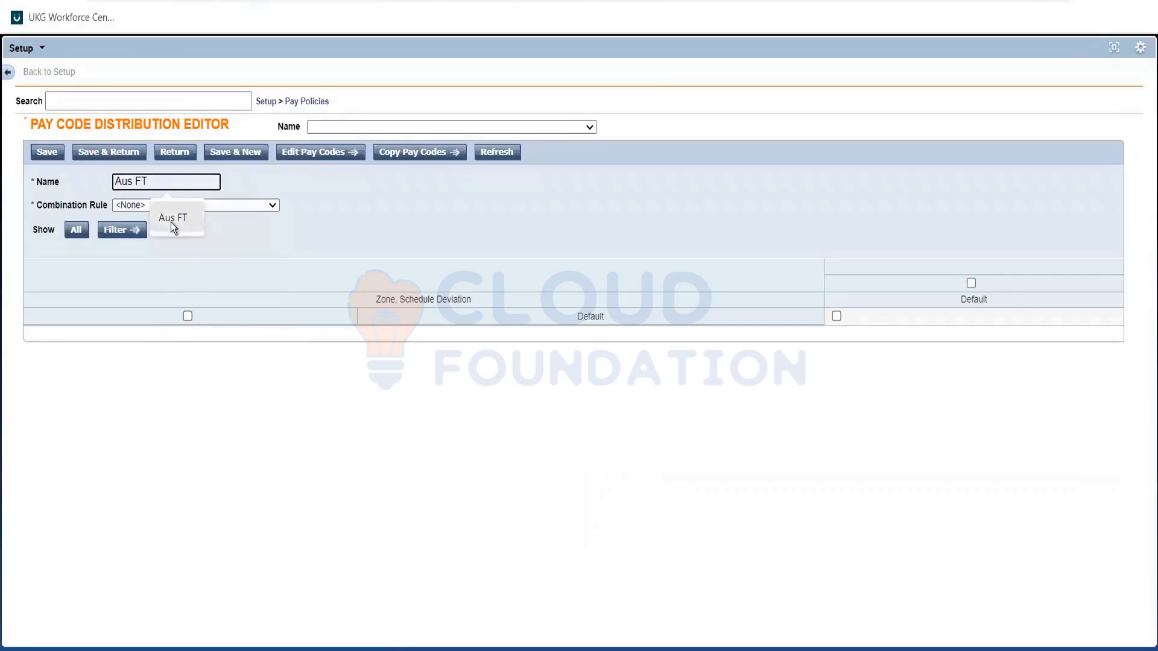
pyautogui.click(172, 221)
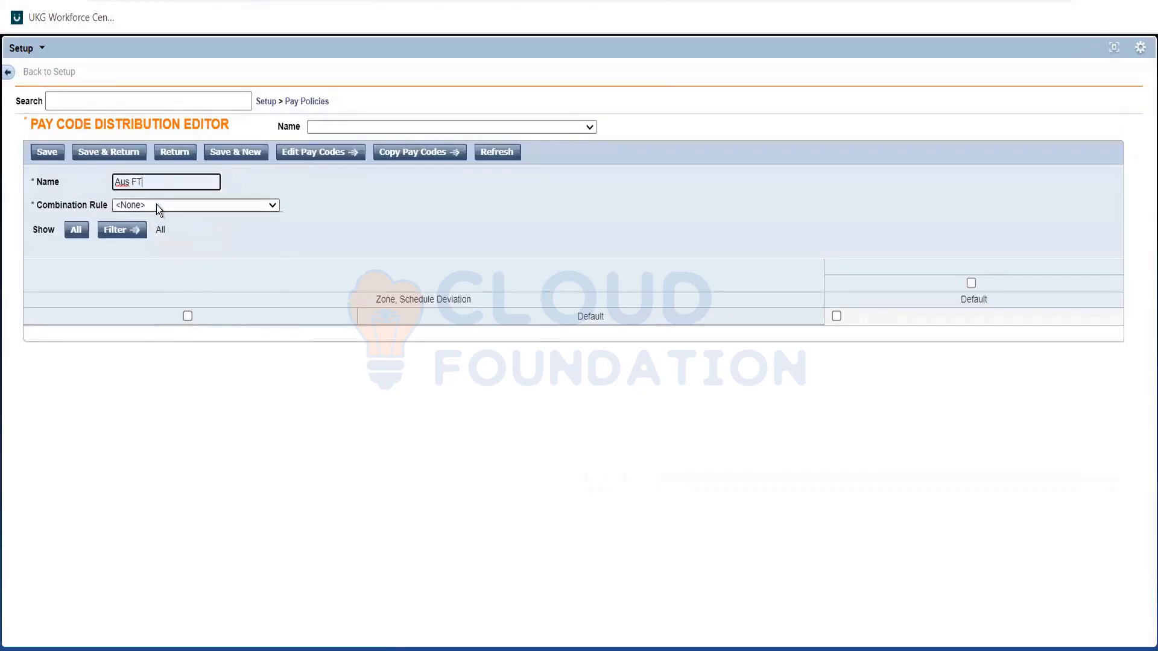
pyautogui.click(156, 204)
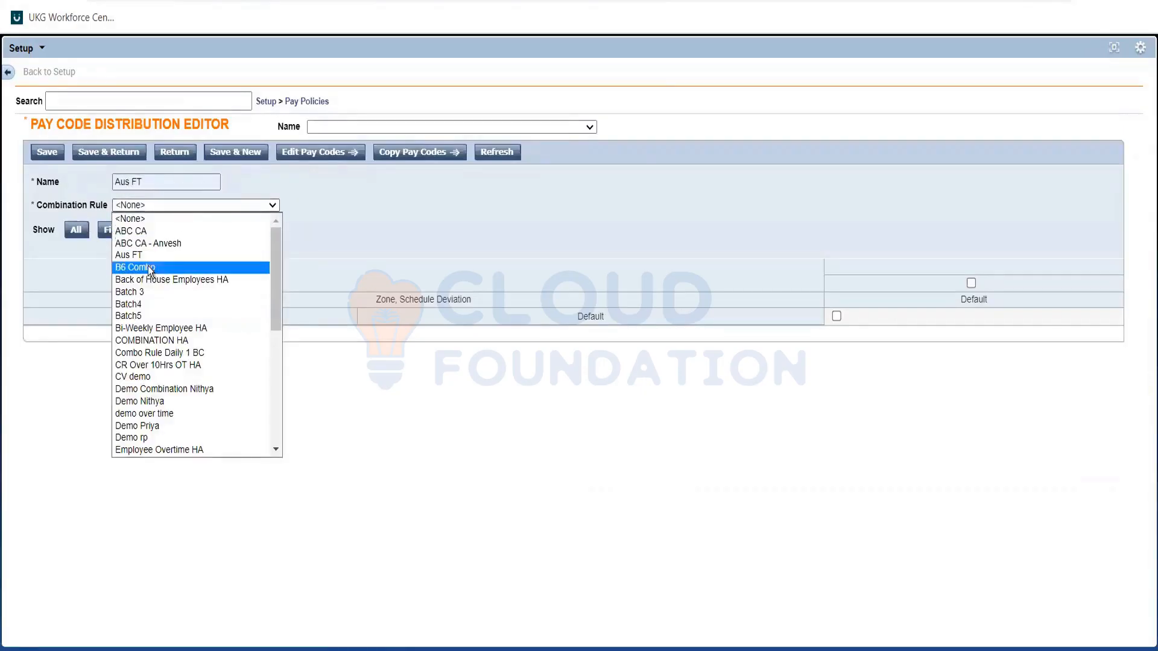
pyautogui.click(143, 255)
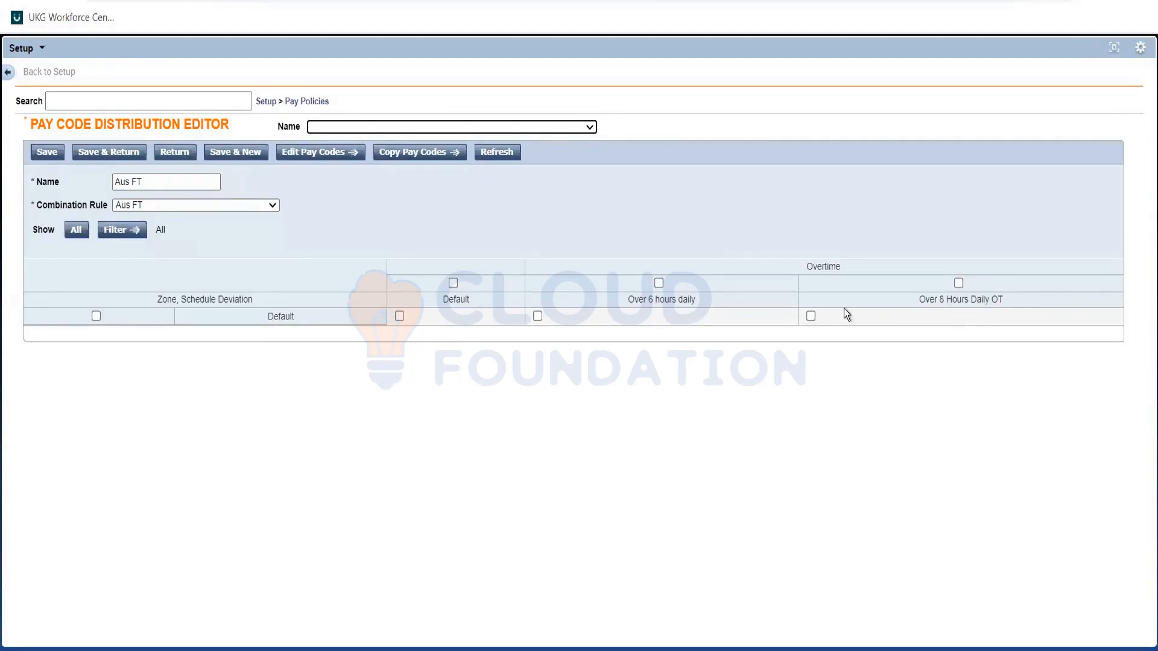
# Assign the Reg pay code to the Default column of the Aus FT pay code distribution.
pyautogui.click(400, 316)
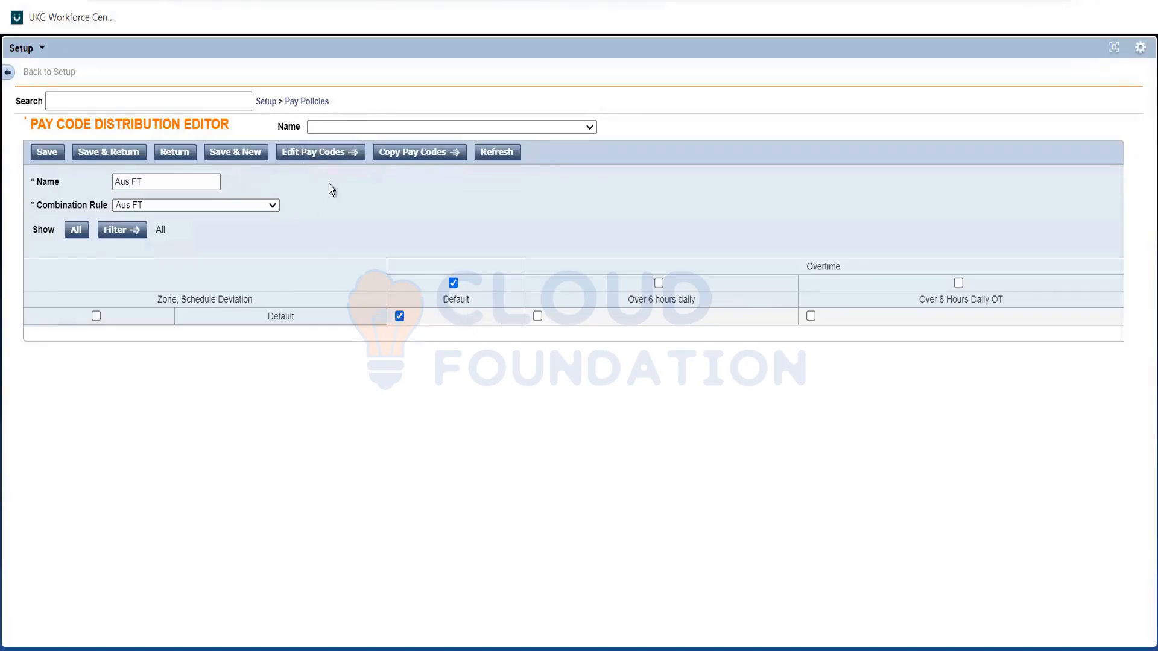
pyautogui.click(318, 154)
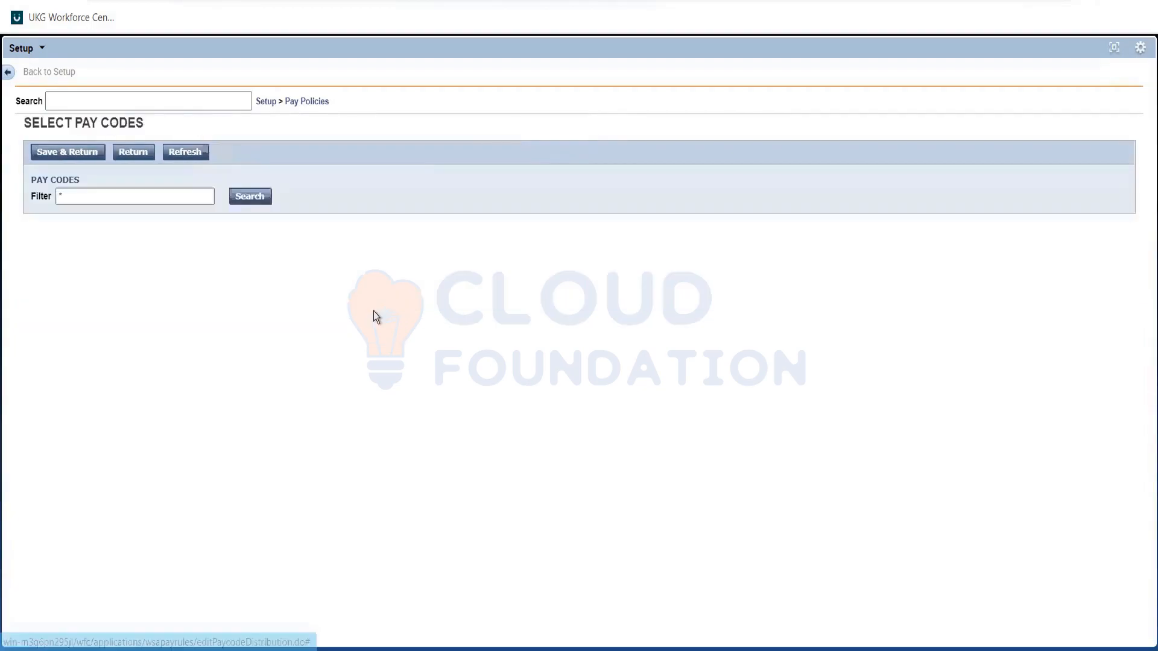
pyautogui.scroll(-5, 197, 259)
pyautogui.scroll(-10, 212, 298)
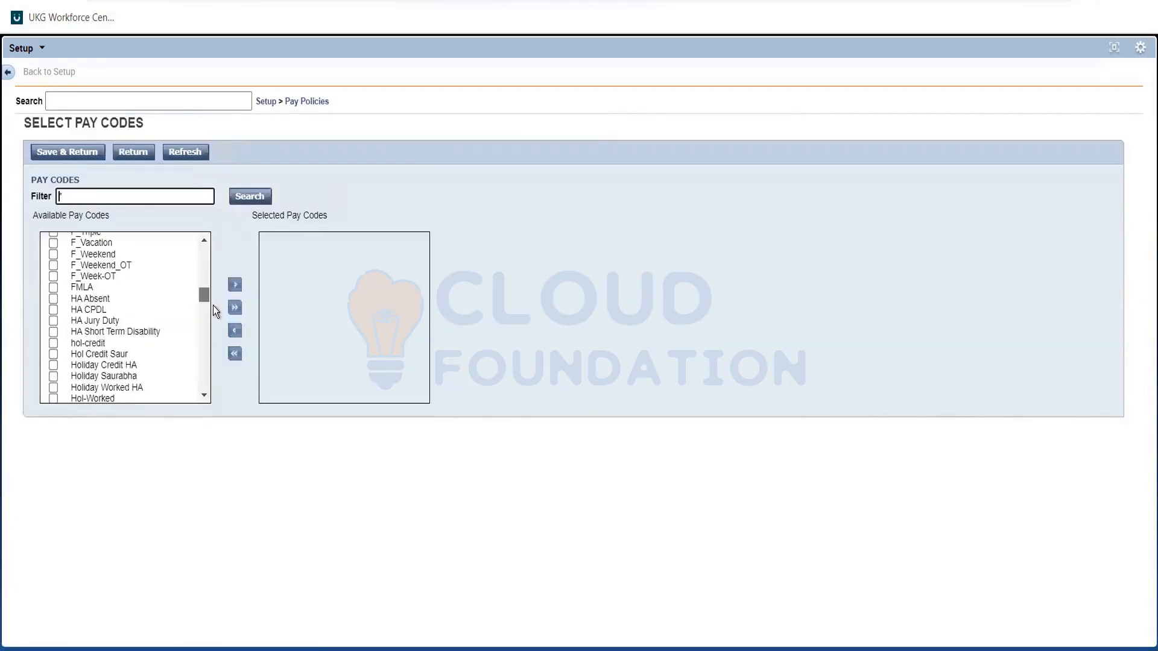
pyautogui.scroll(-3, 212, 304)
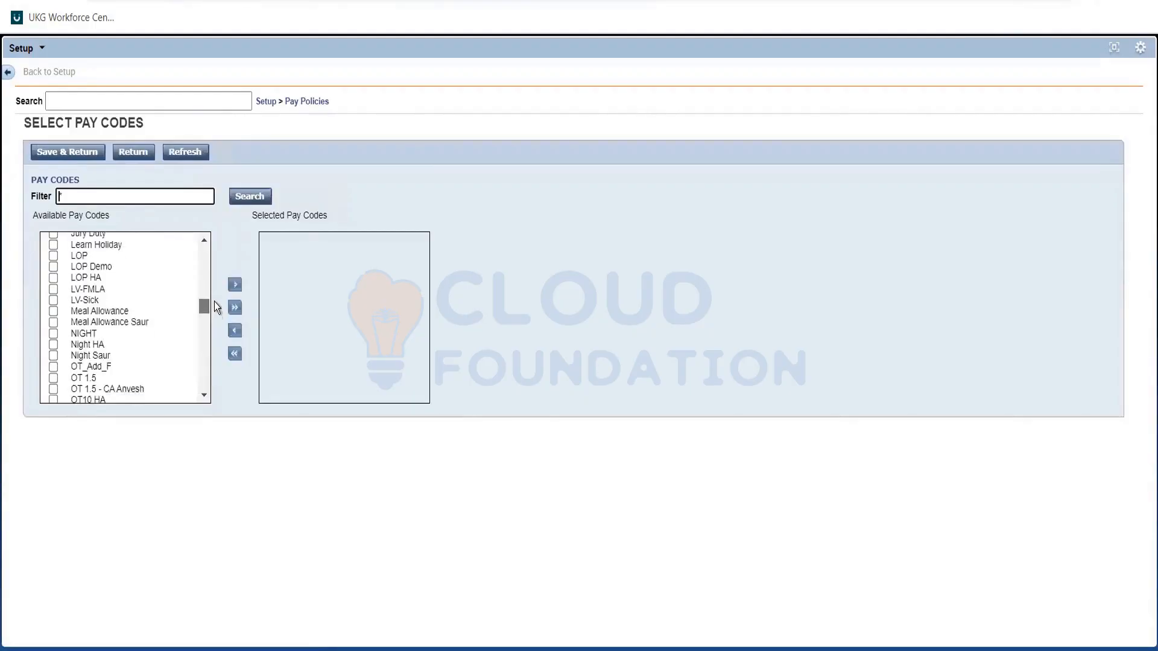
pyautogui.scroll(4, 213, 302)
pyautogui.scroll(-10, 213, 310)
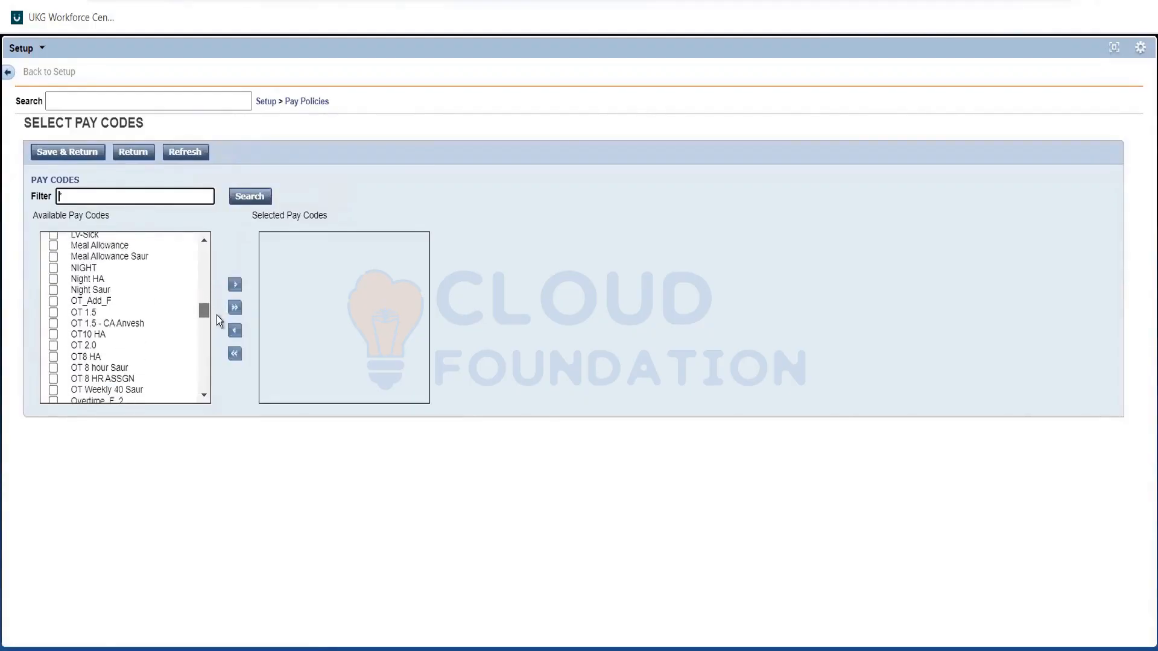
pyautogui.scroll(-3, 217, 325)
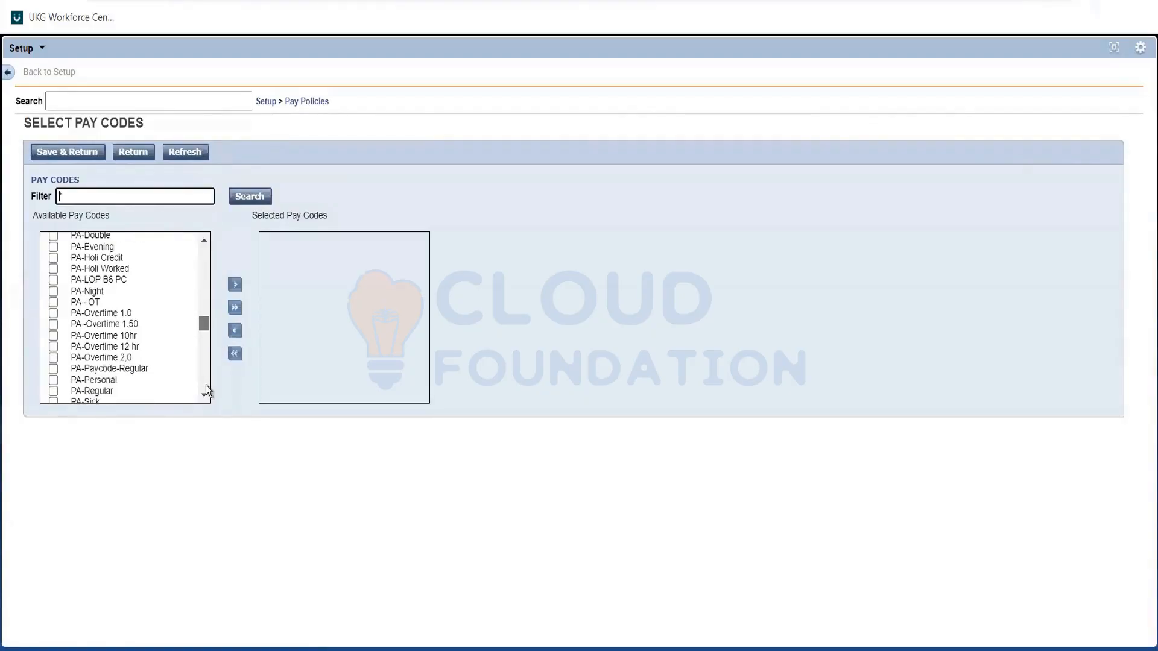
pyautogui.scroll(-8, 204, 393)
pyautogui.scroll(2, 121, 326)
pyautogui.scroll(-2, 50, 338)
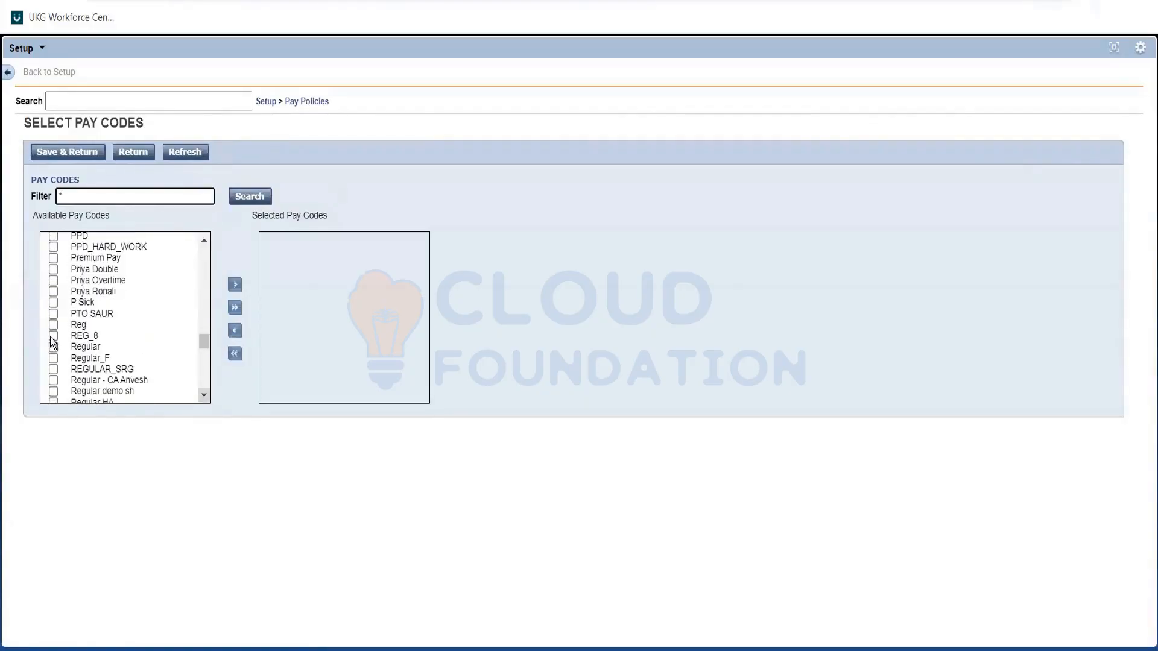
pyautogui.click(53, 325)
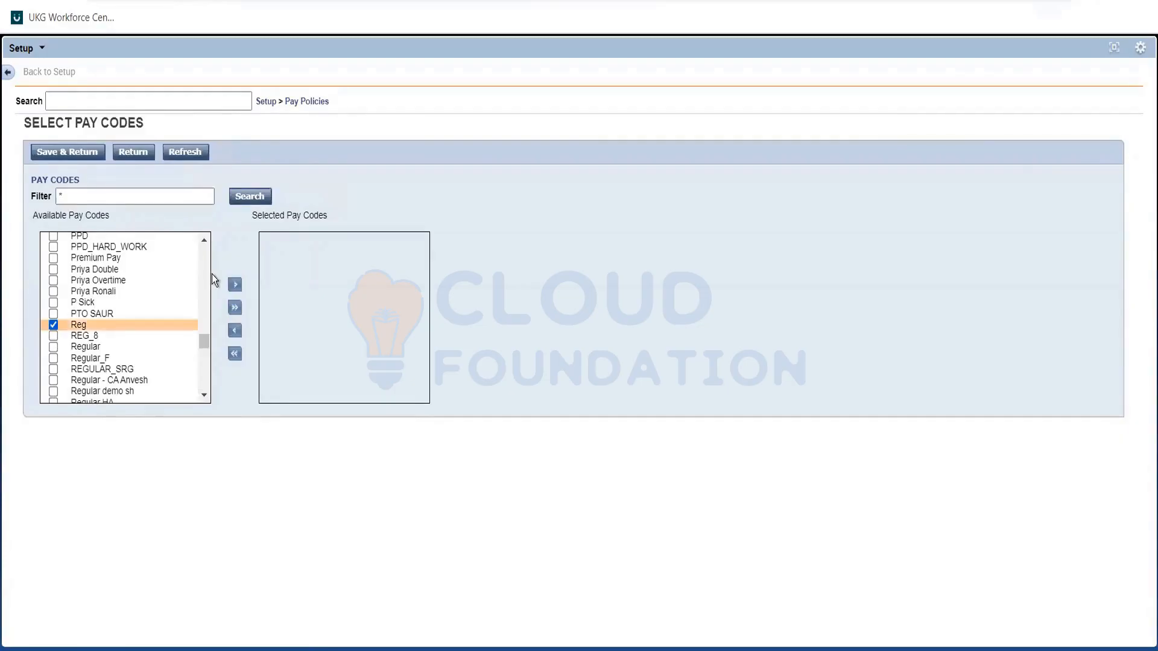
pyautogui.click(236, 288)
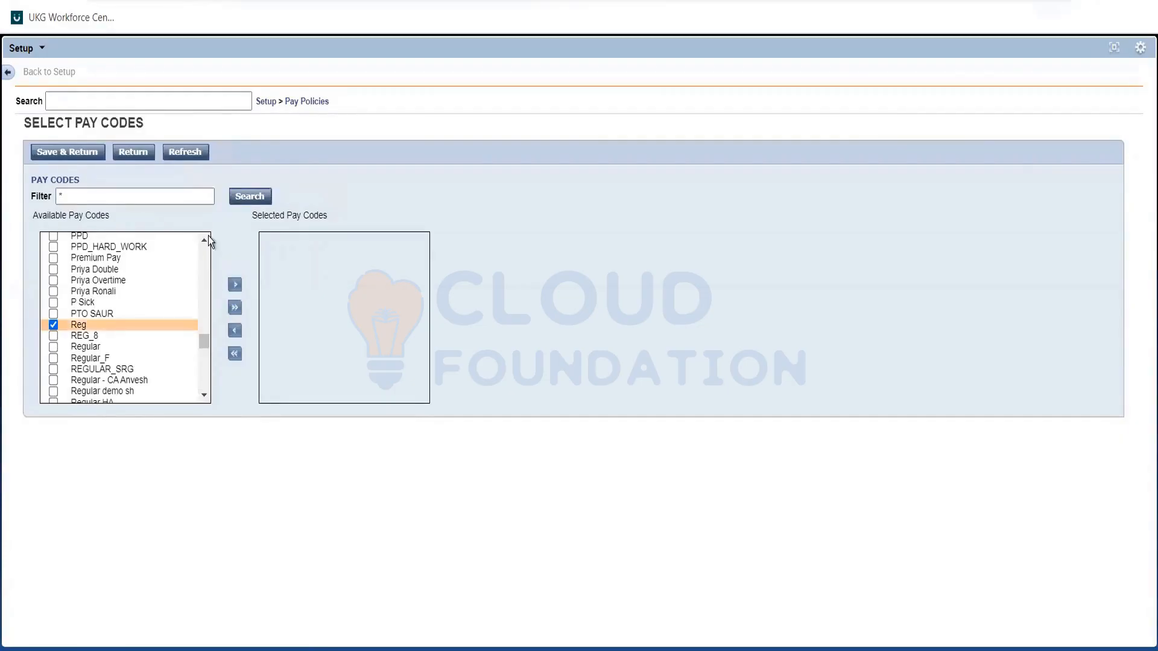
pyautogui.click(81, 151)
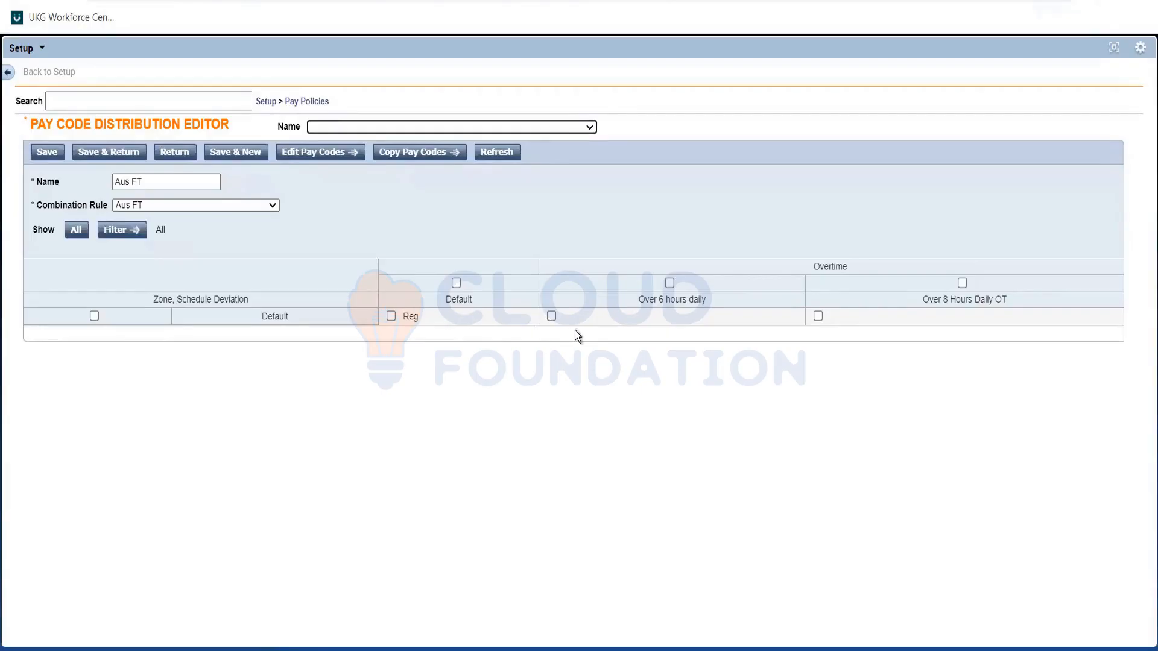
# Assign the OT 1.5 pay code to the Over 6 hours daily overtime in the Default row.
pyautogui.click(552, 316)
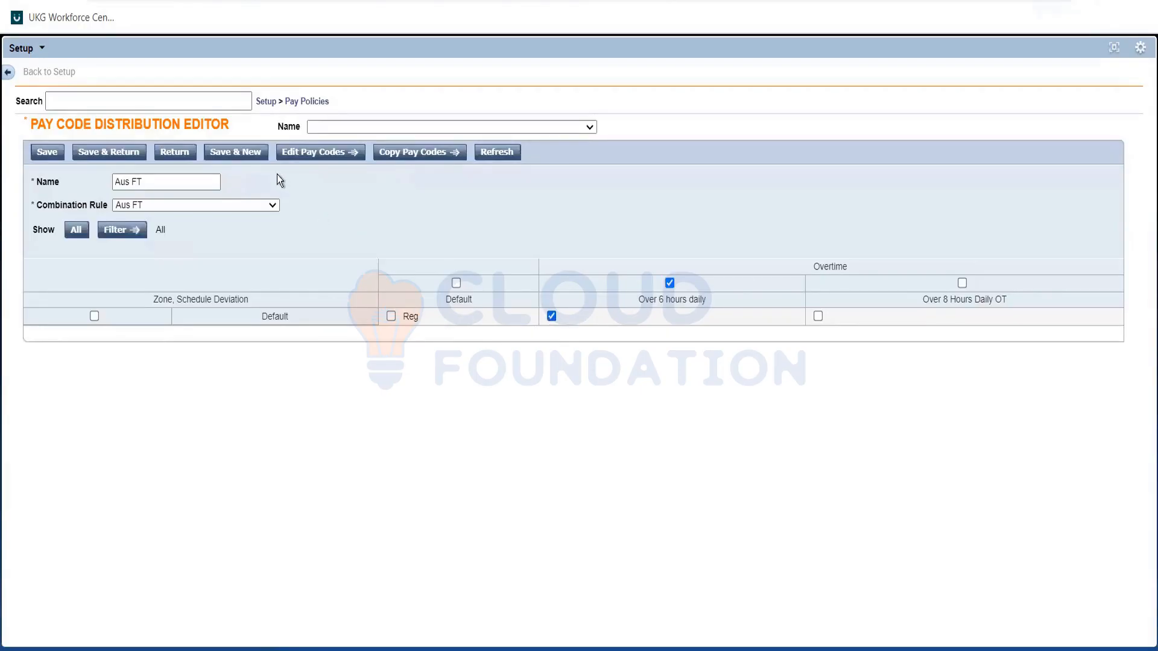
pyautogui.click(324, 154)
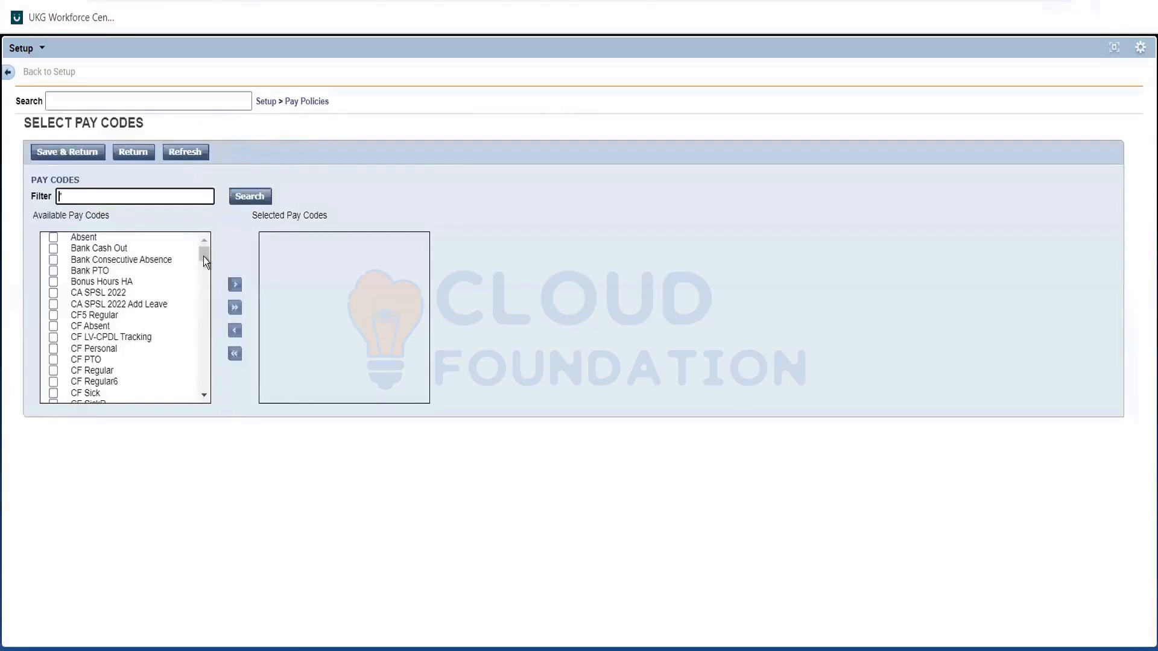
pyautogui.scroll(-5, 206, 265)
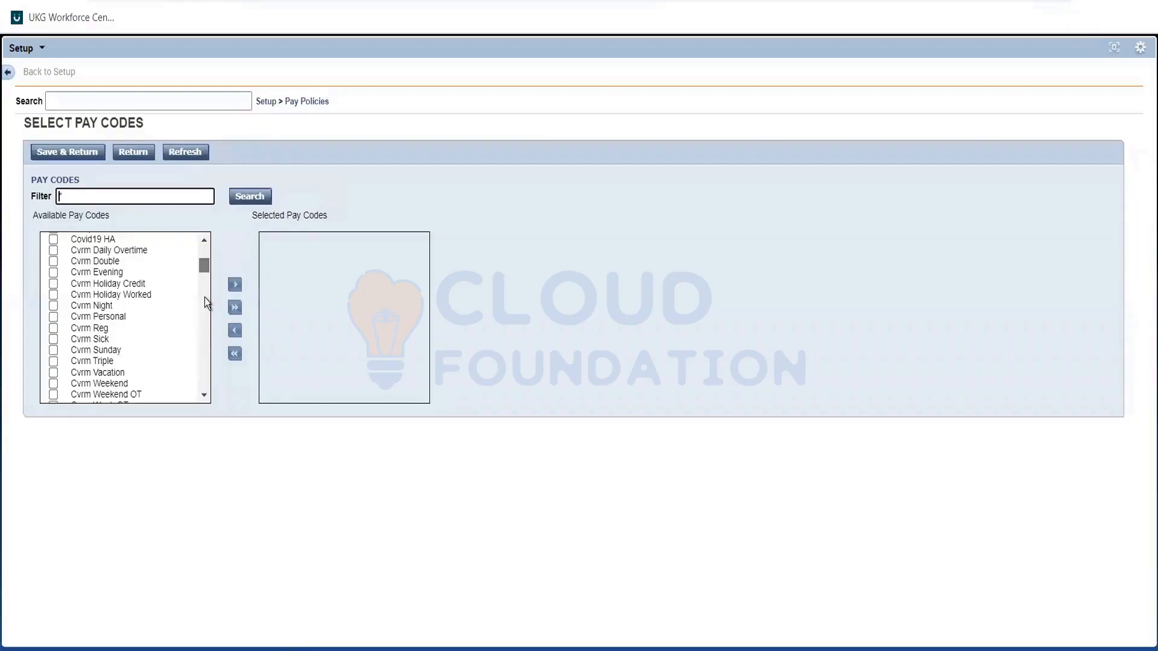
pyautogui.scroll(-8, 204, 298)
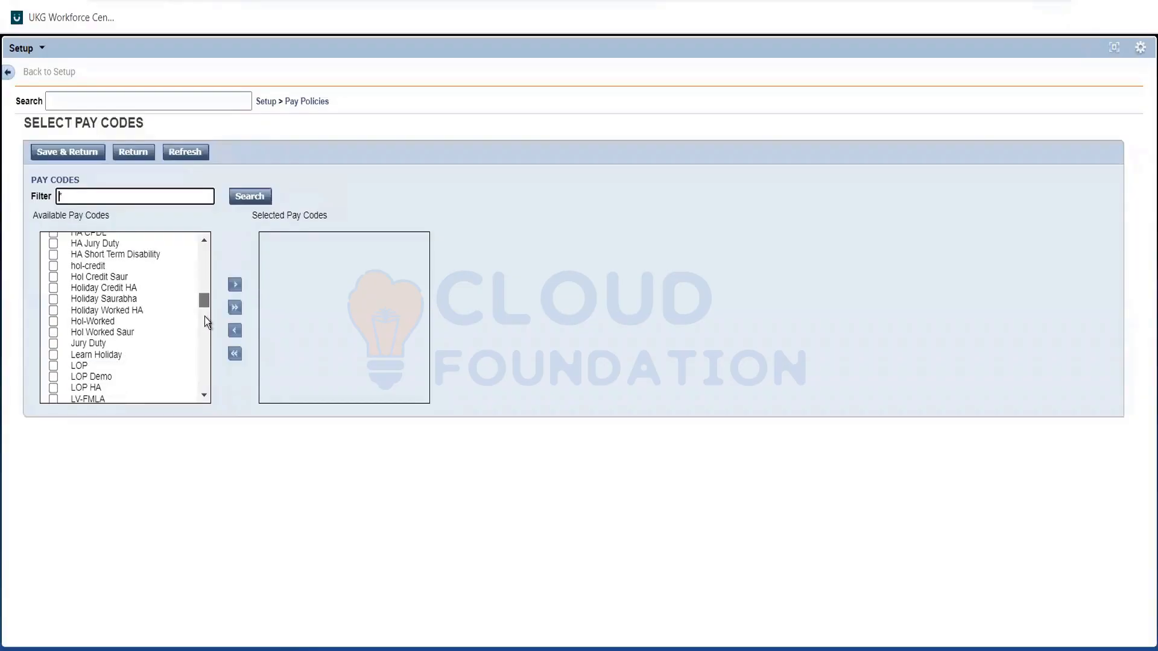
pyautogui.scroll(-5, 204, 316)
pyautogui.click(53, 246)
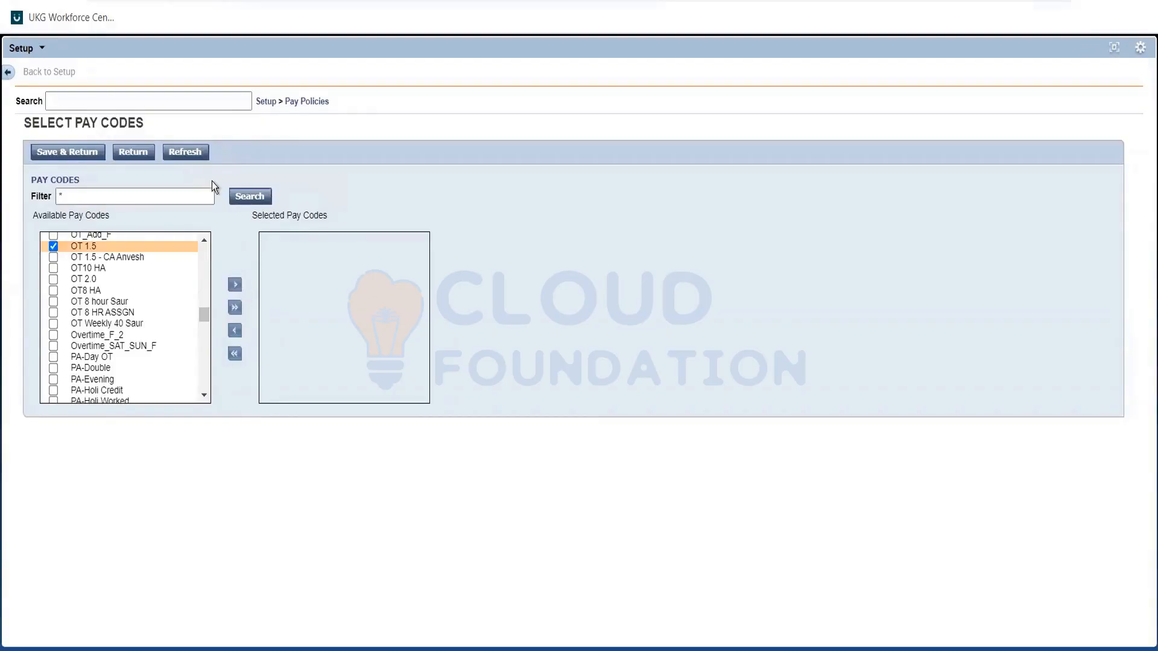
pyautogui.click(234, 284)
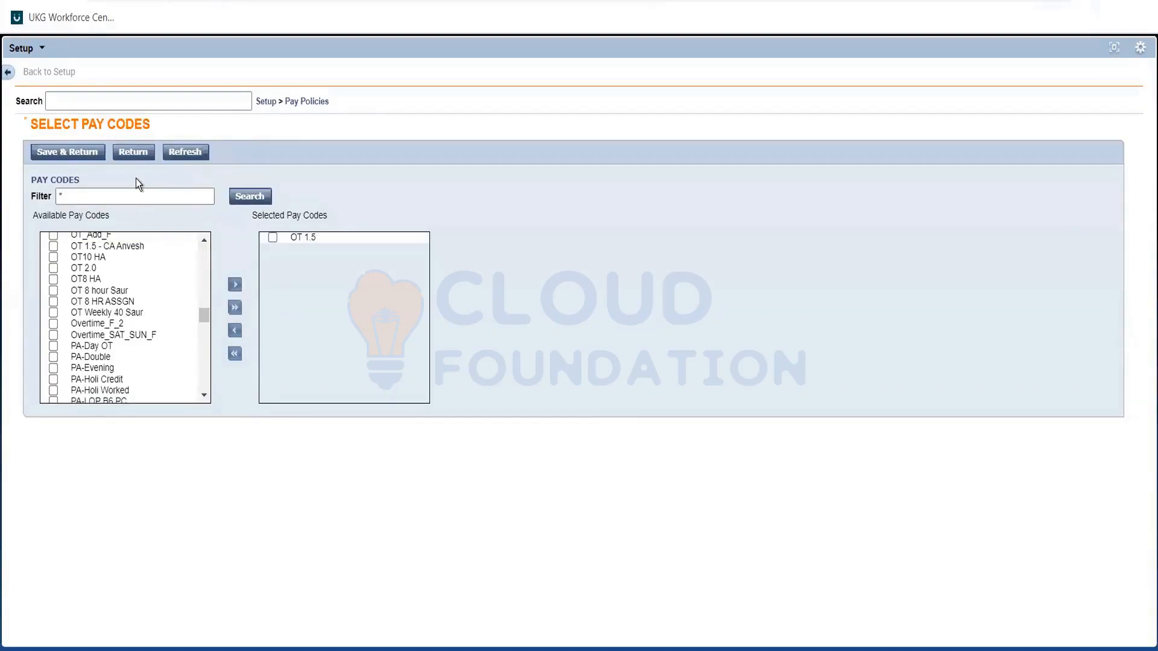
pyautogui.click(70, 154)
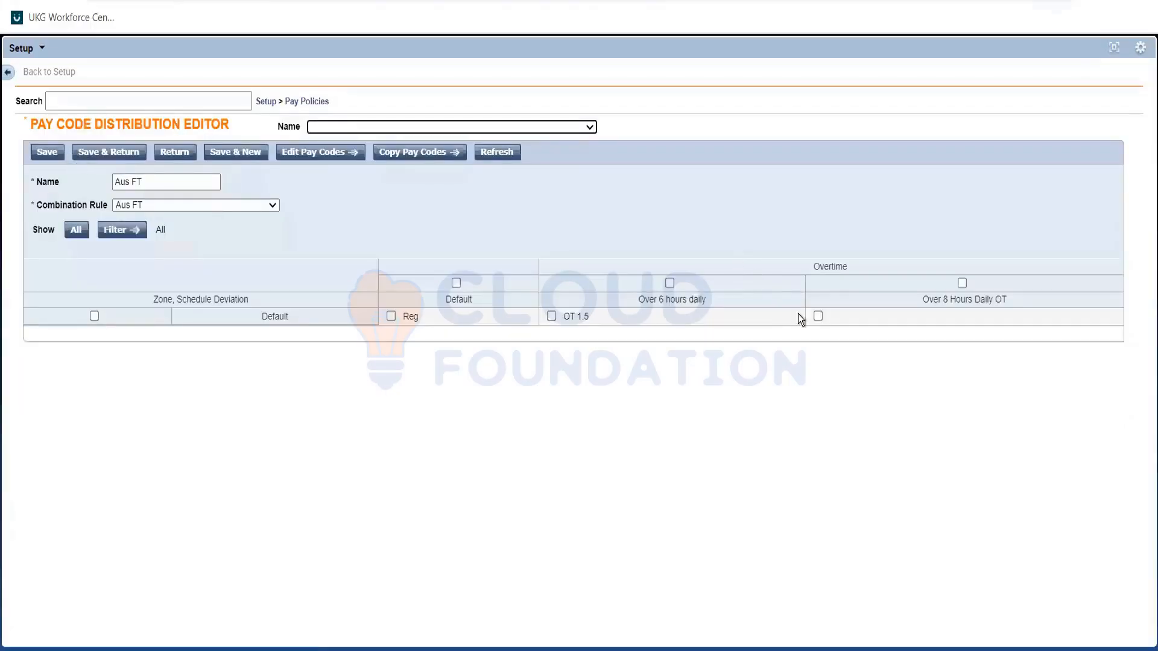
# Assign the OT 2.0 pay code to the Over 8 Hours Daily OT overtime in the Default row.
pyautogui.click(817, 316)
pyautogui.click(306, 154)
pyautogui.scroll(-10, 202, 361)
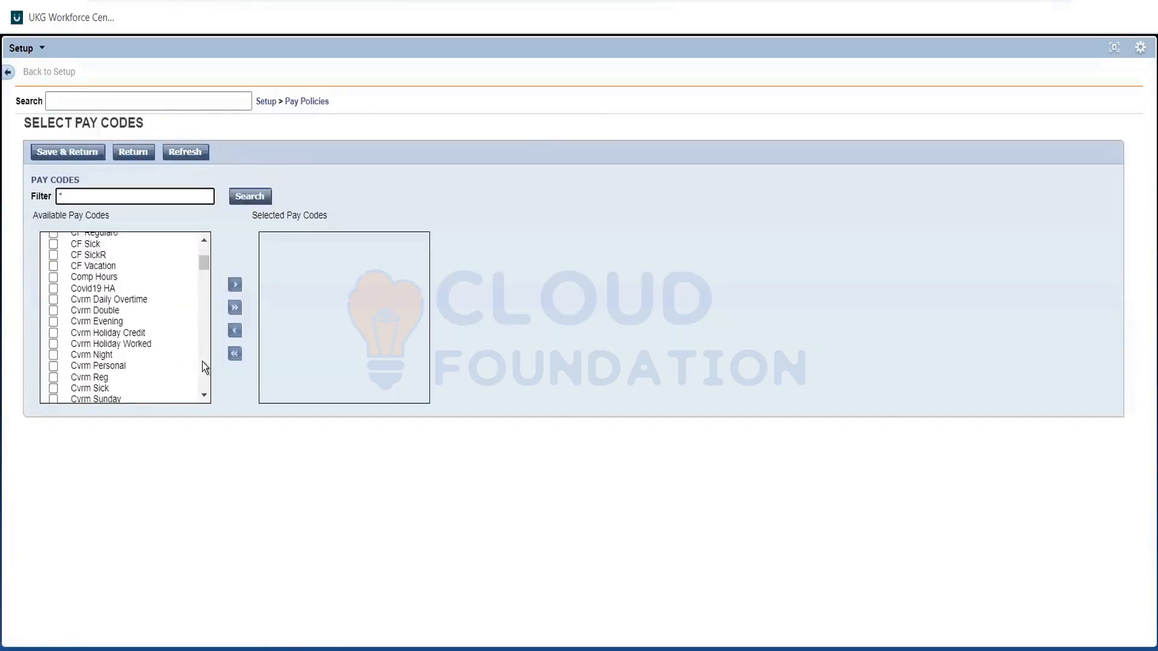
pyautogui.scroll(-5, 202, 362)
pyautogui.scroll(-5, 204, 312)
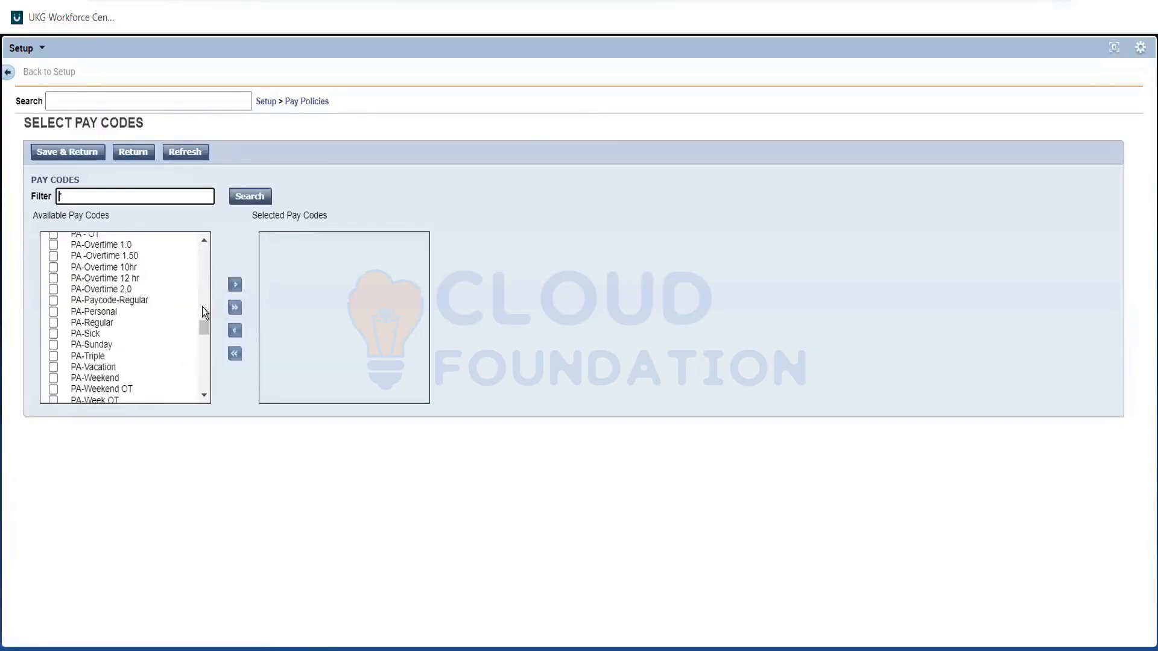
pyautogui.scroll(-5, 203, 307)
pyautogui.scroll(5, 203, 304)
pyautogui.scroll(5, 202, 306)
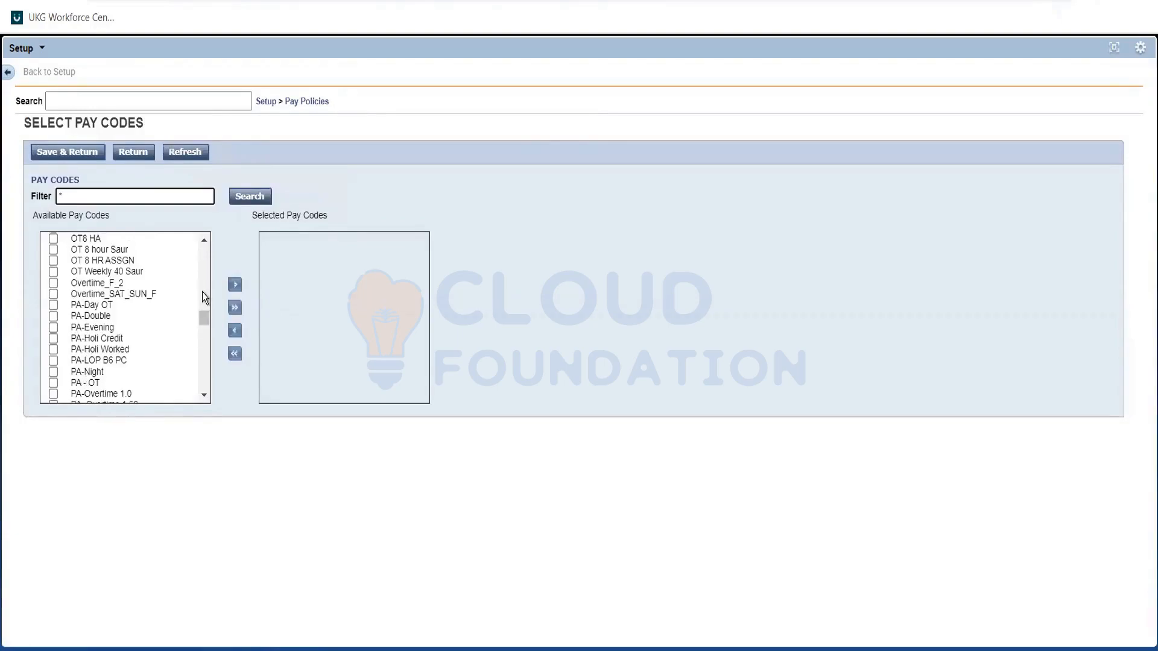
pyautogui.scroll(5, 204, 301)
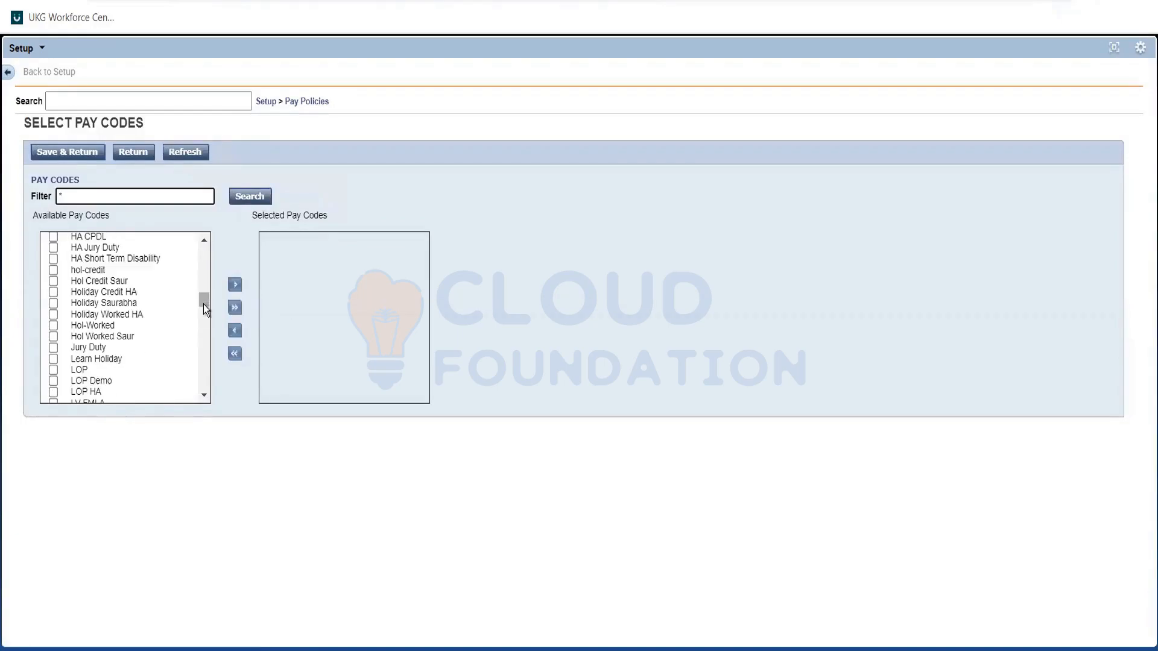
pyautogui.scroll(-5, 204, 304)
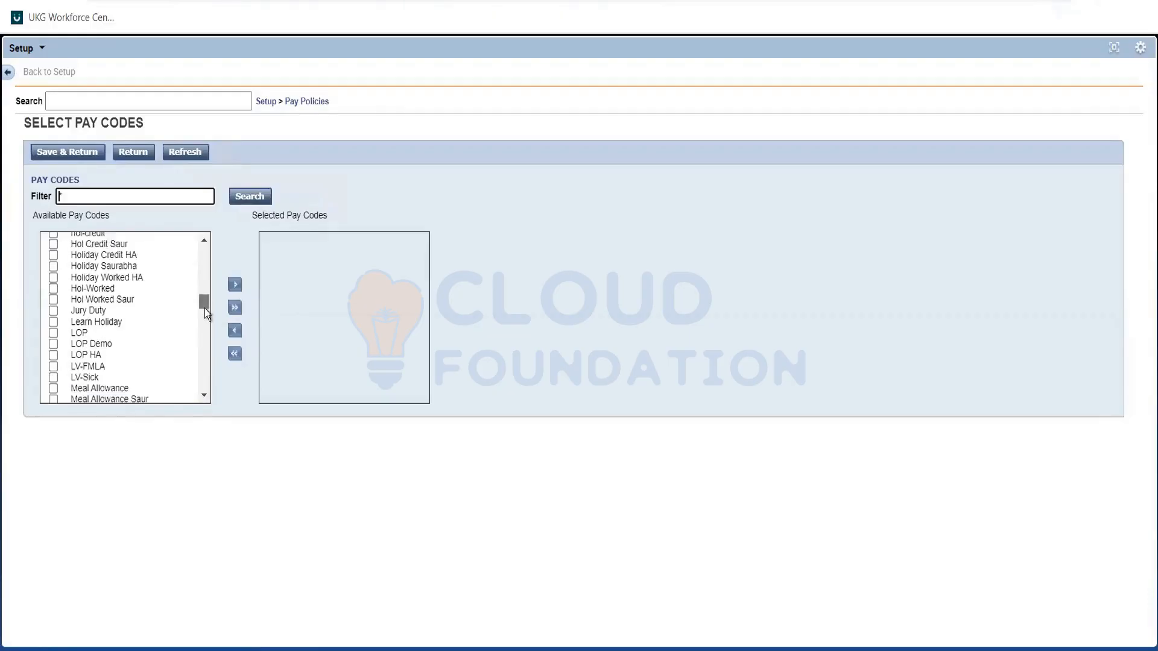
pyautogui.scroll(-1, 205, 312)
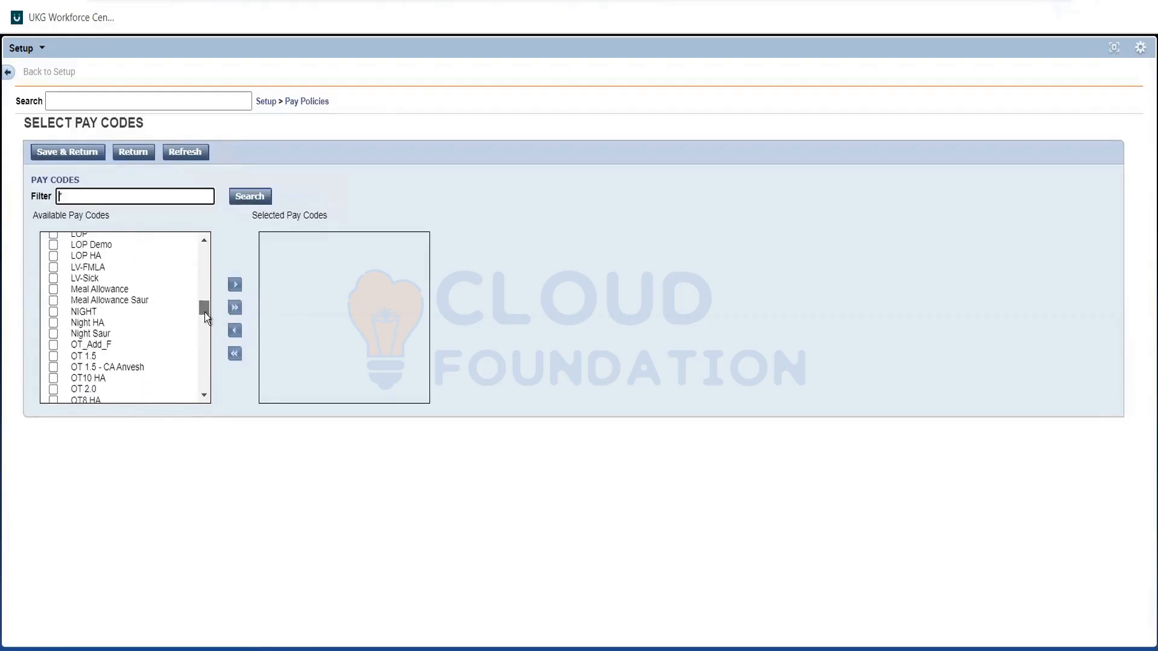
pyautogui.click(52, 392)
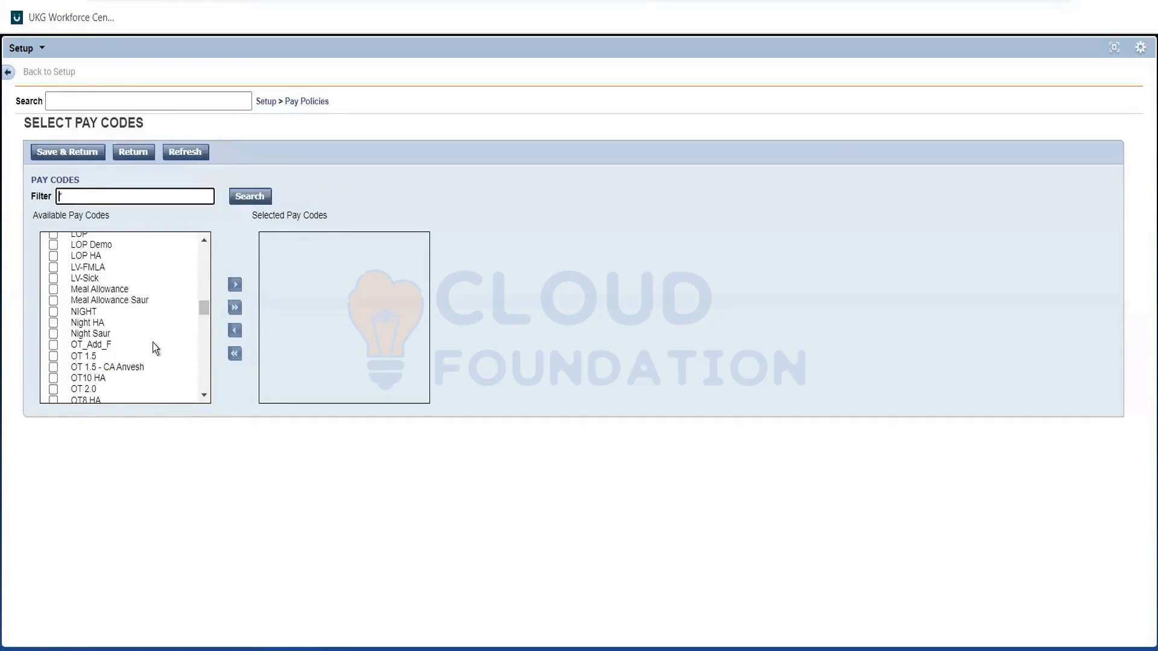
pyautogui.click(234, 285)
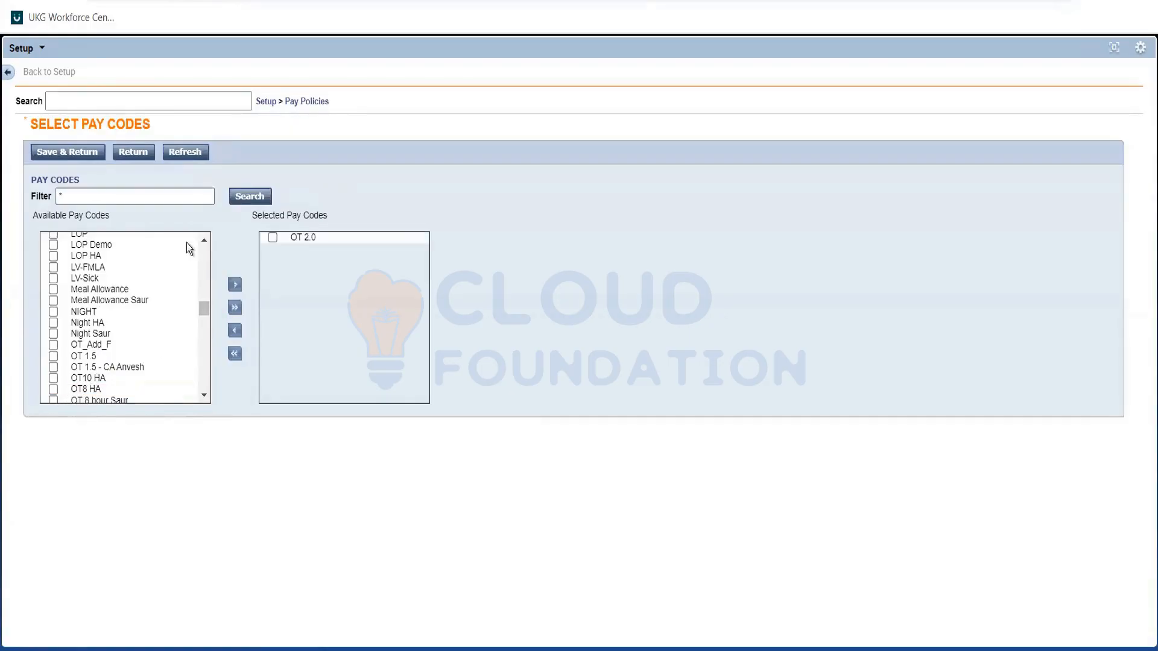
pyautogui.click(75, 154)
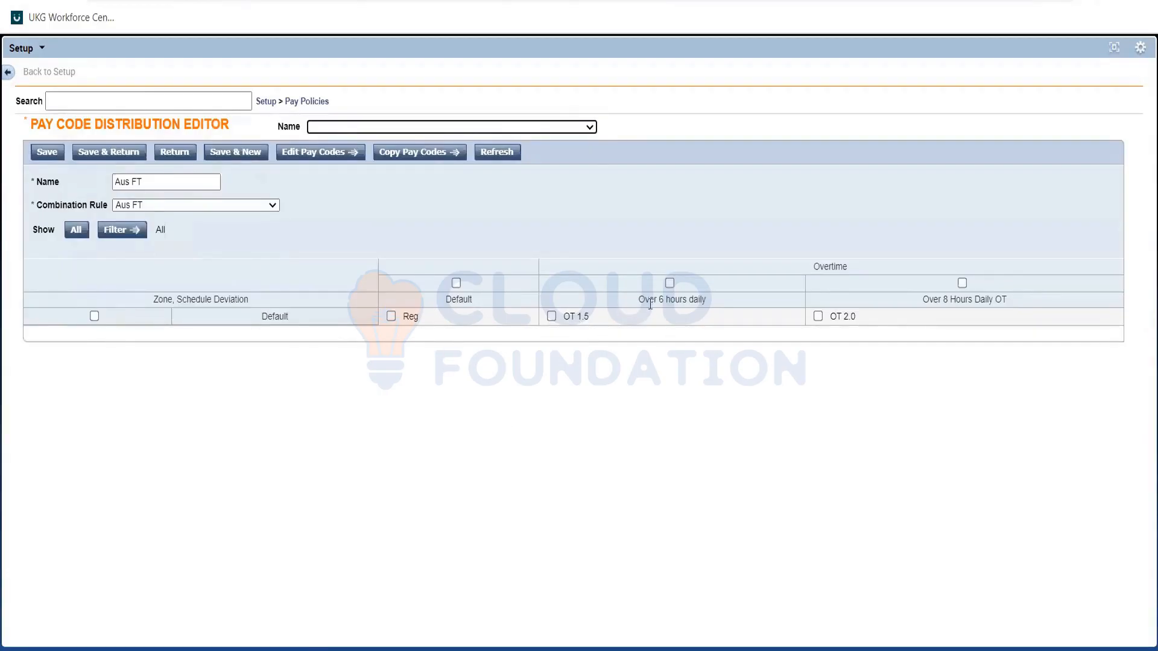
# Check the overtime pay codes against the Mon-Fri condition in the Req note and save the Aus FT pay code distribution.
pyautogui.moveTo(586, 312); pyautogui.dragTo(561, 315)
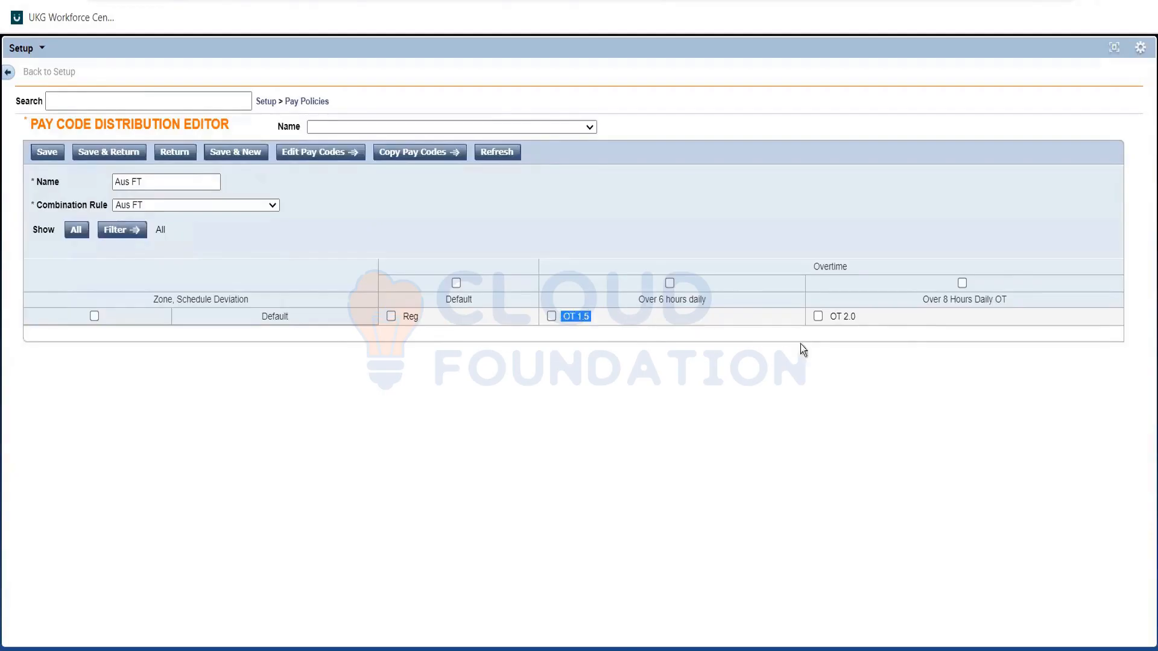
pyautogui.click(882, 318)
pyautogui.hotkey('alt', 'Tab')
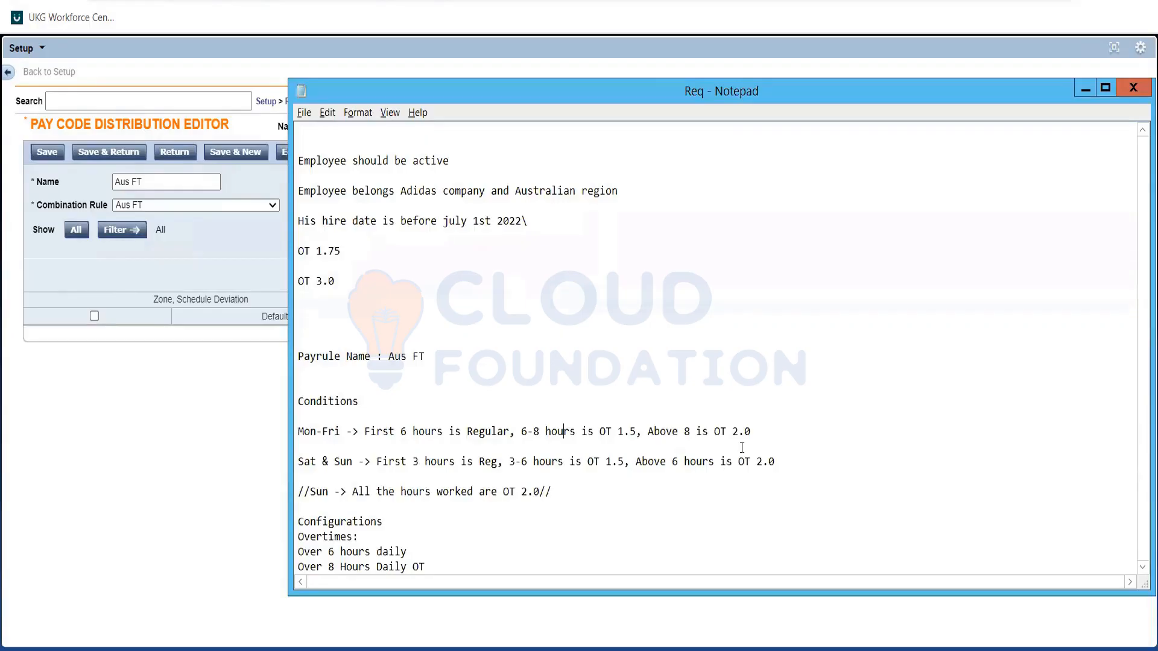
pyautogui.moveTo(298, 431)
pyautogui.mouseDown()
pyautogui.moveTo(374, 401)
pyautogui.moveTo(778, 462)
pyautogui.moveTo(298, 446)
pyautogui.mouseUp()
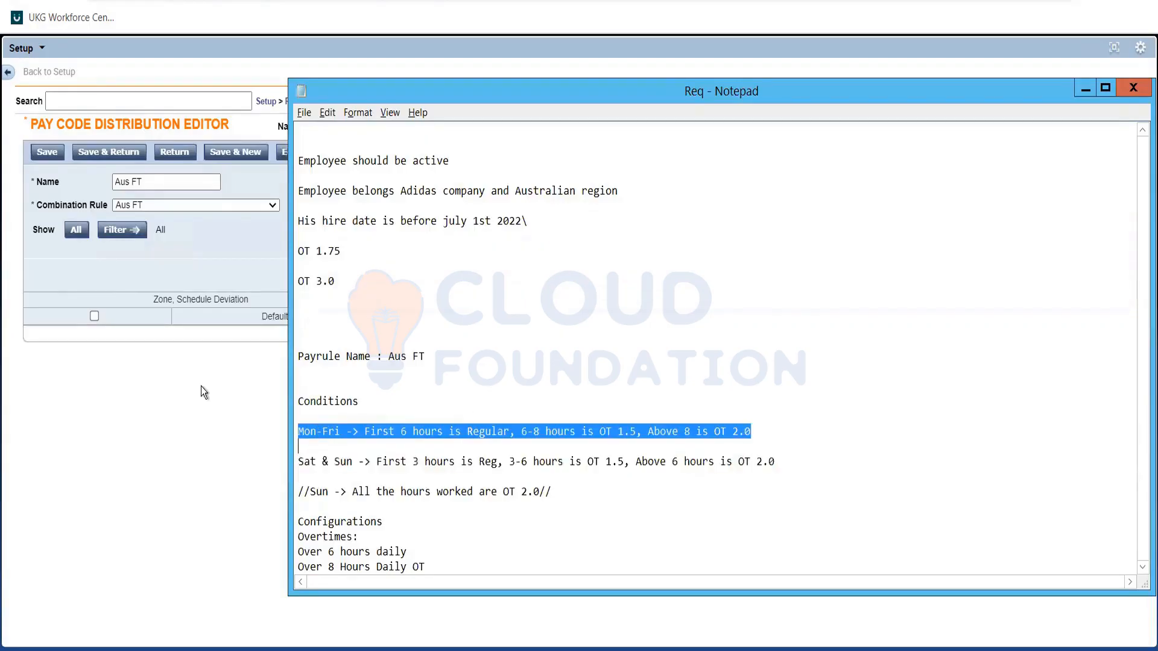
pyautogui.hotkey('alt', 'Tab')
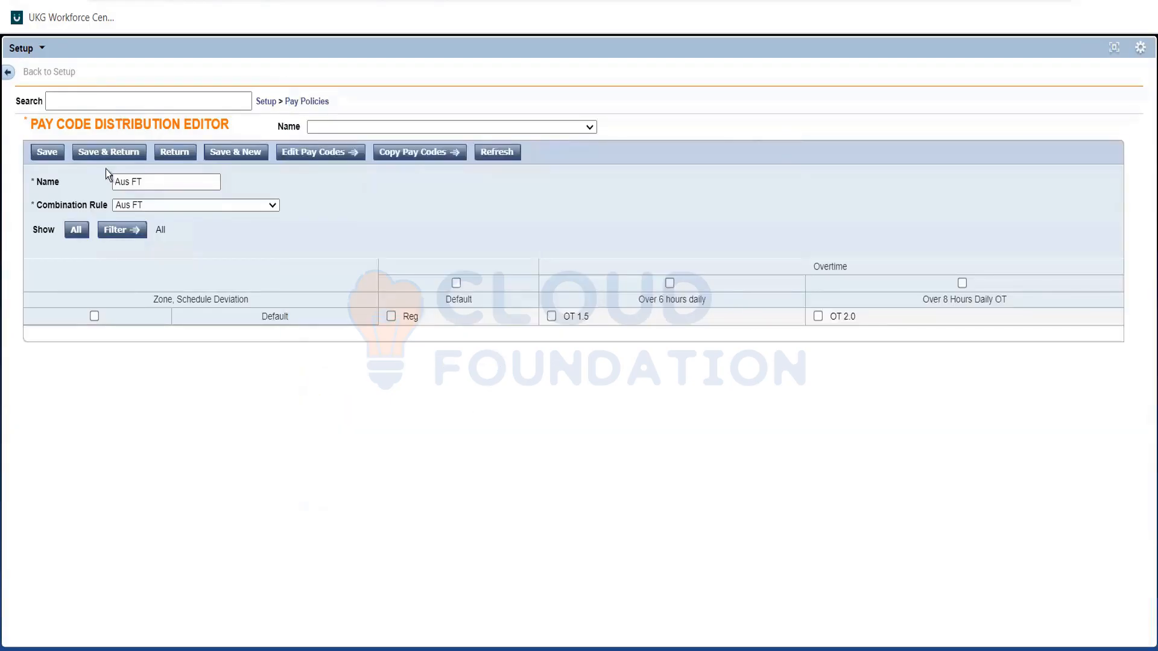
pyautogui.click(107, 153)
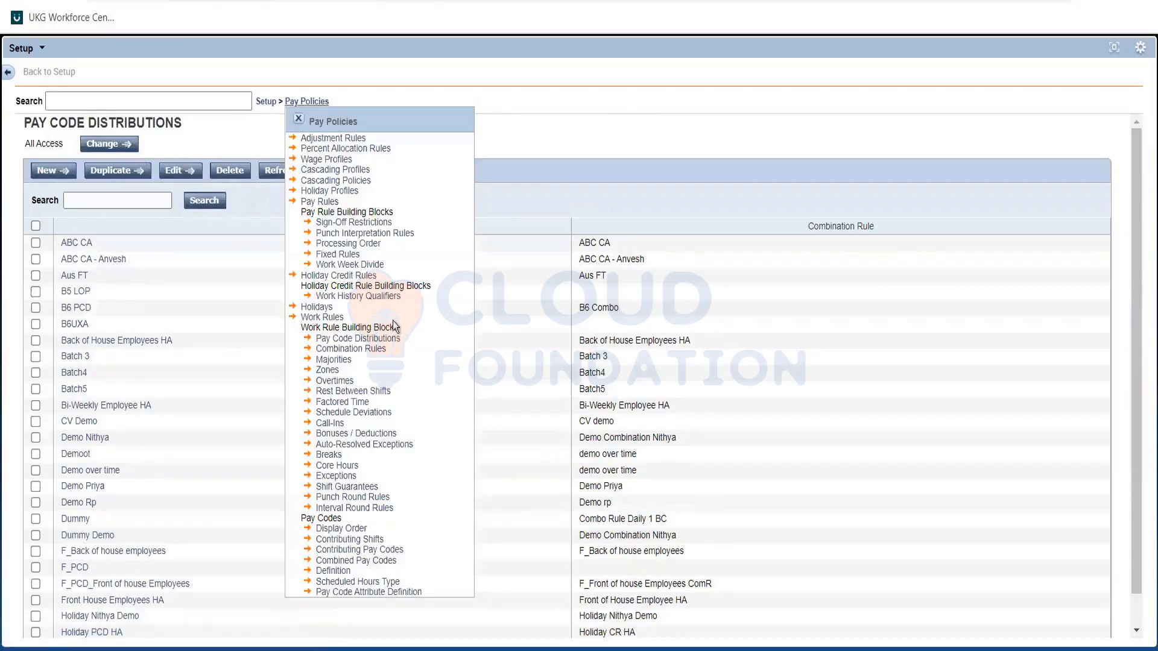
# Create a new work rule named Aus FT under Pay Policies and assign it the Aus FT pay code distribution.
pyautogui.moveTo(300, 327); pyautogui.dragTo(399, 327)
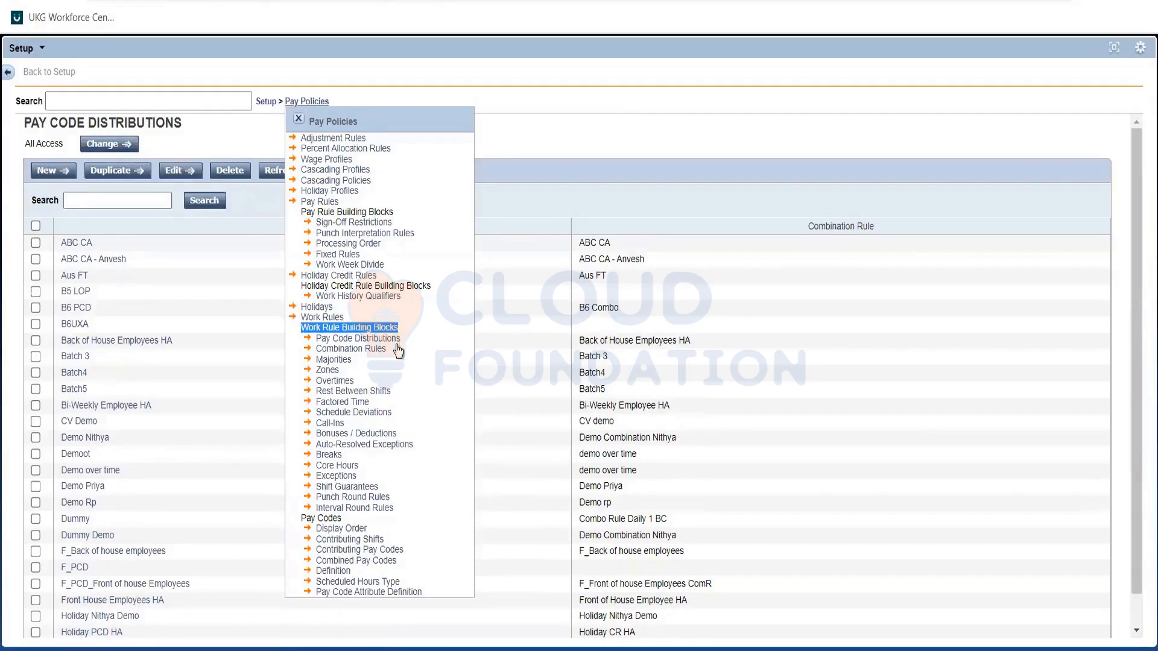
pyautogui.click(308, 319)
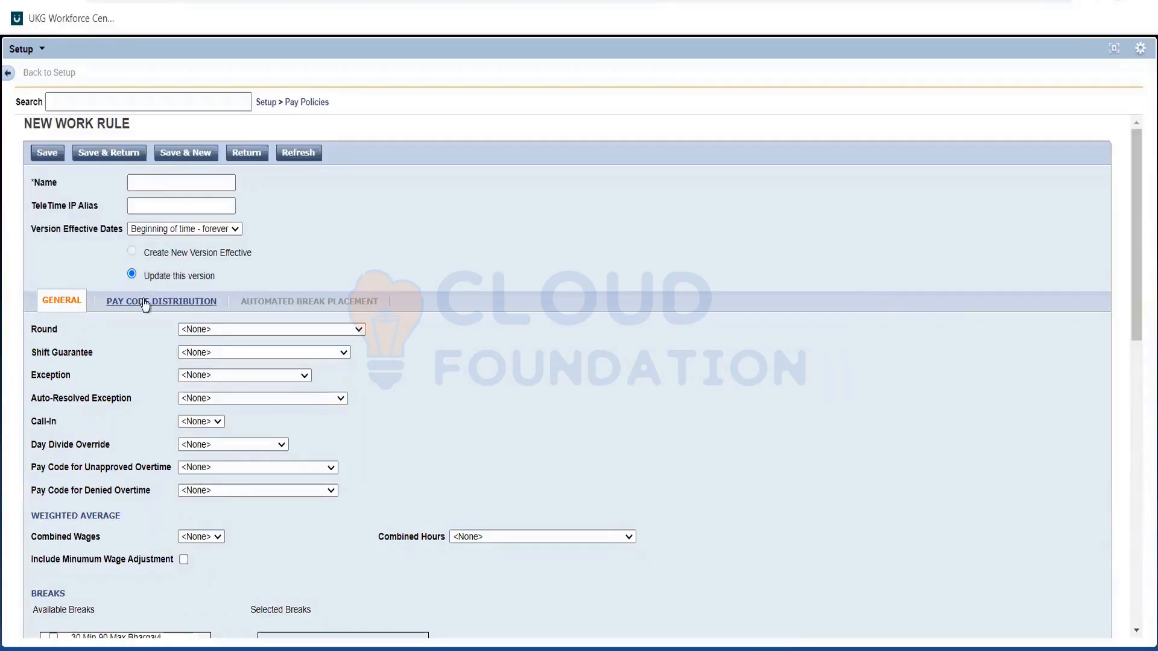
pyautogui.click(150, 183)
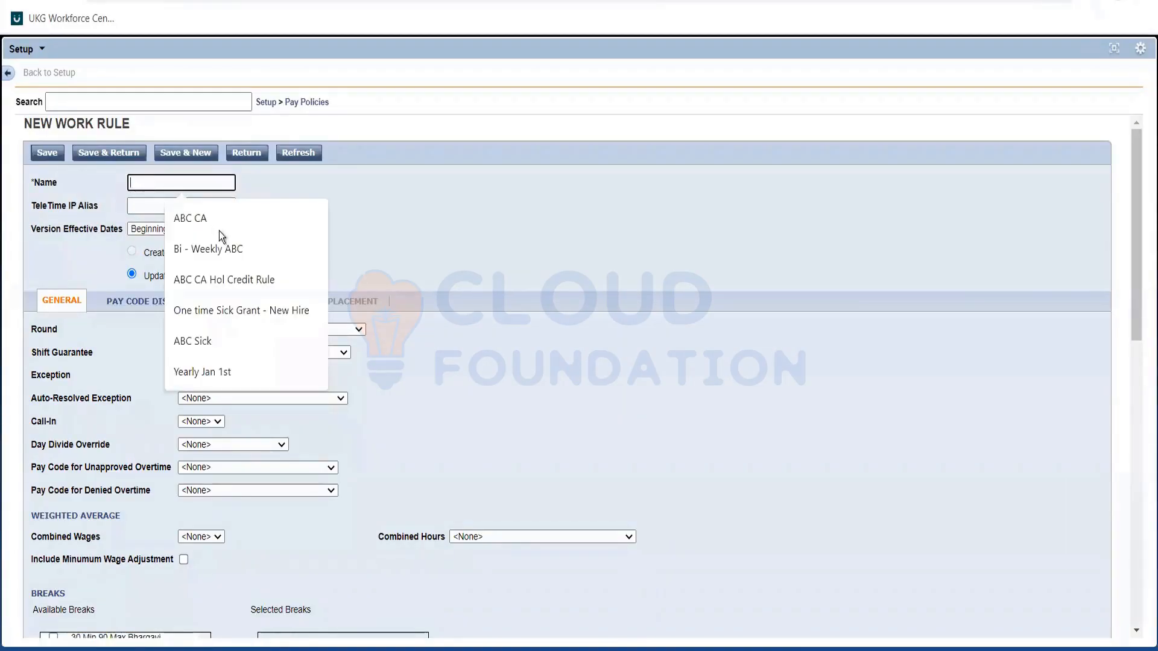
pyautogui.write('Aus FT')
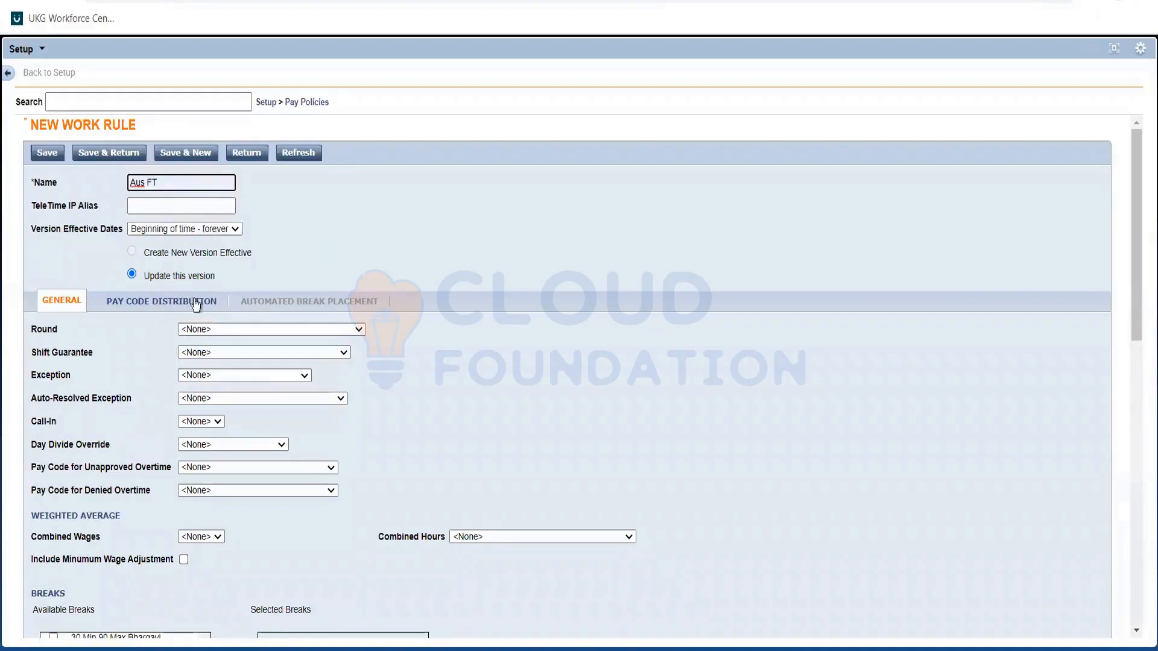
pyautogui.click(194, 299)
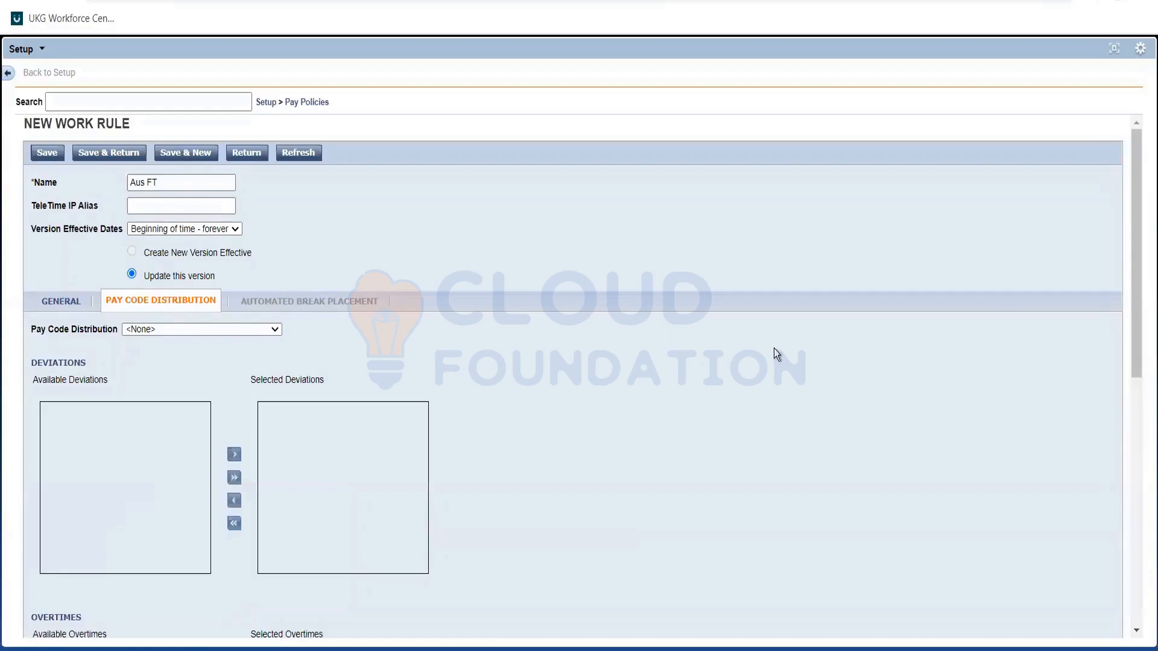
pyautogui.click(222, 329)
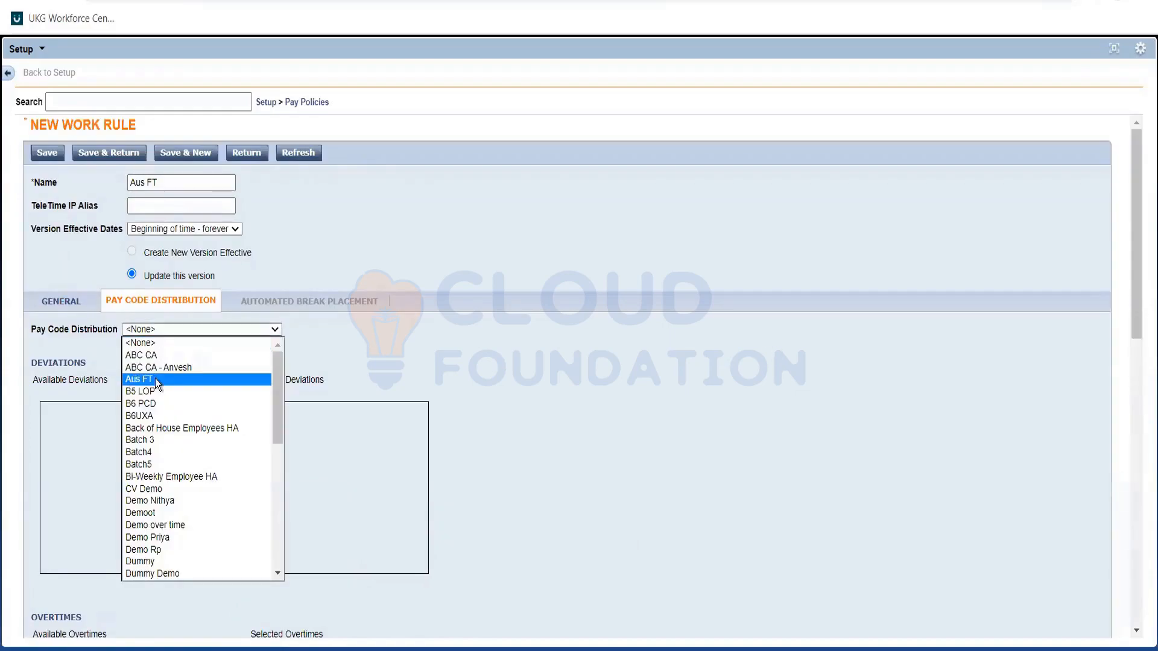
pyautogui.click(154, 379)
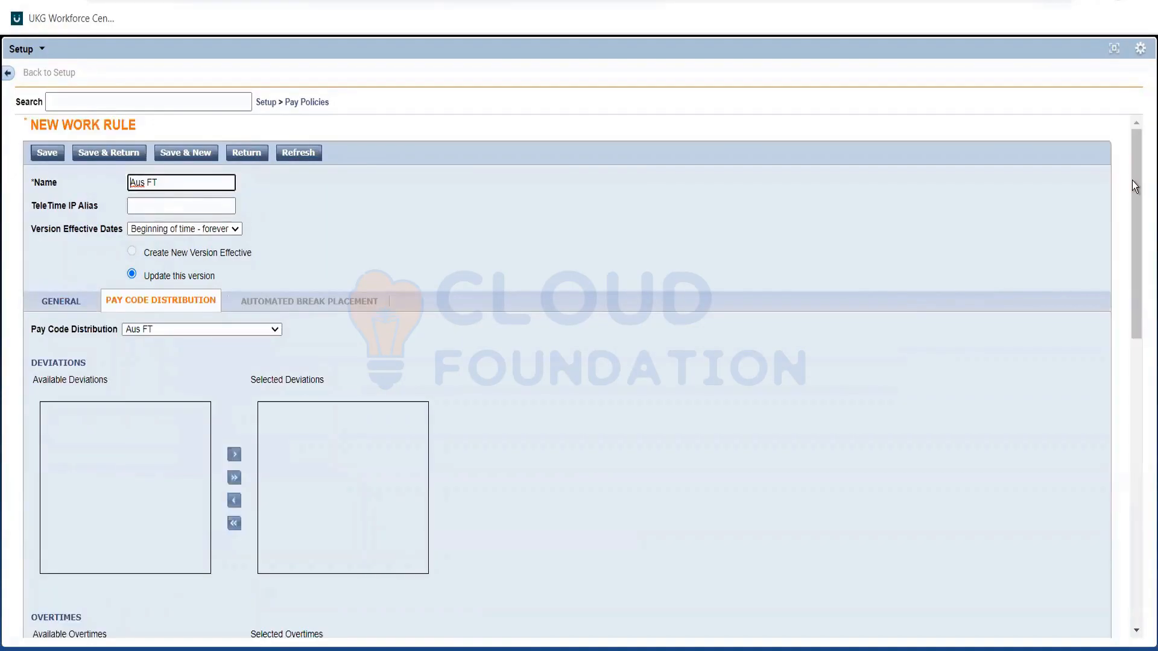
# Add the Over 6 hours daily and Over 8 Hours Daily OT overtimes to the Aus FT work rule and save it.
pyautogui.moveTo(1131, 230); pyautogui.dragTo(1127, 276)
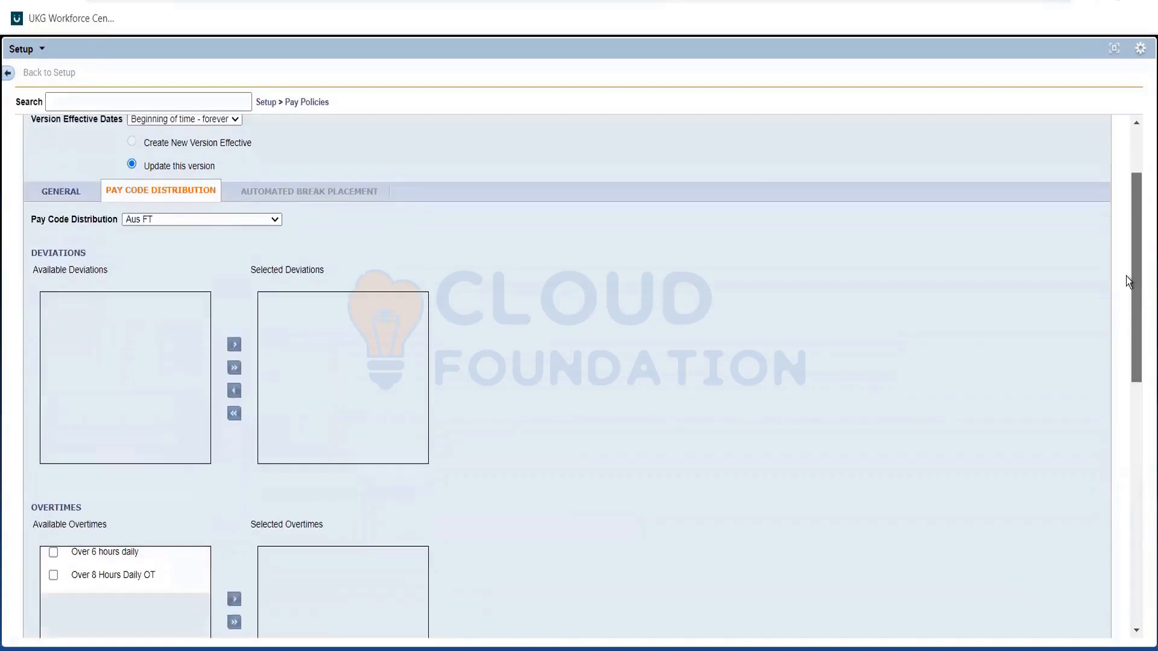
pyautogui.scroll(-3, 1127, 276)
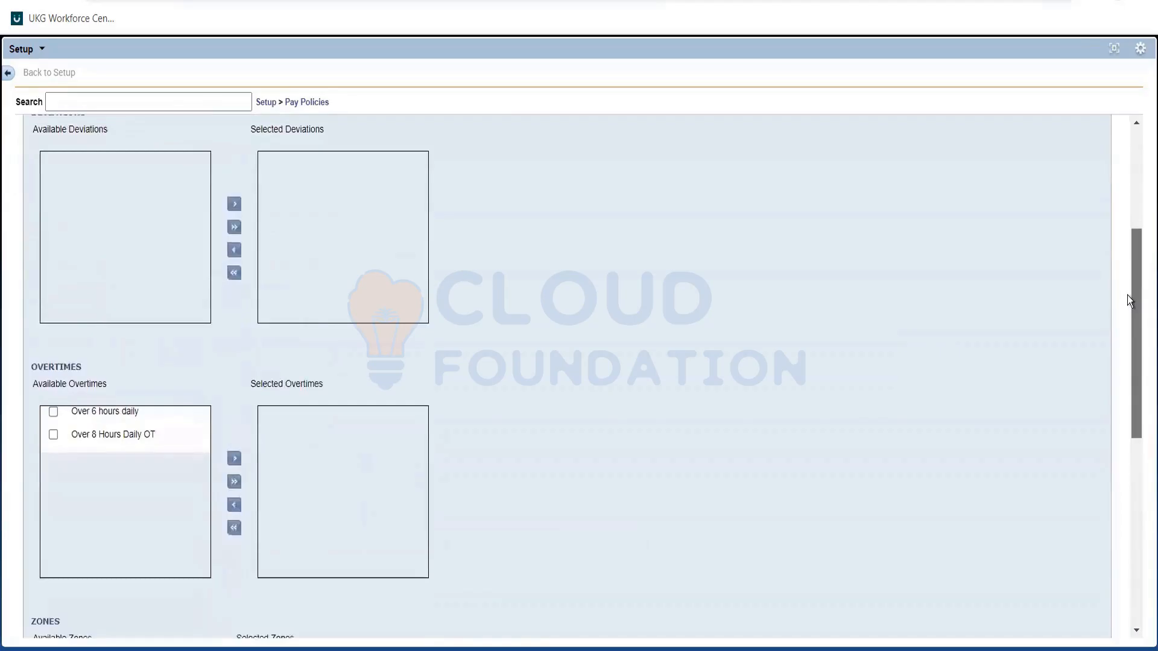
pyautogui.scroll(-1, 1127, 295)
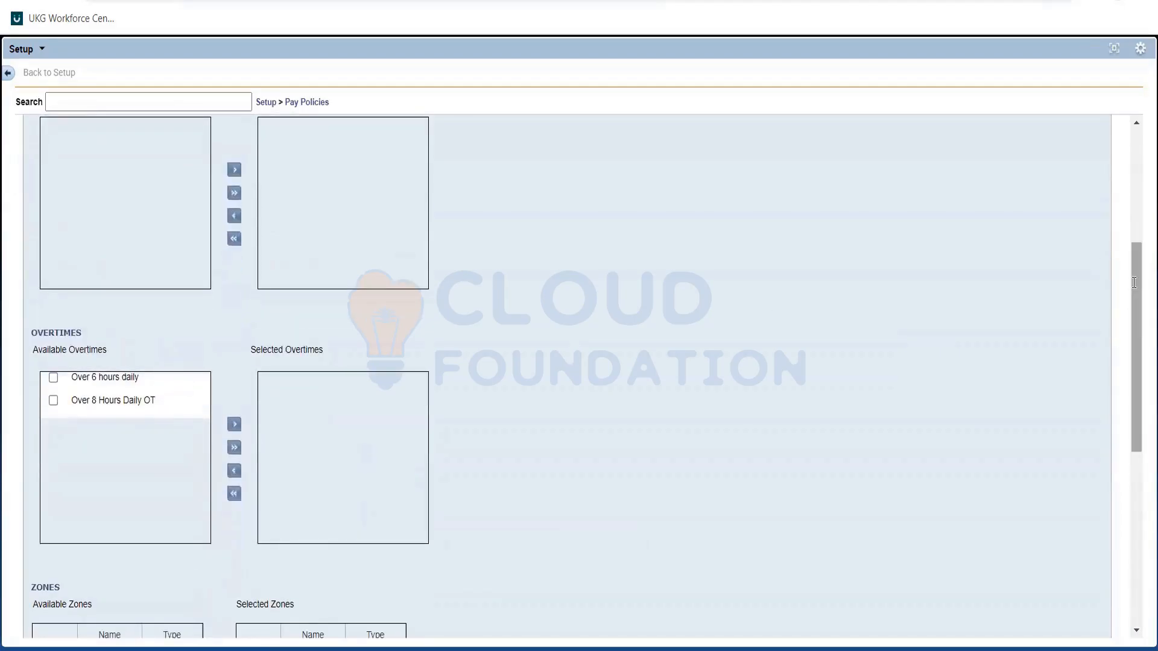
pyautogui.moveTo(1134, 282); pyautogui.dragTo(1144, 375)
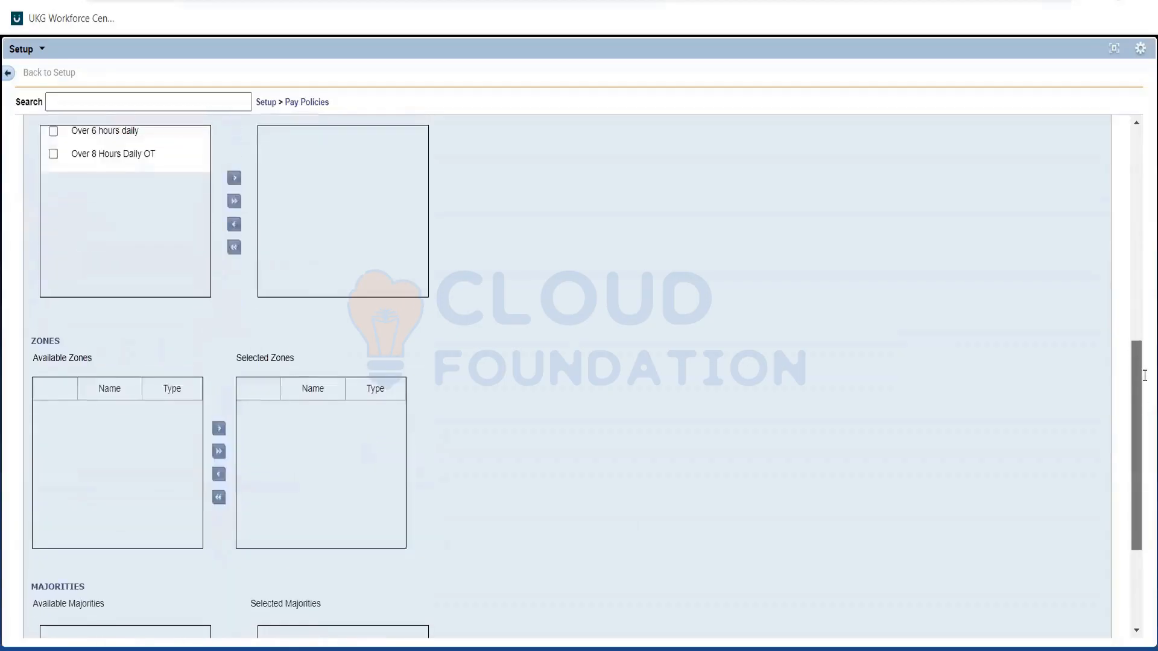
pyautogui.scroll(-5, 1144, 375)
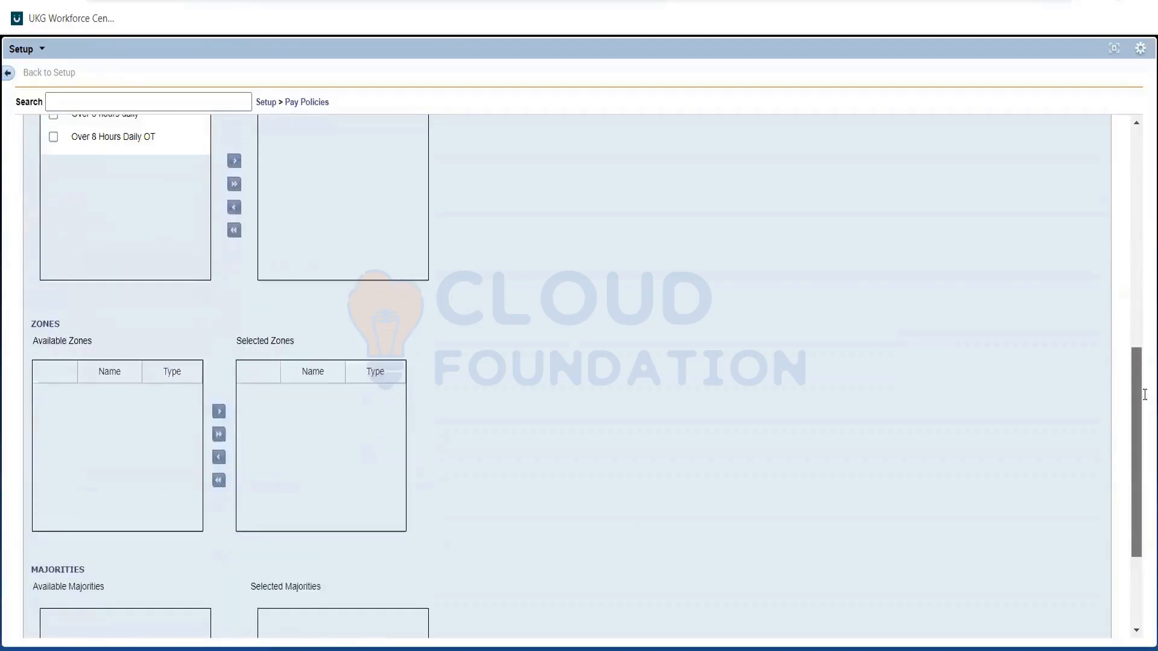
pyautogui.scroll(10, 1144, 339)
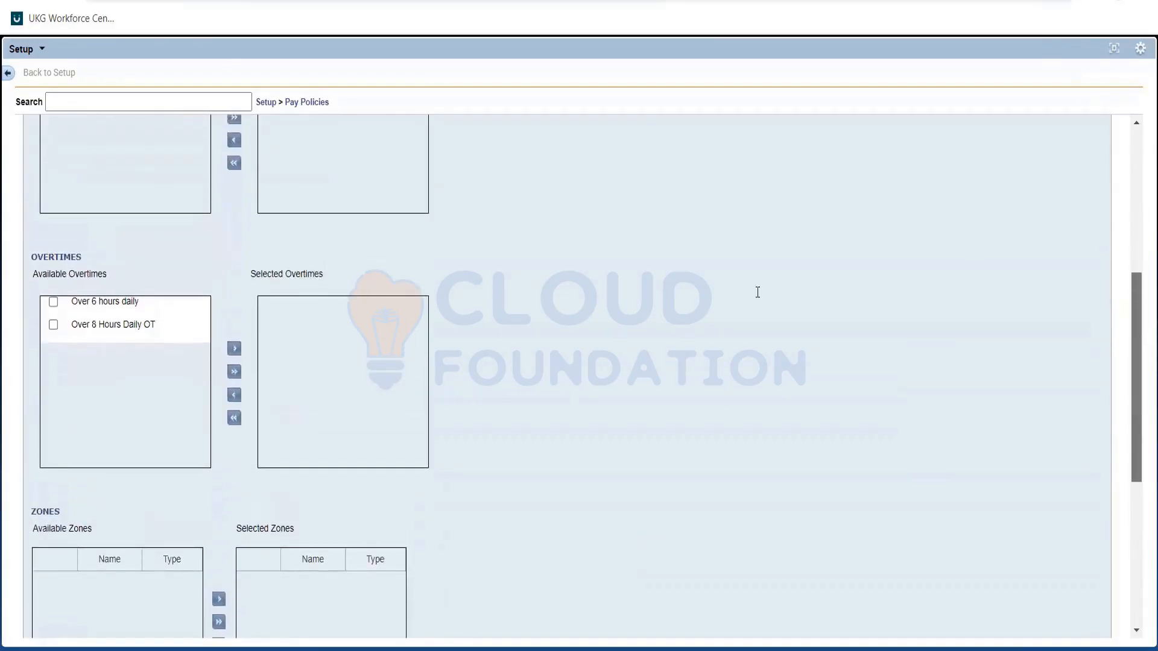
pyautogui.scroll(5, 758, 291)
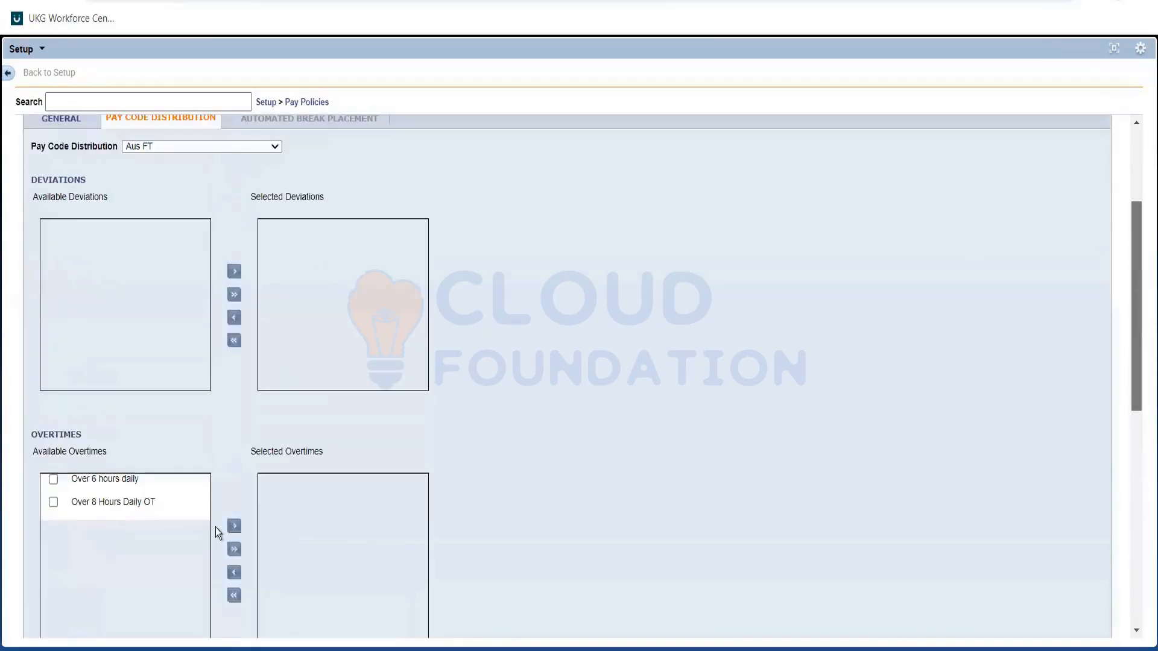
pyautogui.scroll(2, 220, 526)
pyautogui.scroll(-3, 229, 522)
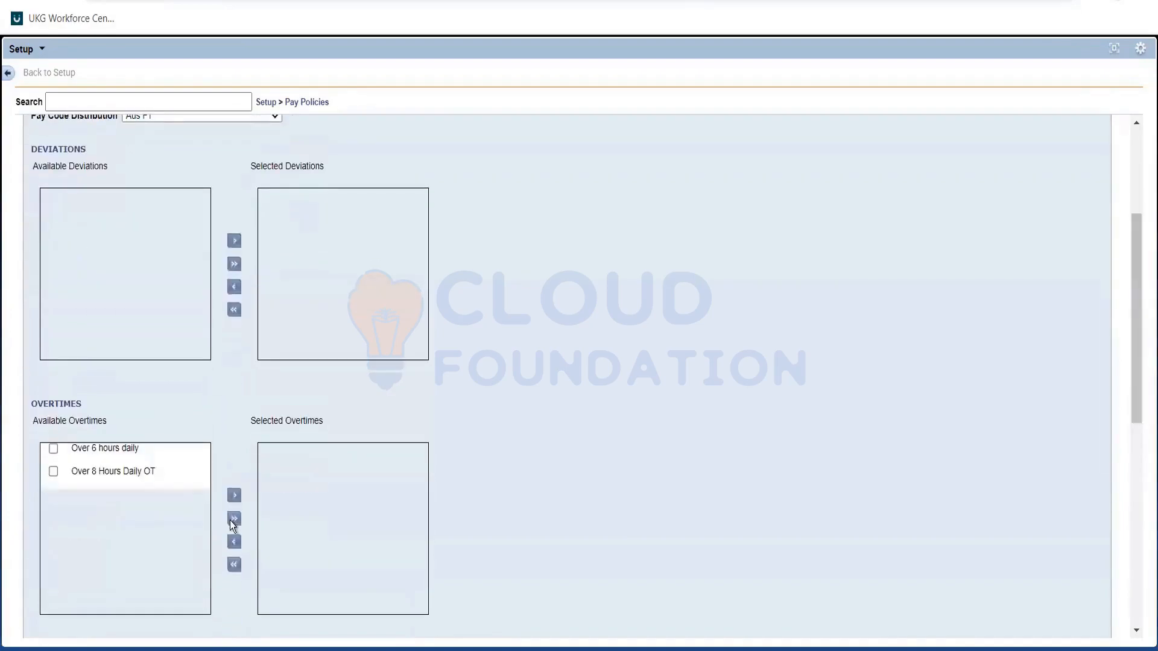
pyautogui.click(234, 519)
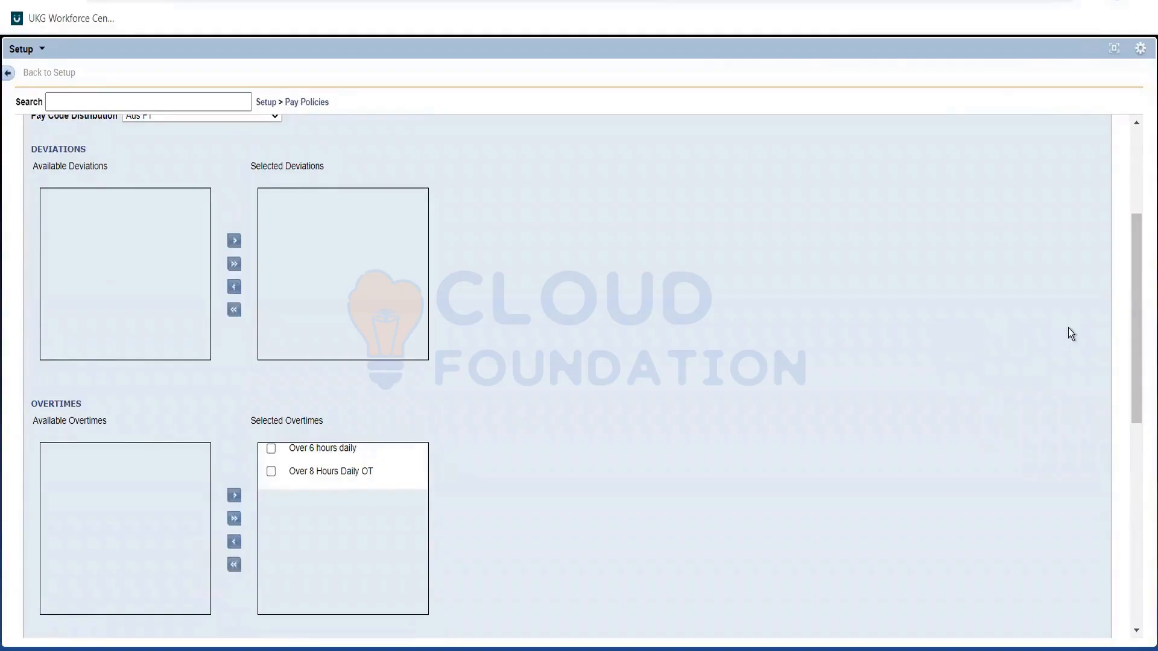
pyautogui.click(1136, 189)
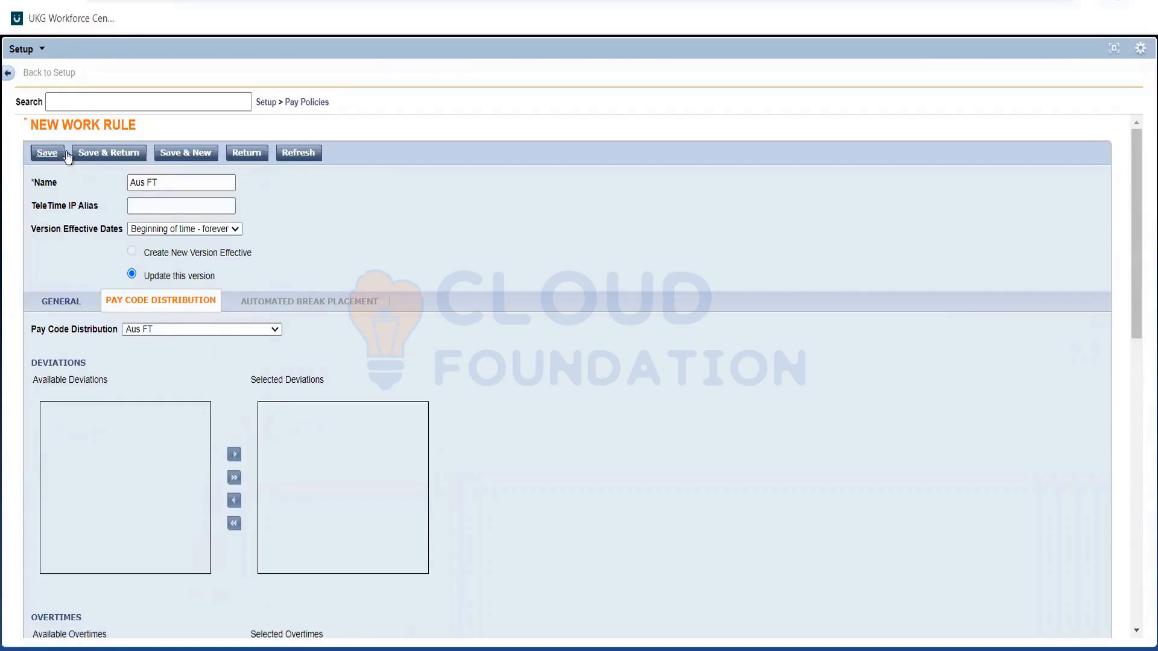
pyautogui.click(89, 153)
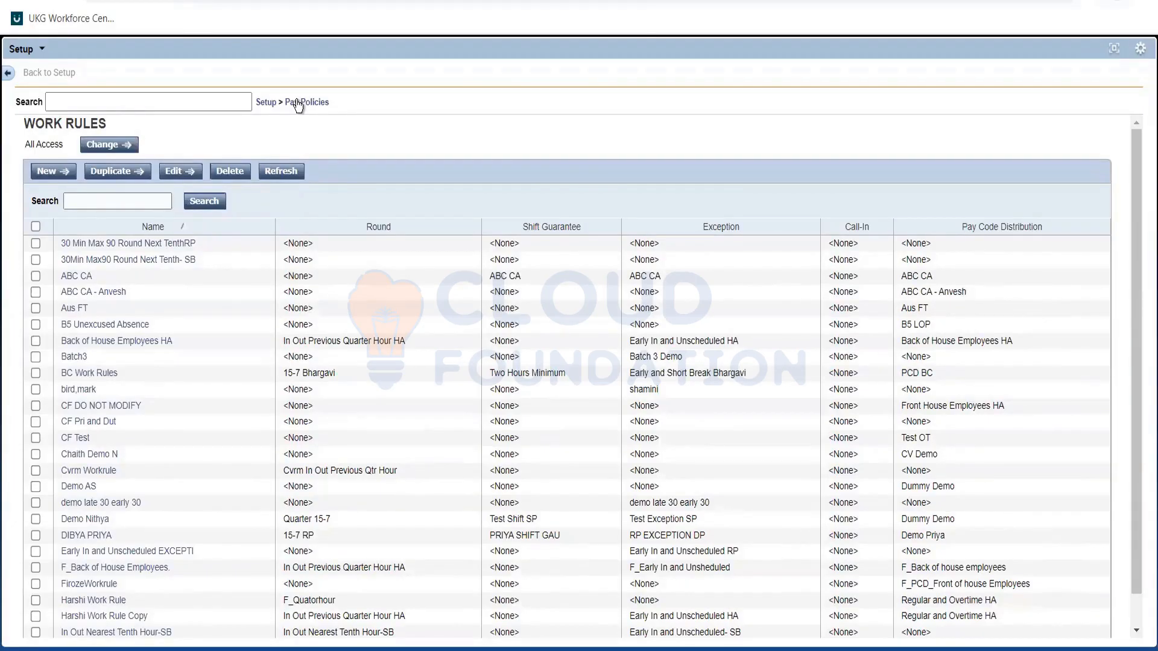
# Start a new pay rule under Pay Policies and name it Aus FT.
pyautogui.click(298, 103)
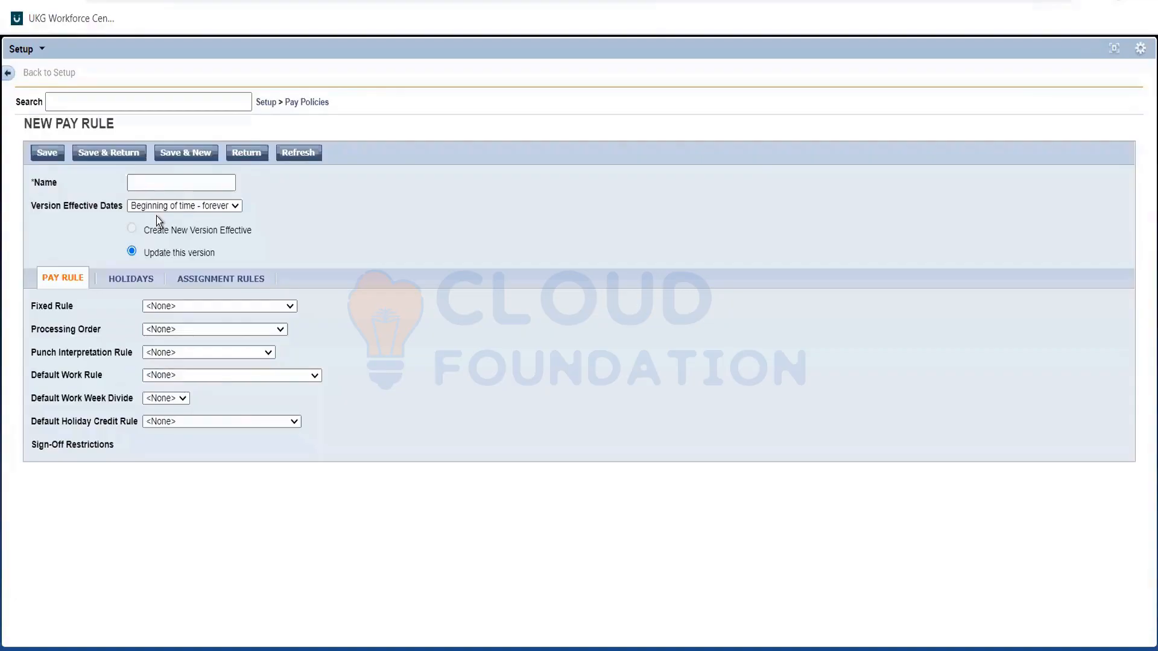
pyautogui.write('A')
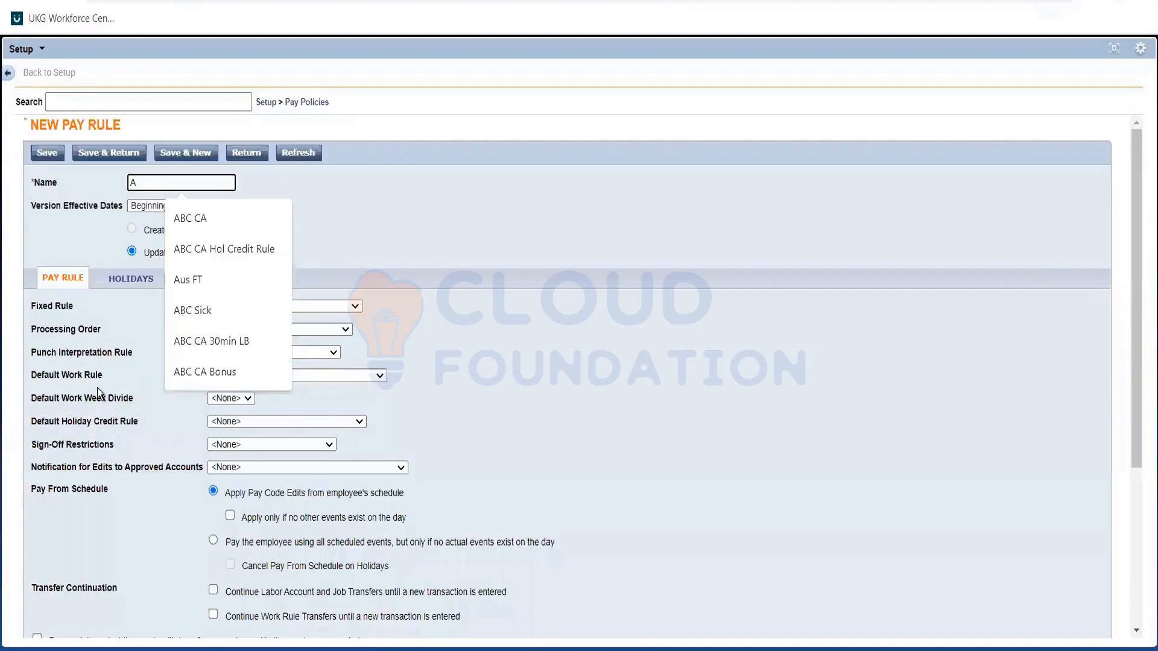
pyautogui.write('us FT')
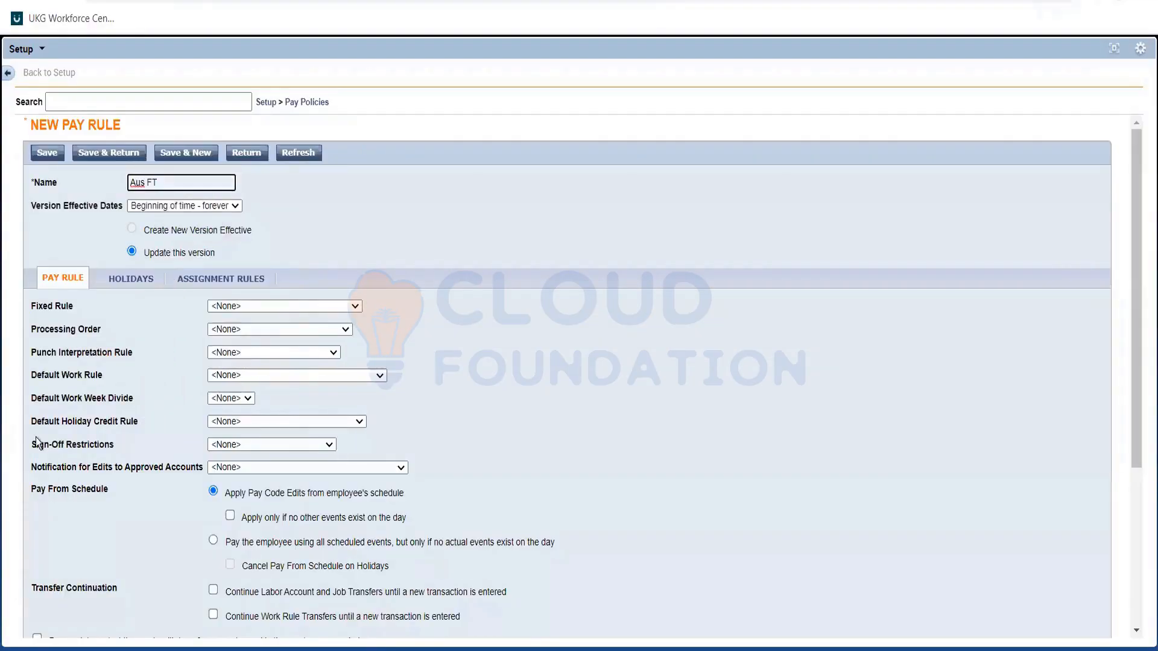
# Set the default work rule of the Aus FT pay rule to Aus FT and save it.
pyautogui.tripleClick(75, 374)
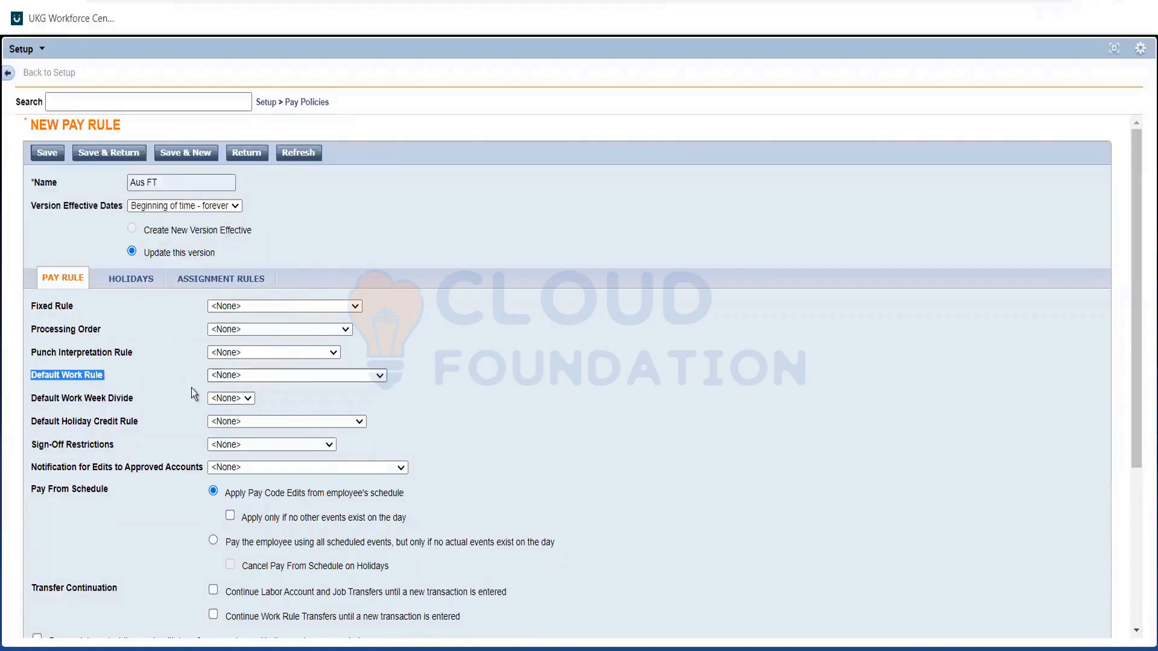
pyautogui.click(229, 375)
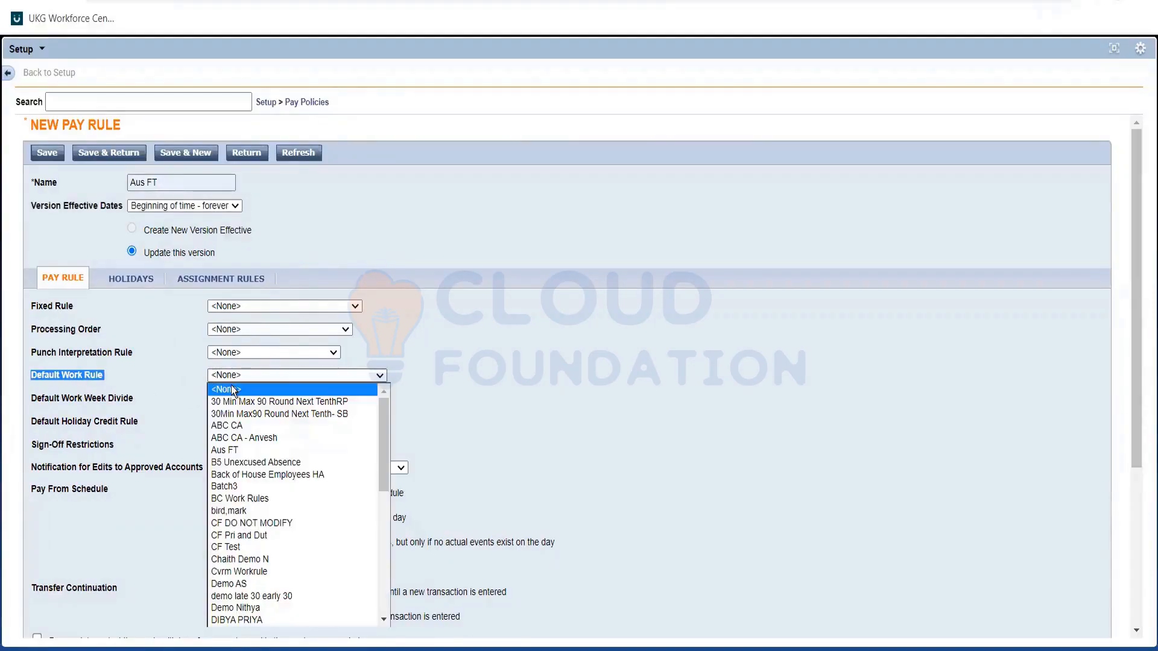
pyautogui.click(244, 451)
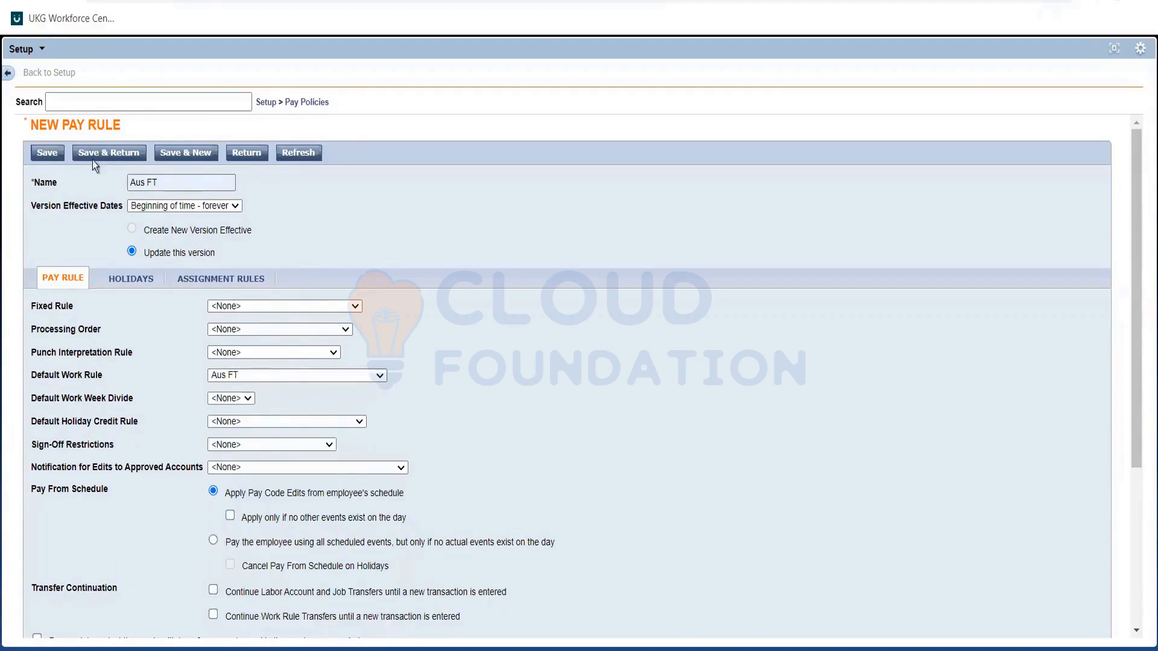
pyautogui.click(46, 153)
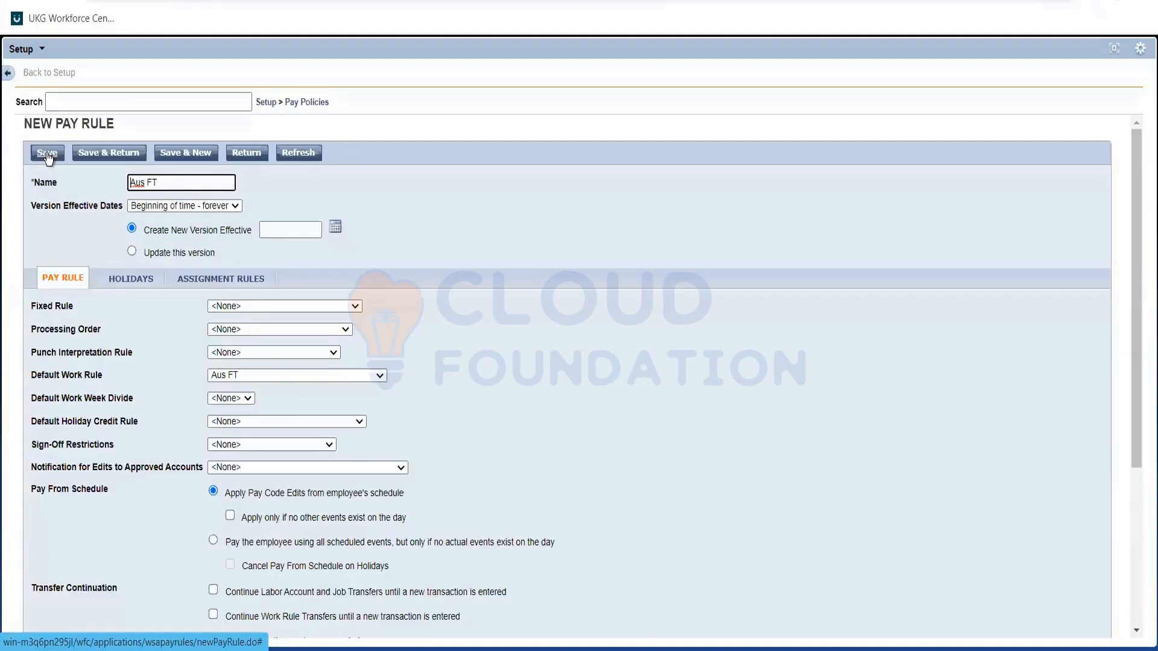
# Choose to update the existing version of the Aus FT pay rule, save it and return to the pay rules list.
pyautogui.click(88, 158)
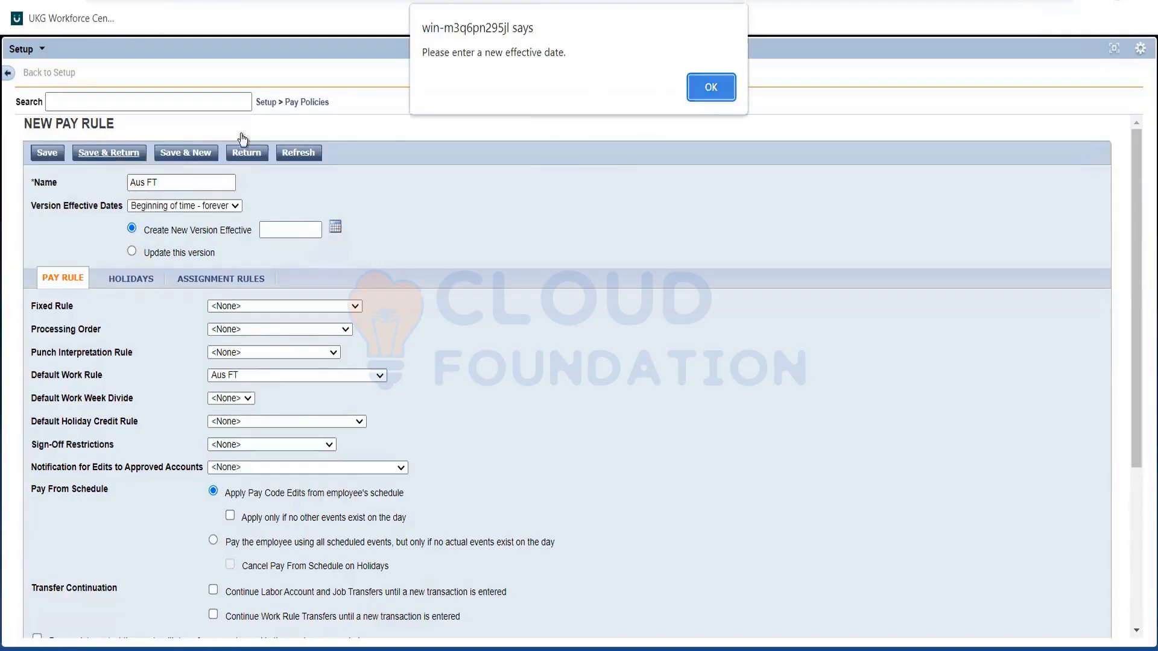
pyautogui.press('Return')
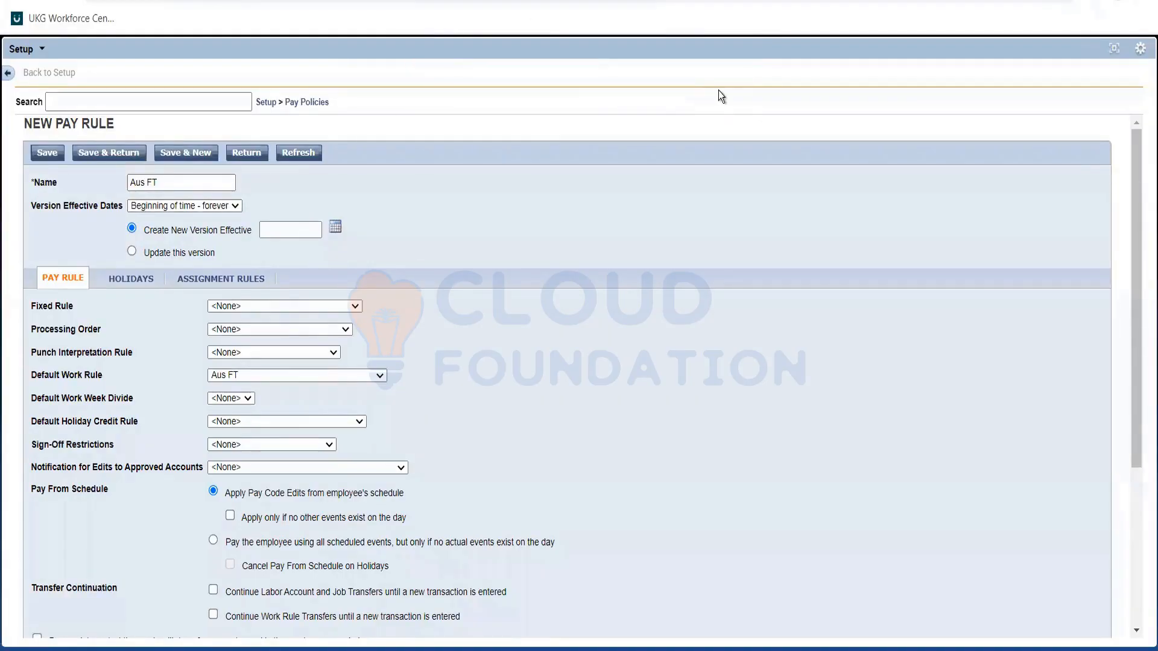
pyautogui.press('Return')
pyautogui.press('Return')
pyautogui.click(132, 253)
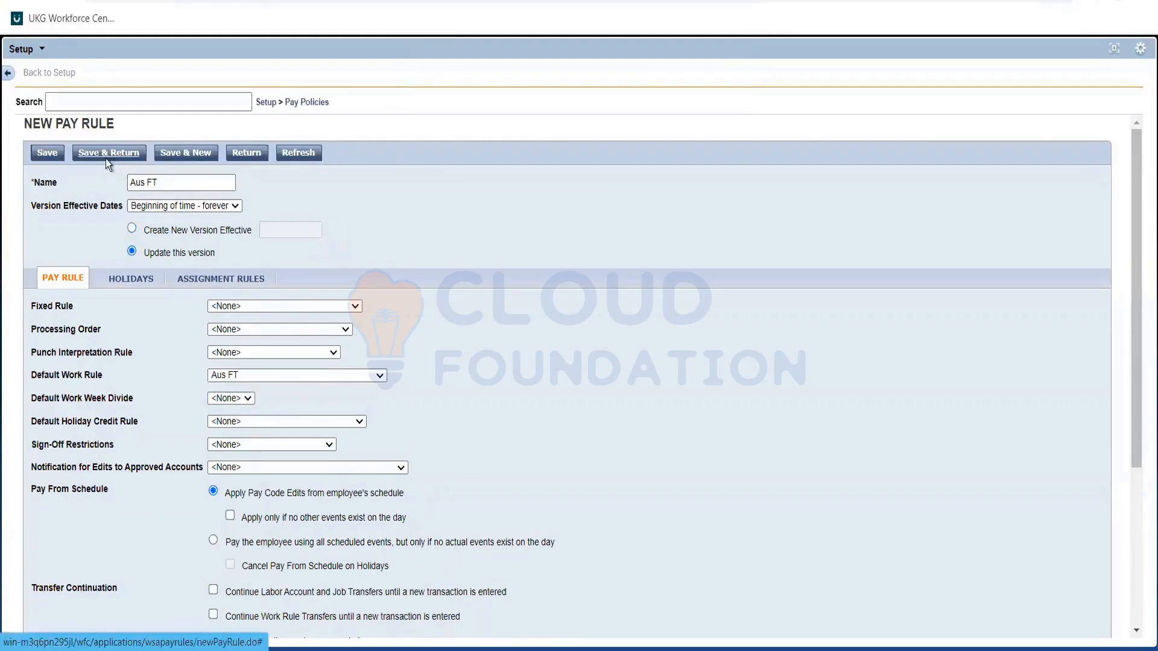
pyautogui.click(106, 153)
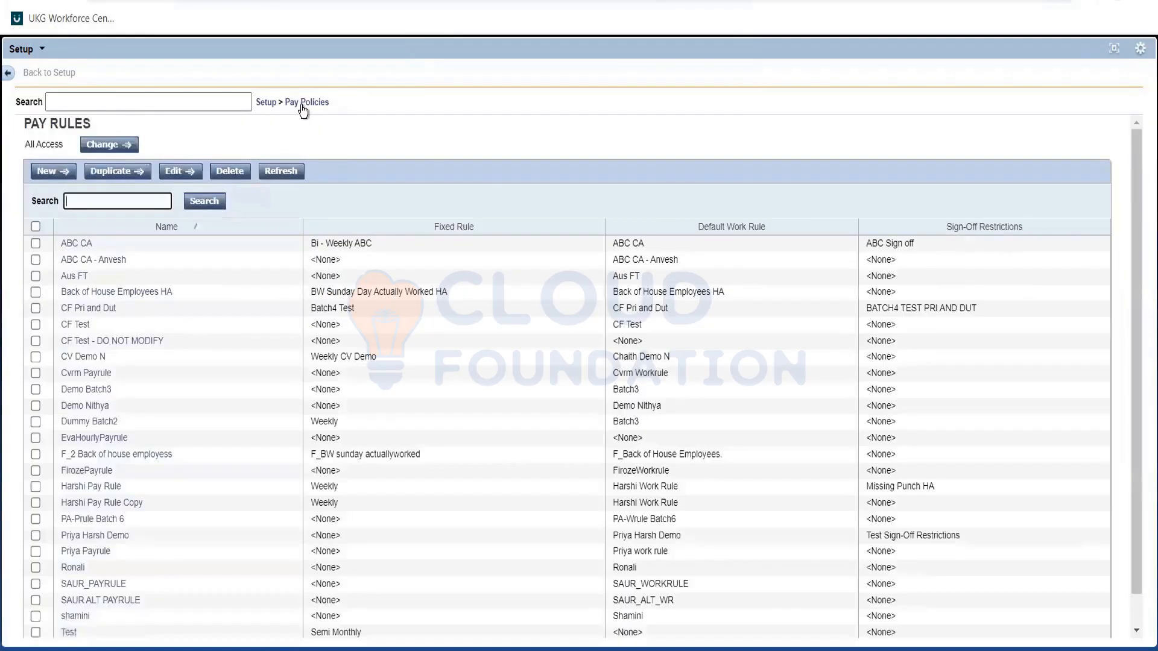
pyautogui.click(304, 106)
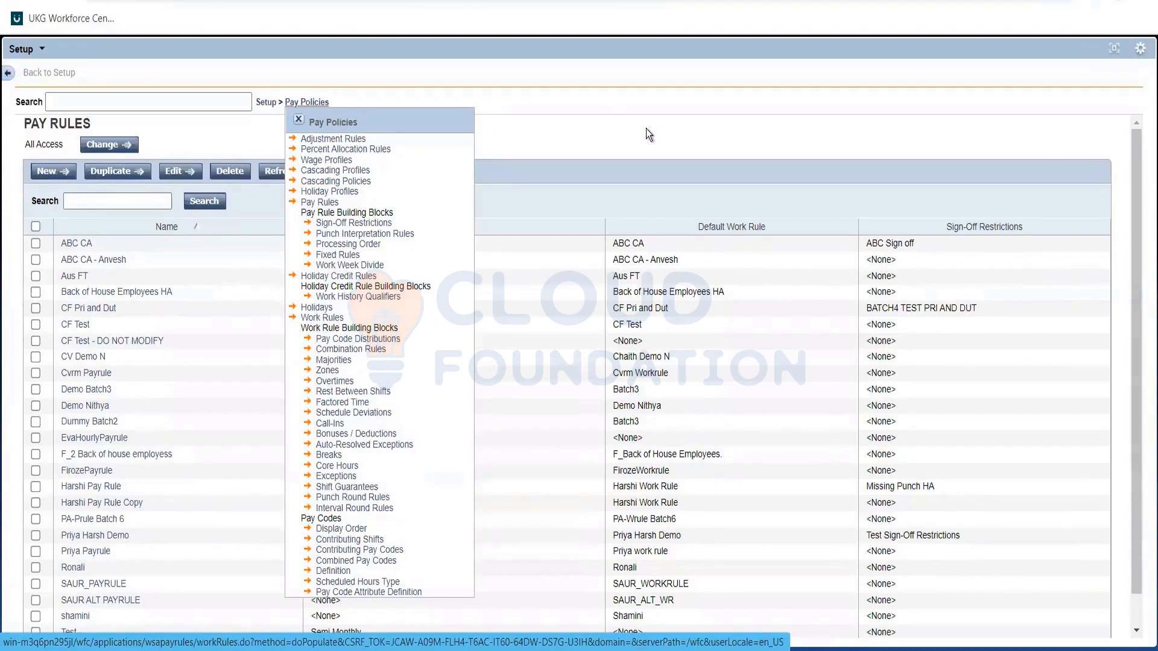
pyautogui.click(298, 122)
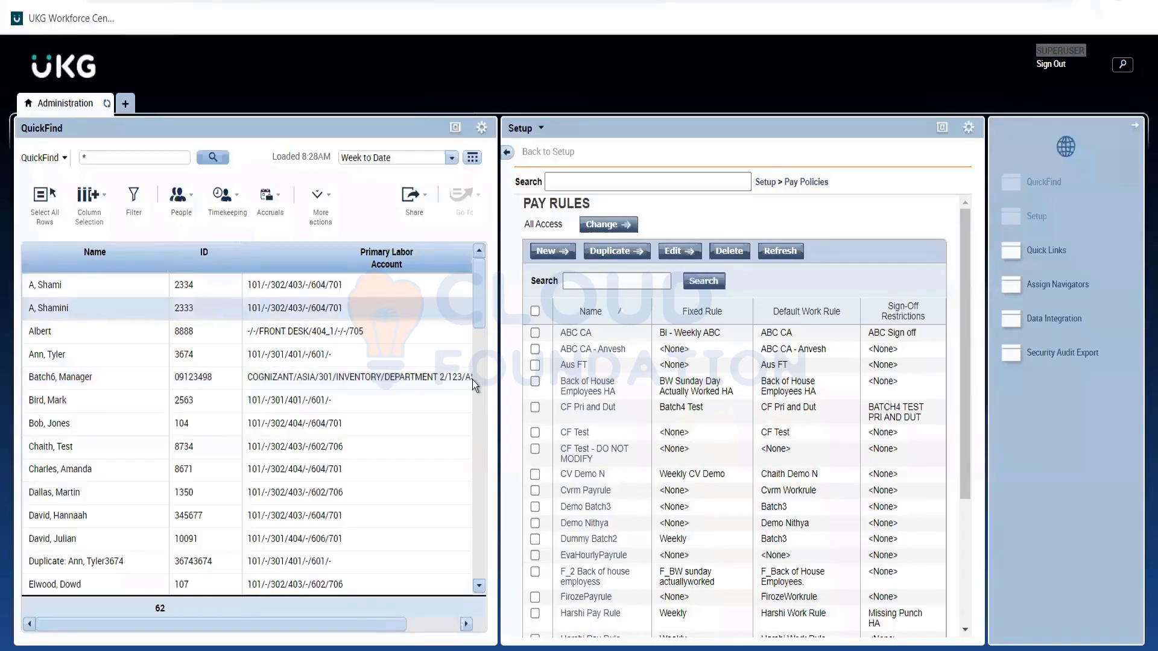
# Find the employee whose primary labor account is in North Division and open their record in the People Editor.
pyautogui.scroll(-3, 117, 500)
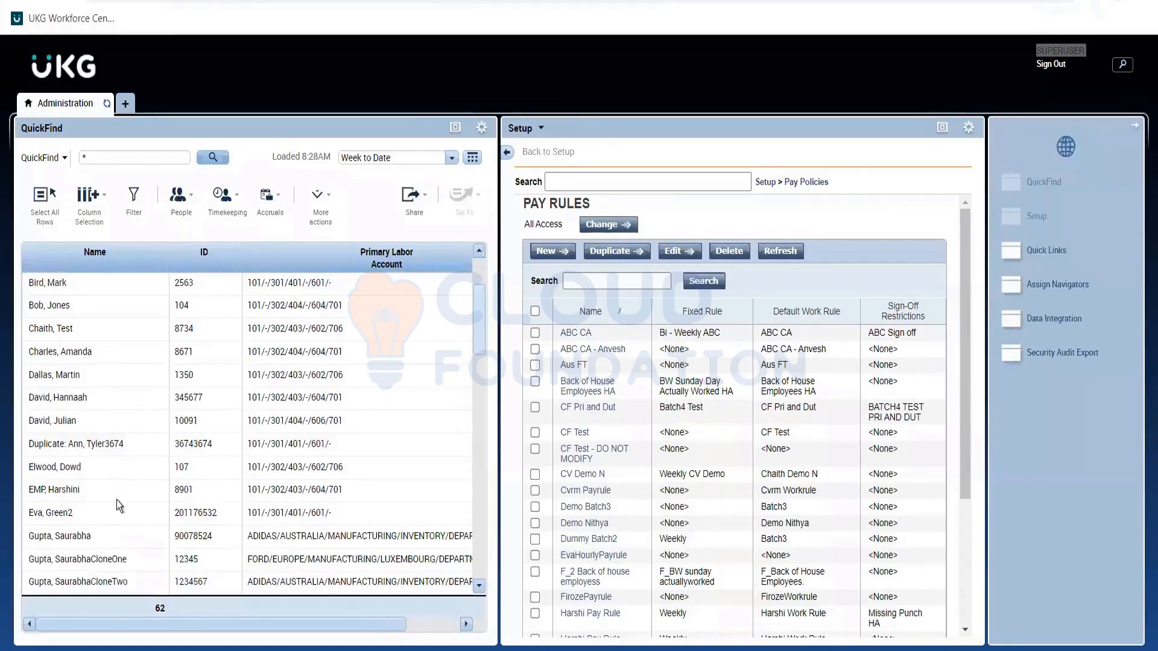
pyautogui.scroll(-1, 168, 363)
pyautogui.scroll(-2, 143, 439)
pyautogui.click(38, 497)
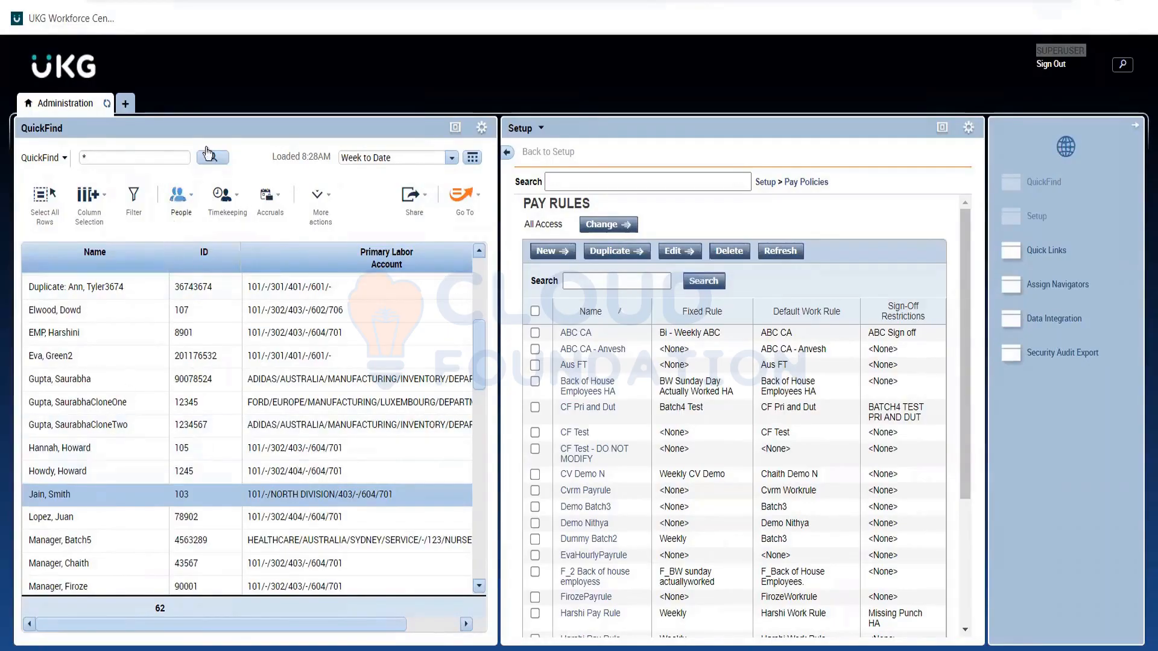
pyautogui.click(184, 211)
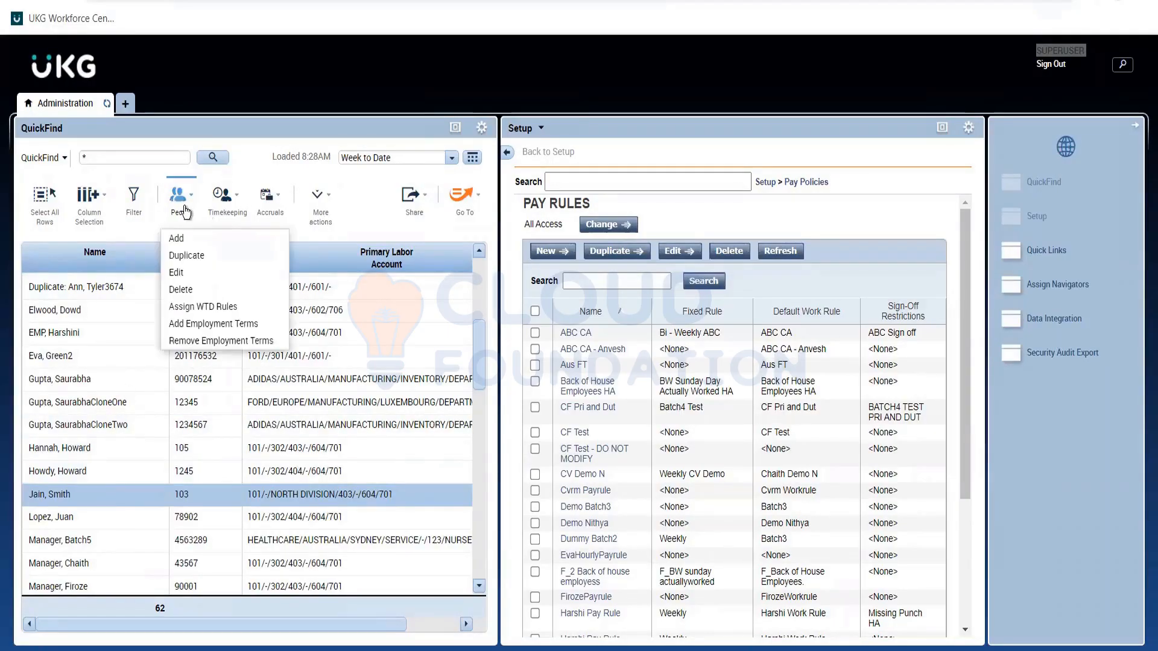
pyautogui.click(193, 274)
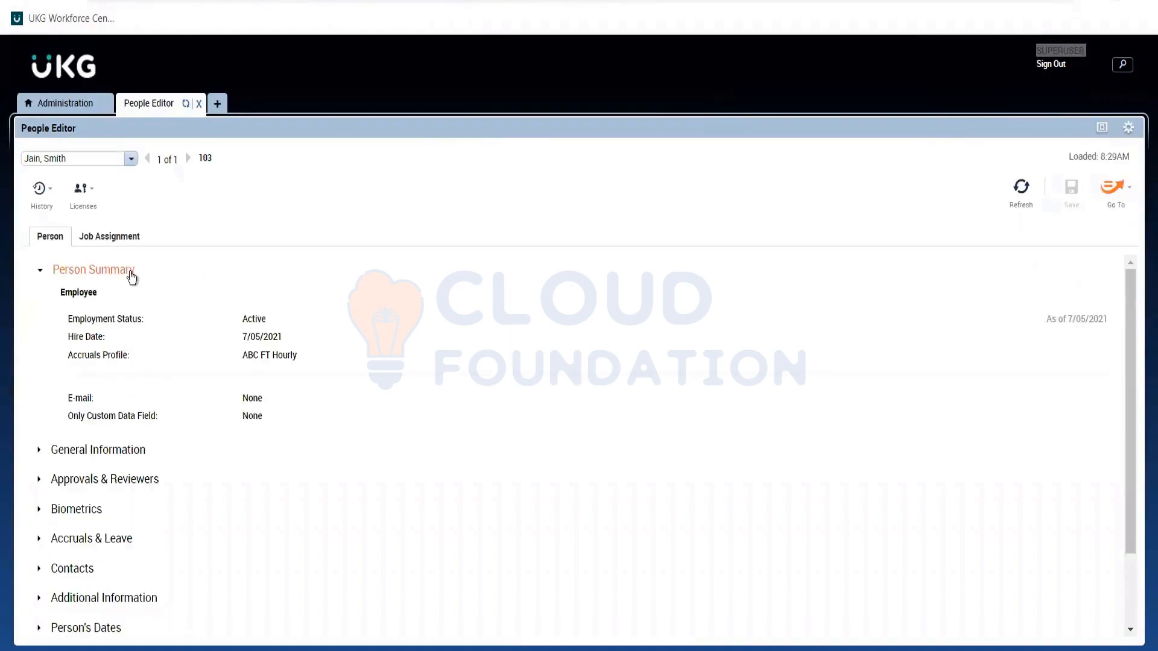
# Review the Primary Account details in the employee's job assignment, including the percentage allocation and adjustment rules.
pyautogui.click(131, 272)
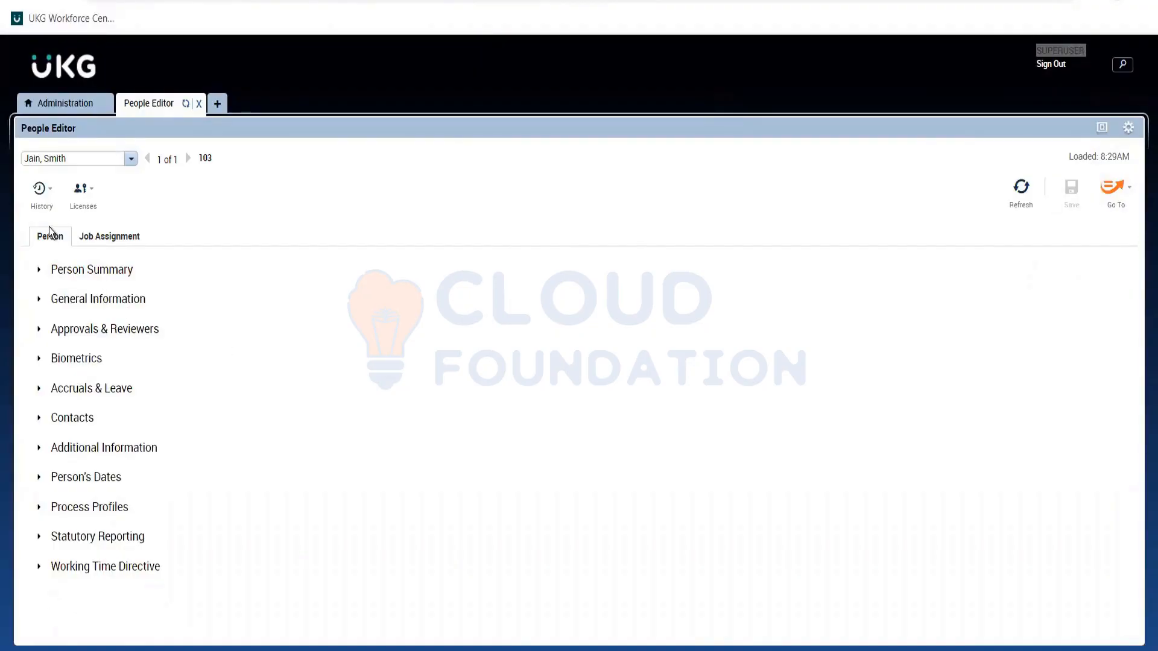
pyautogui.click(92, 236)
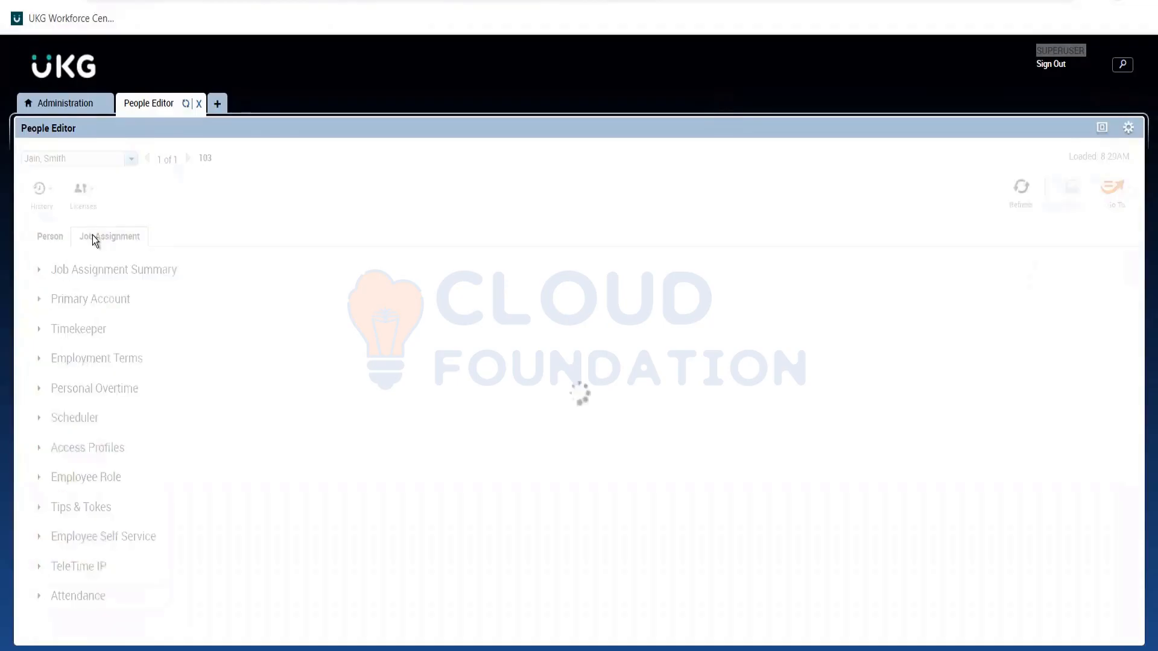
pyautogui.click(100, 272)
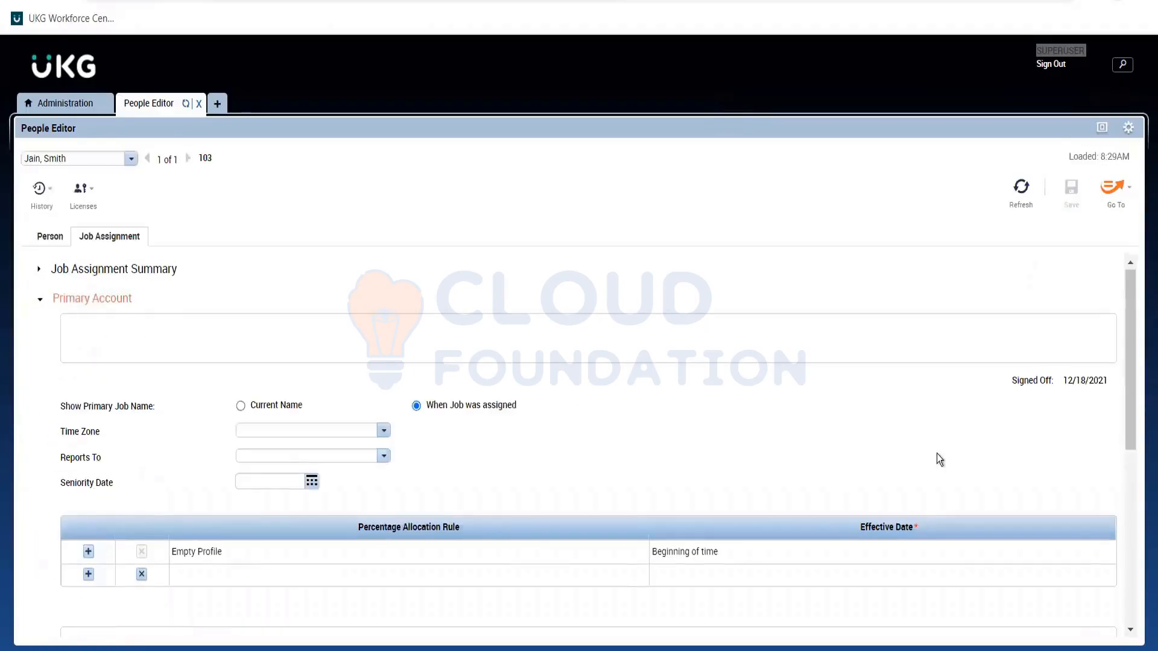
pyautogui.moveTo(1129, 298); pyautogui.dragTo(1128, 309)
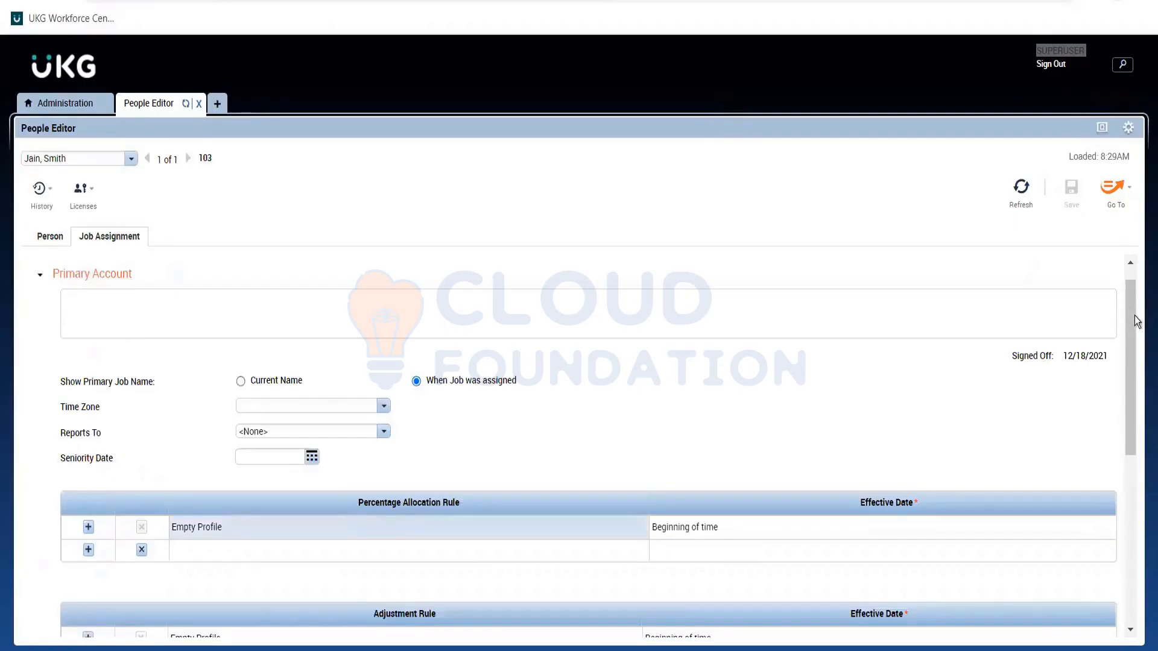
pyautogui.scroll(-3, 1134, 335)
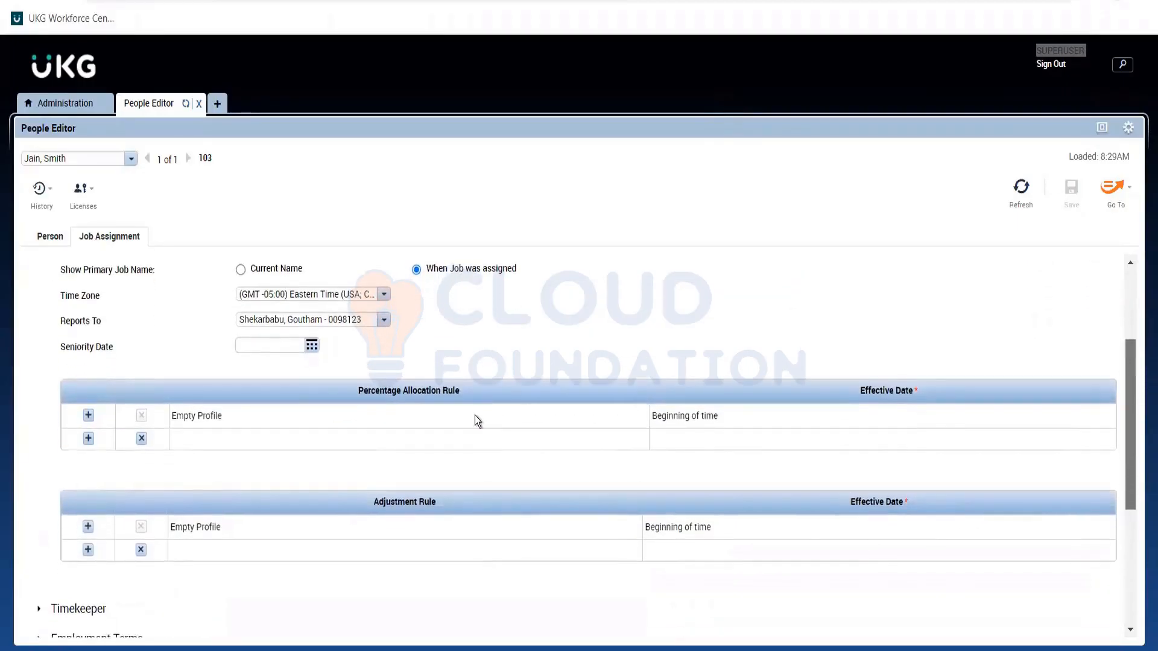
pyautogui.scroll(1, 118, 283)
pyautogui.scroll(3, 117, 298)
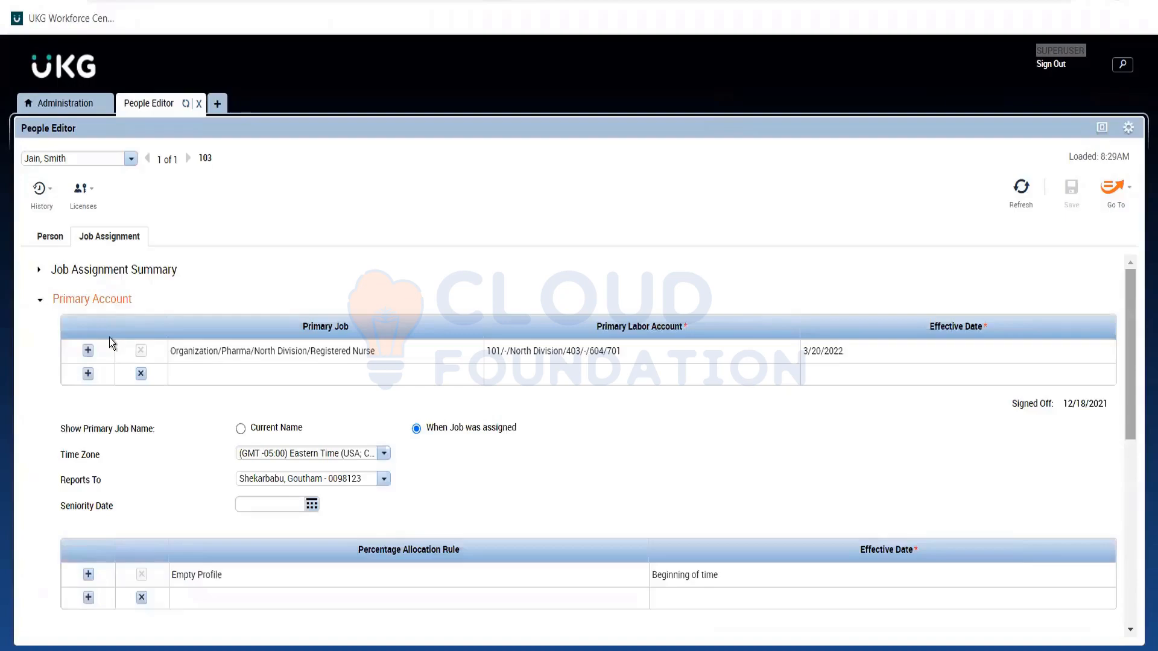
pyautogui.click(90, 299)
# Add Aus FT as a new pay rule entry in the employee's Timekeeper settings.
pyautogui.click(80, 330)
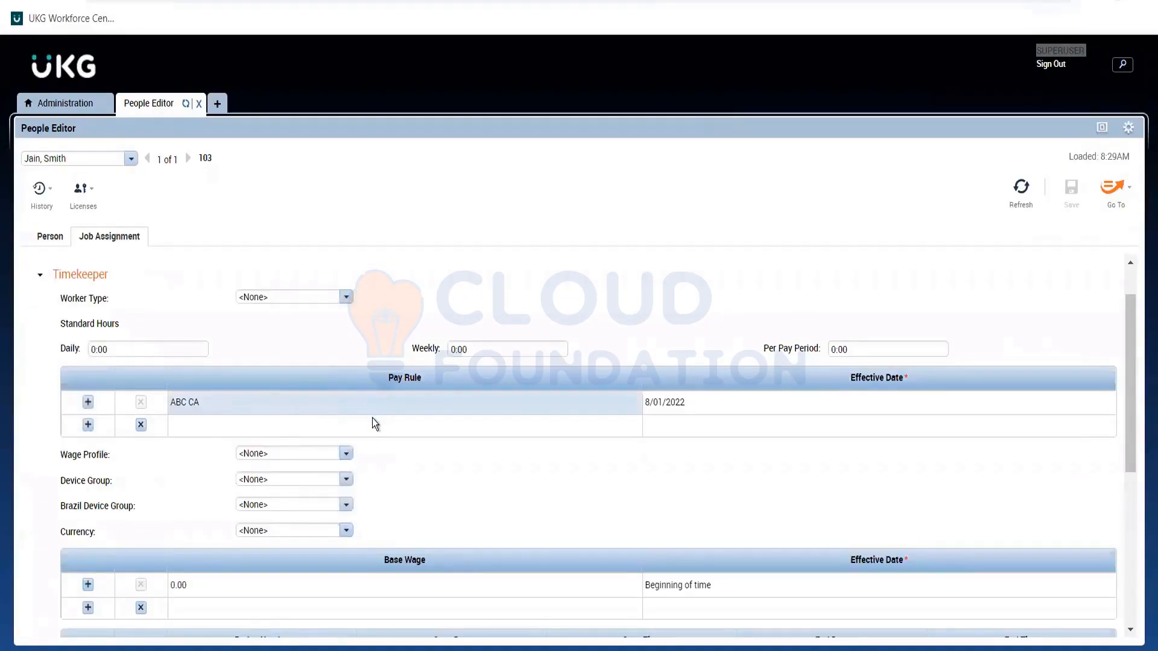
pyautogui.click(306, 431)
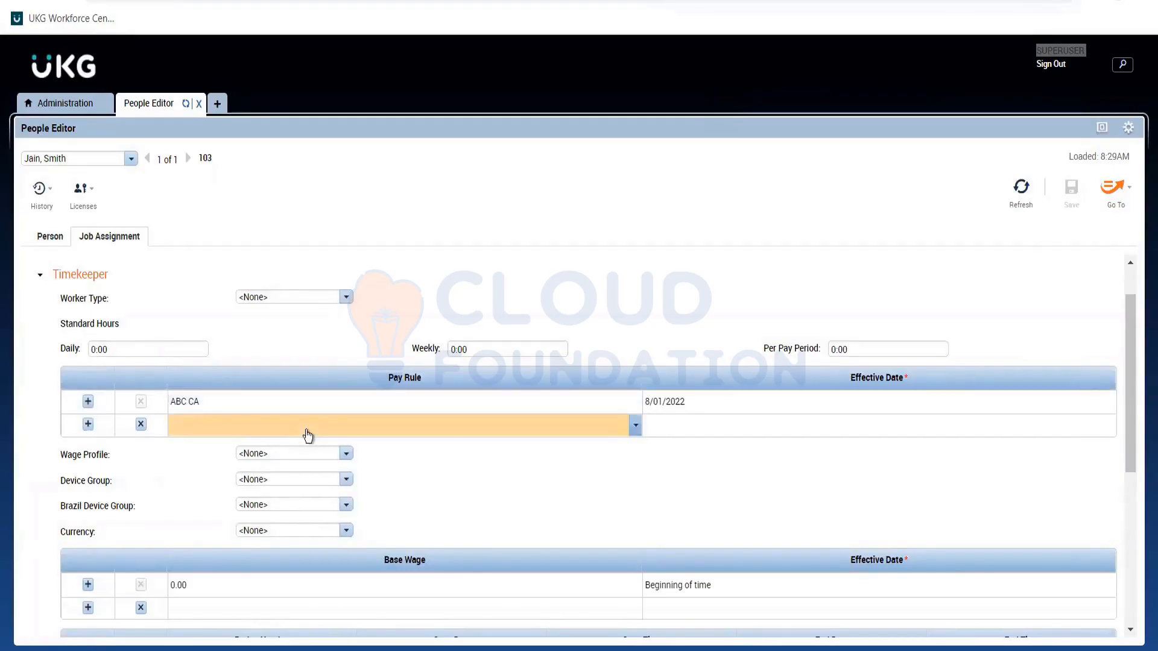
pyautogui.click(308, 434)
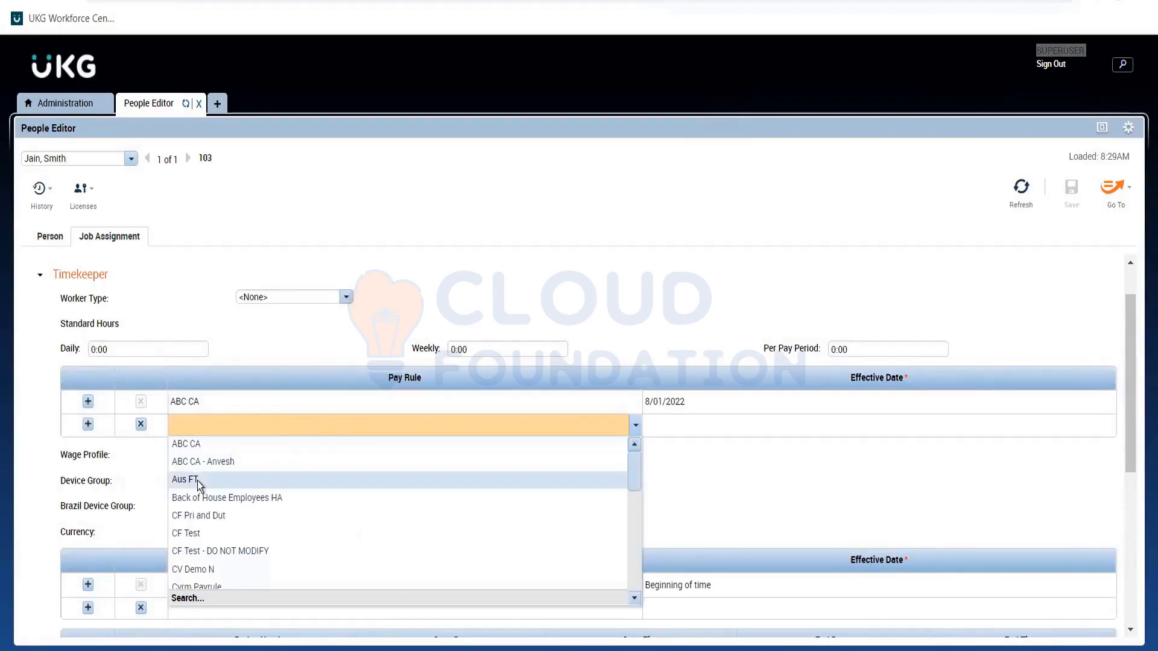
pyautogui.click(403, 426)
pyautogui.click(402, 427)
# Make the employee's Aus FT pay rule effective from 11/01/2022 and save the record.
pyautogui.click(671, 425)
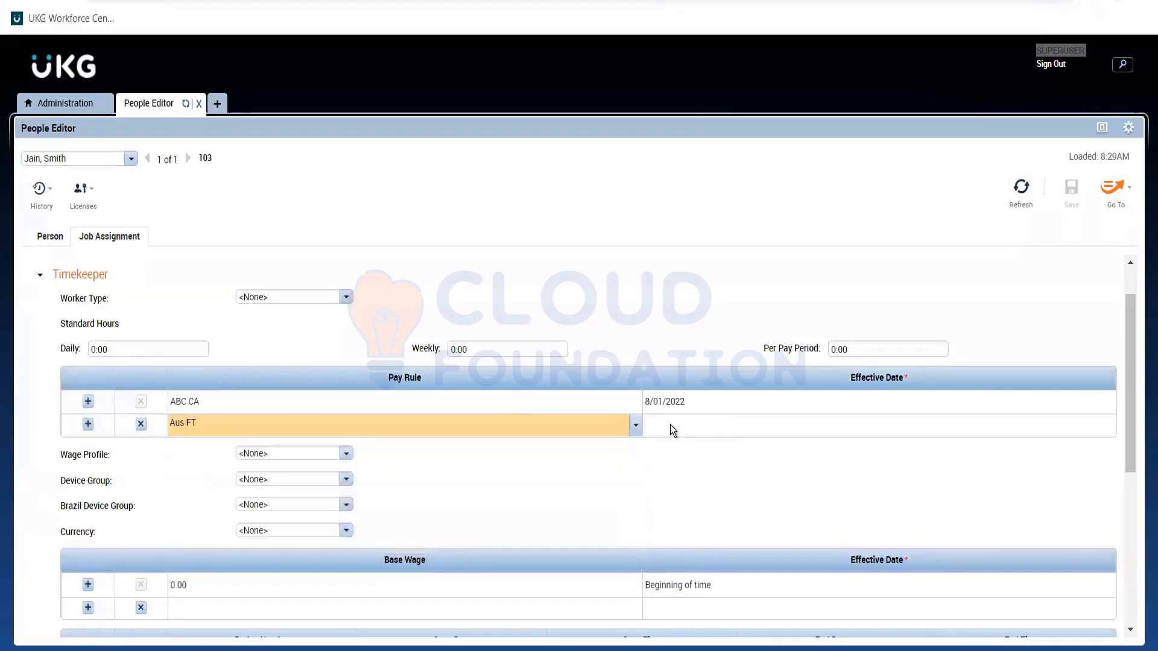
pyautogui.click(671, 425)
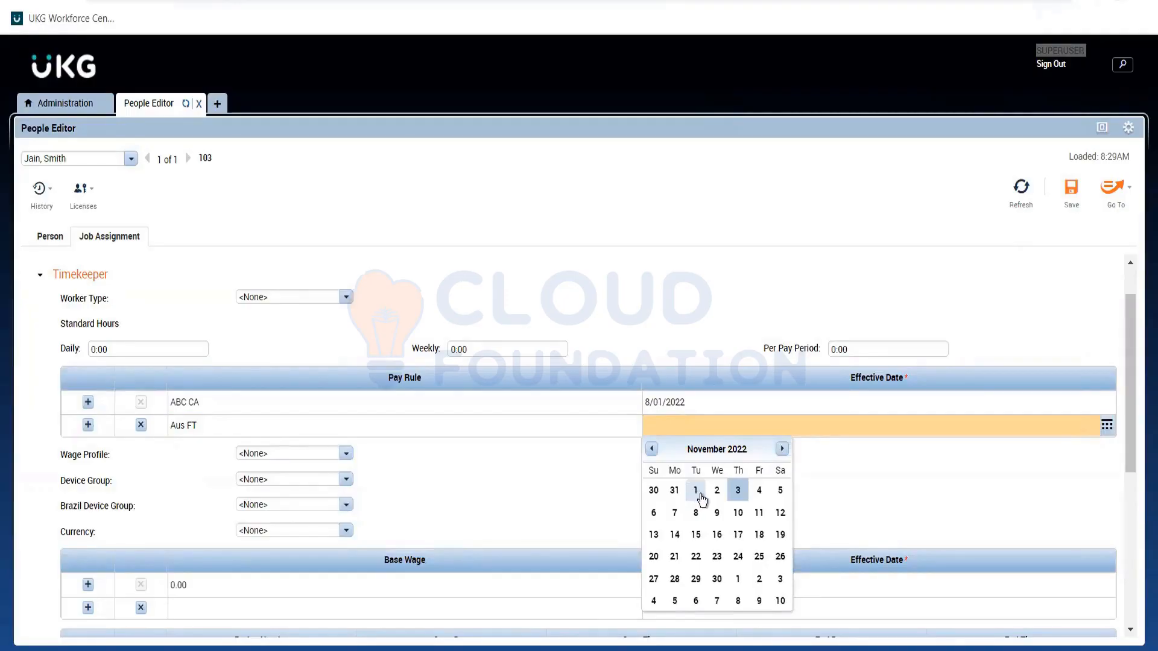
pyautogui.click(697, 492)
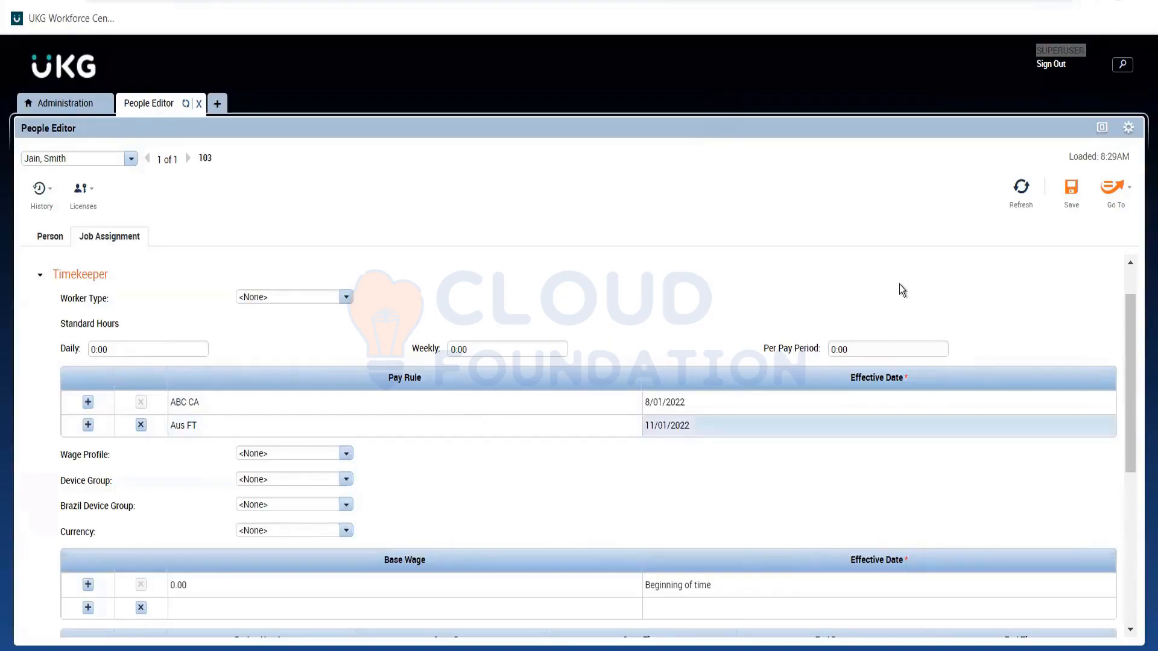
pyautogui.click(1071, 188)
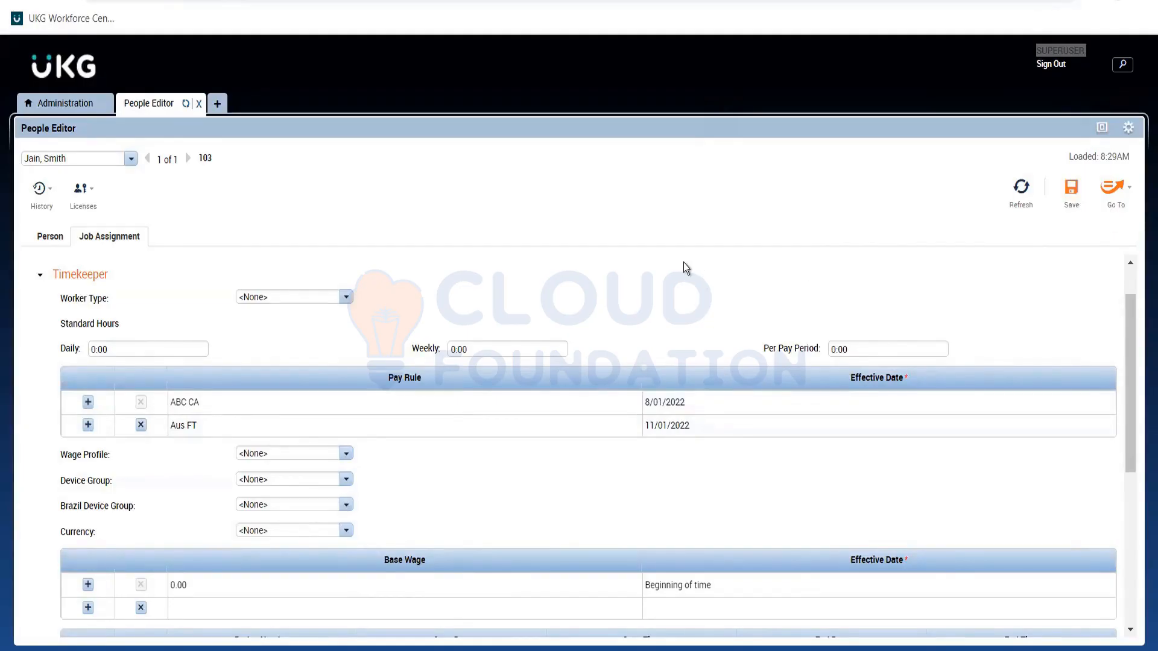
pyautogui.click(1069, 203)
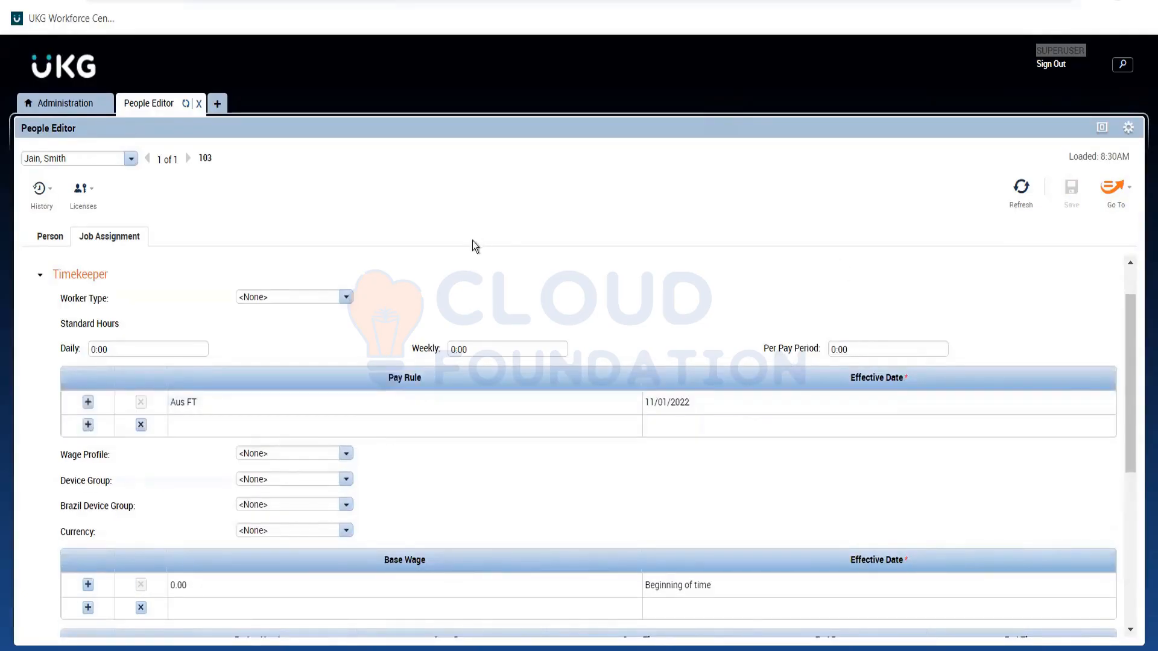
# Go to the employee's timecard and expand the accruals and totals details beneath the punch grid.
pyautogui.click(1118, 197)
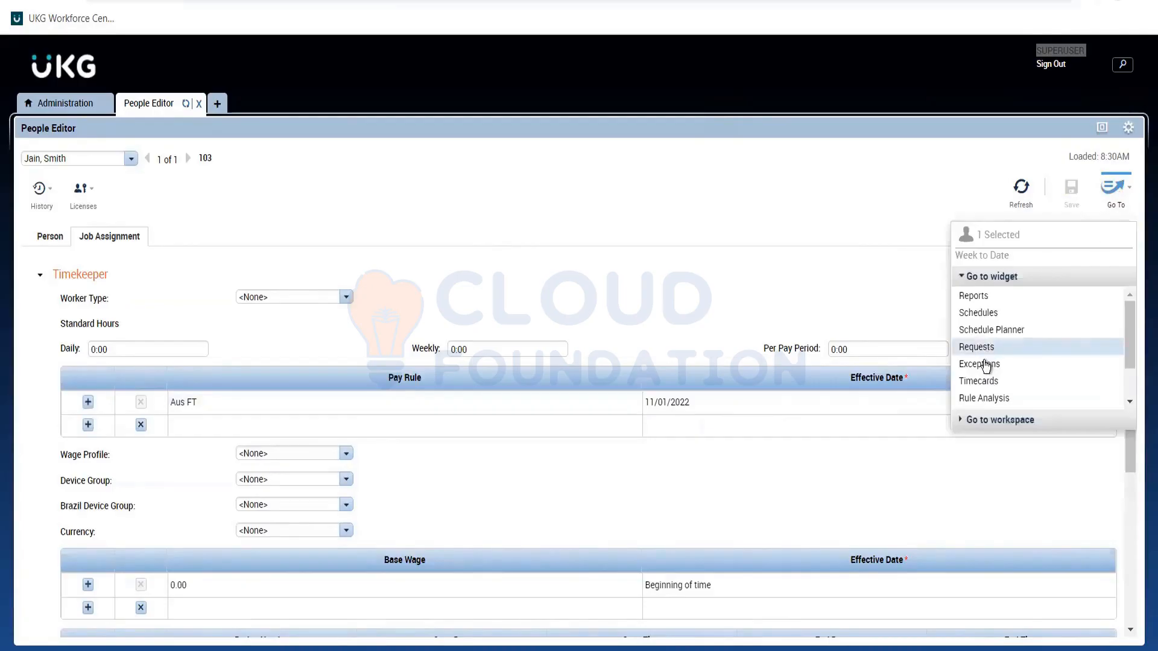
pyautogui.click(983, 382)
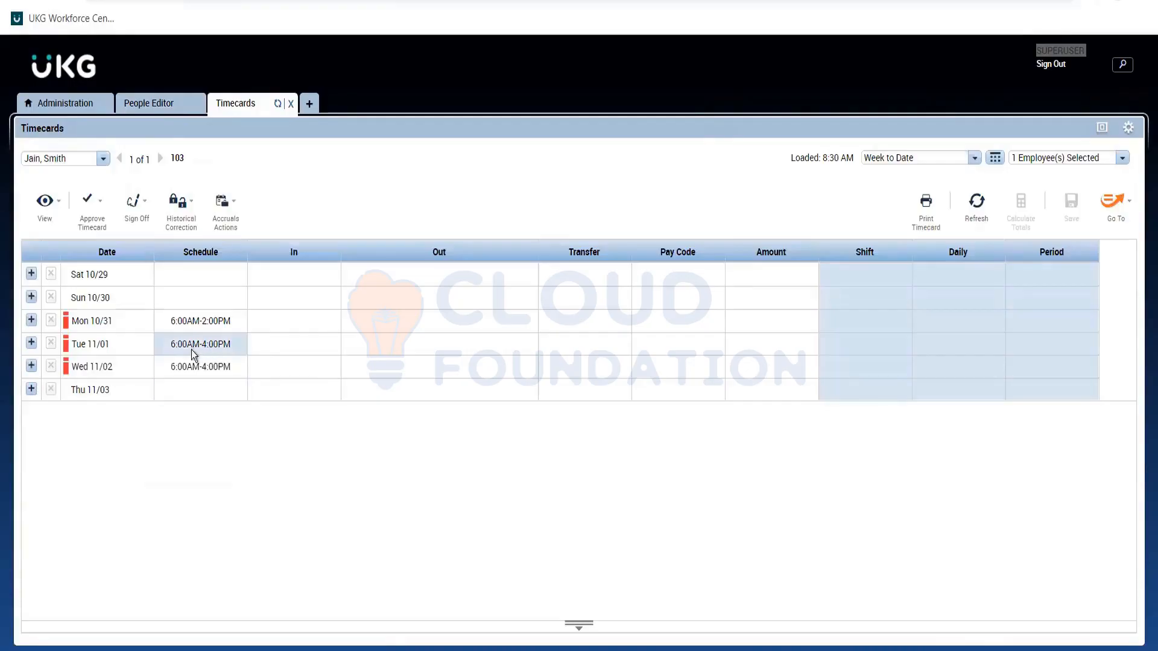
pyautogui.click(139, 343)
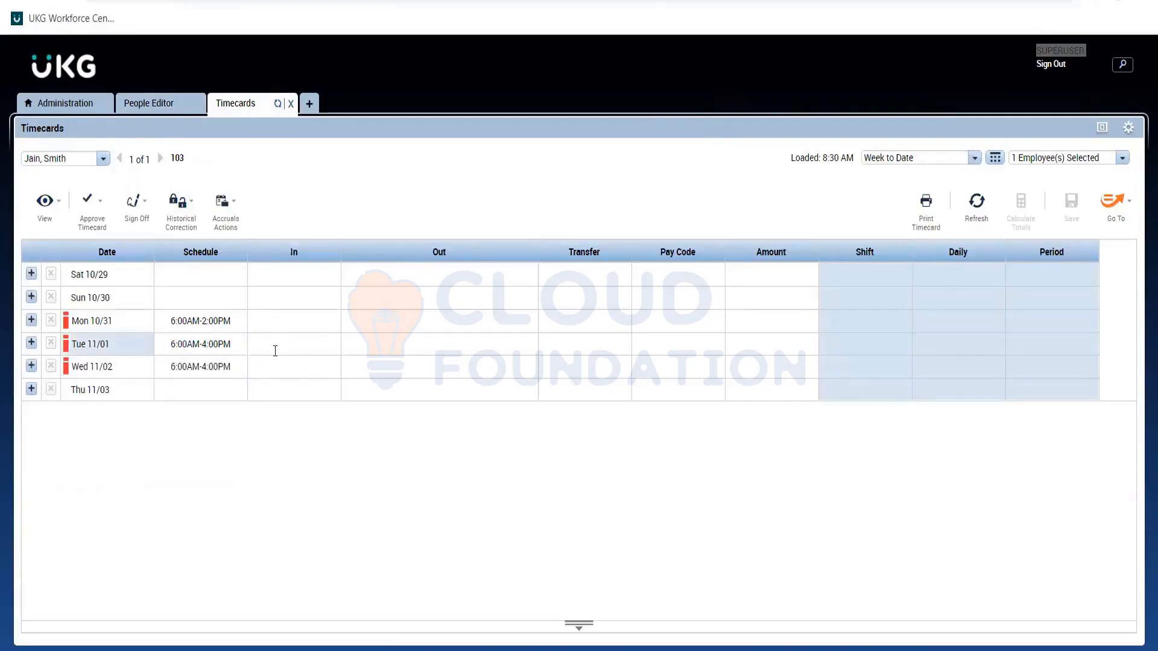
pyautogui.press('Tab')
pyautogui.press('Tab')
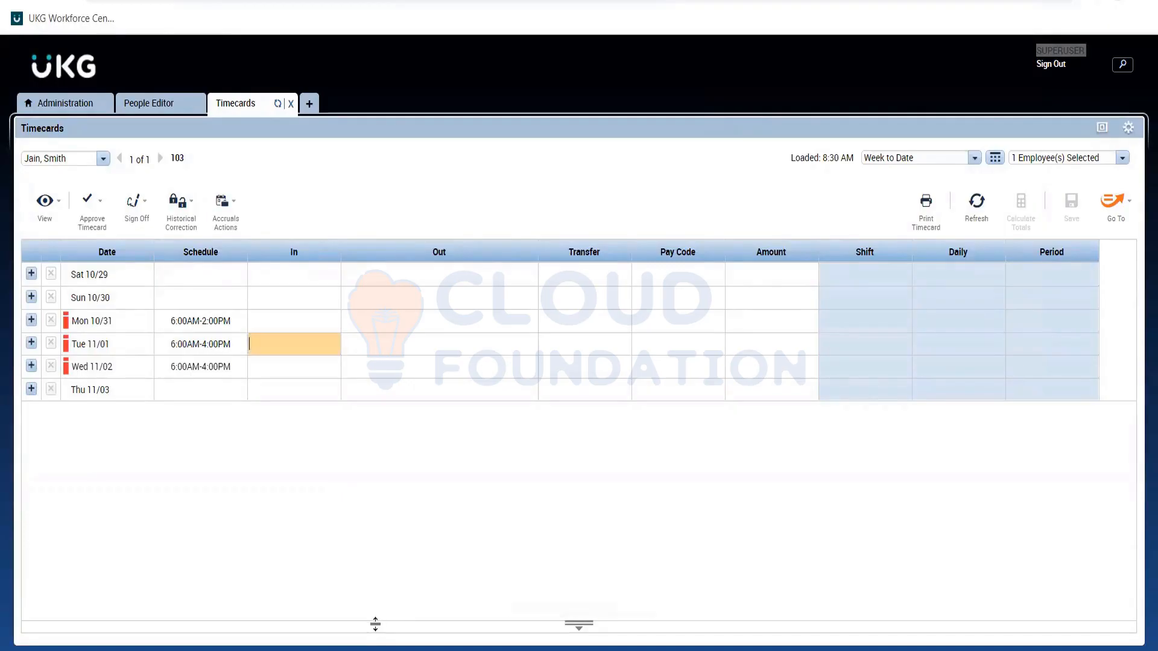
pyautogui.click(375, 623)
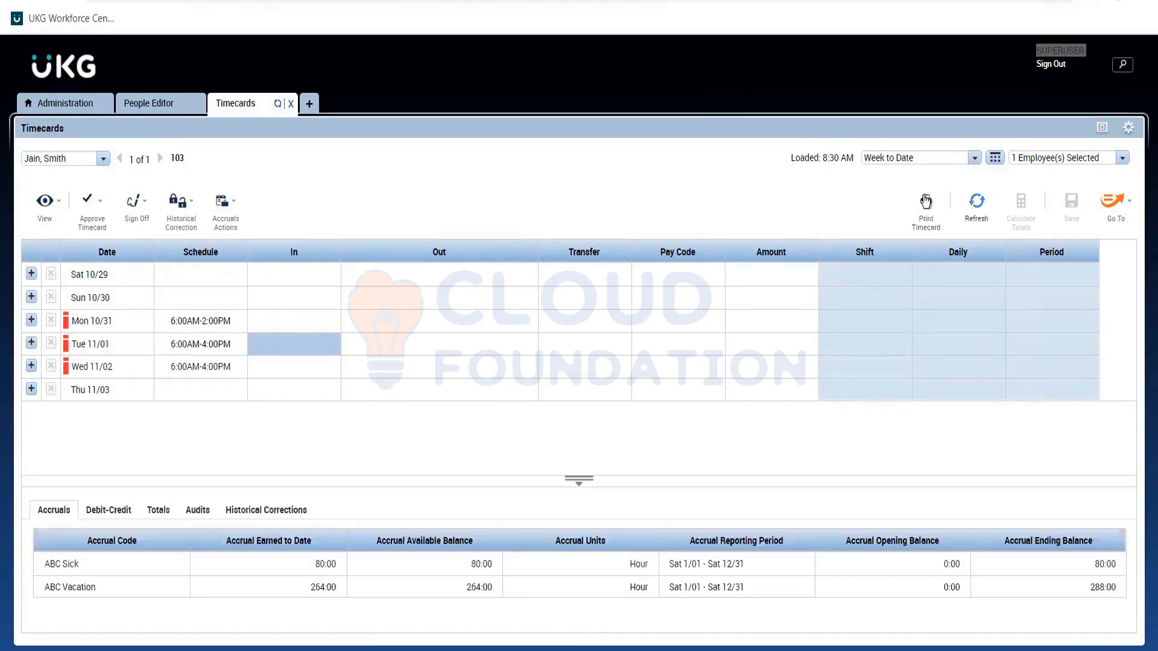
# Show the Current Pay Period in the timecard and enter an 8:00AM in-punch for Sat 11/05.
pyautogui.click(974, 158)
pyautogui.click(905, 191)
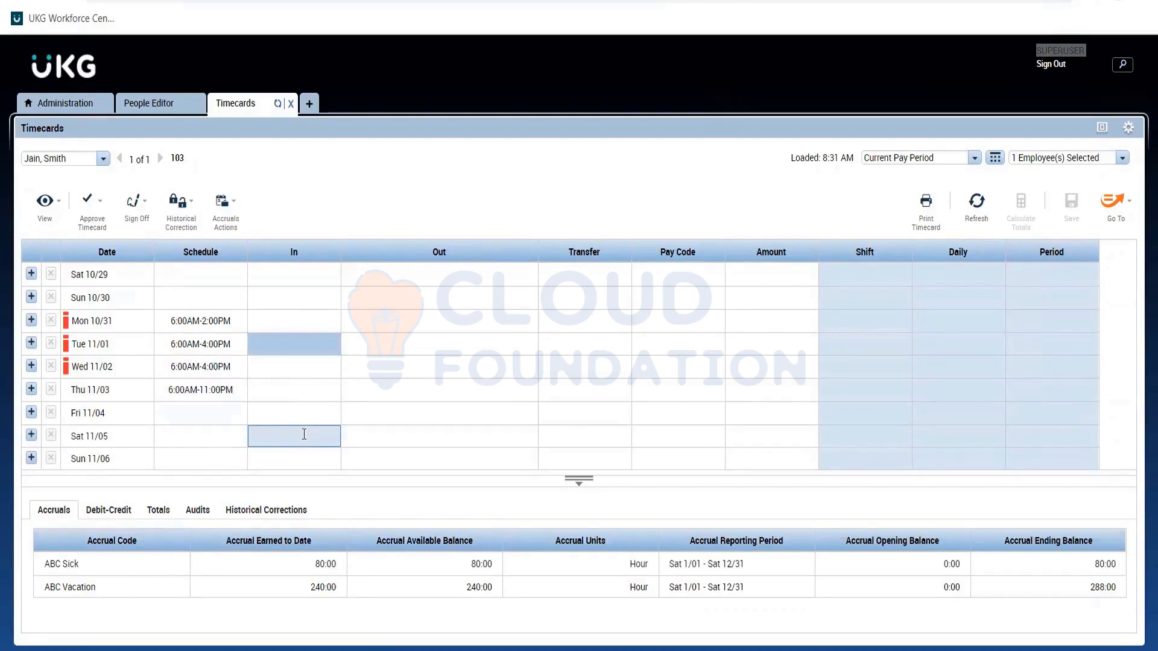
pyautogui.click(304, 434)
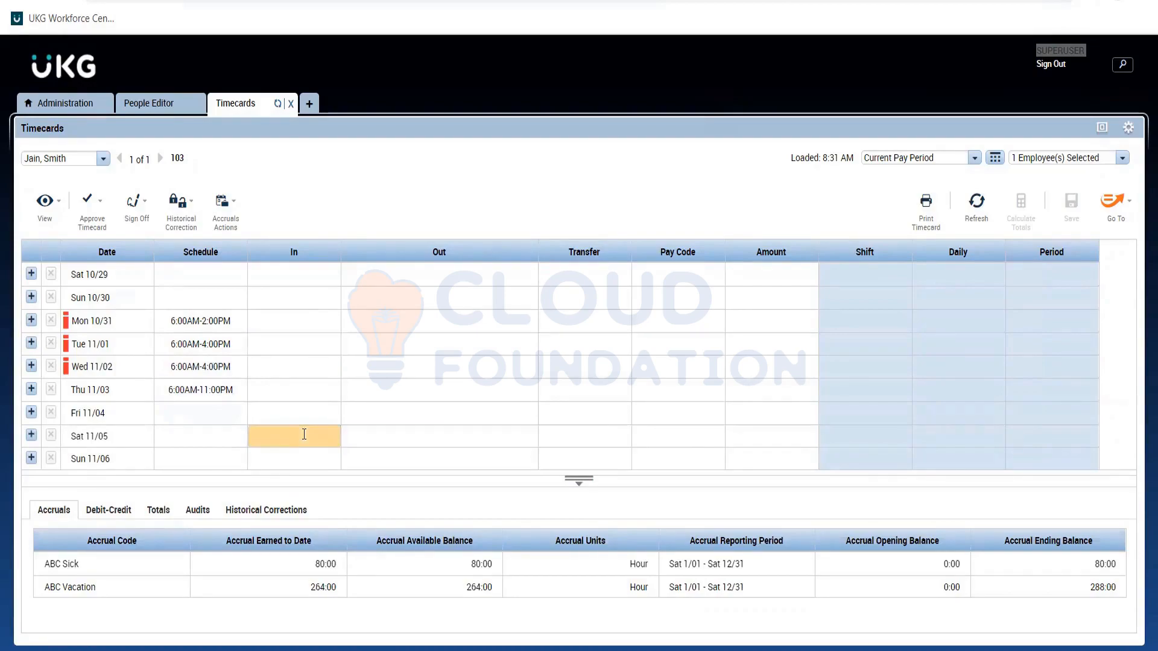
pyautogui.write('6a')
pyautogui.click(526, 436)
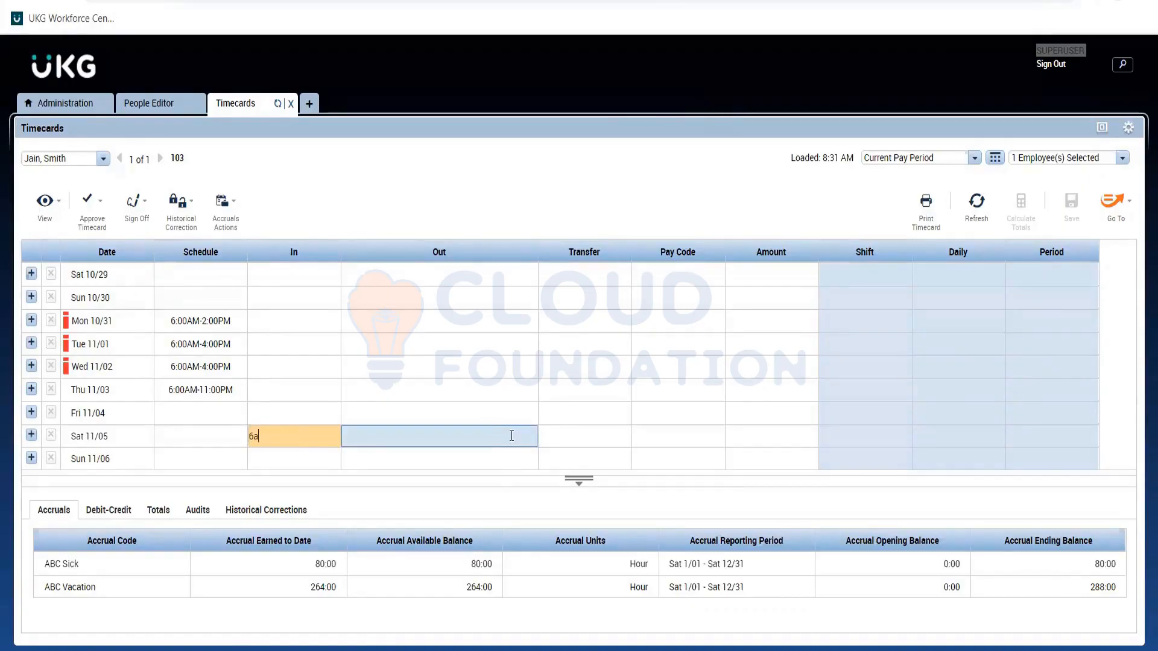
pyautogui.click(511, 435)
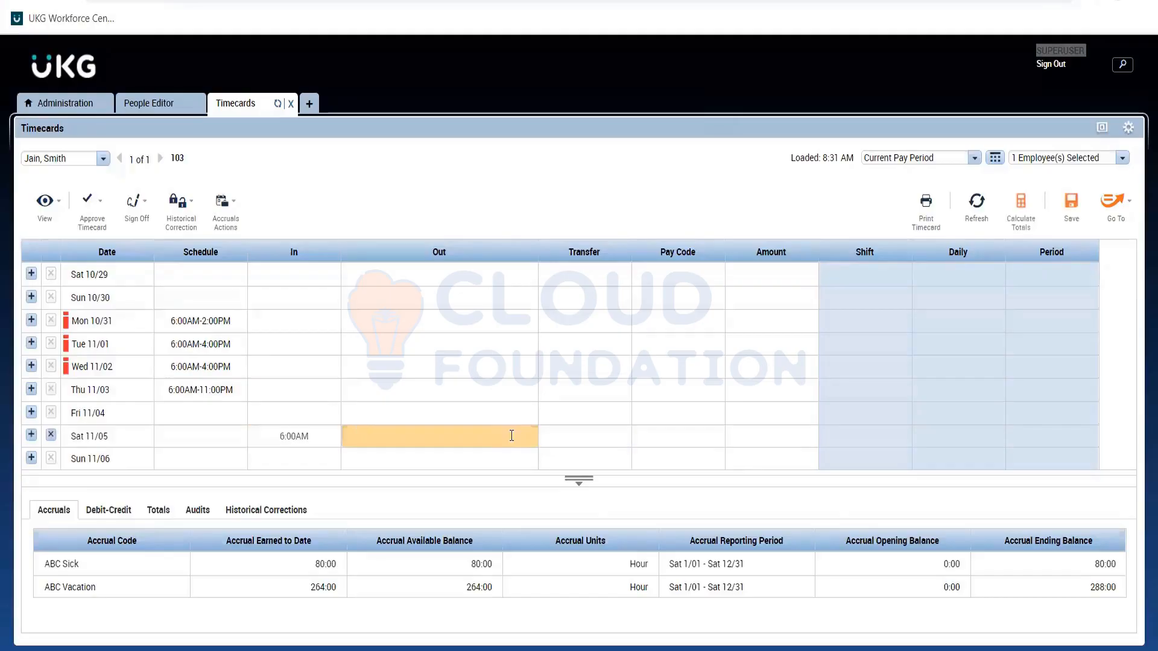
pyautogui.click(308, 438)
pyautogui.click(308, 439)
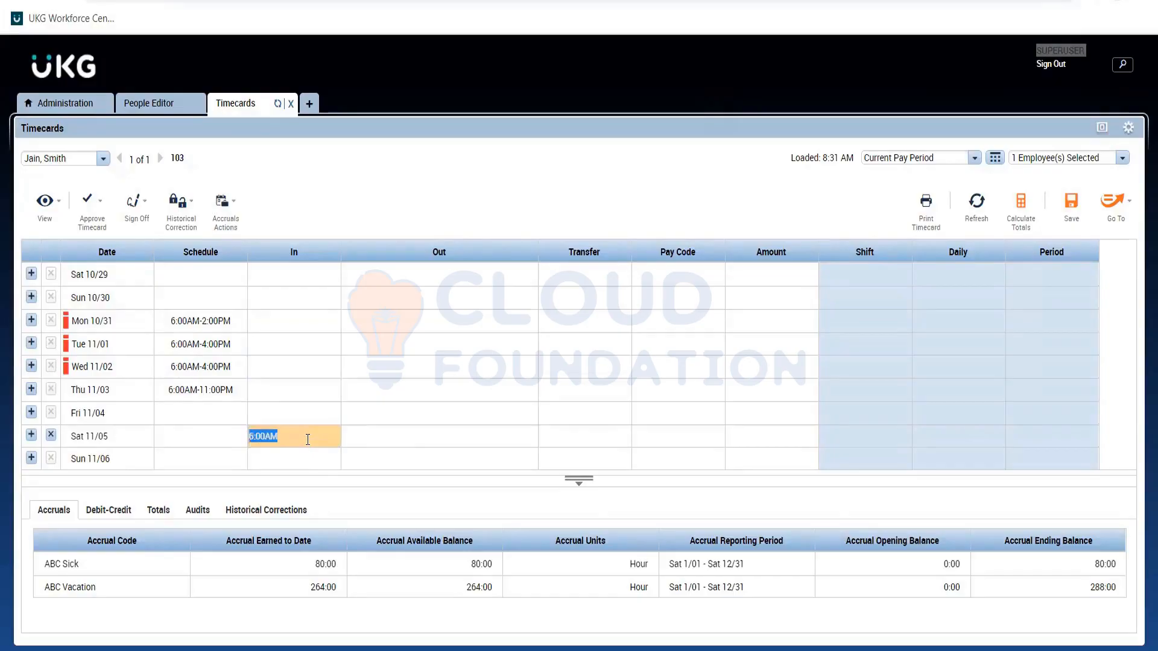
pyautogui.write('8a')
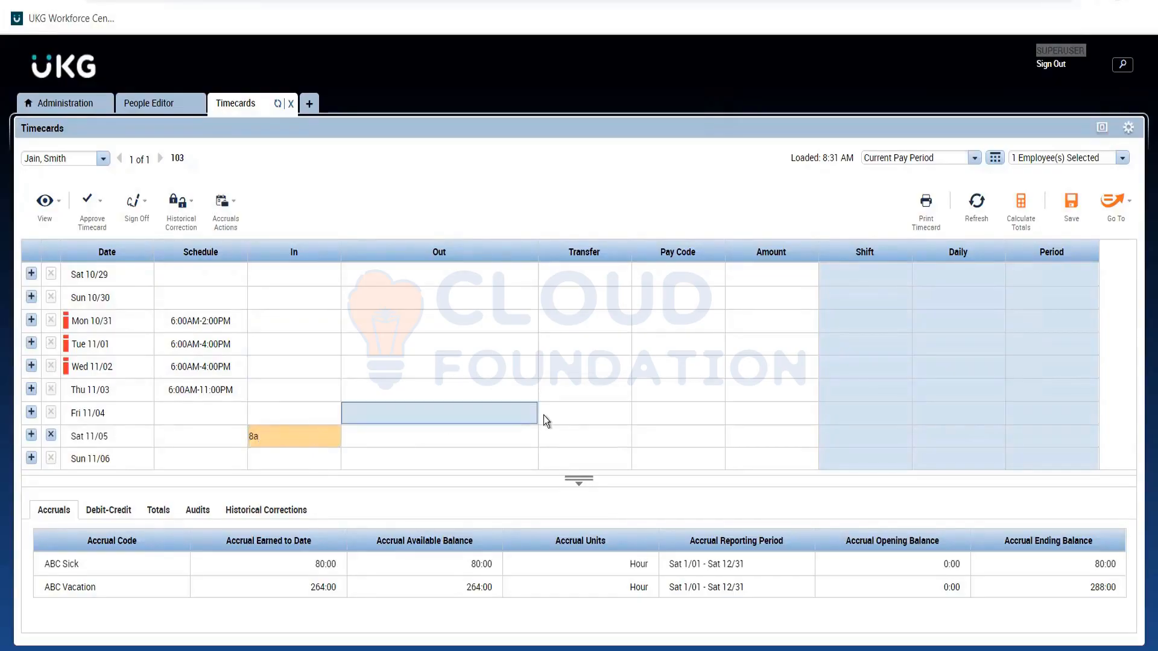
# Enter a 2:00PM out-punch for Sat 11/05 and save the timecard.
pyautogui.click(524, 436)
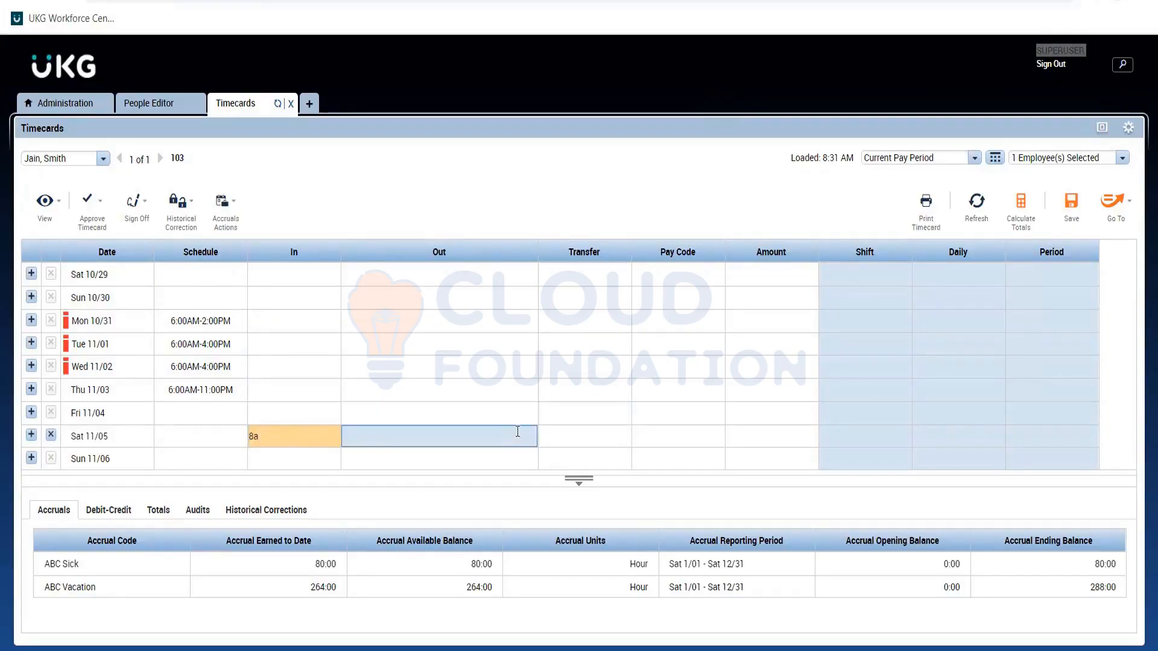
pyautogui.write('2p')
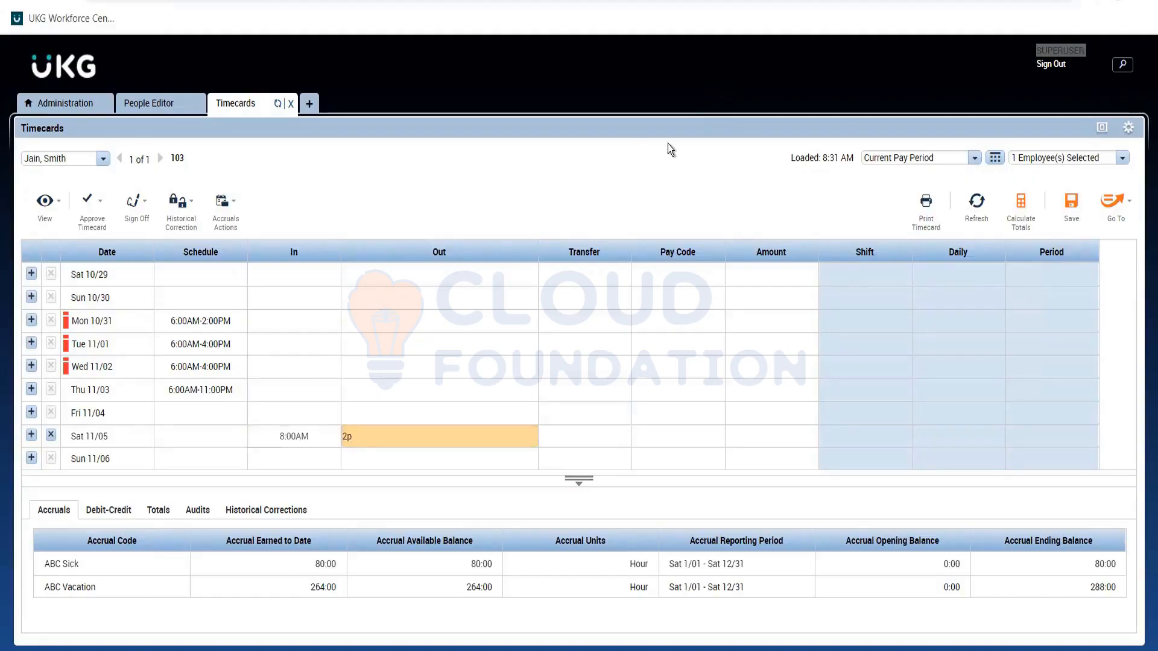
pyautogui.click(653, 208)
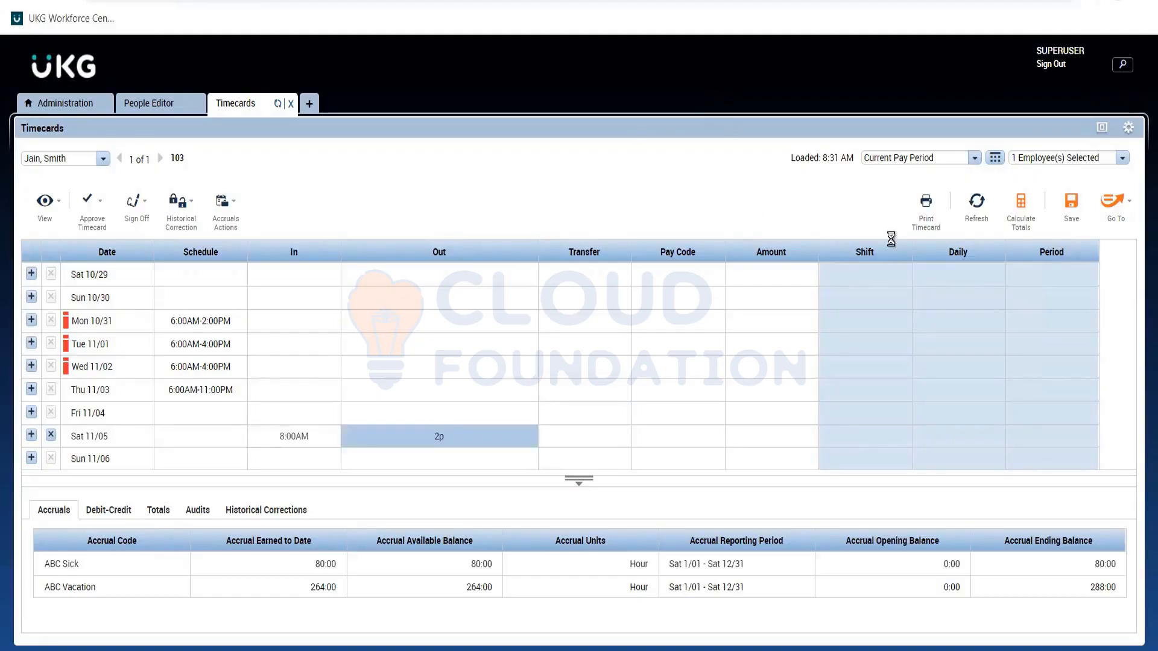
pyautogui.click(1071, 201)
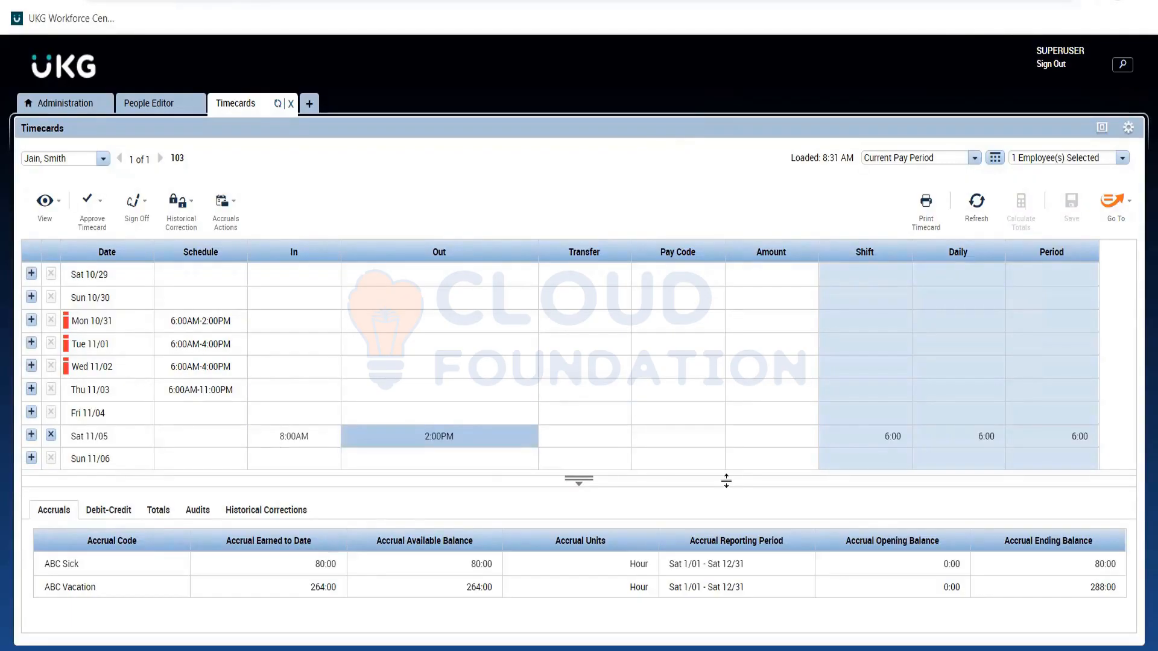
# Enlarge the details area beneath the punch grid and check the pay code totals for the Sat 11/05 shift.
pyautogui.moveTo(725, 478); pyautogui.dragTo(724, 462)
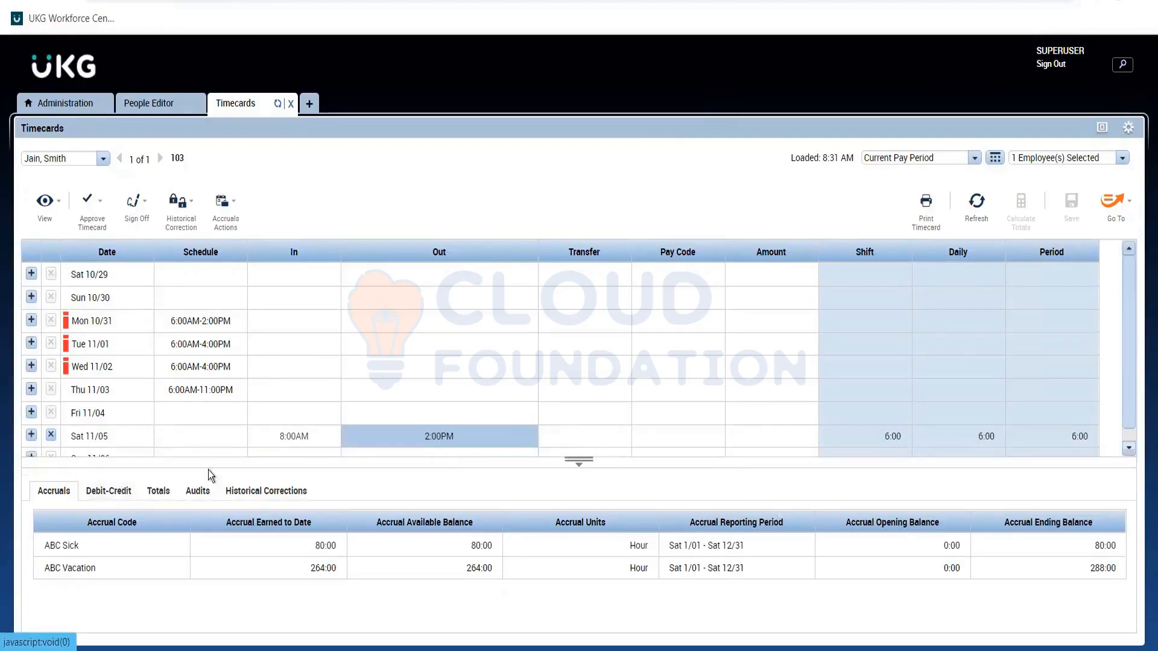
pyautogui.click(163, 493)
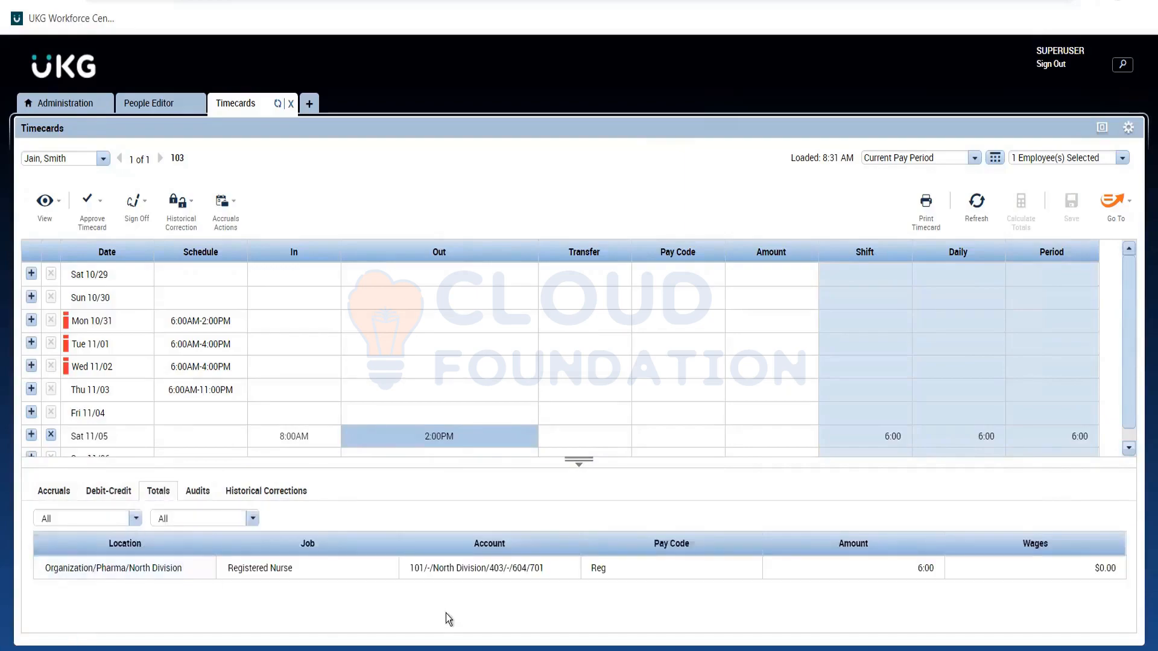
pyautogui.click(356, 434)
pyautogui.click(959, 423)
pyautogui.click(683, 569)
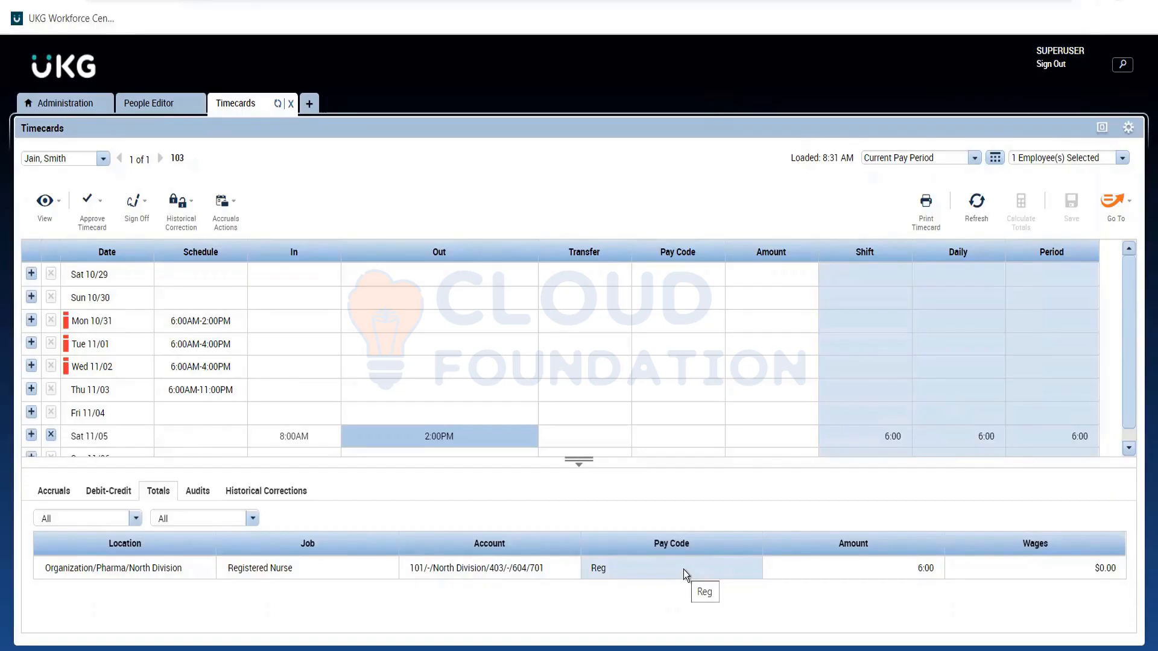
# Set the Sat 11/05 out-punch to 2:30PM and save the timecard to recalculate the totals.
pyautogui.click(445, 439)
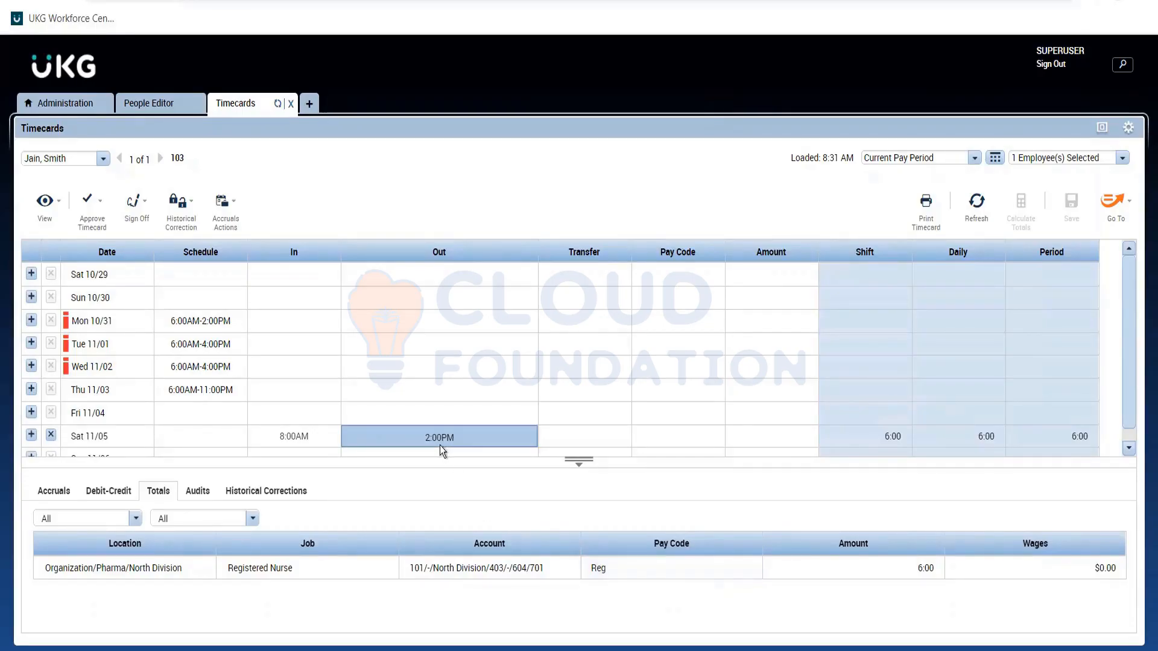
pyautogui.click(435, 438)
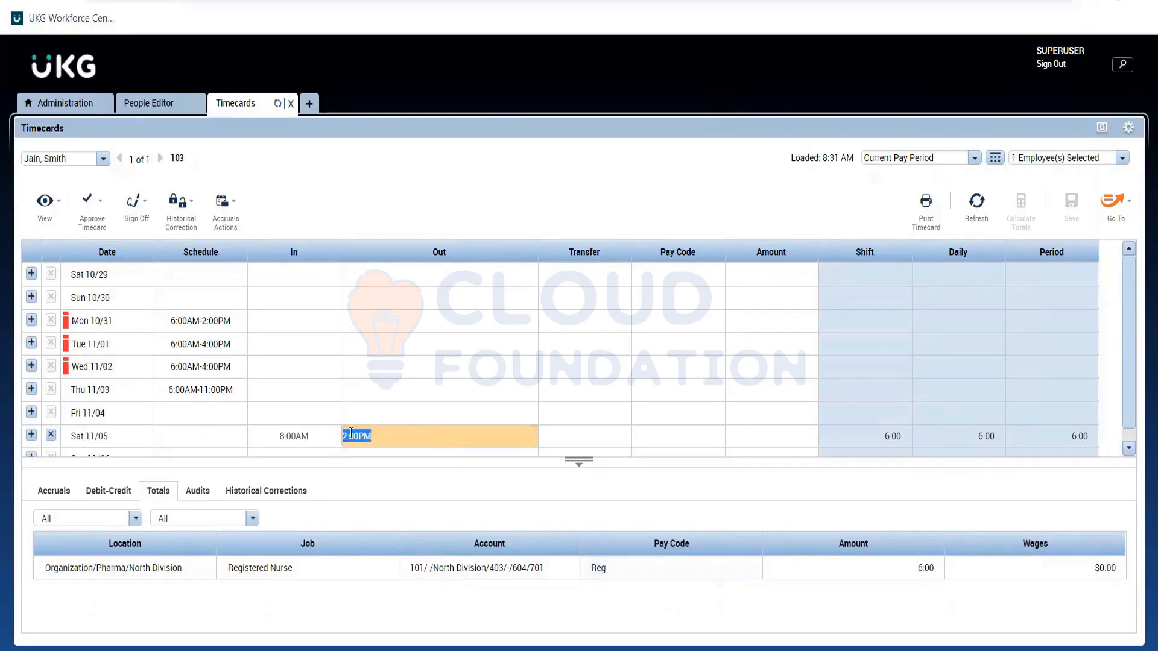
pyautogui.click(354, 436)
pyautogui.press('BackSpace')
pyautogui.write('3')
pyautogui.click(608, 220)
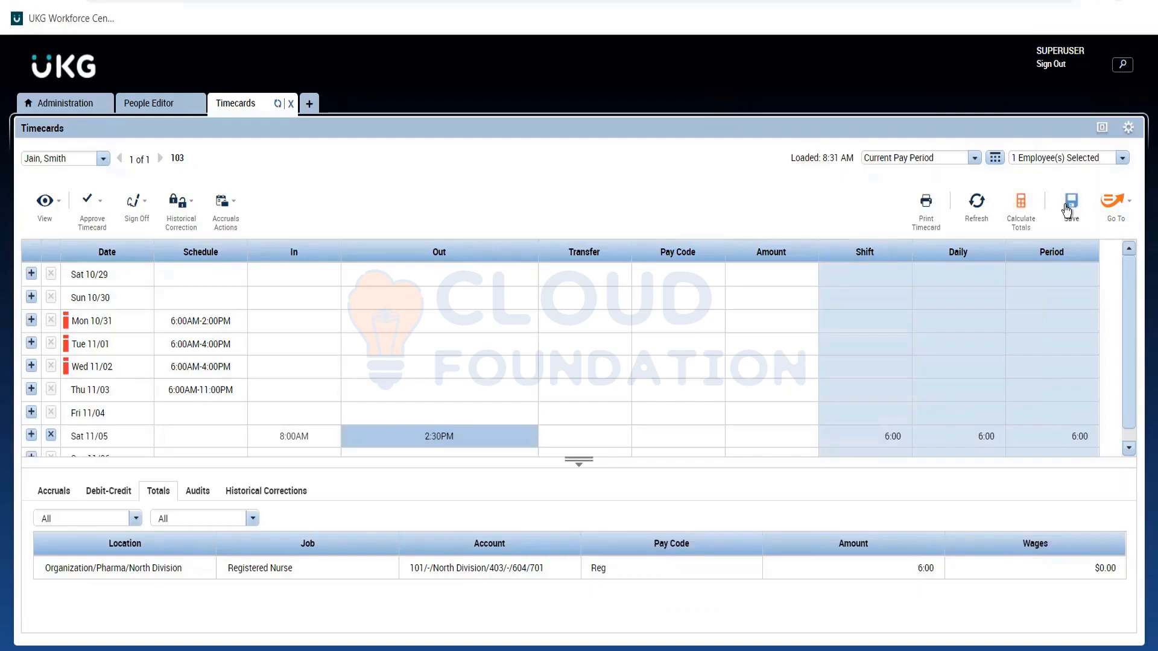
pyautogui.click(1067, 211)
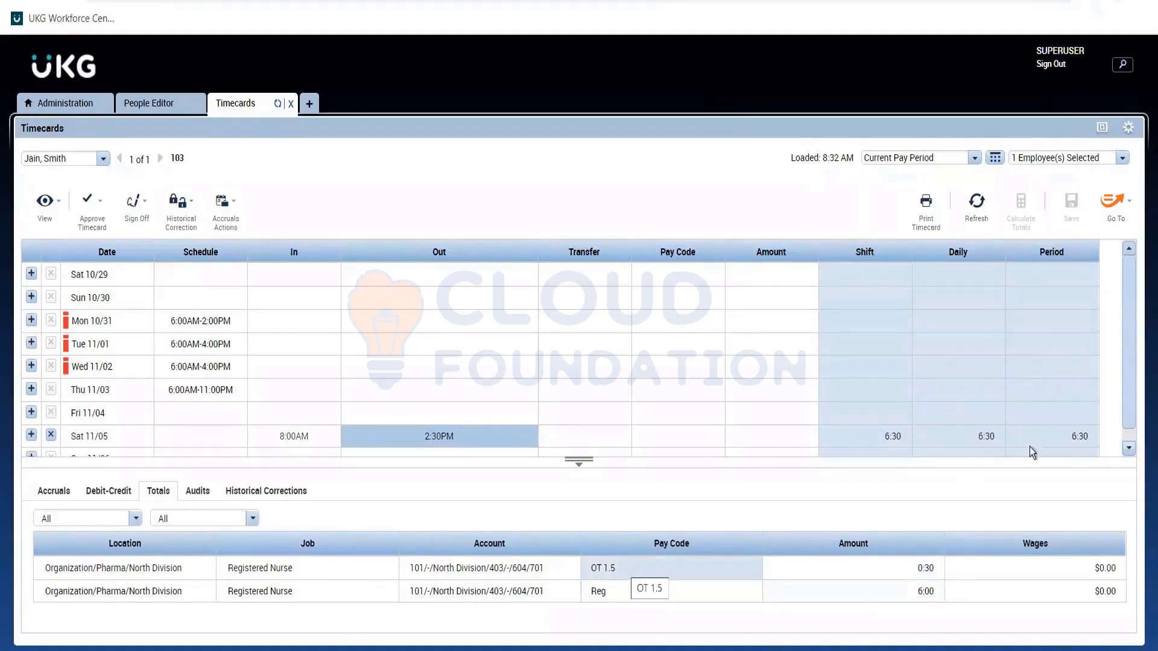
# Set the Sat 11/05 out-punch to 4:01PM, save the timecard and check the recalculated shift total.
pyautogui.moveTo(1134, 418); pyautogui.dragTo(1132, 427)
pyautogui.click(429, 427)
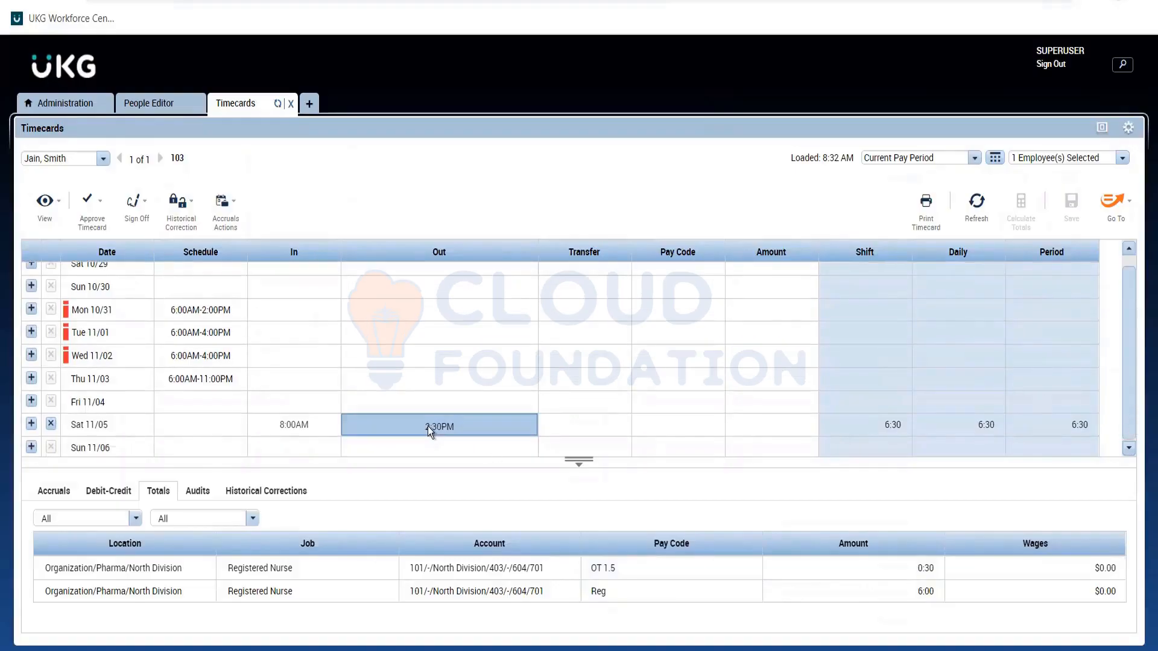
pyautogui.click(357, 428)
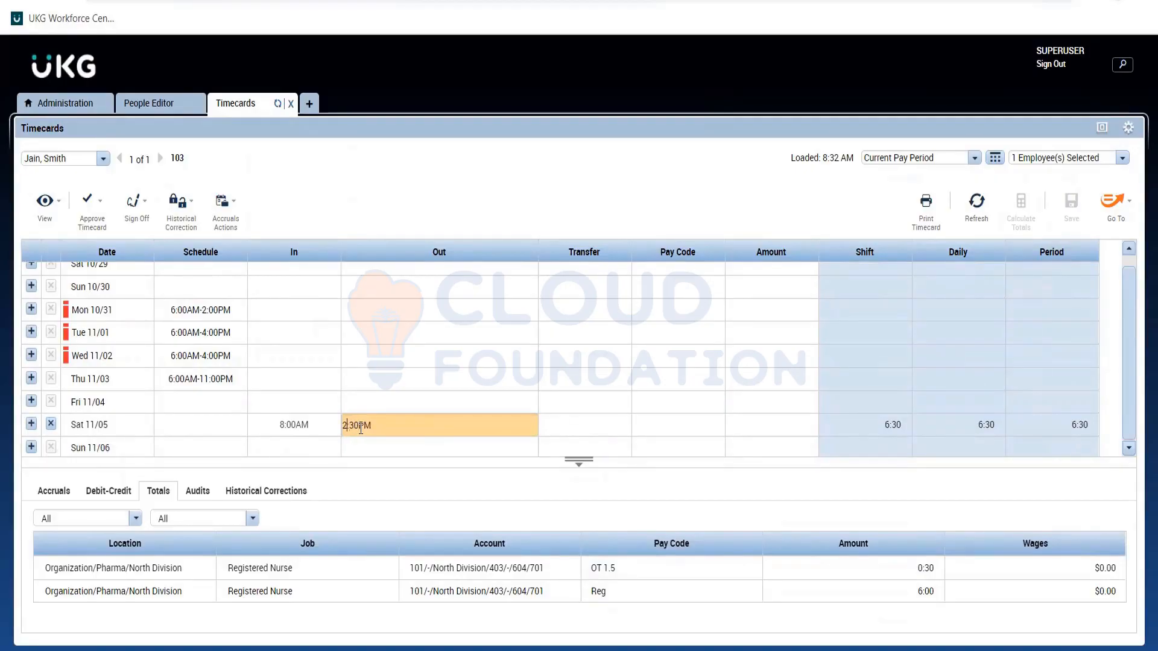
pyautogui.press('BackSpace')
pyautogui.write('4')
pyautogui.press('BackSpace')
pyautogui.press('BackSpace')
pyautogui.write('01')
pyautogui.click(689, 230)
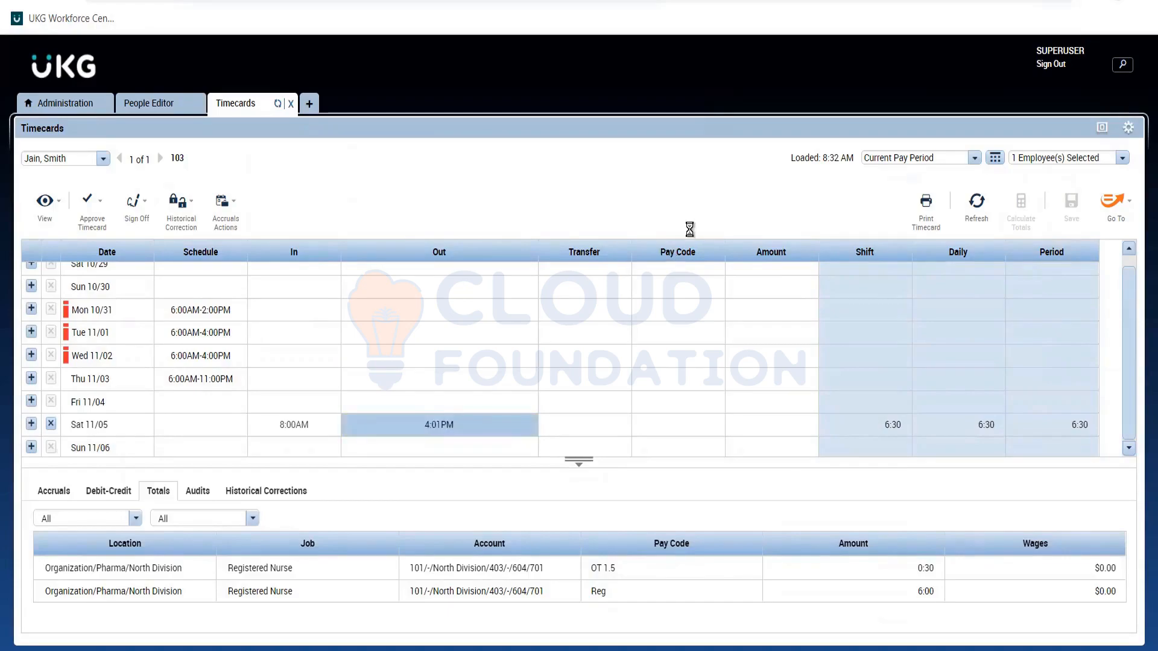
pyautogui.click(1066, 209)
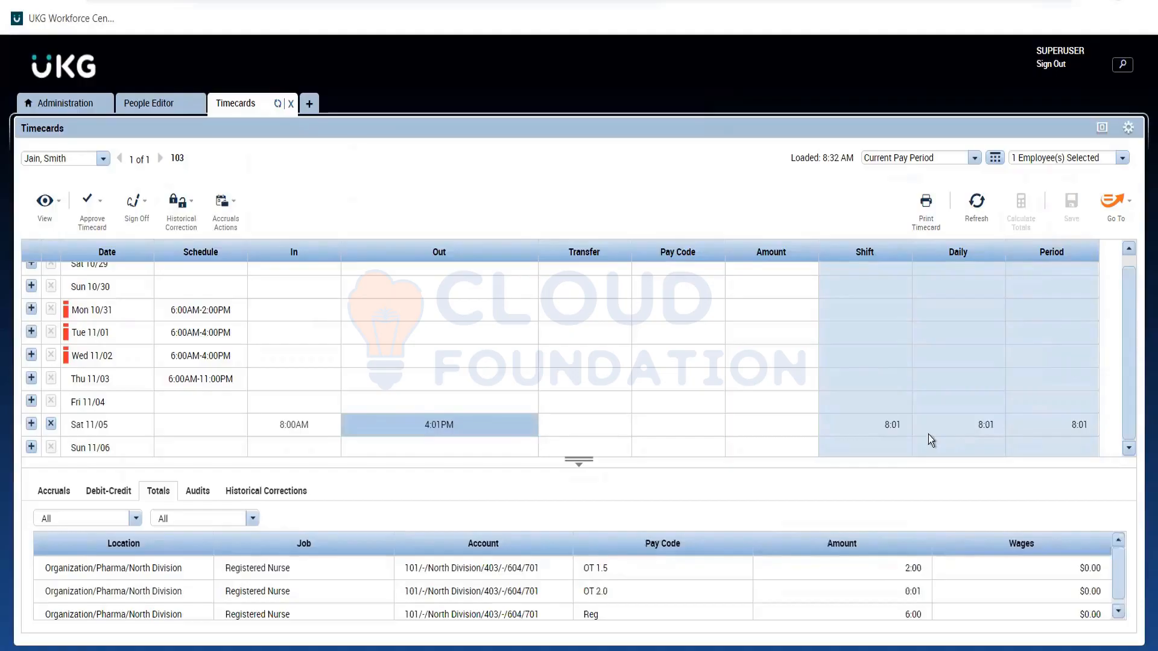
pyautogui.click(893, 430)
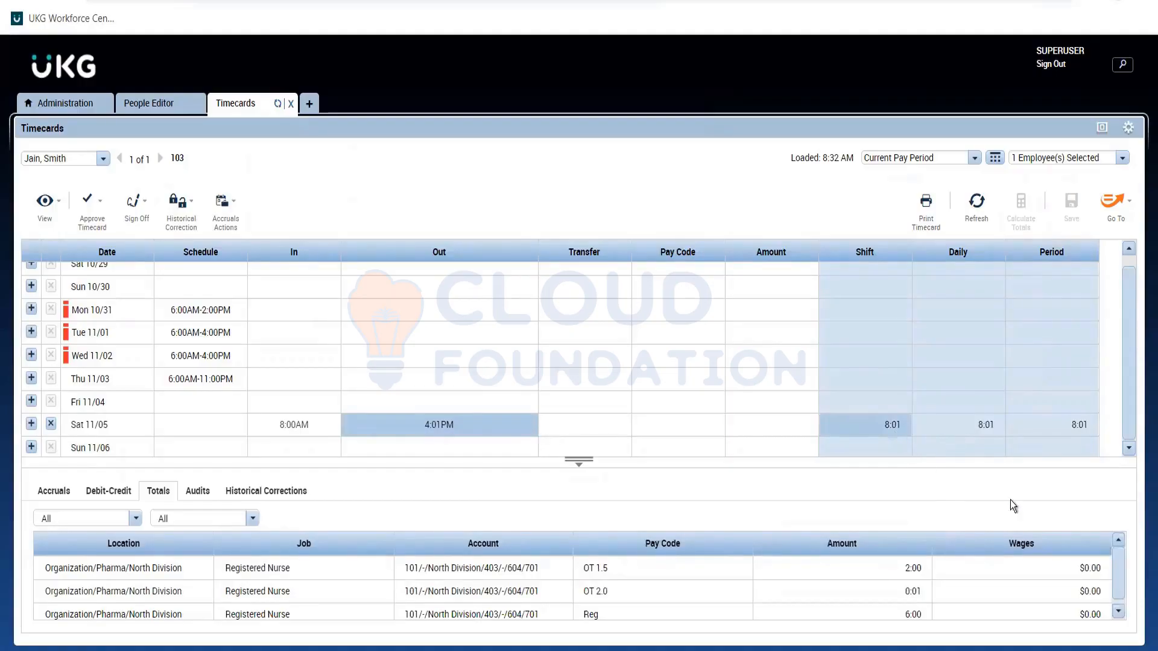
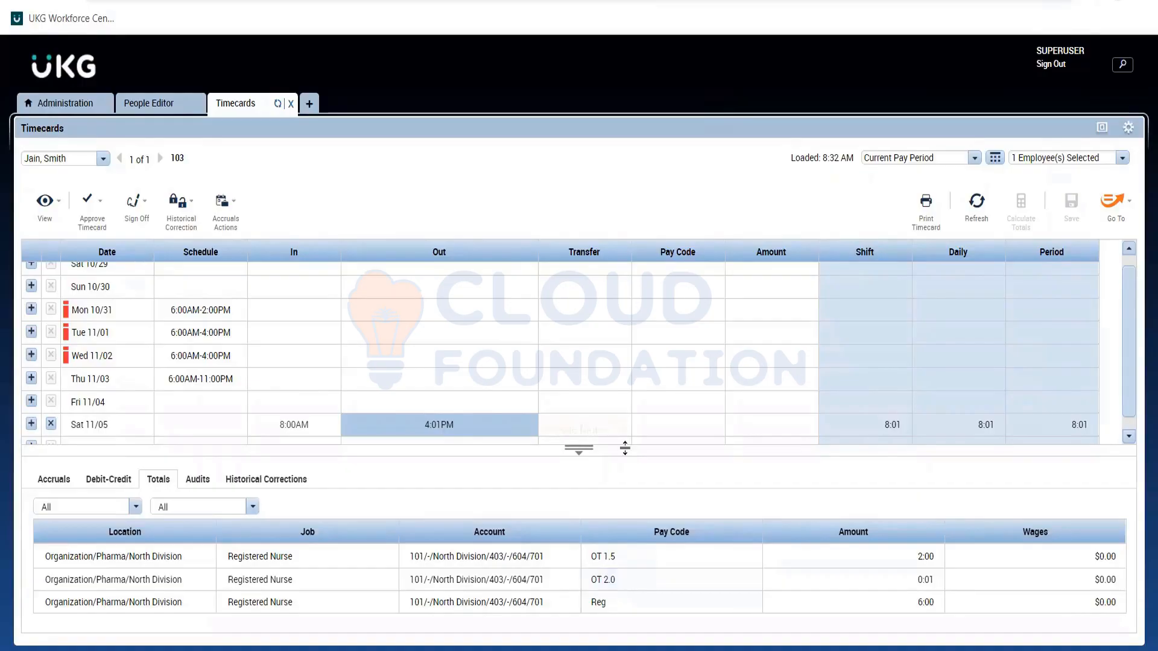
# Compare the pay code totals for the Sat 11/05 shift with the overtime conditions in the Req note in Notepad.
pyautogui.hotkey('alt', 'Tab')
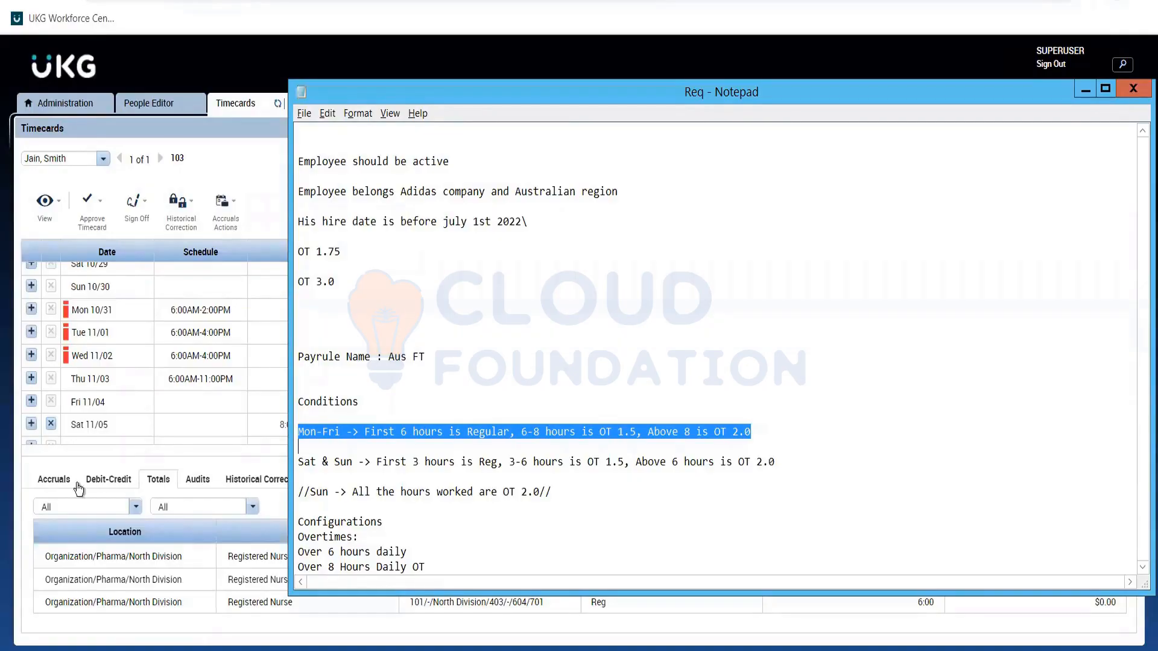
pyautogui.click(176, 426)
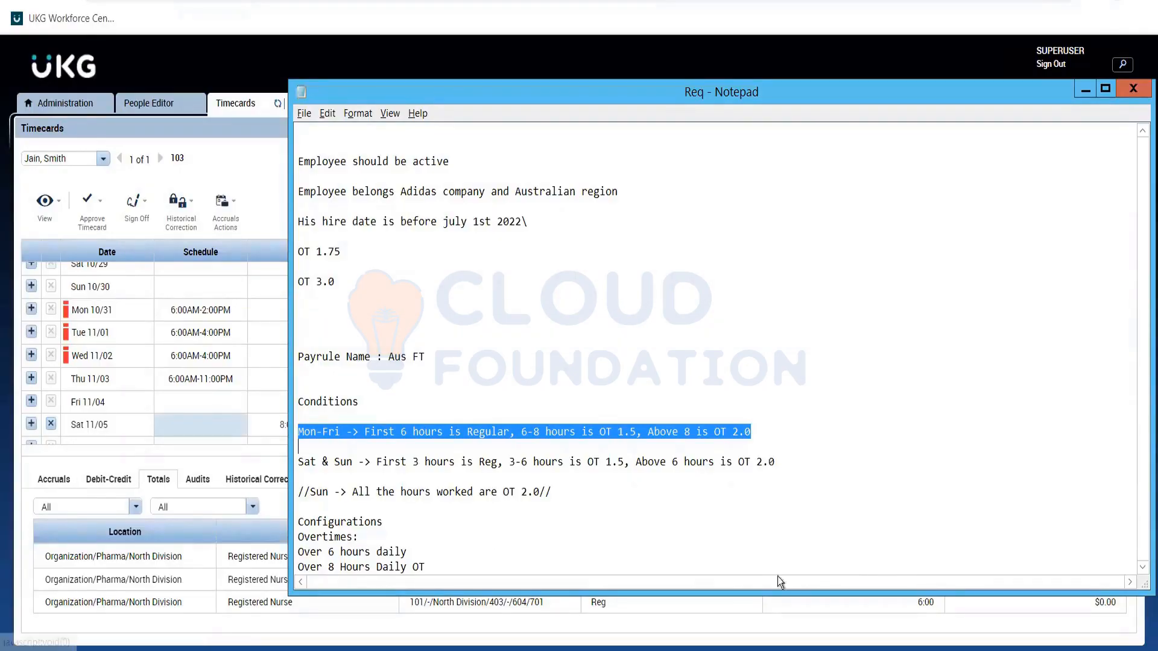
pyautogui.hotkey('alt', 'Tab')
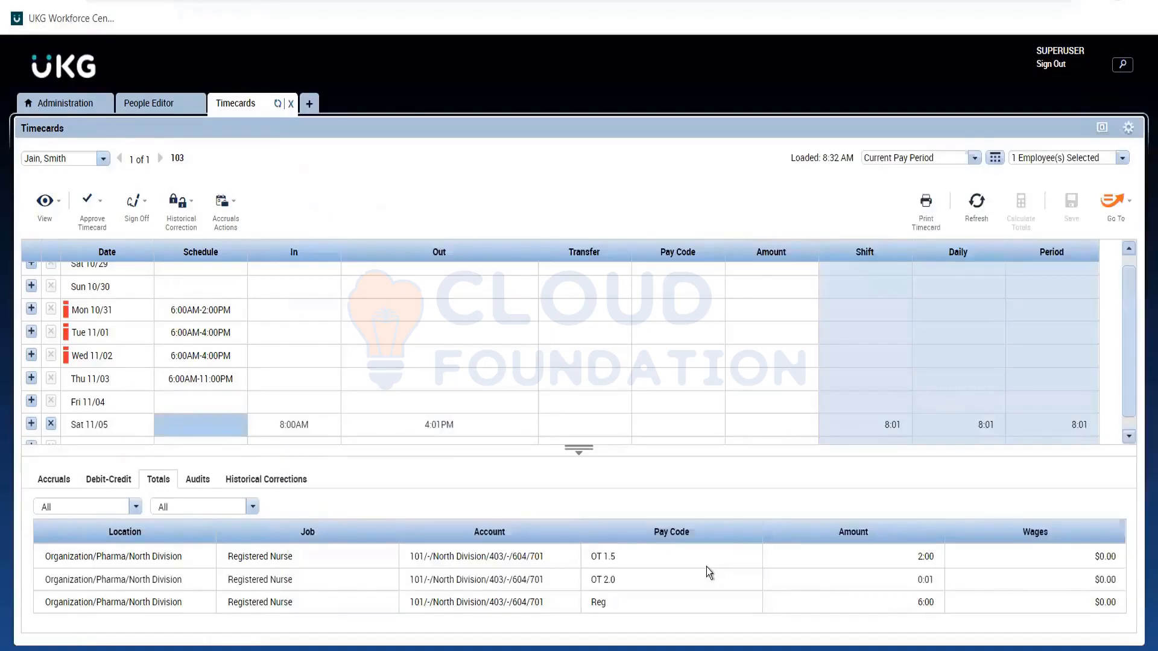
pyautogui.click(707, 570)
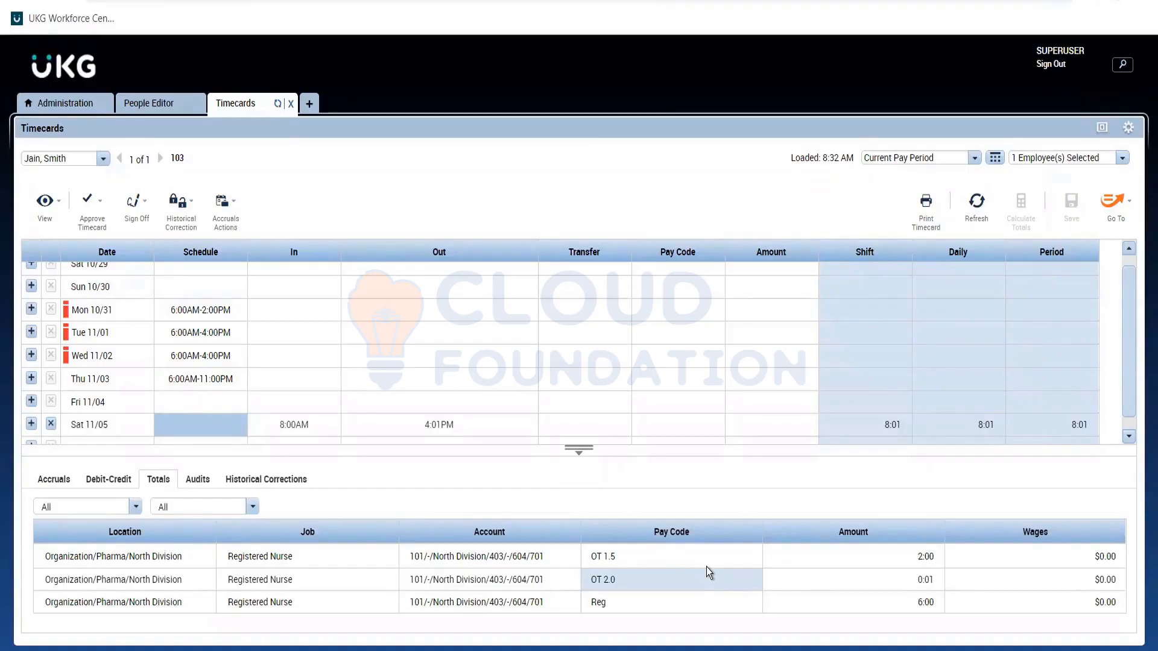
pyautogui.moveTo(1155, 648)
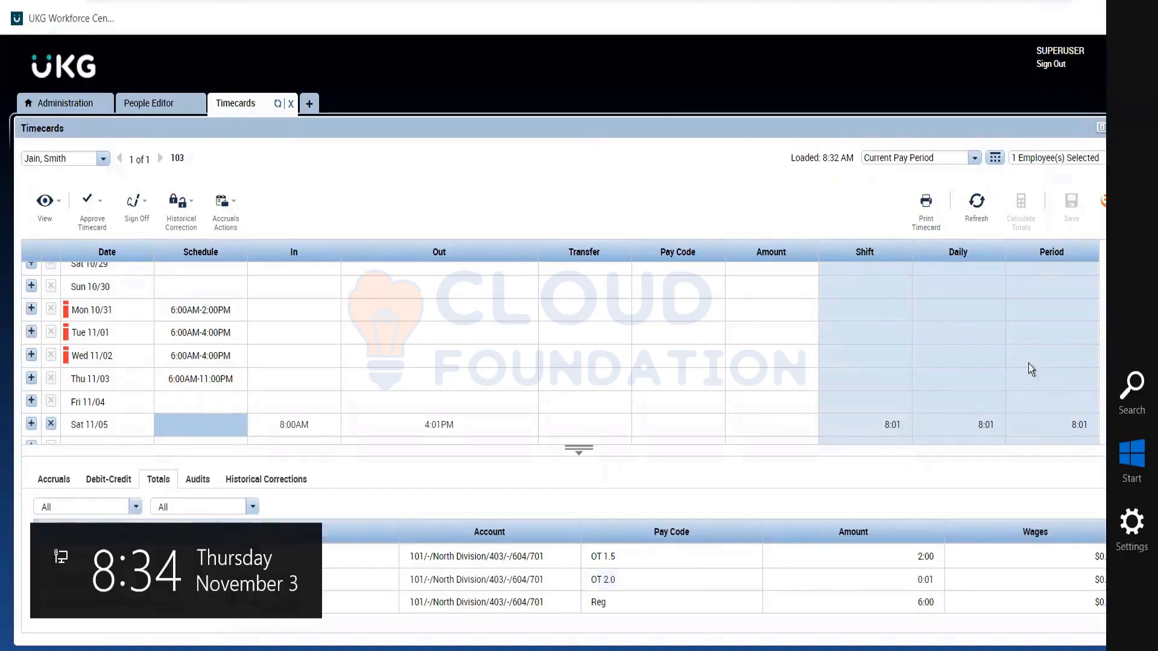
pyautogui.click(1128, 433)
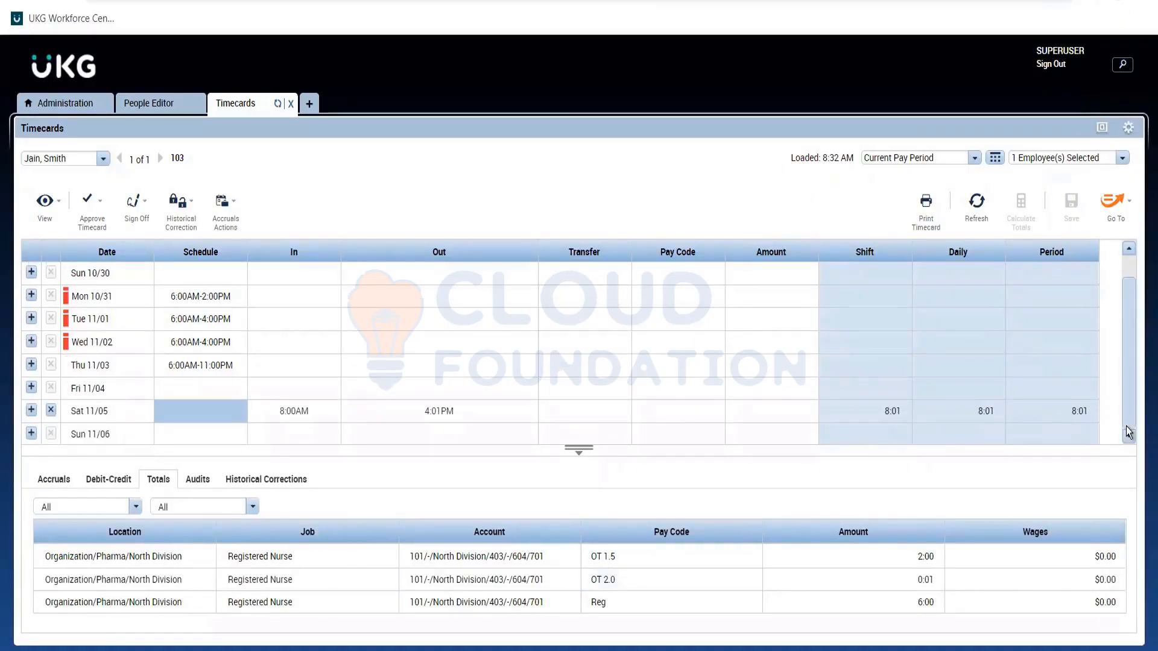
# In the Req note in Notepad, remove the 3-6 hours OT 1.5 tier from the Sat & Sun condition, keeping "Above" before "6 hours".
pyautogui.hotkey('alt', 'Tab')
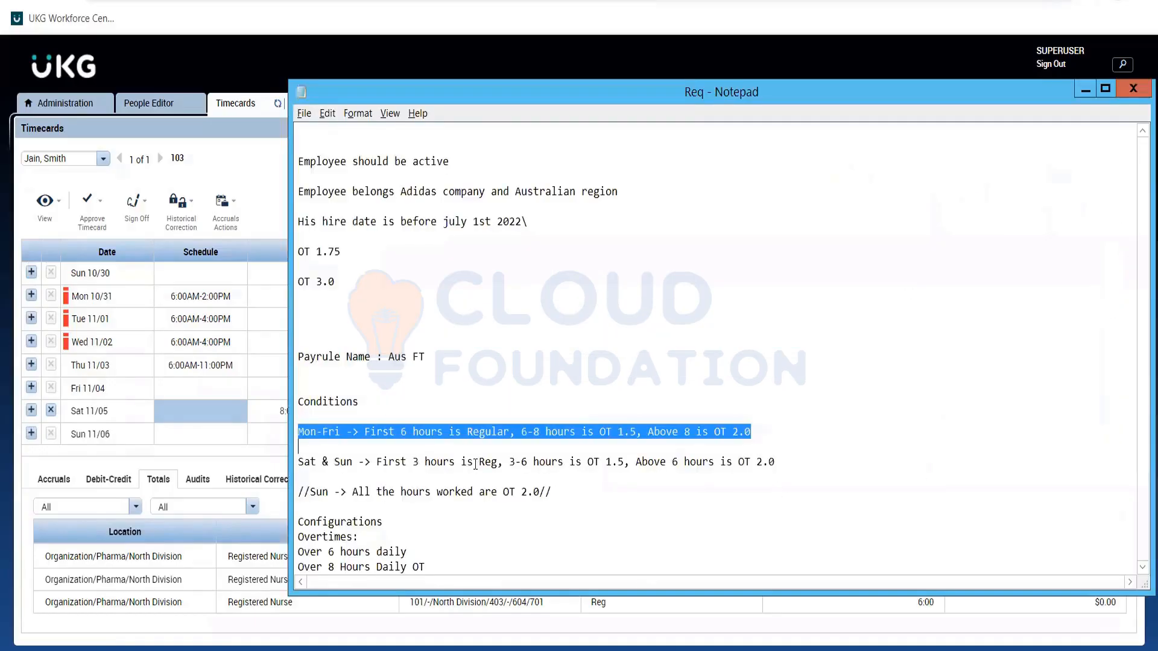
pyautogui.click(473, 462)
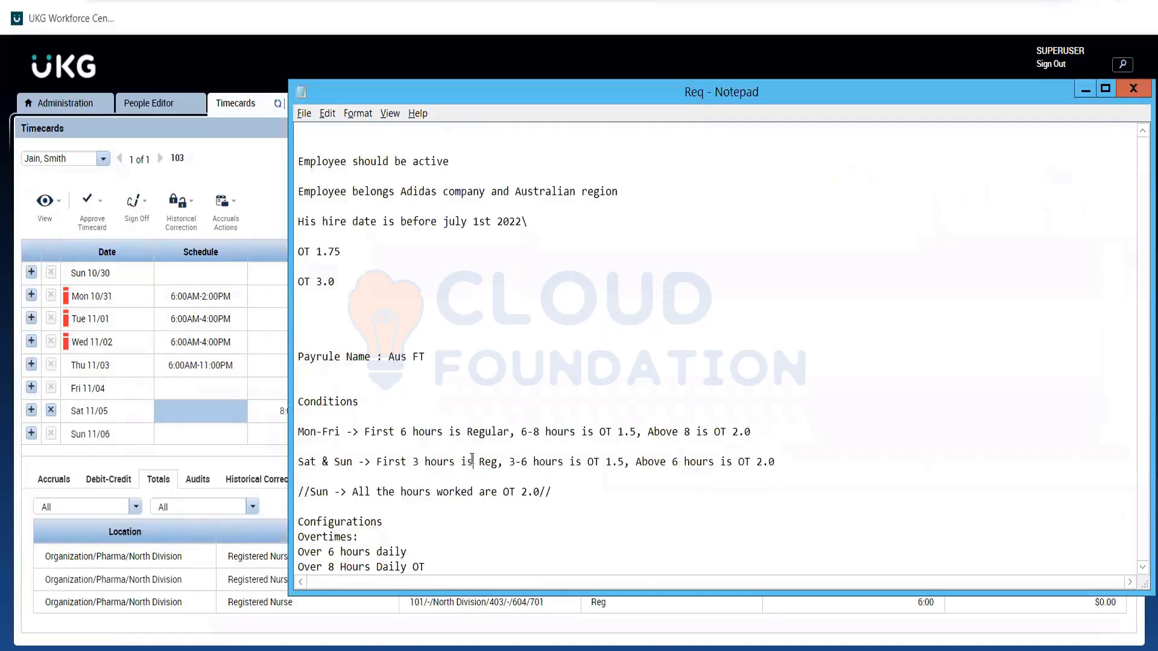
pyautogui.doubleClick(472, 461)
pyautogui.click(421, 473)
pyautogui.press('Up')
pyautogui.doubleClick(659, 457)
pyautogui.moveTo(667, 461); pyautogui.dragTo(510, 462)
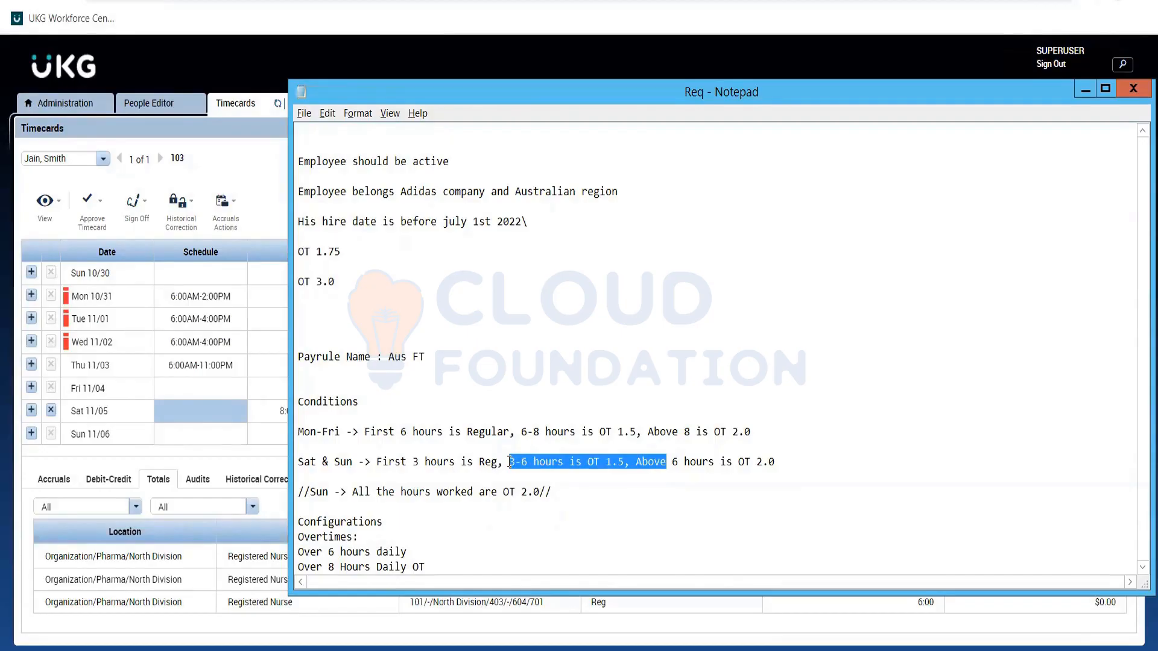
pyautogui.press('BackSpace')
pyautogui.press('Delete')
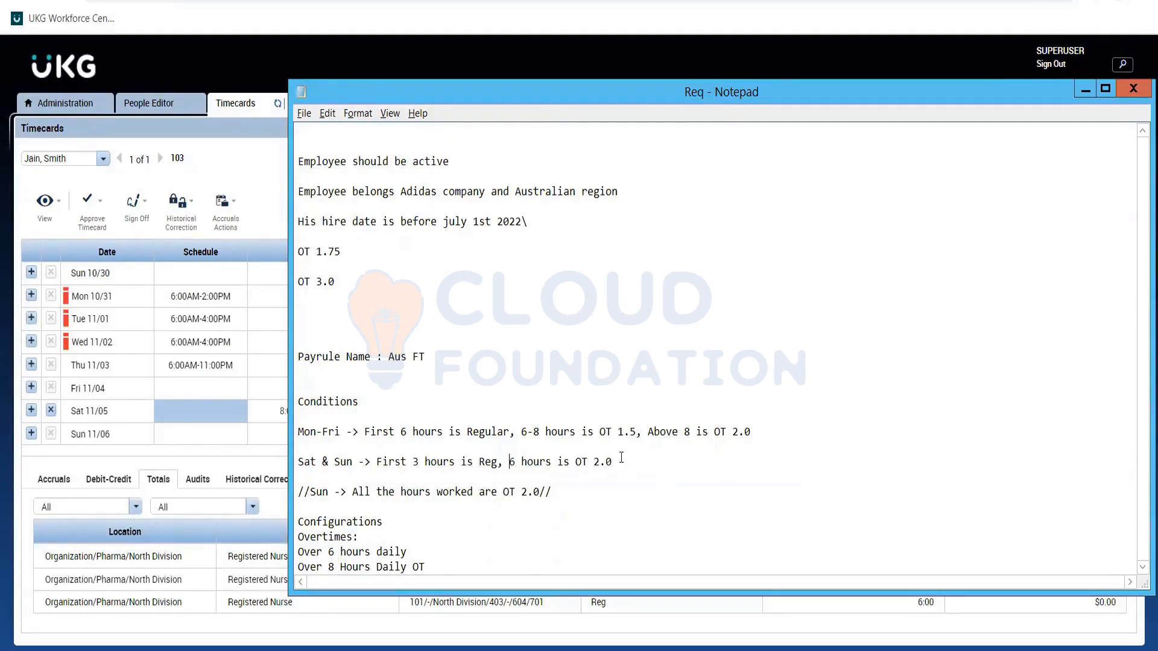
pyautogui.write('Above')
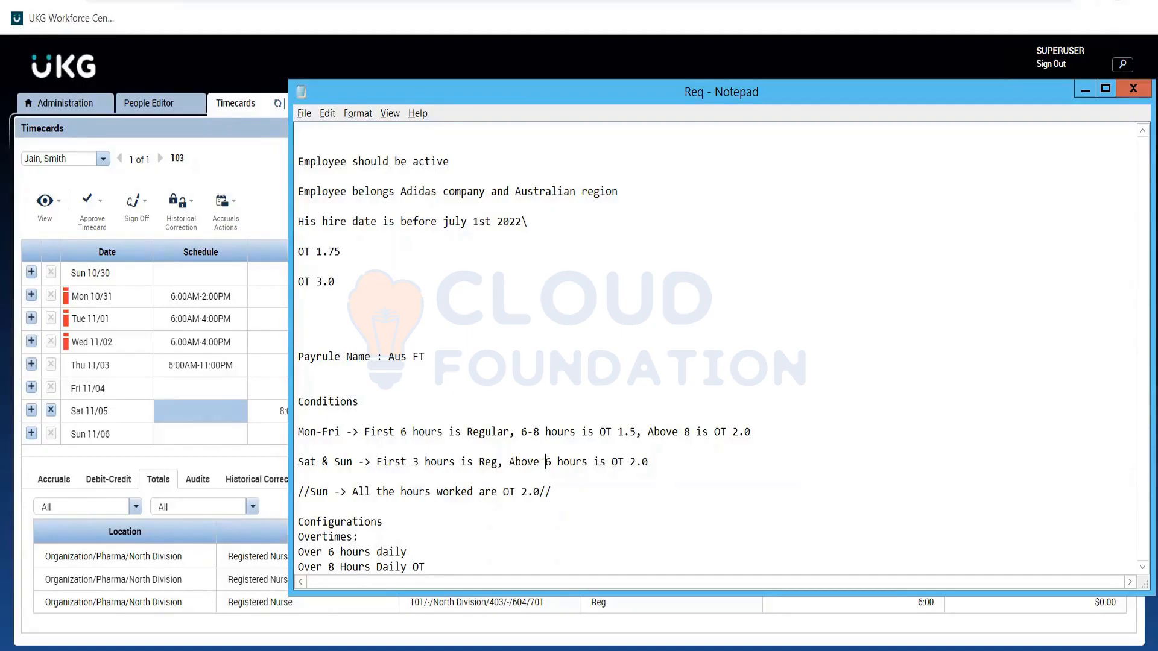
# Review the shortened Sat & Sun condition against the Mon-Fri and Sun conditions in the Req note.
pyautogui.click(419, 463)
pyautogui.click(541, 464)
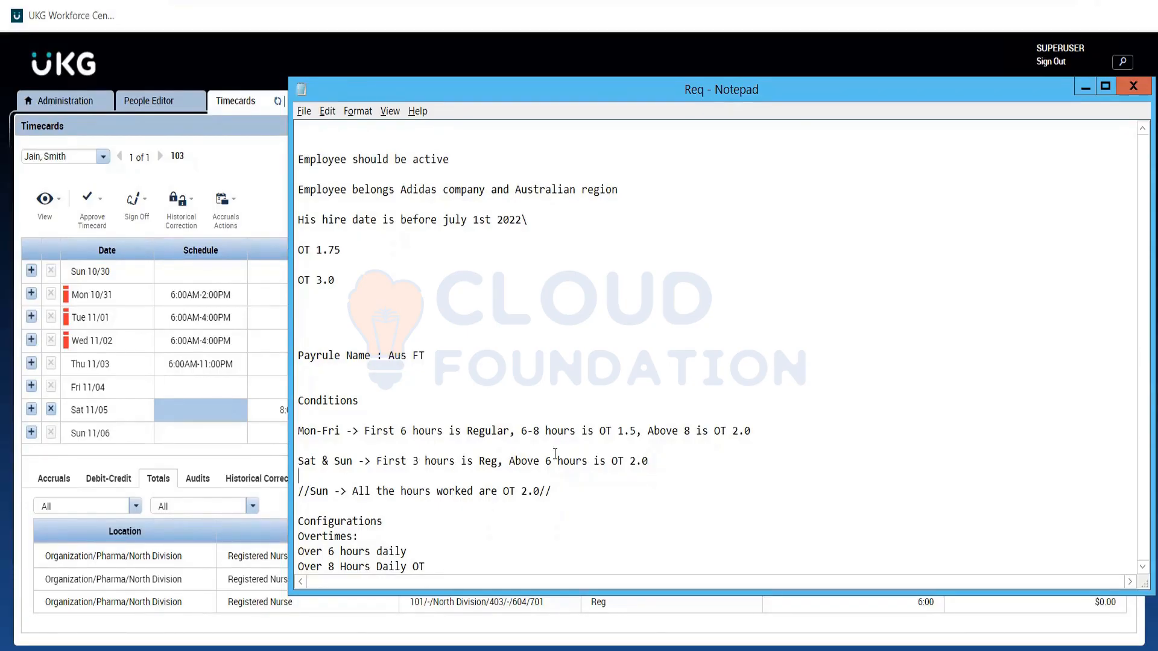
pyautogui.hotkey('shift', 'Left')
pyautogui.hotkey('ctrl', 'shift', 'Left')
pyautogui.hotkey('ctrl', 'shift', 'Left')
pyautogui.hotkey('ctrl', 'shift', 'Left')
pyautogui.hotkey('ctrl', 'shift', 'Left')
pyautogui.hotkey('ctrl', 'shift', 'Left')
pyautogui.hotkey('ctrl', 'shift', 'Left')
pyautogui.hotkey('ctrl', 'shift', 'Left')
pyautogui.hotkey('ctrl', 'shift', 'Left')
pyautogui.hotkey('ctrl', 'shift', 'Left')
pyautogui.hotkey('ctrl', 'shift', 'Left')
pyautogui.hotkey('ctrl', 'shift', 'Left')
pyautogui.hotkey('ctrl', 'shift', 'Left')
pyautogui.hotkey('ctrl', 'shift', 'Left')
pyautogui.hotkey('ctrl', 'shift', 'Left')
pyautogui.hotkey('ctrl', 'shift', 'Left')
pyautogui.hotkey('ctrl', 'shift', 'Left')
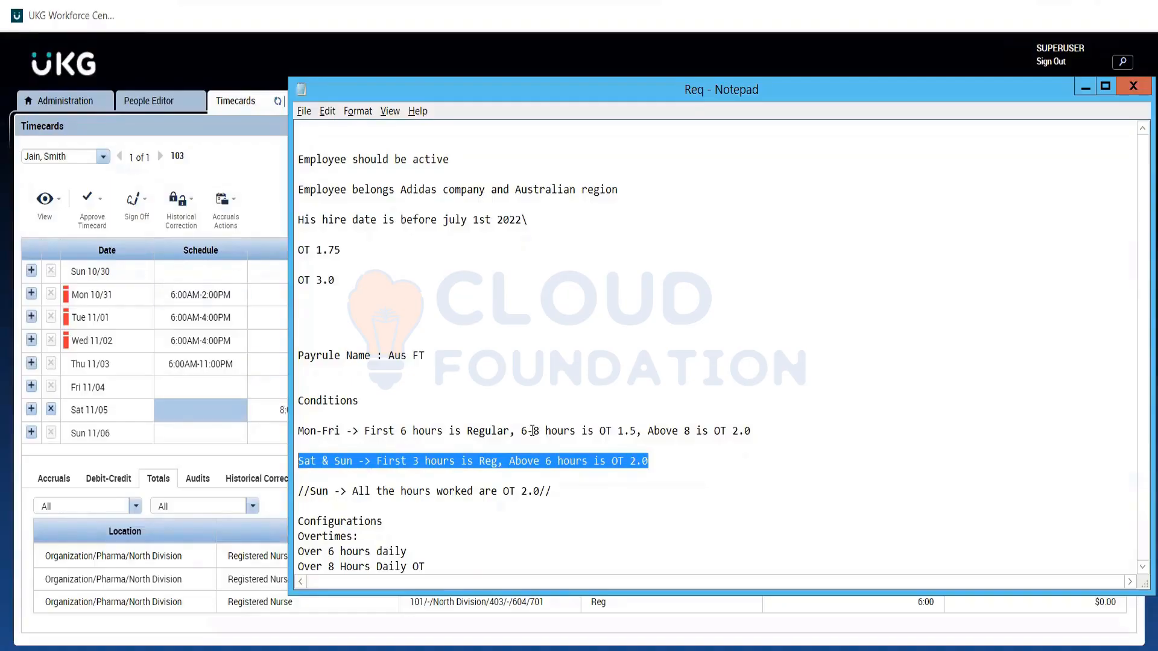
pyautogui.click(634, 462)
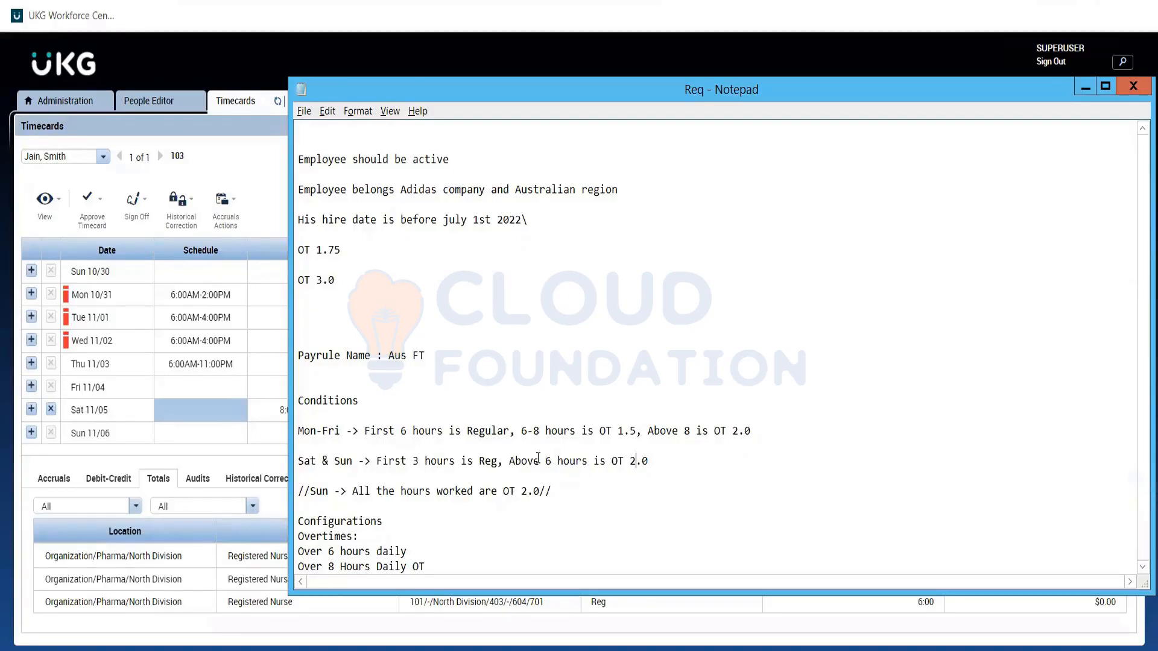
pyautogui.moveTo(509, 460); pyautogui.dragTo(593, 461)
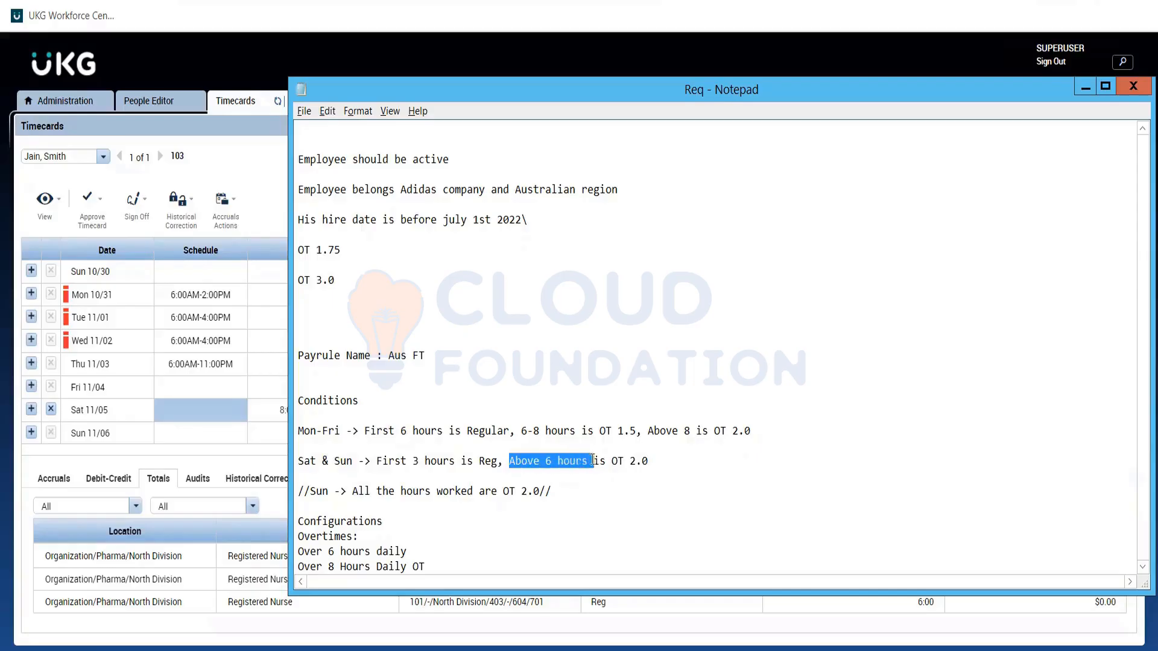
pyautogui.doubleClick(519, 431)
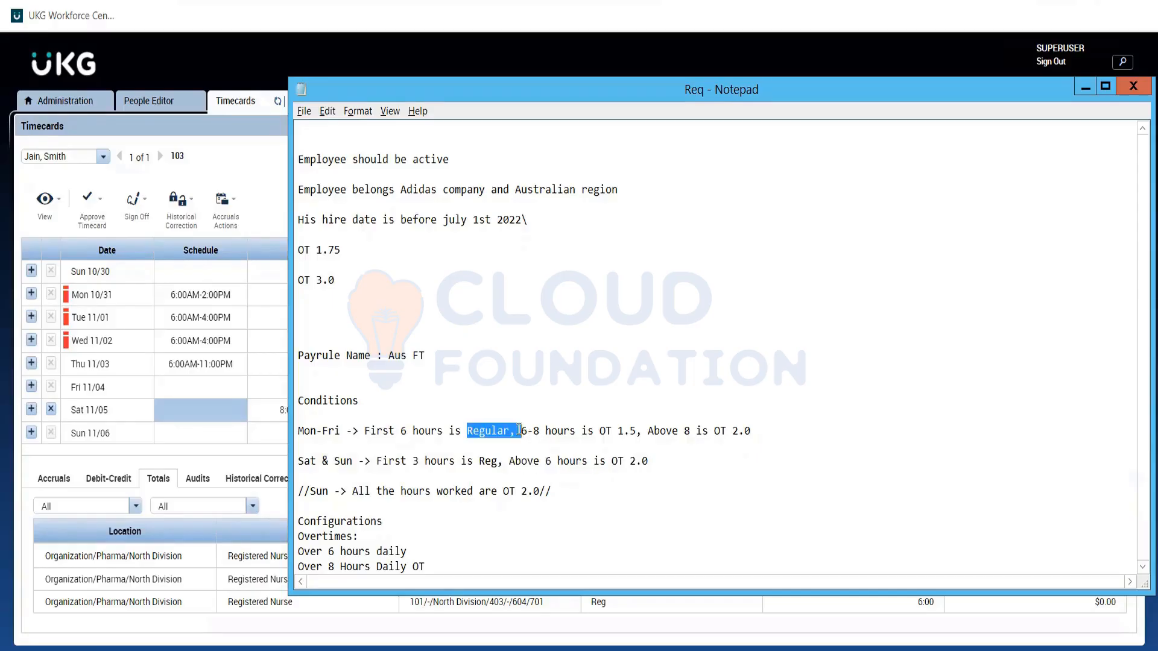
pyautogui.click(527, 496)
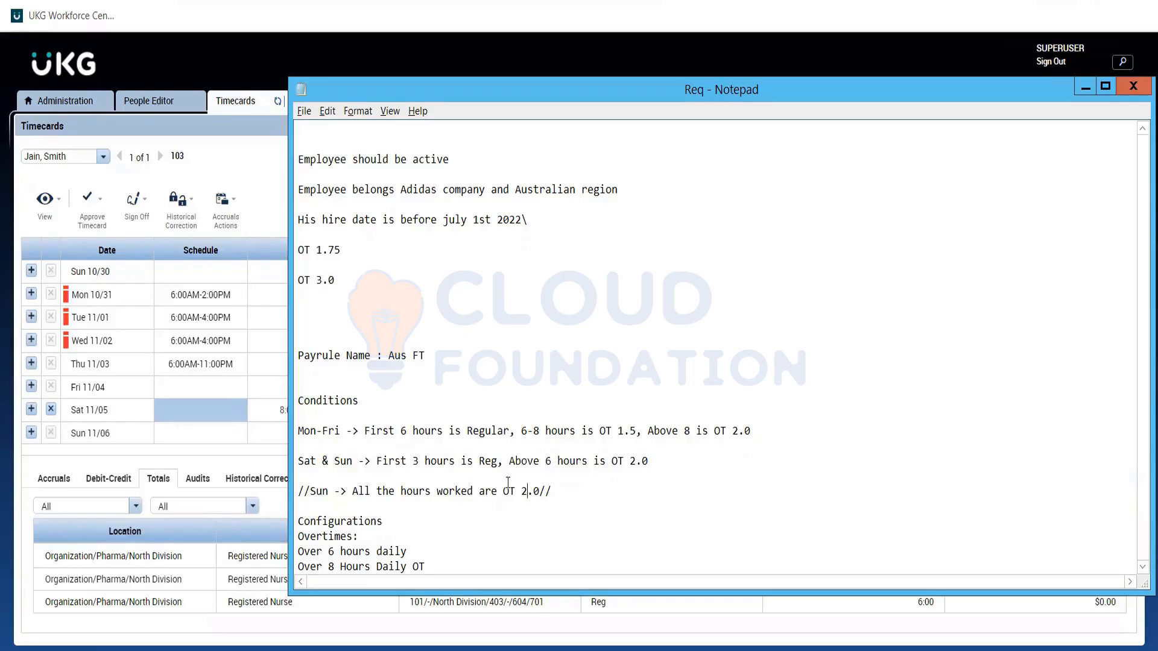
# Change the Sat & Sun condition in the Req note so OT 2.0 applies above 3 hours.
pyautogui.click(553, 461)
pyautogui.press('BackSpace')
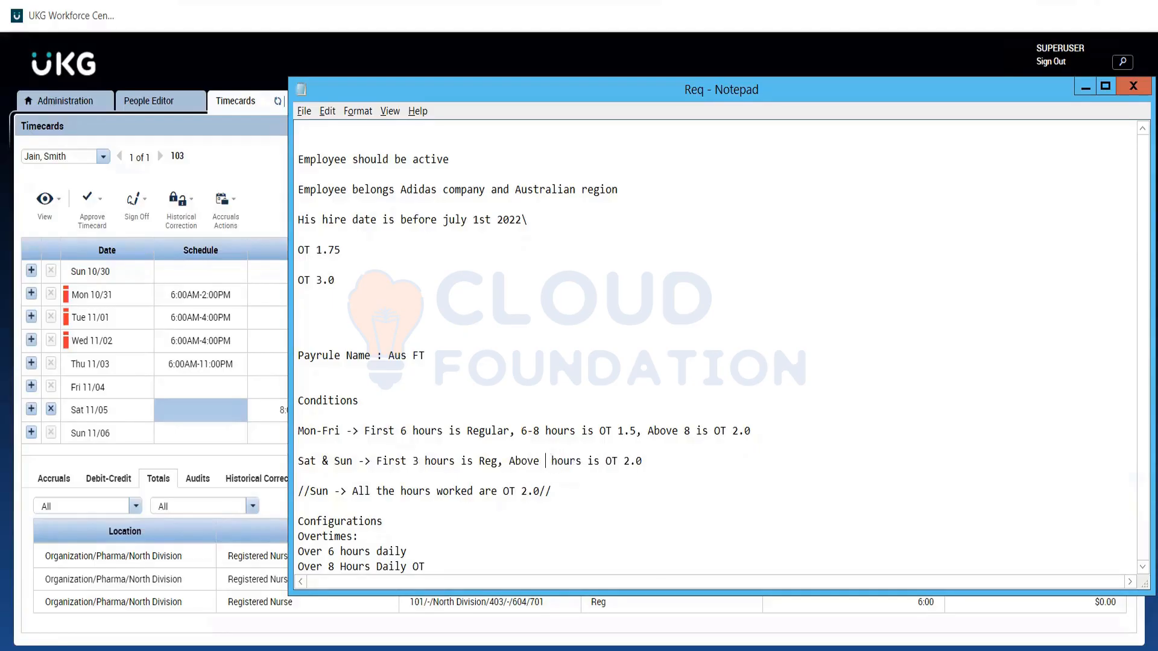
pyautogui.write('3')
pyautogui.press('Down')
pyautogui.click(425, 460)
pyautogui.doubleClick(556, 461)
pyautogui.click(556, 462)
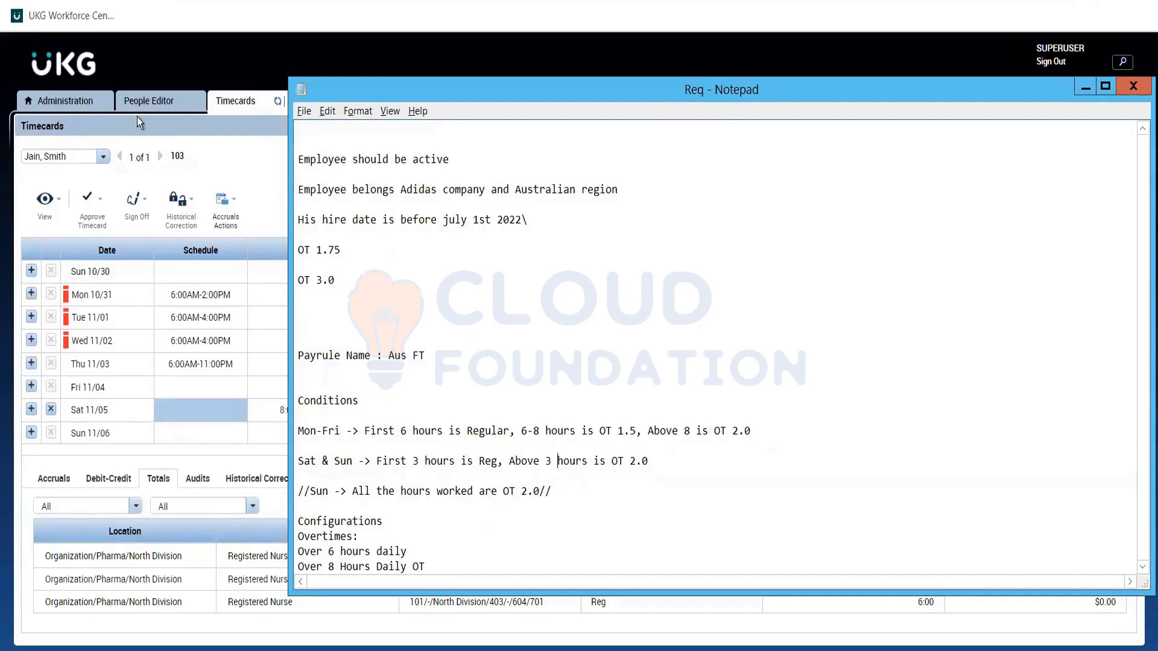
# Return to the UKG administration setup, open the Overtime Rules list and search it for *3*.
pyautogui.click(52, 97)
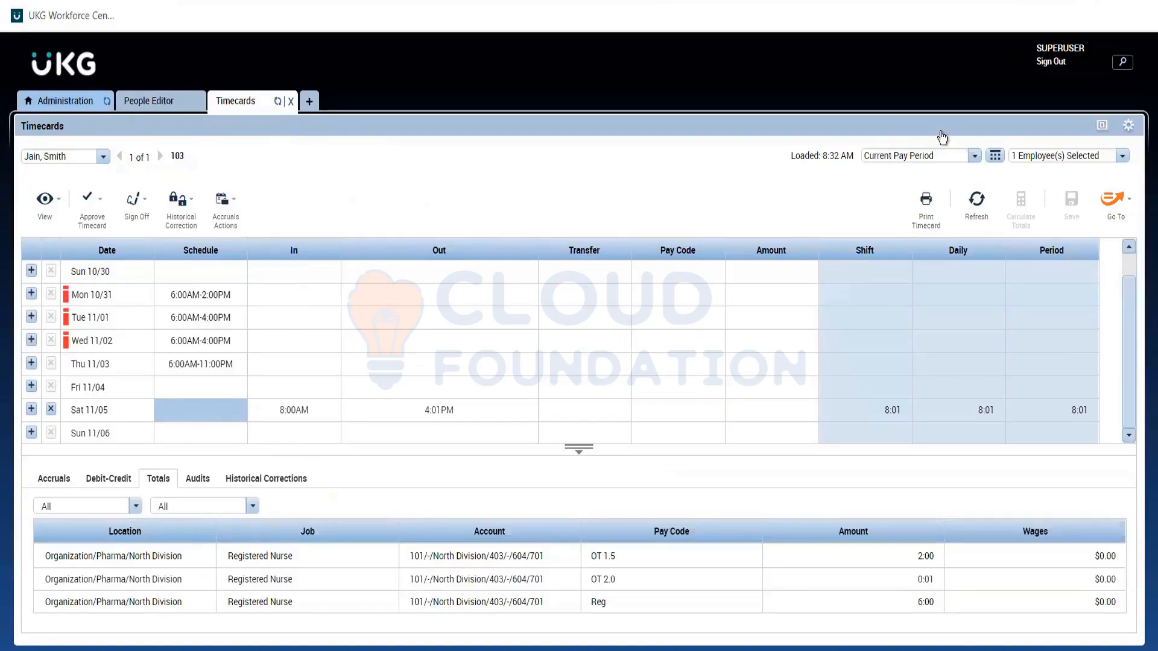
pyautogui.click(311, 103)
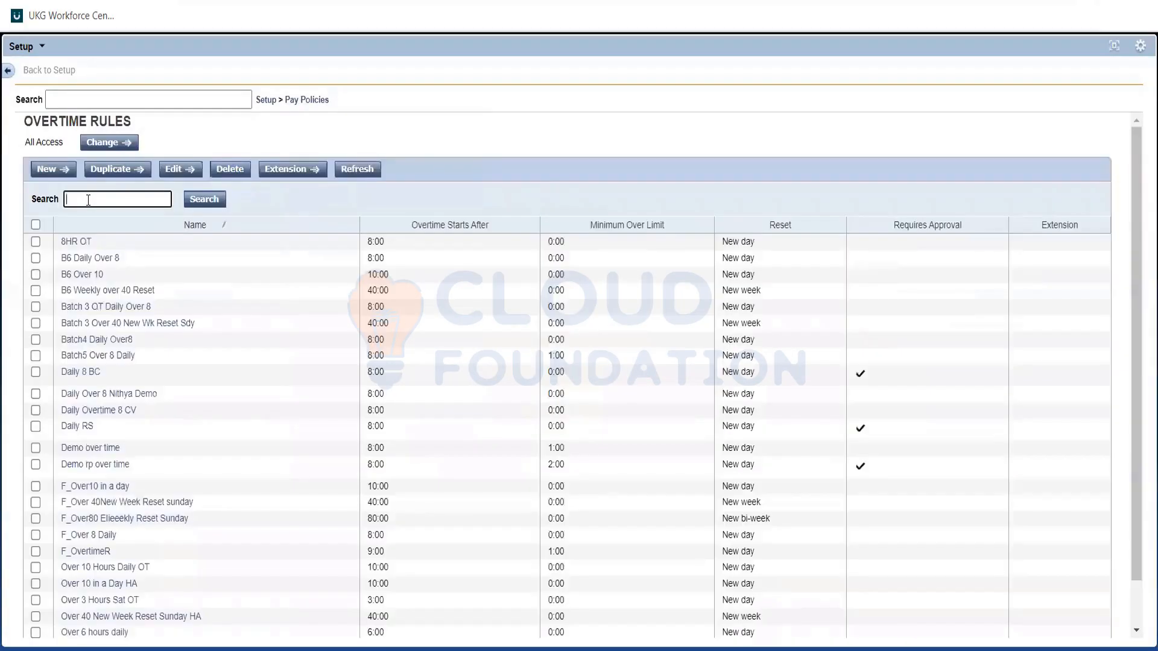
pyautogui.click(88, 199)
pyautogui.write('*3*')
pyautogui.click(205, 200)
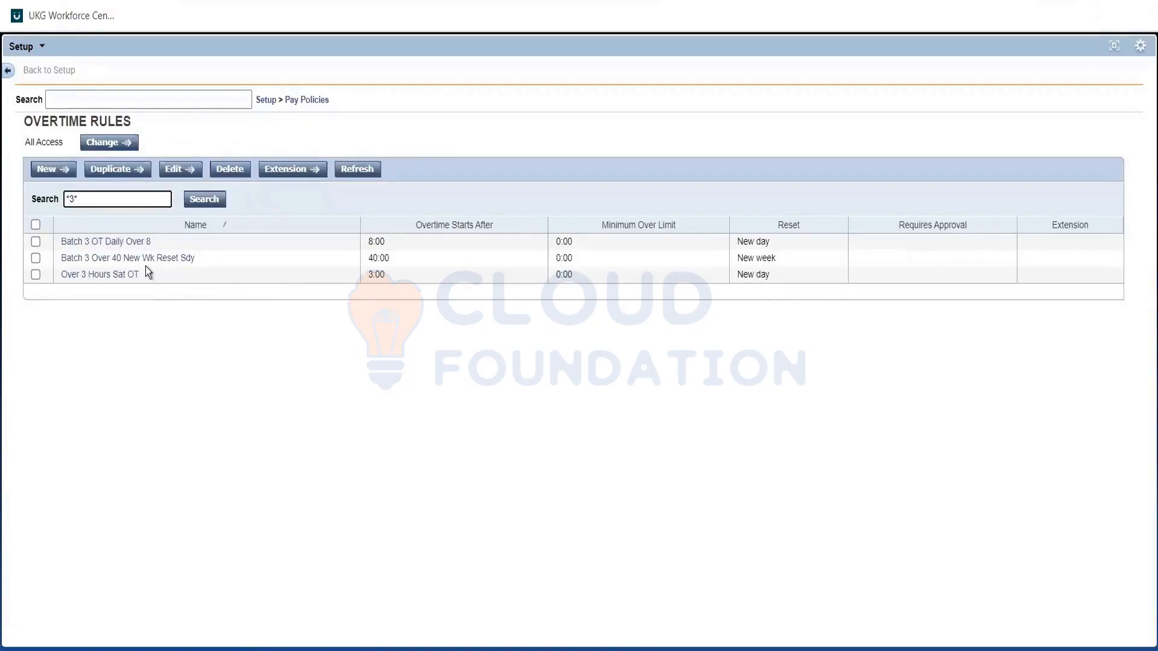
# Duplicate the Over 3 Hours Sat OT overtime rule and name the copy "Over 3 Hours weekend".
pyautogui.click(36, 275)
pyautogui.click(113, 170)
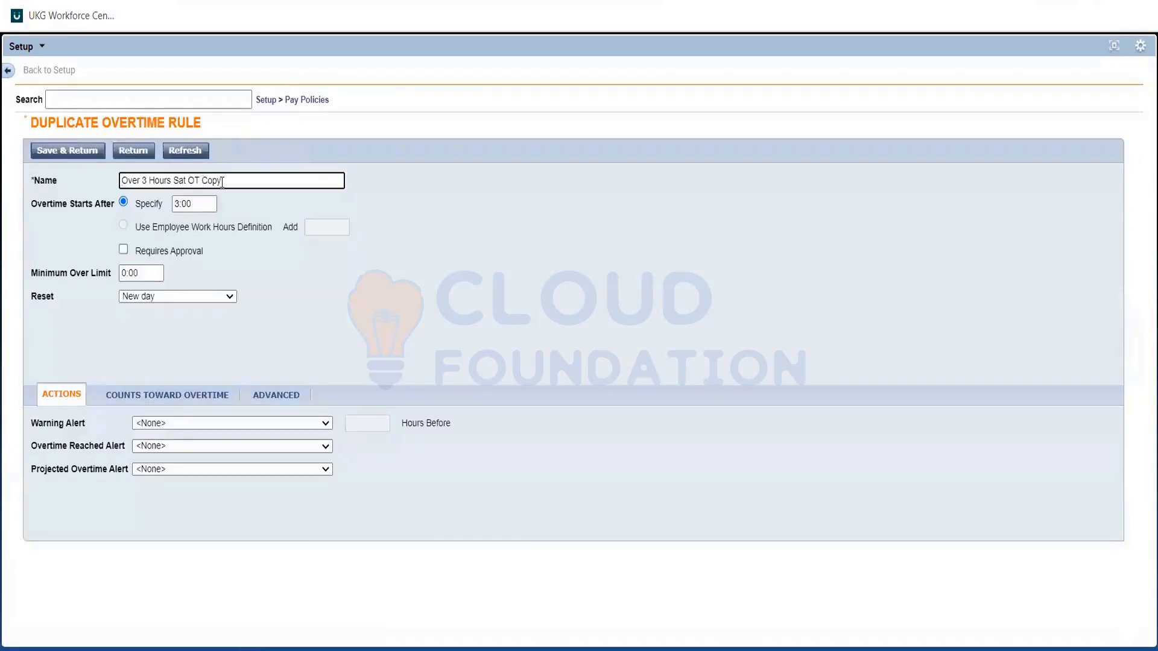
pyautogui.press('BackSpace')
pyautogui.press('BackSpace')
pyautogui.press('BackSpace')
pyautogui.press('BackSpace')
pyautogui.press('BackSpace')
pyautogui.press('BackSpace')
pyautogui.press('BackSpace')
pyautogui.press('BackSpace')
pyautogui.press('BackSpace')
pyautogui.press('BackSpace')
pyautogui.press('BackSpace')
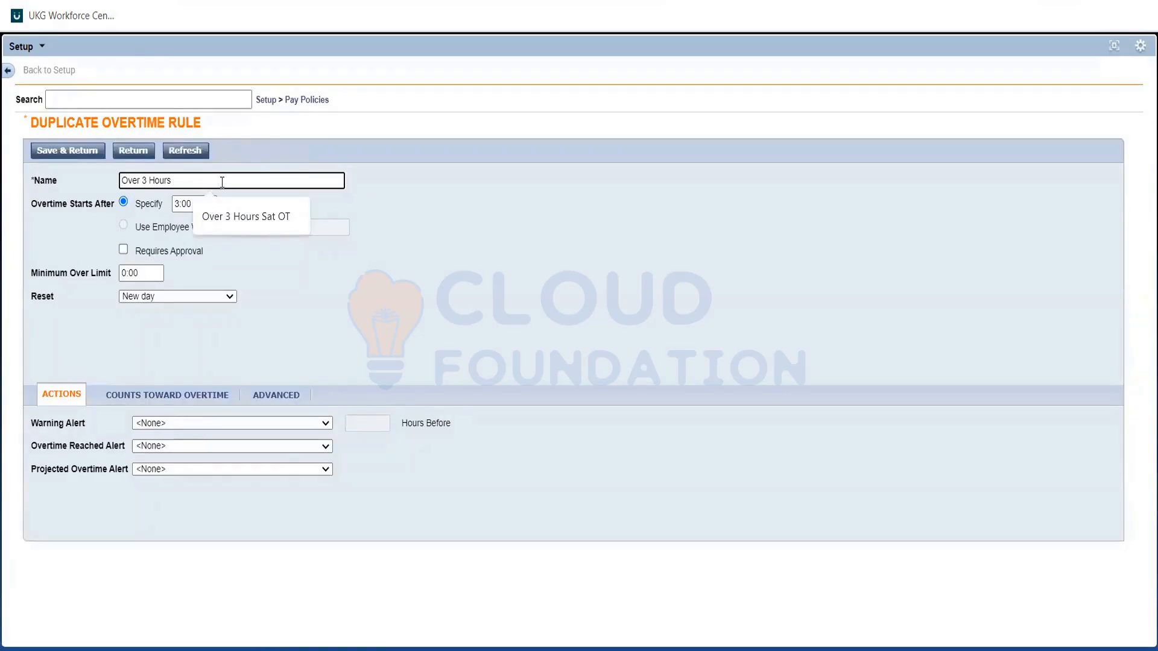
pyautogui.write('weeken')
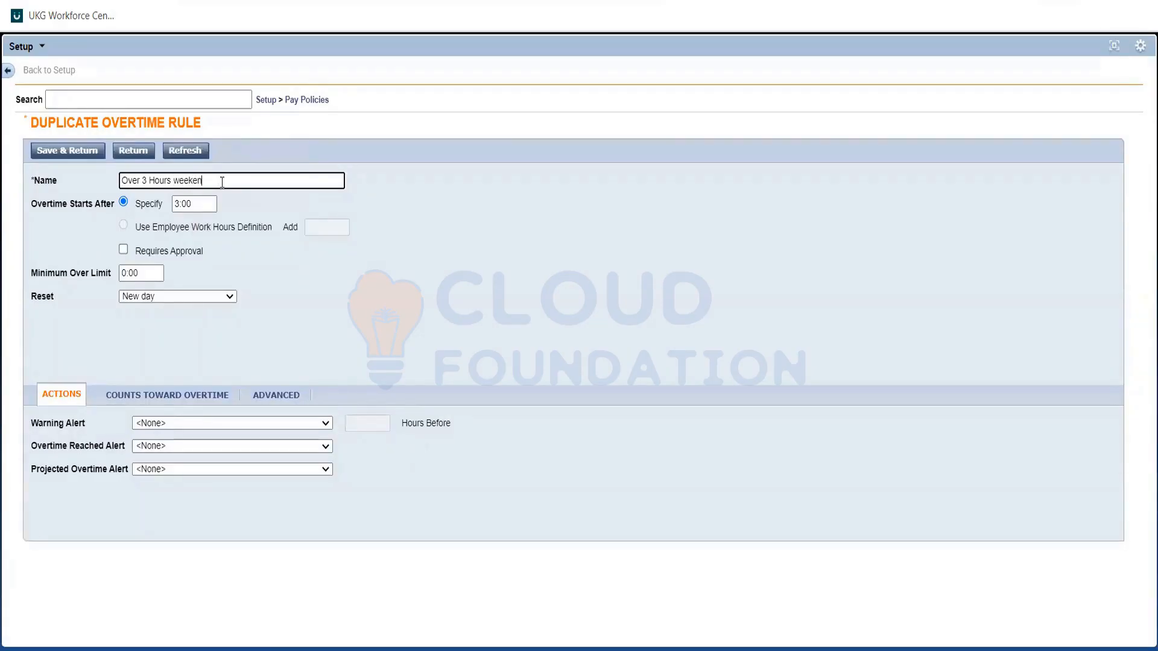
pyautogui.write('d')
# Check the duplicated rule's overtime start threshold, then save the rule and return to the Overtime Rules list.
pyautogui.click(147, 222)
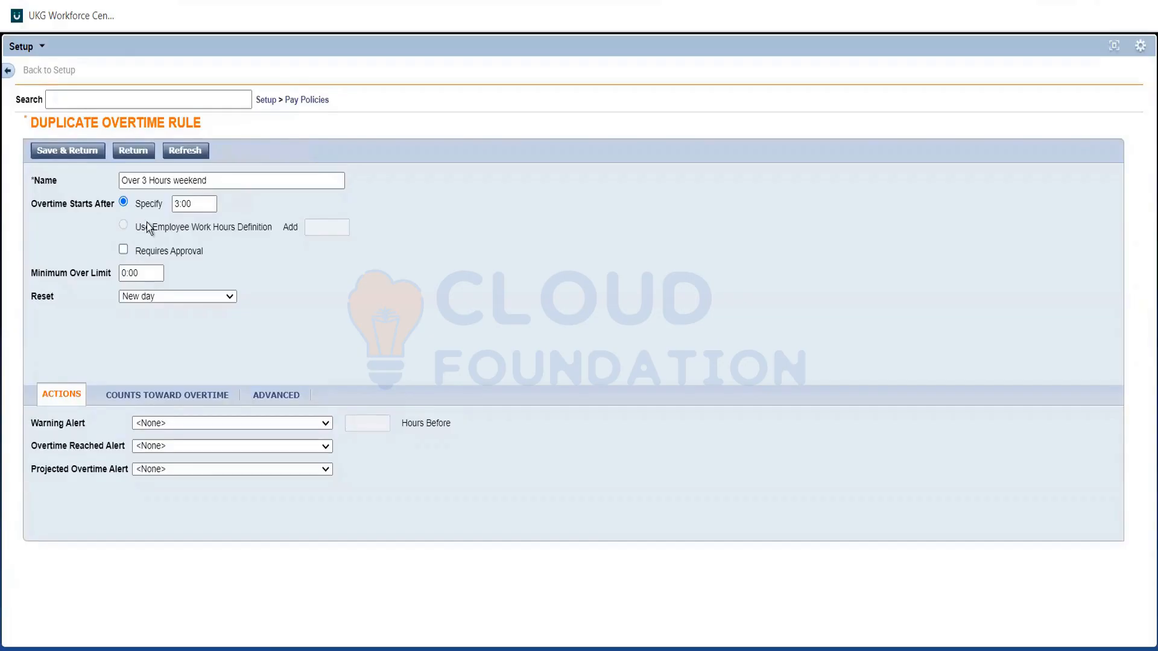
pyautogui.click(181, 208)
pyautogui.click(227, 285)
pyautogui.click(179, 206)
pyautogui.click(222, 239)
pyautogui.click(60, 150)
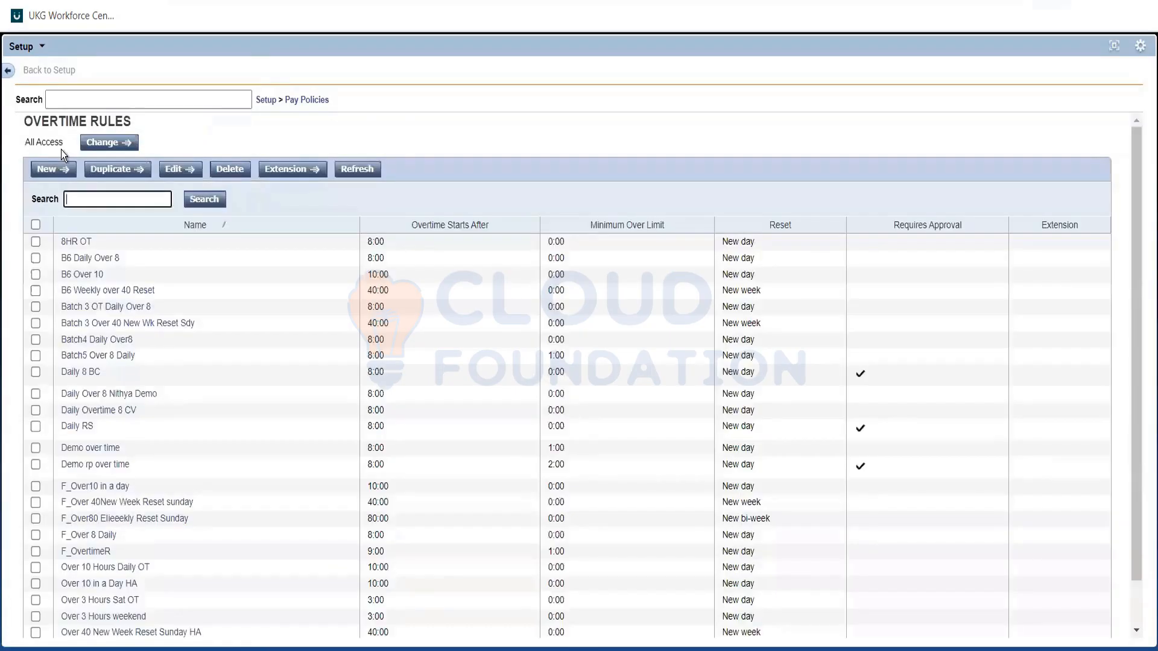
# Open the Zone Rules under Pay Policies and start a rule named "Aus weekend zone" with Sat and Sun selected.
pyautogui.click(289, 104)
pyautogui.click(289, 104)
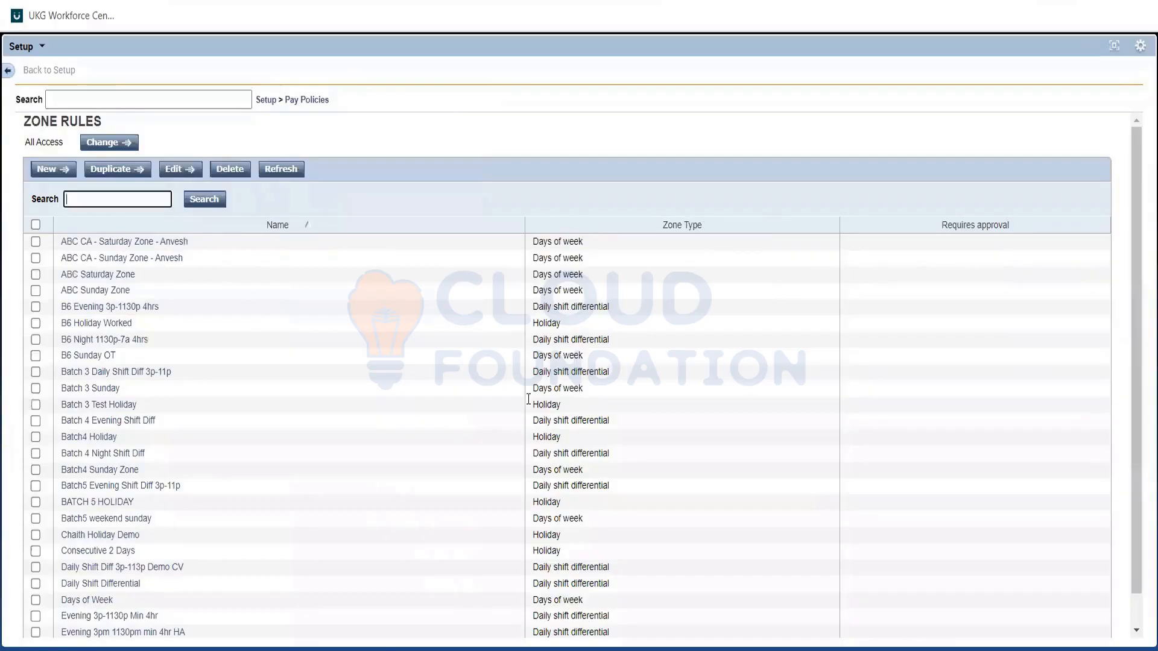
pyautogui.click(49, 172)
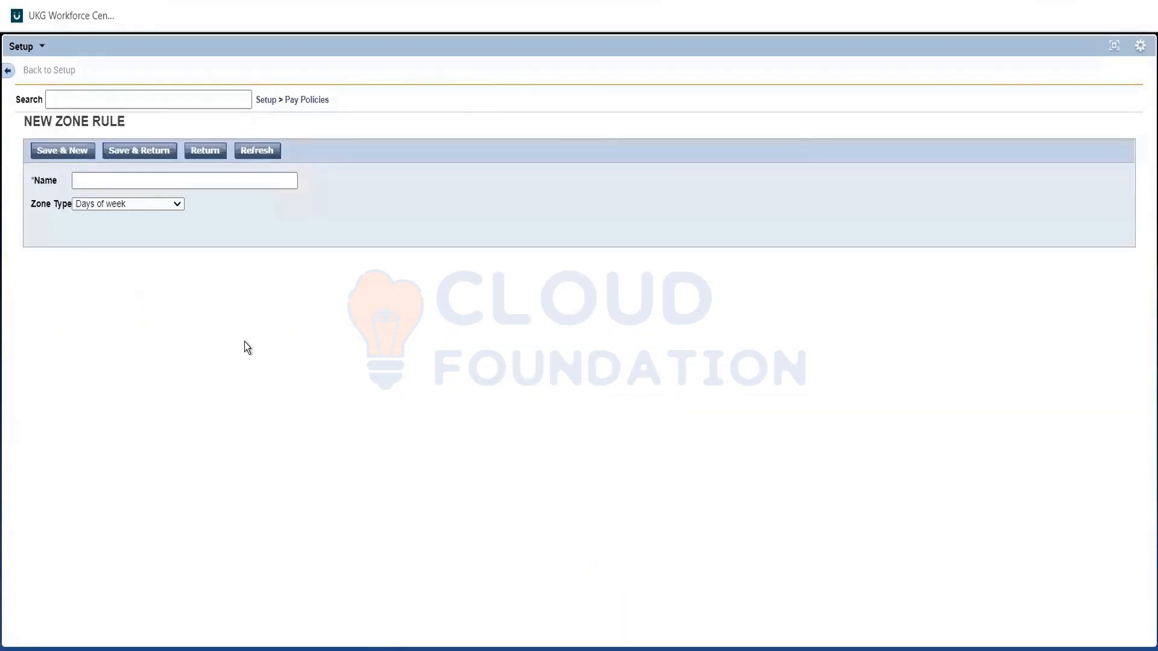
pyautogui.write('Aus')
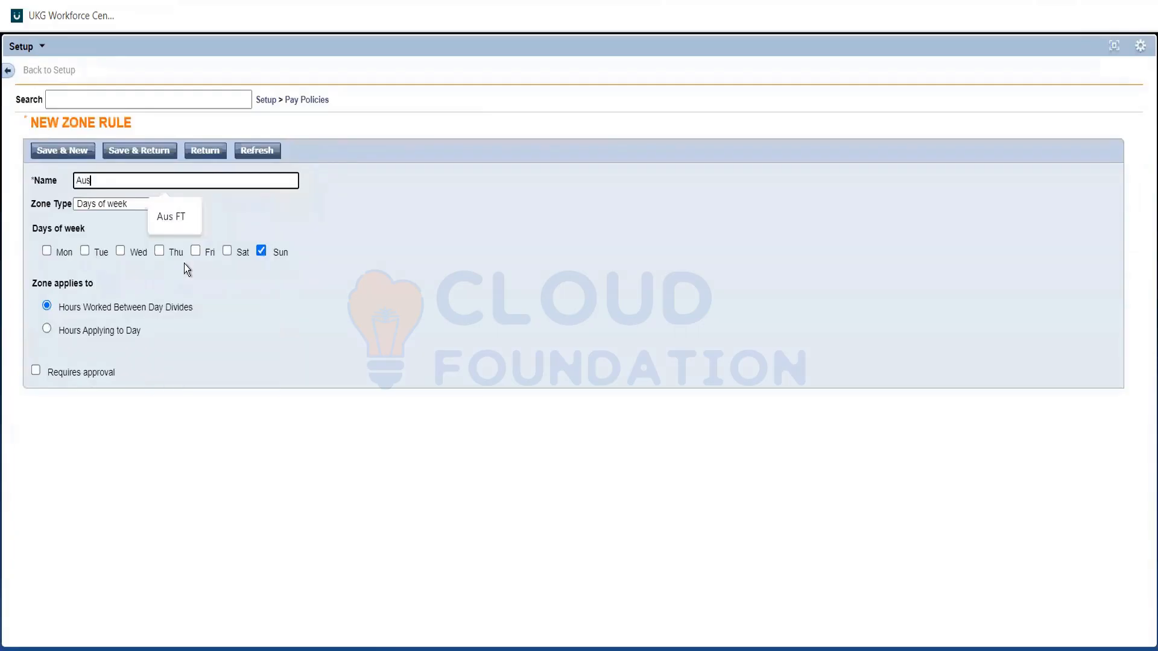
pyautogui.write(' wee')
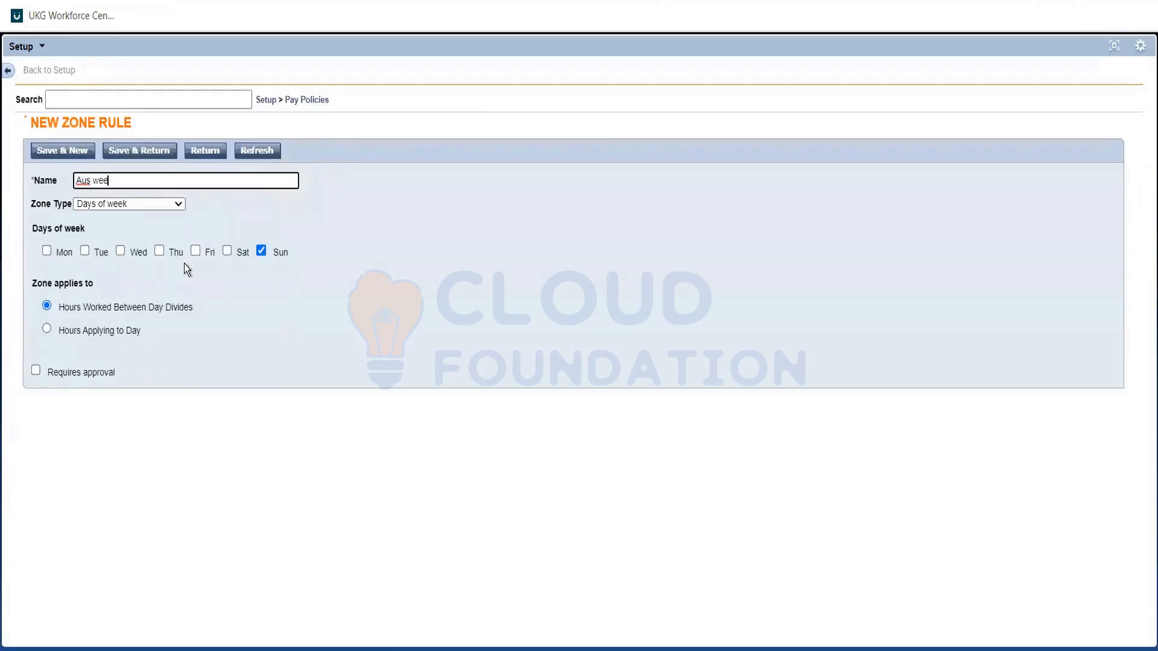
pyautogui.write('kend zone')
pyautogui.click(410, 318)
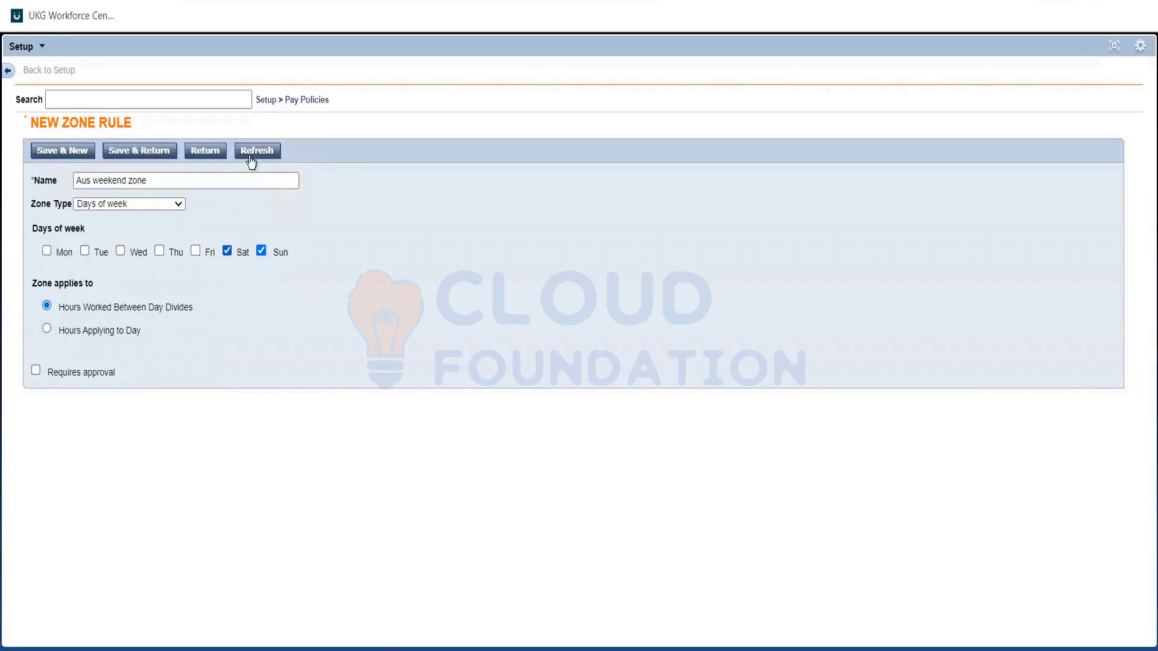
# Look over the Daily shift differential settings for the new zone rule and set its zone type to Weekend differential.
pyautogui.moveTo(191, 1)
pyautogui.click(168, 204)
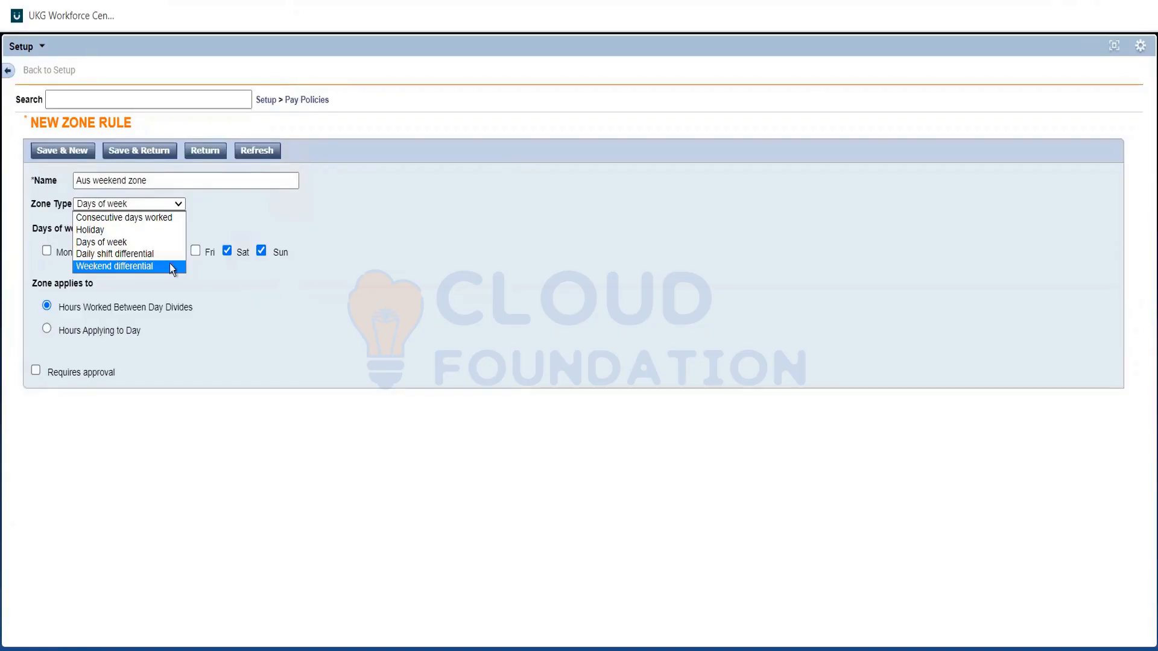
pyautogui.click(133, 256)
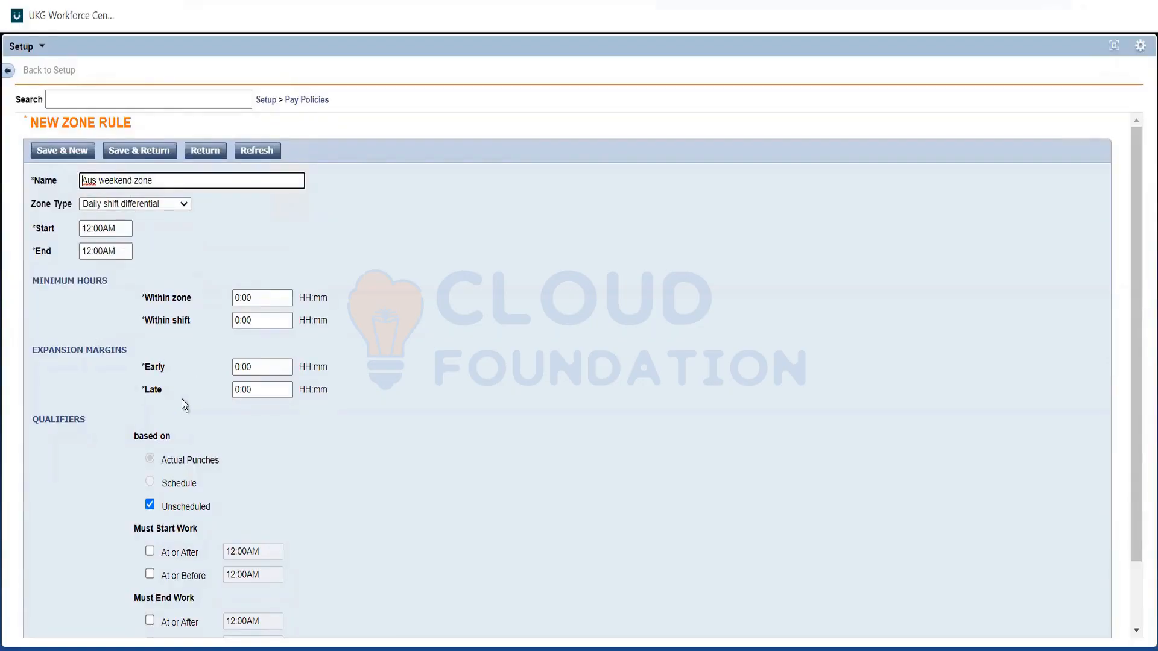
pyautogui.click(90, 231)
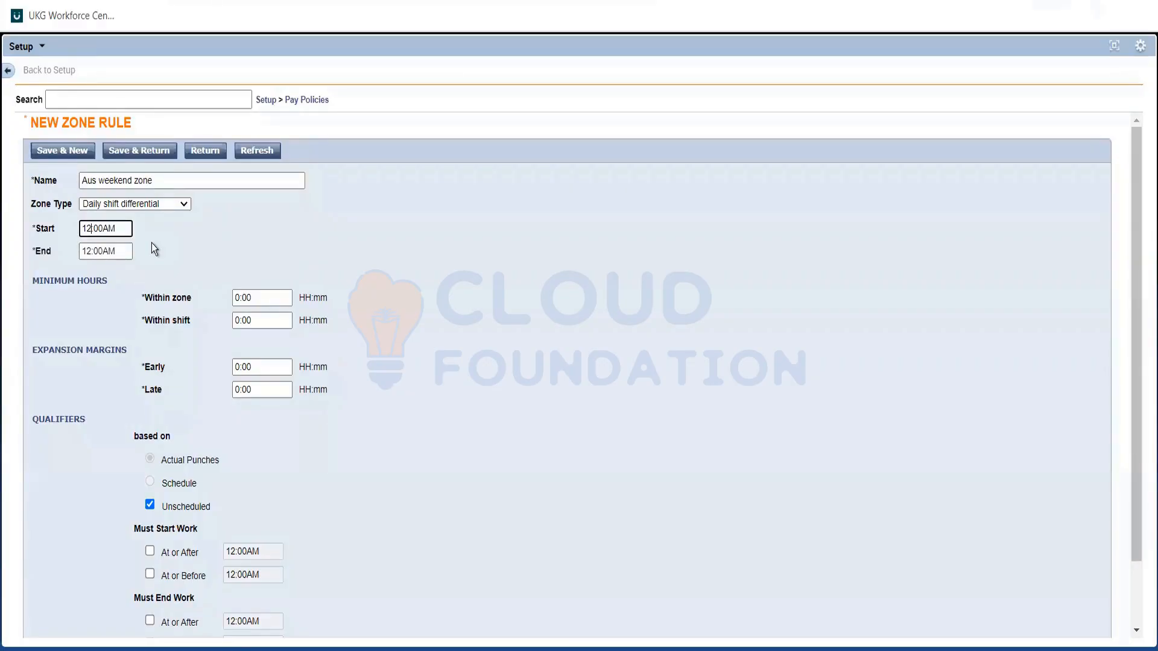
pyautogui.click(179, 205)
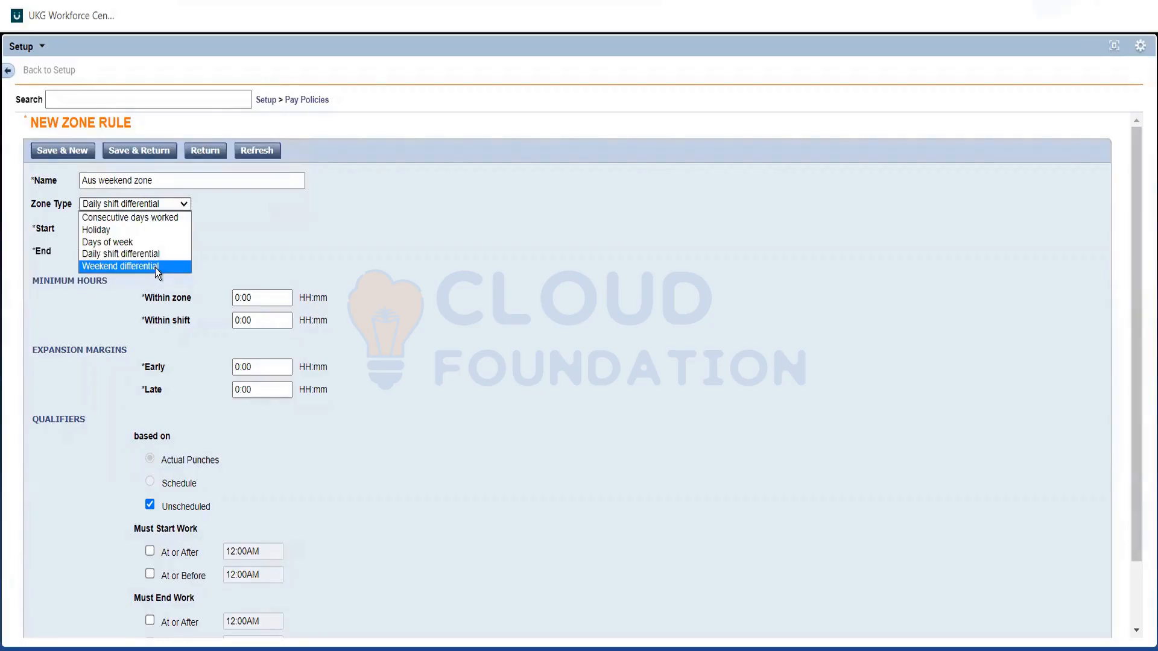
pyautogui.click(155, 268)
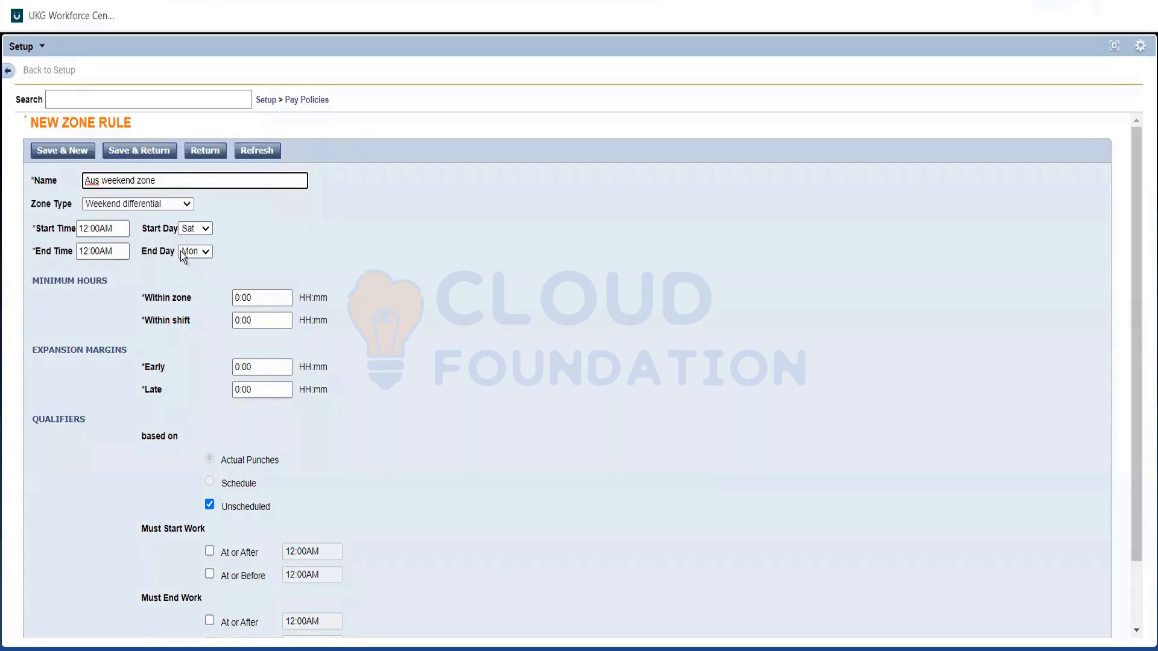
# Set the "Aus weekend zone" rule's zone type back to Days of week, keeping Sat and Sun selected, and save the rule.
pyautogui.click(176, 207)
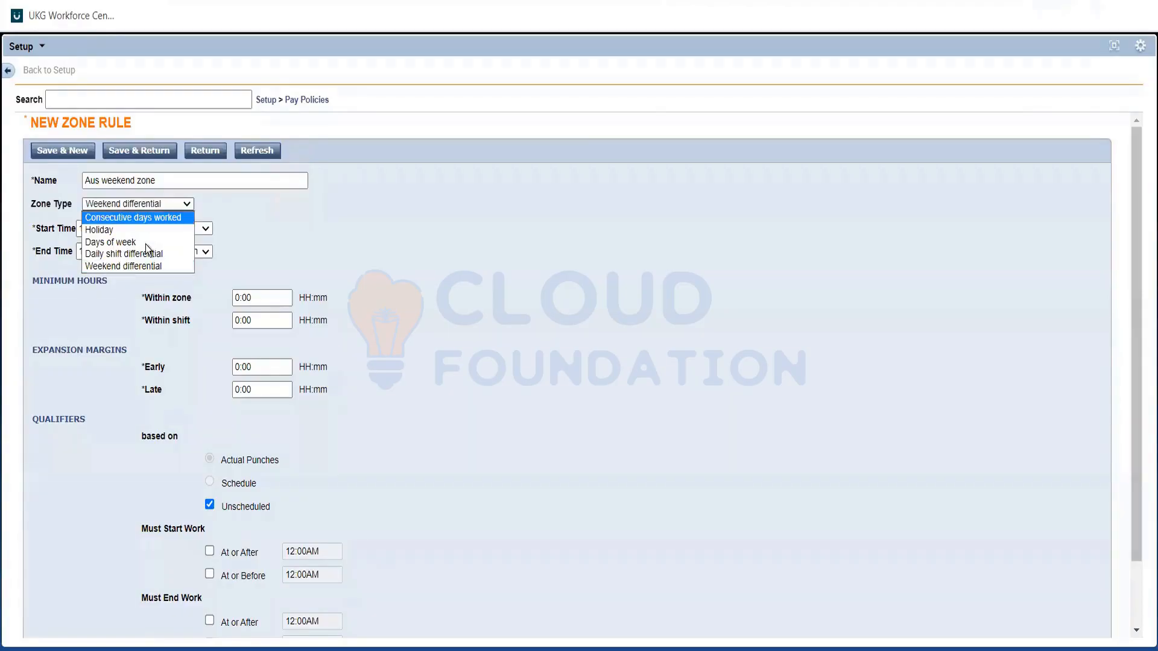
pyautogui.click(144, 243)
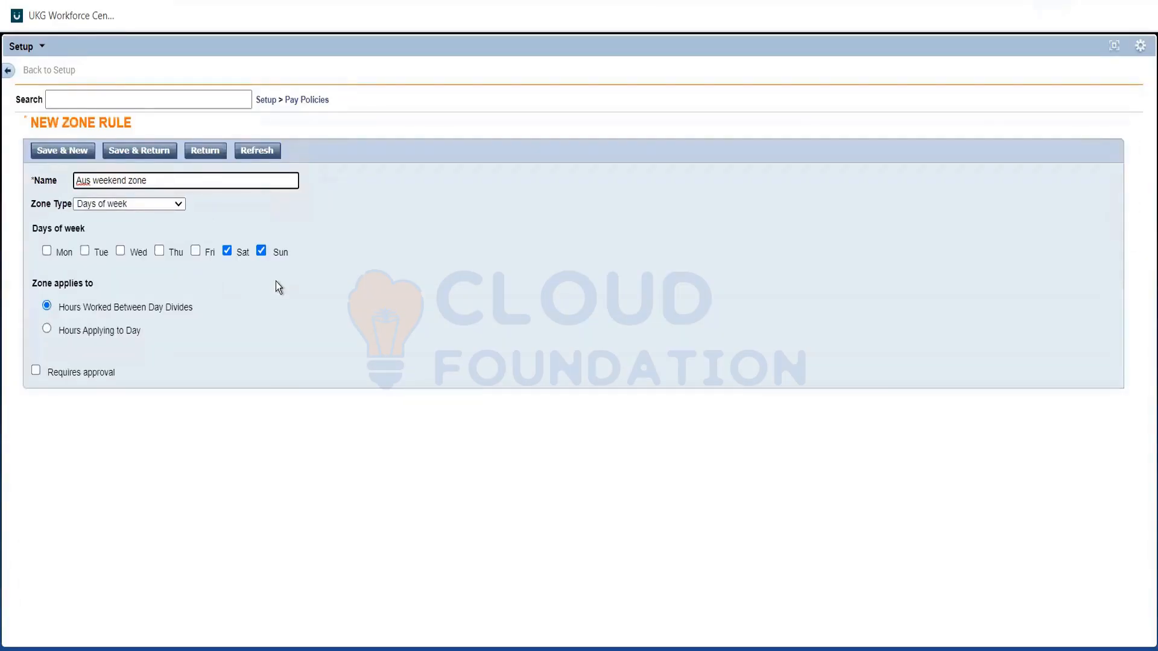
pyautogui.click(276, 281)
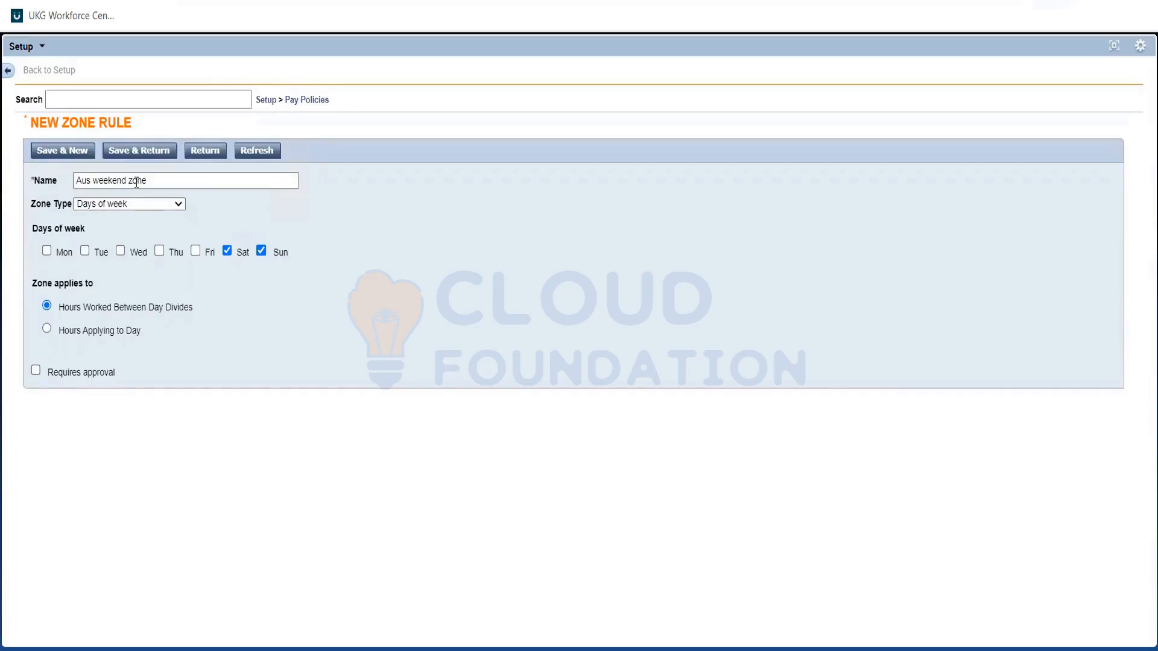
pyautogui.click(155, 156)
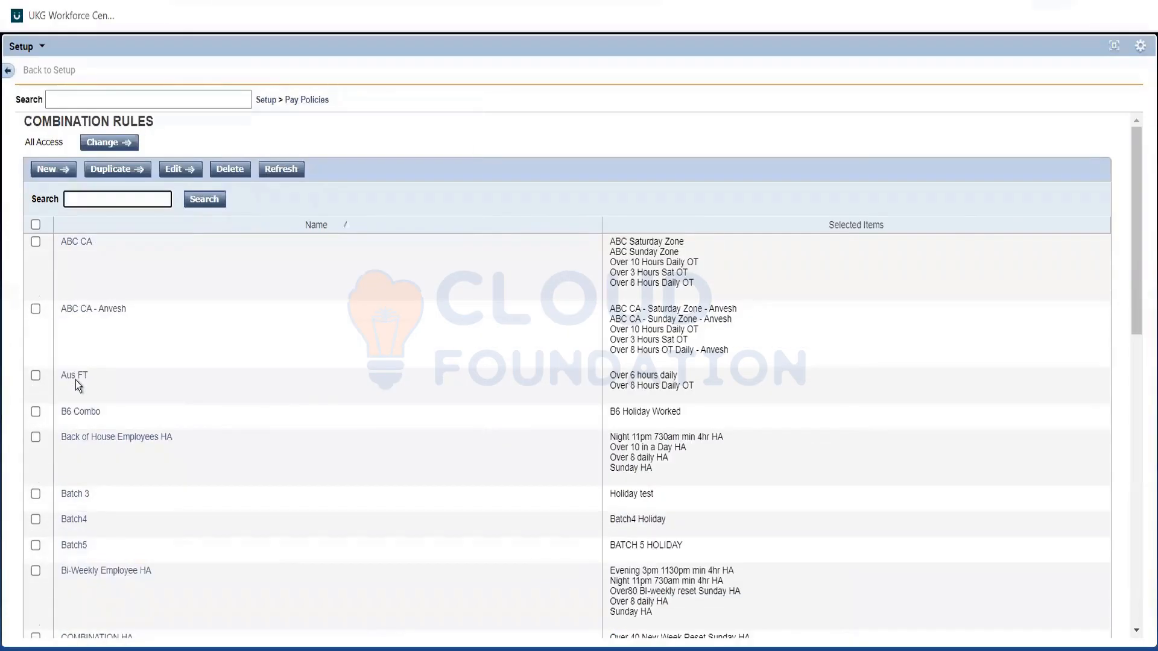
# Open the Aus FT combination rule and add "Aus weekend zone" to its selected items.
pyautogui.click(76, 380)
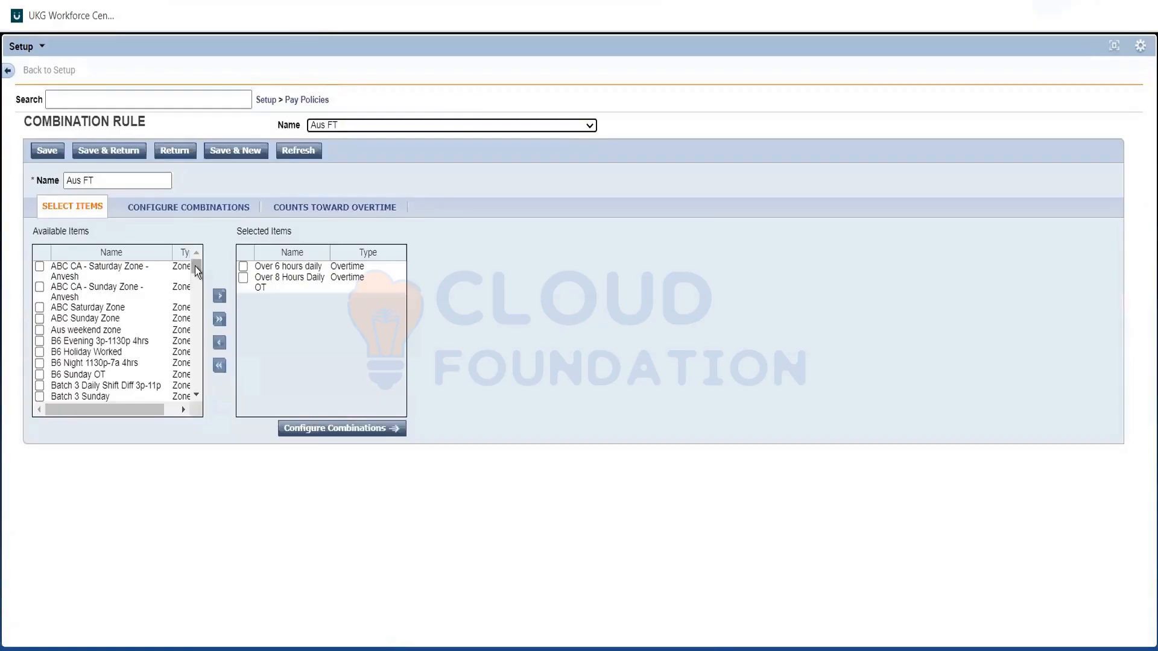
pyautogui.click(41, 330)
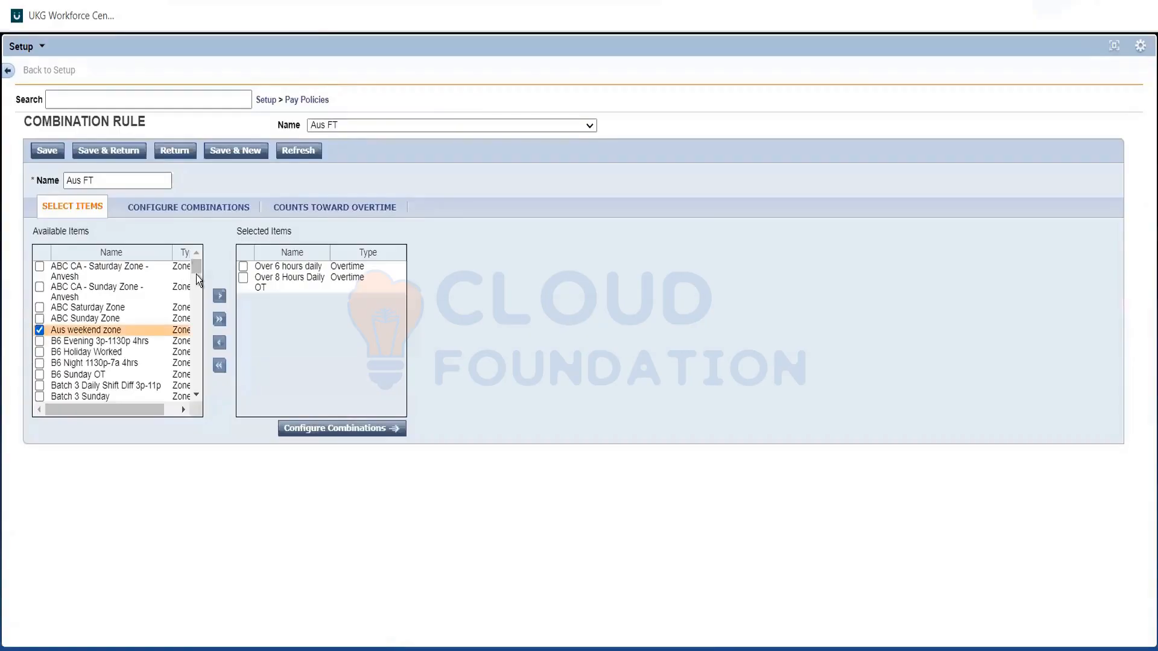
pyautogui.click(219, 296)
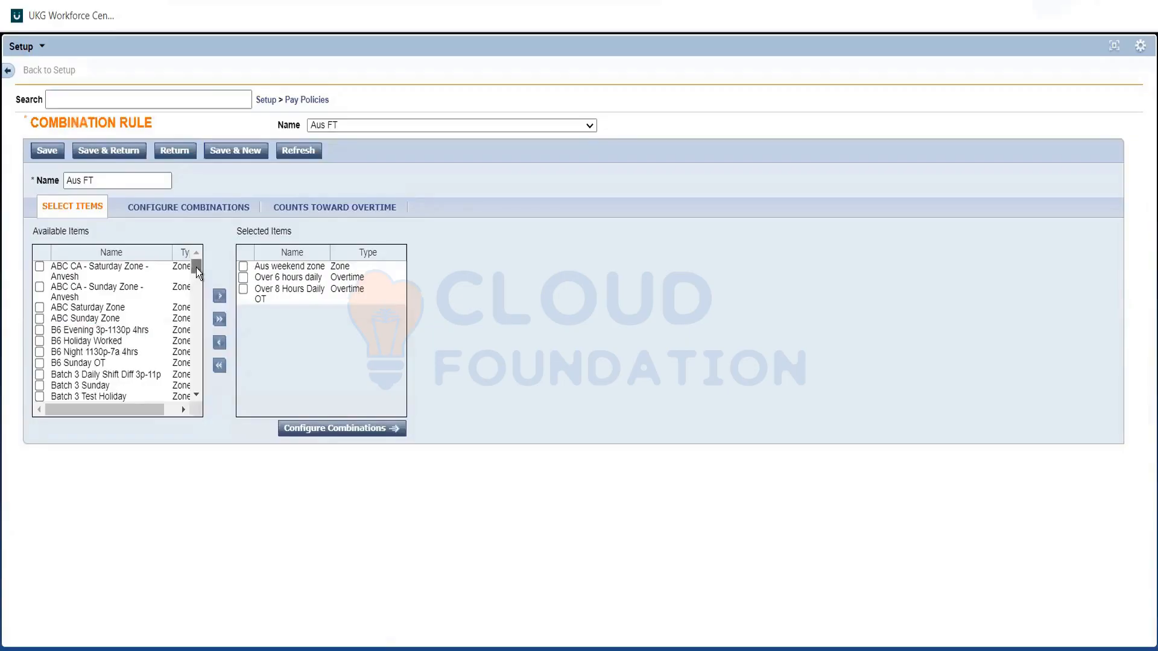
# Find the "Over 3 Hours weekend" overtime among the available items and add it to the Aus FT rule's selected items.
pyautogui.scroll(-10, 194, 279)
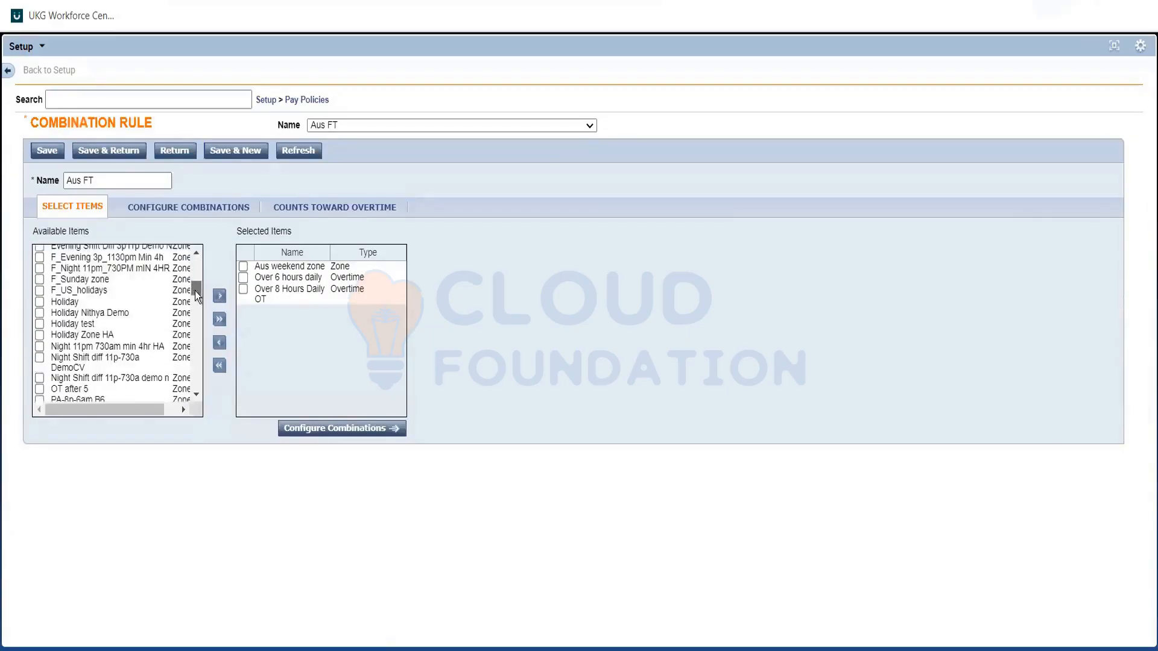
pyautogui.scroll(-5, 194, 295)
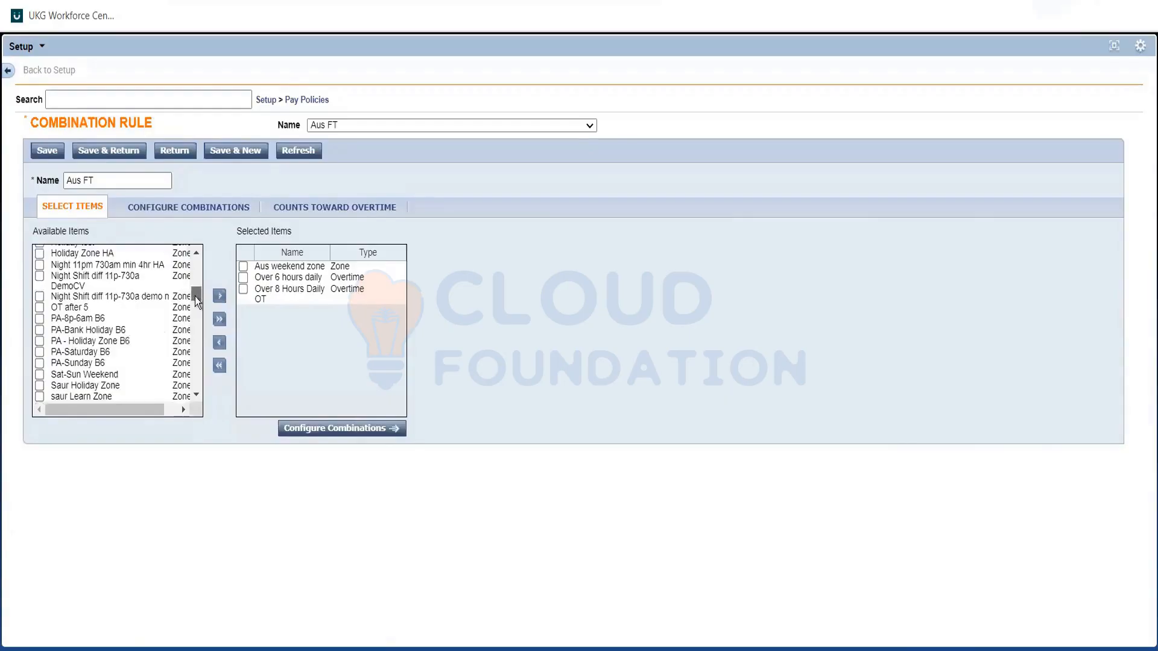
pyautogui.scroll(-10, 198, 332)
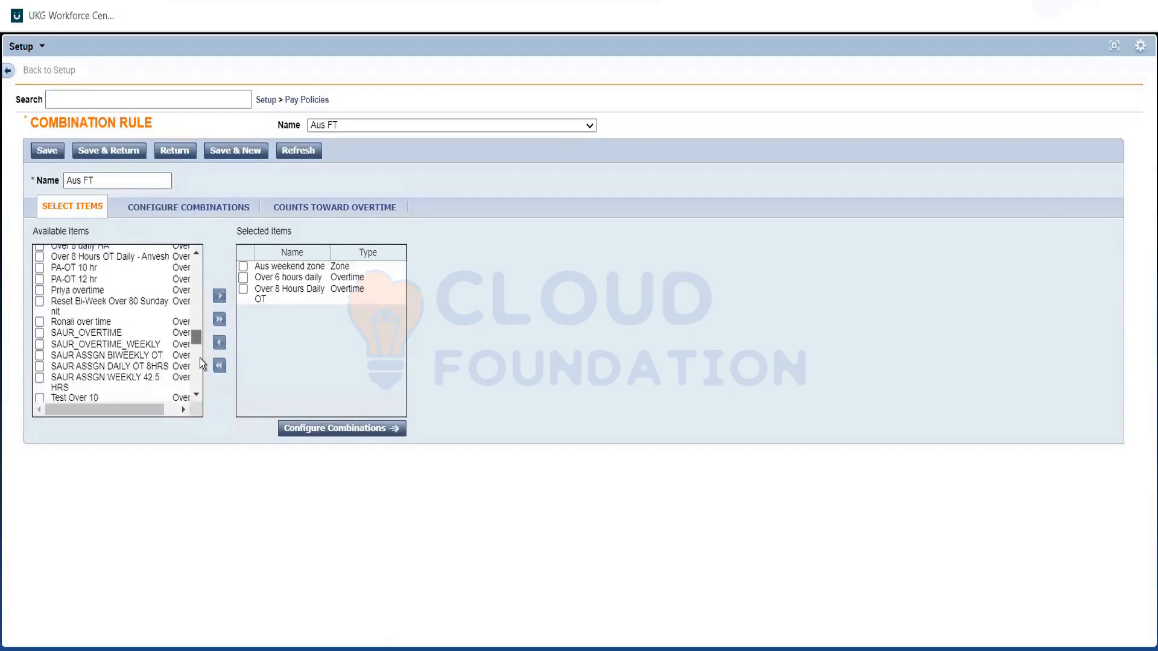
pyautogui.scroll(-3, 200, 350)
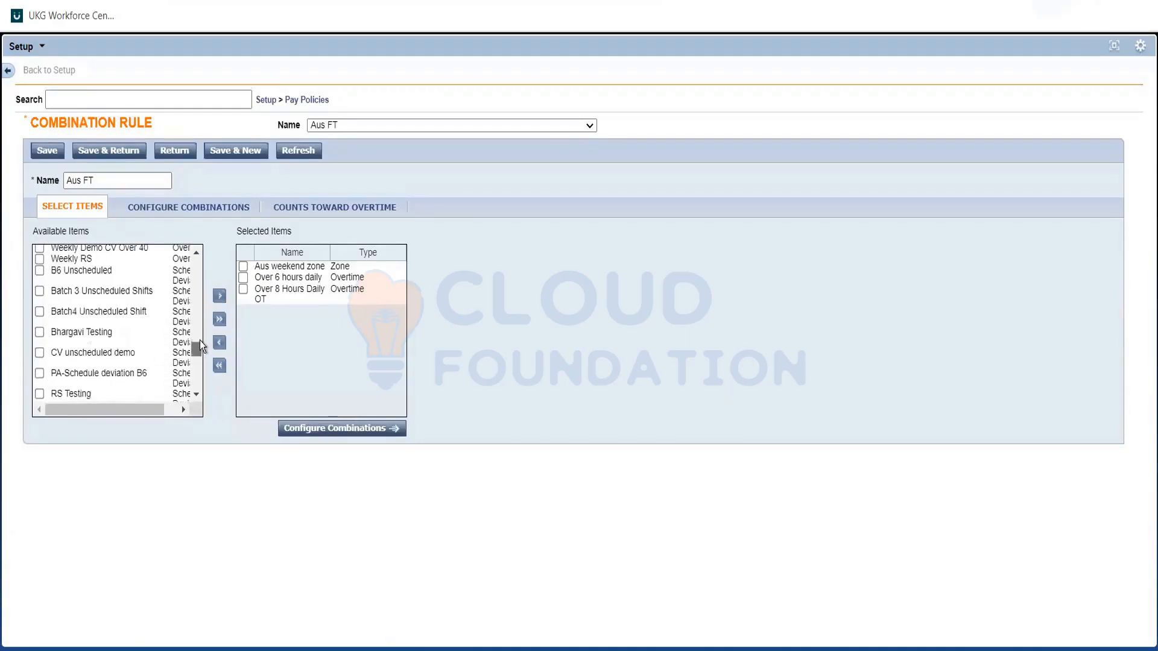
pyautogui.scroll(4, 200, 337)
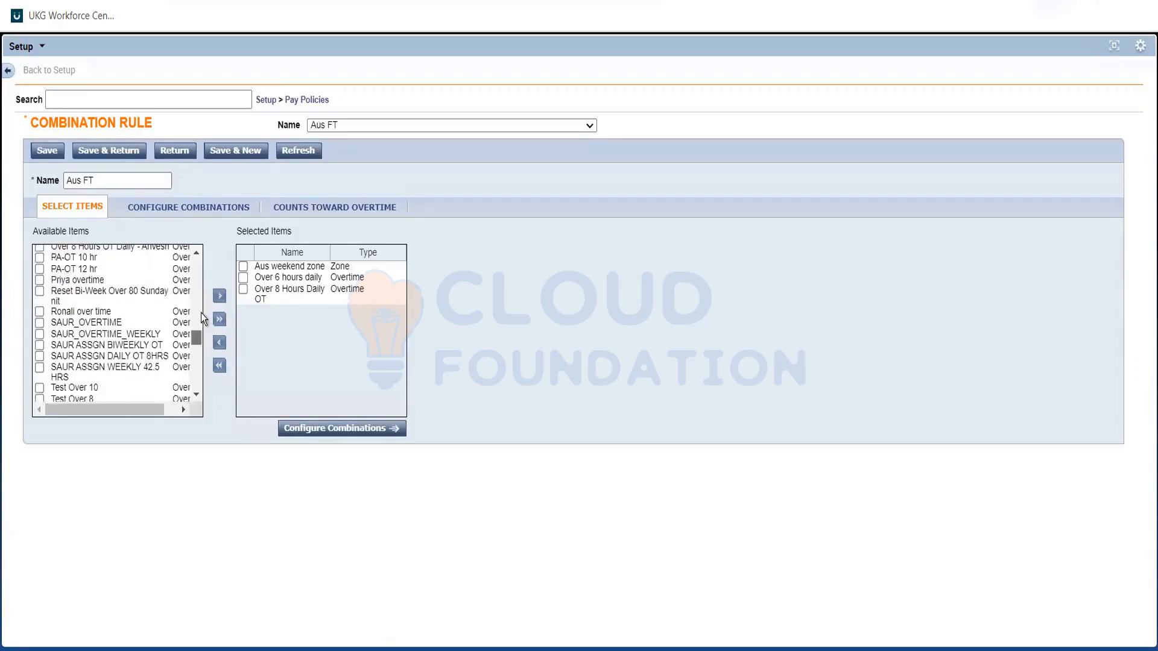
pyautogui.scroll(1, 201, 314)
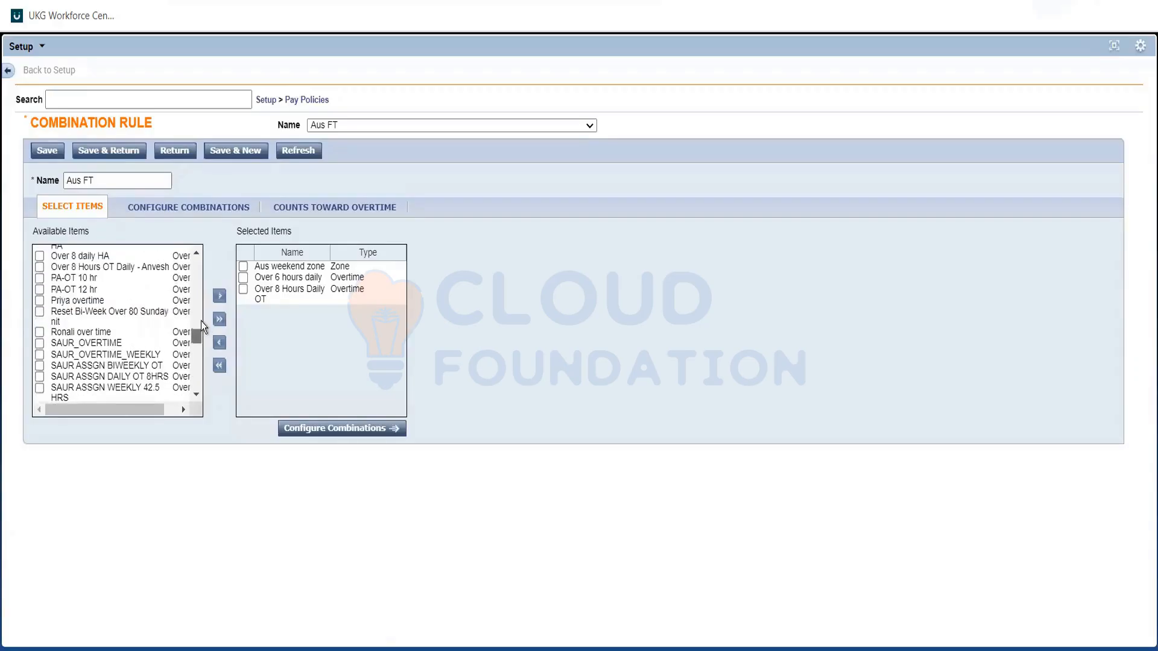
pyautogui.scroll(5, 201, 321)
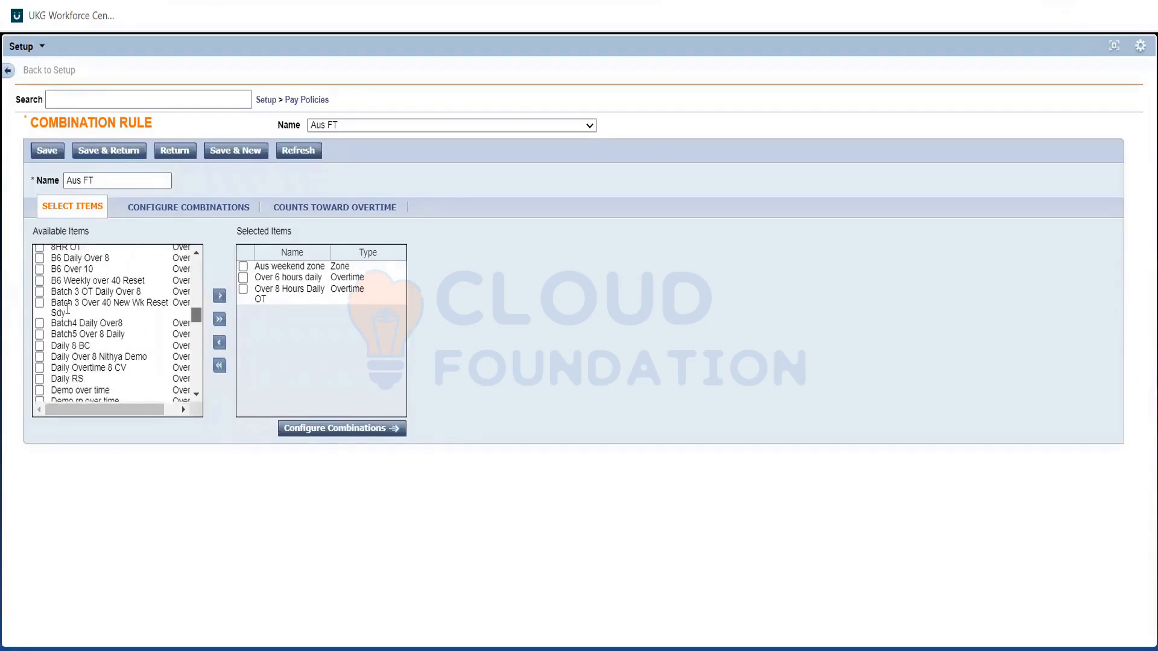
pyautogui.scroll(-6, 67, 309)
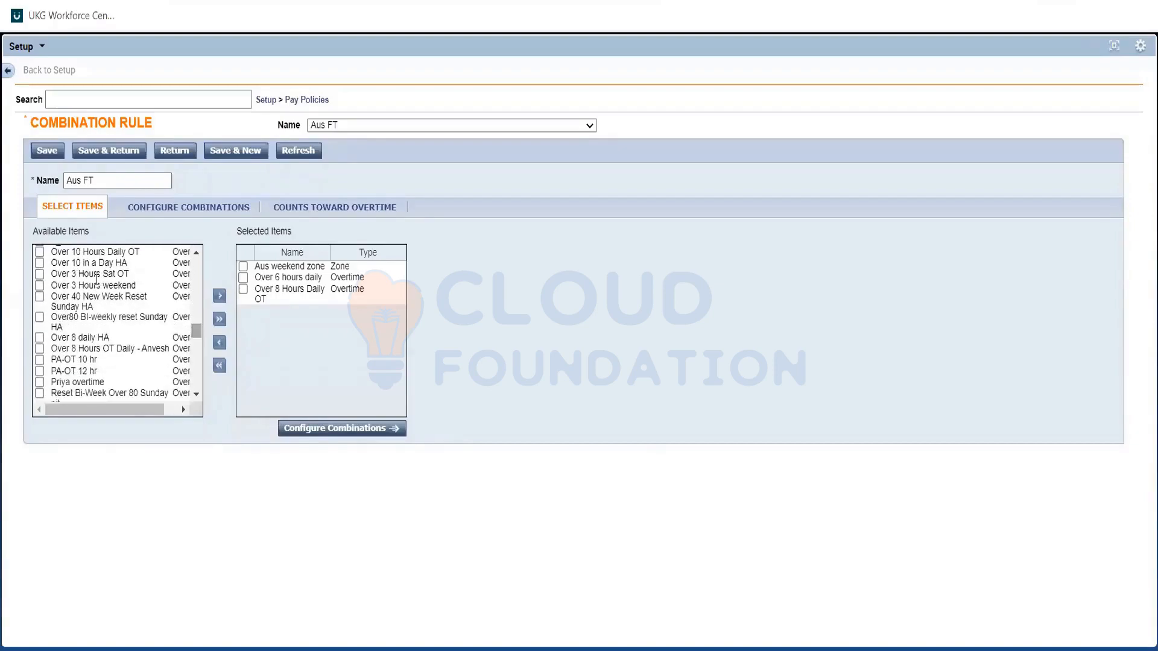
pyautogui.click(97, 283)
pyautogui.click(220, 295)
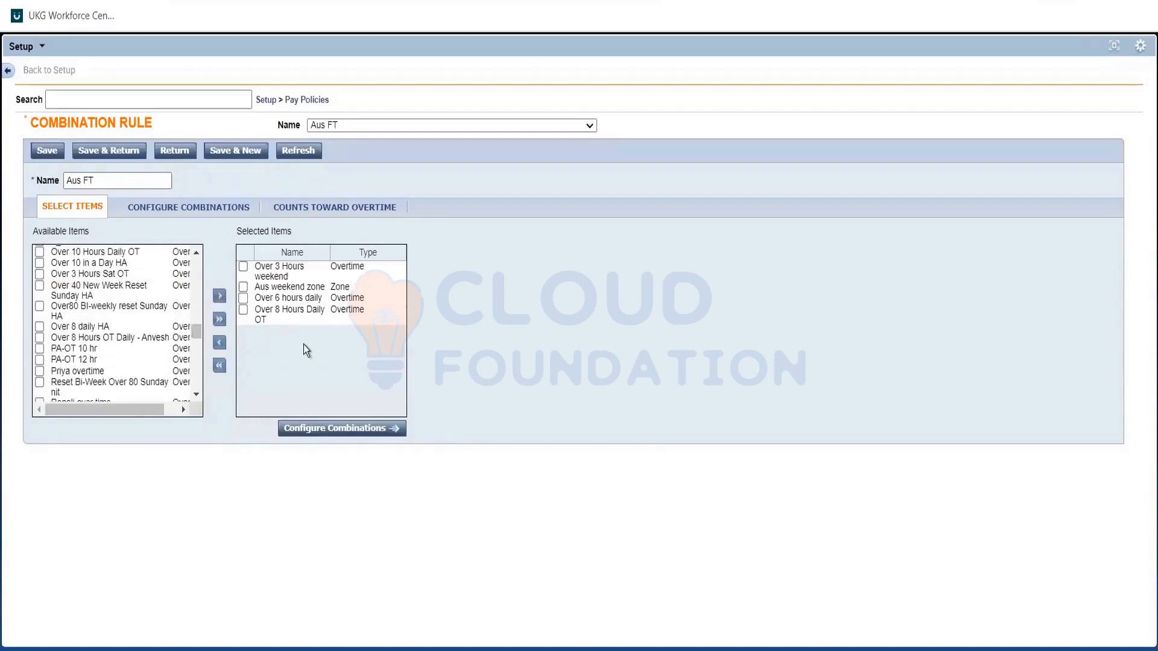
# Configure the combinations so that Over 3 Hours weekend + Over 8 Hours Daily OT gets paid as Over 3 Hours weekend.
pyautogui.click(360, 429)
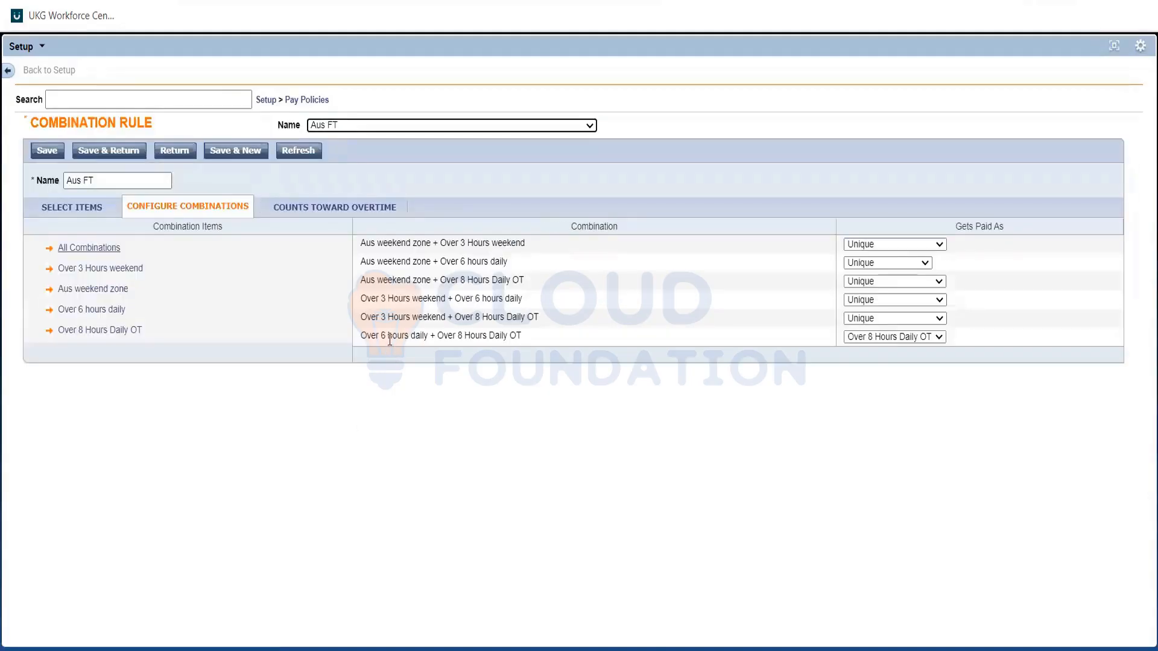
pyautogui.tripleClick(505, 335)
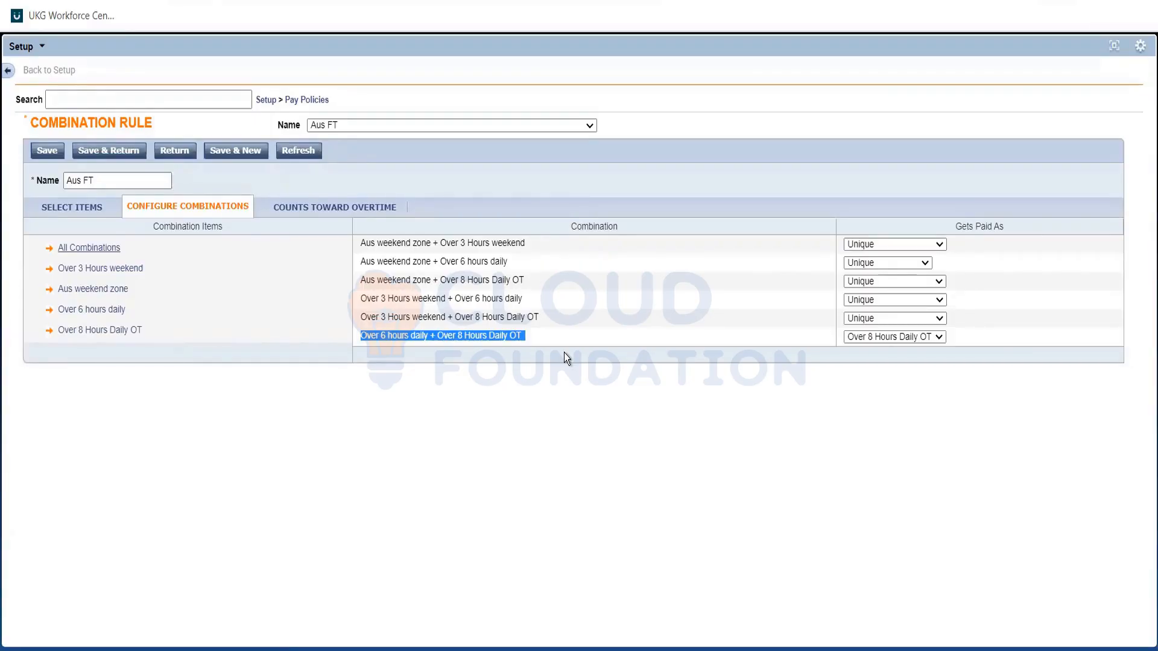
pyautogui.click(433, 318)
pyautogui.tripleClick(433, 317)
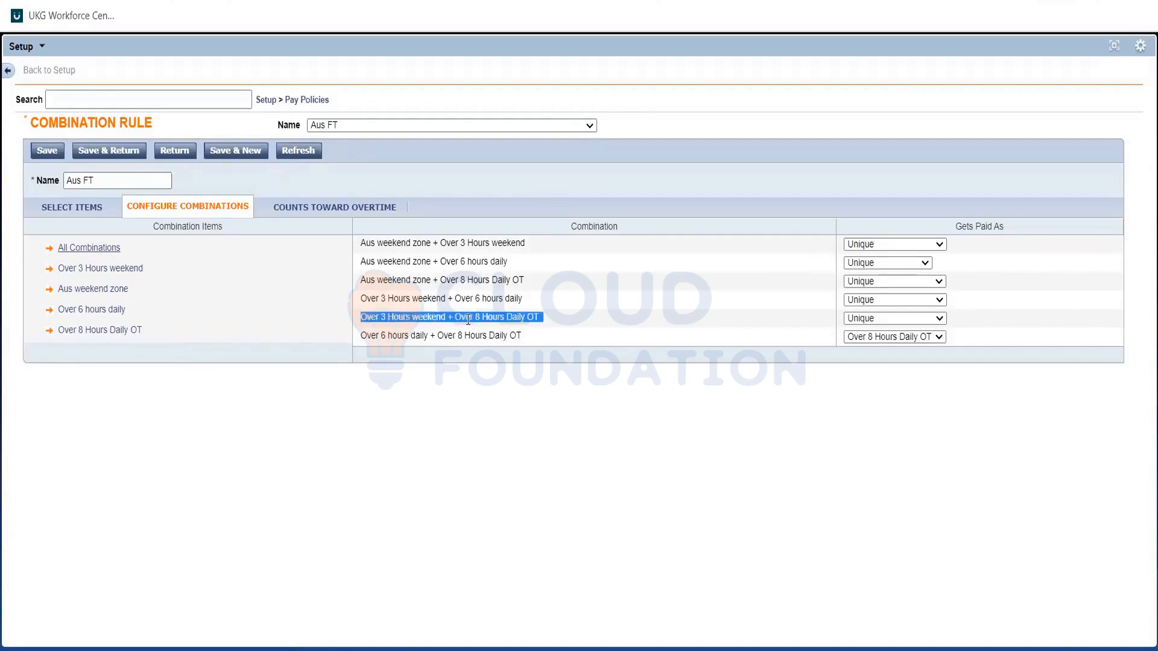
pyautogui.tripleClick(468, 320)
pyautogui.doubleClick(397, 320)
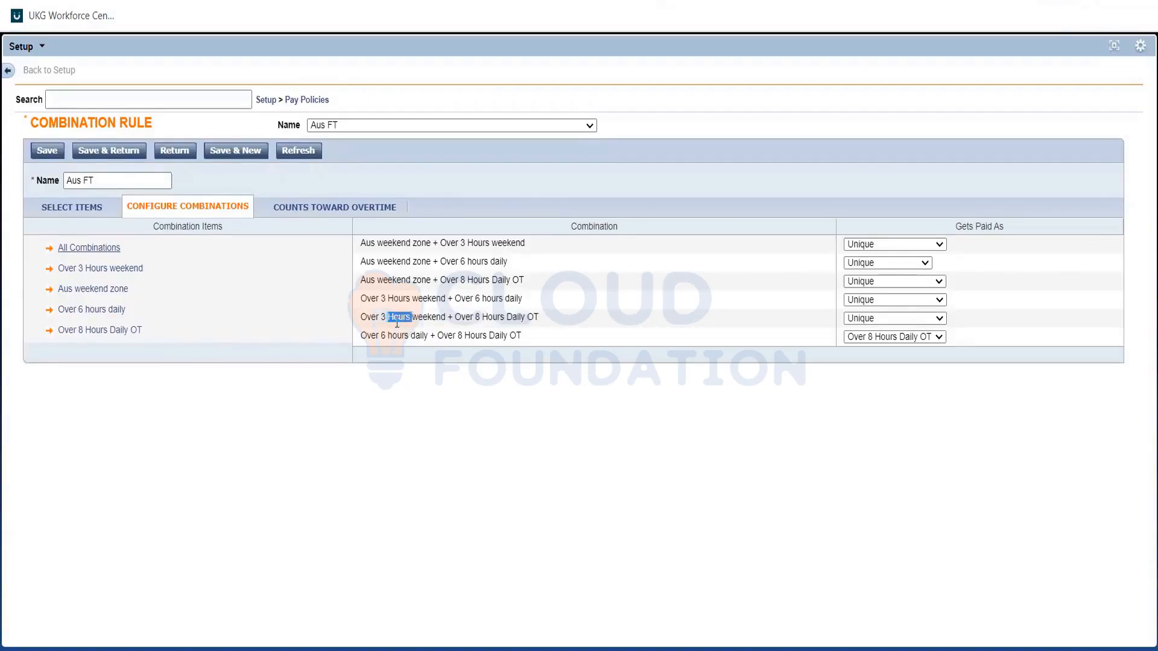
pyautogui.tripleClick(396, 320)
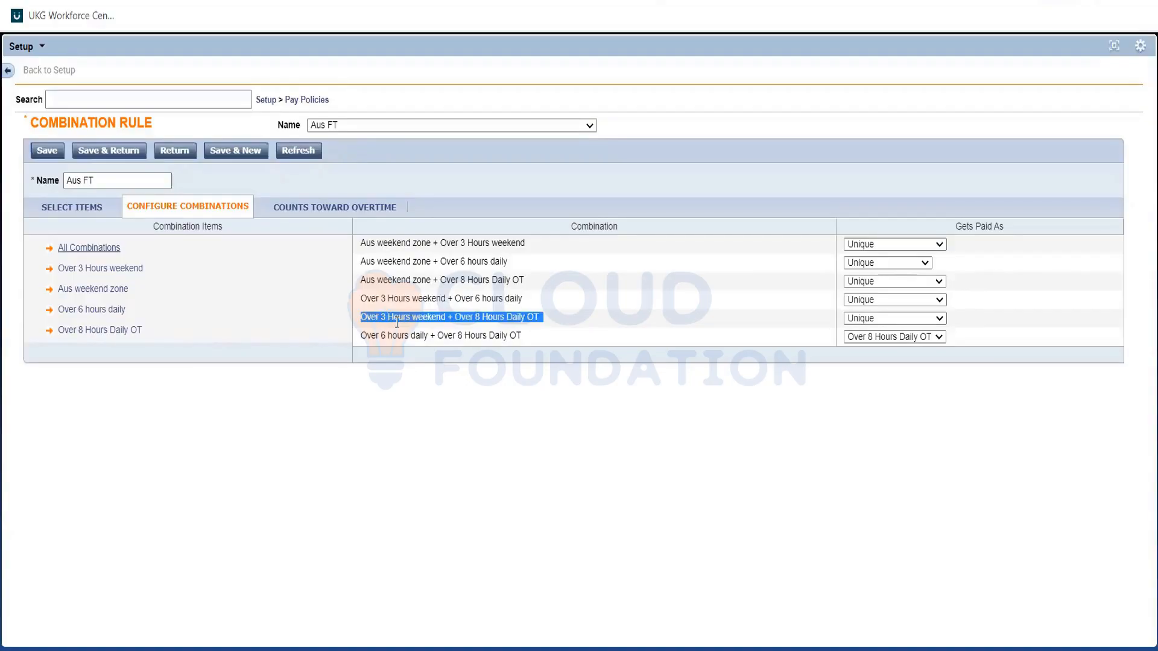
pyautogui.doubleClick(509, 320)
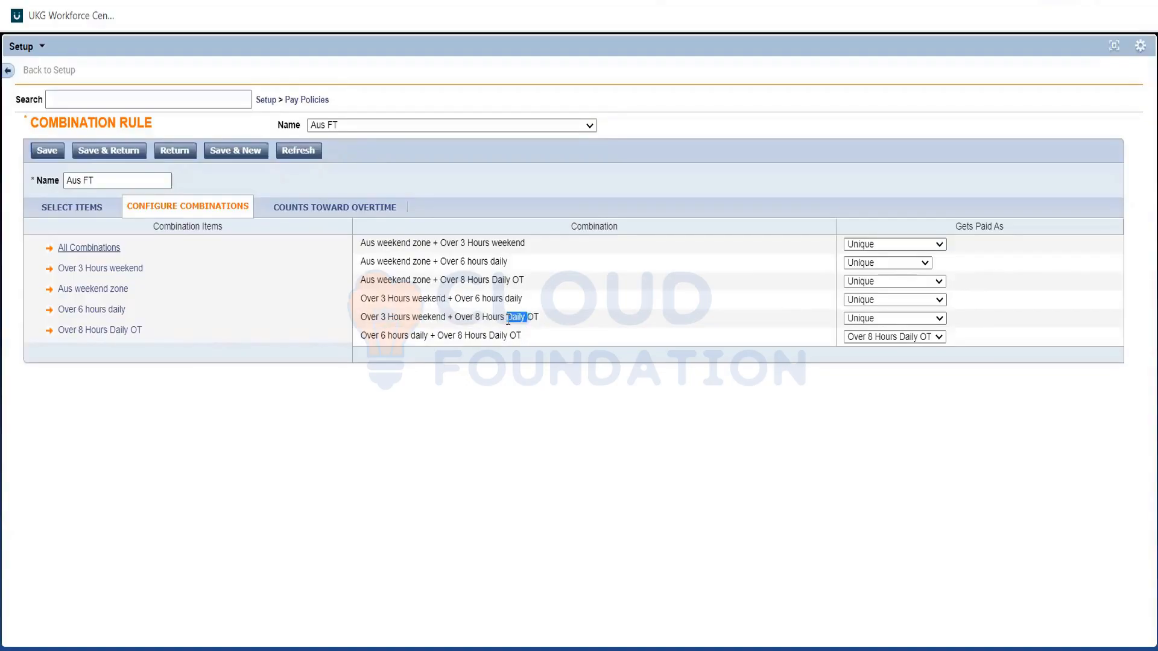
pyautogui.tripleClick(508, 320)
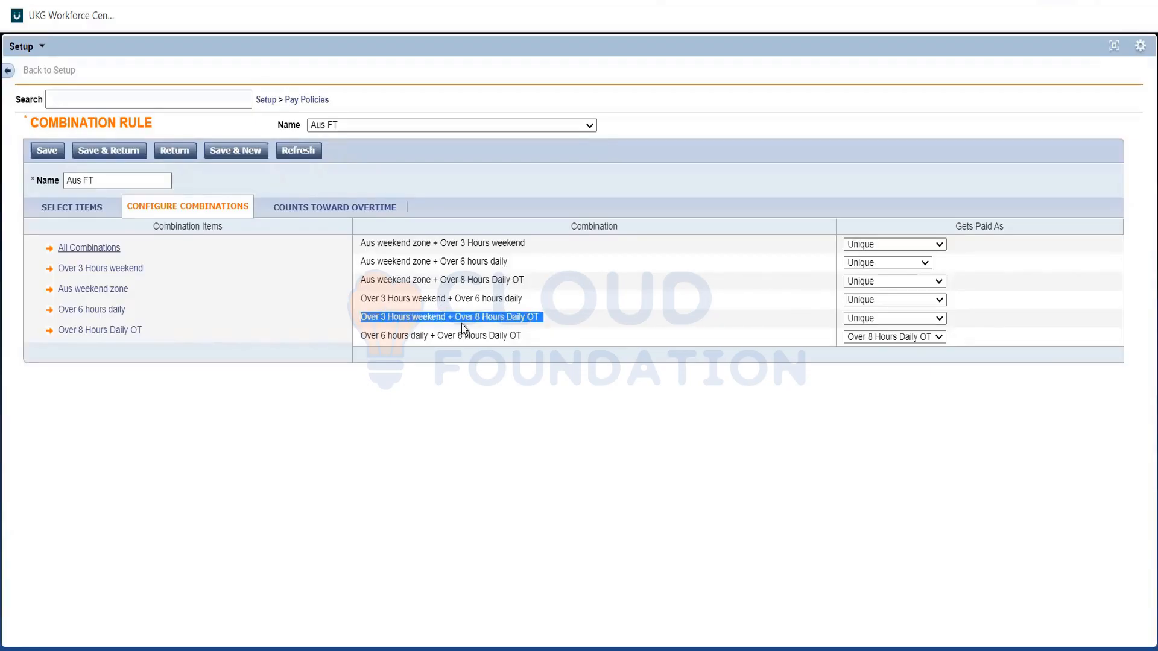
pyautogui.doubleClick(397, 316)
pyautogui.tripleClick(397, 317)
pyautogui.click(892, 319)
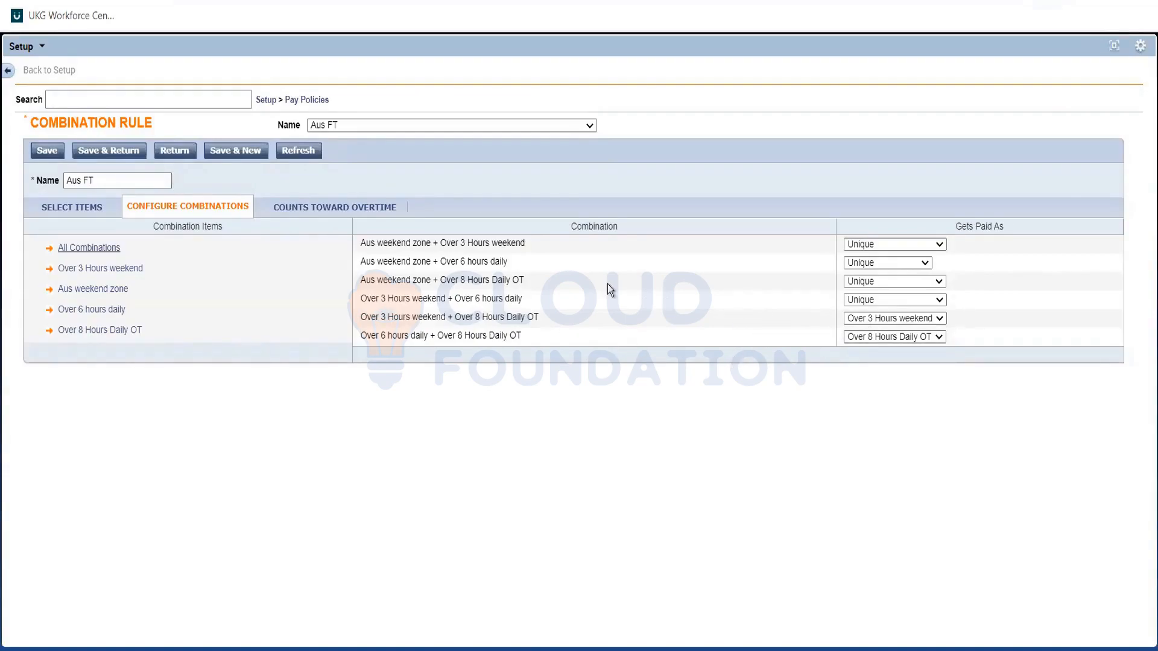
# Pay Over 3 Hours weekend + Over 6 hours daily as Over 3 Hours weekend, and check the choice against the Req note's OT rates in Notepad.
pyautogui.tripleClick(411, 300)
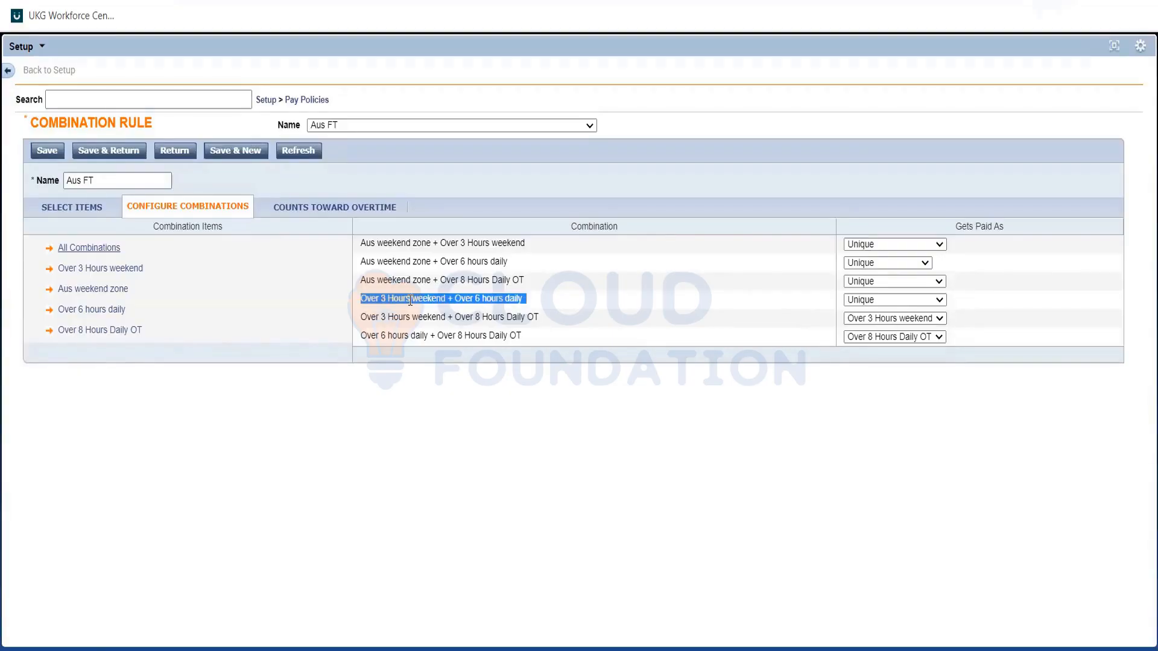
pyautogui.tripleClick(482, 301)
pyautogui.click(526, 311)
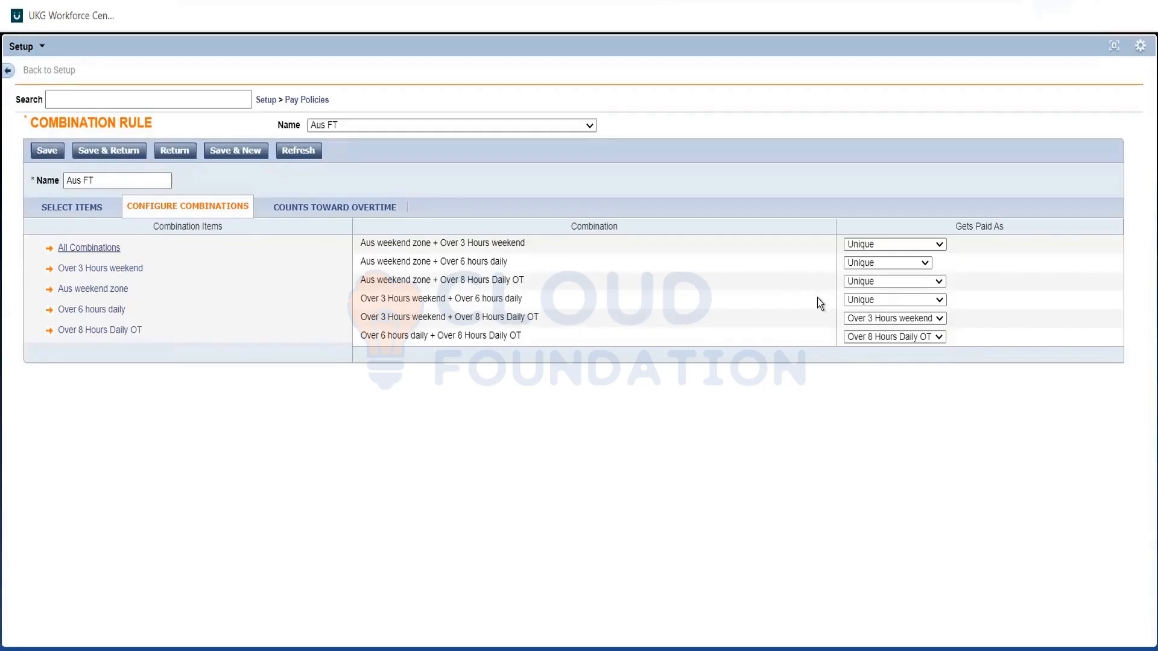
pyautogui.click(859, 299)
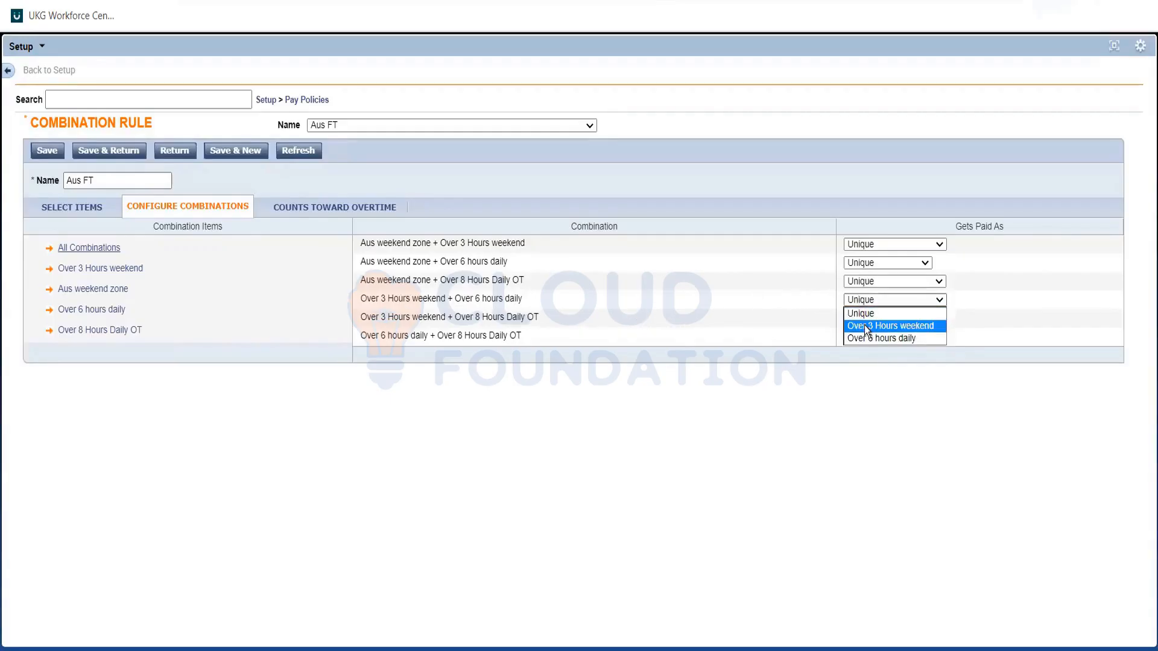
pyautogui.click(864, 325)
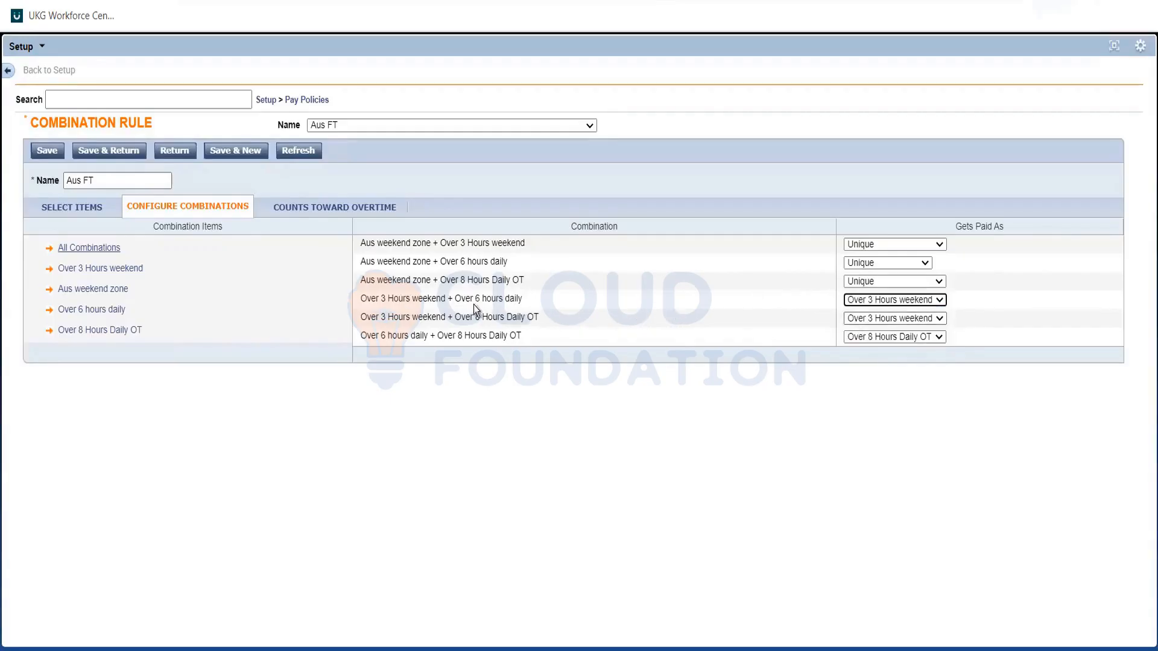
pyautogui.tripleClick(444, 296)
pyautogui.hotkey('alt', 'Tab')
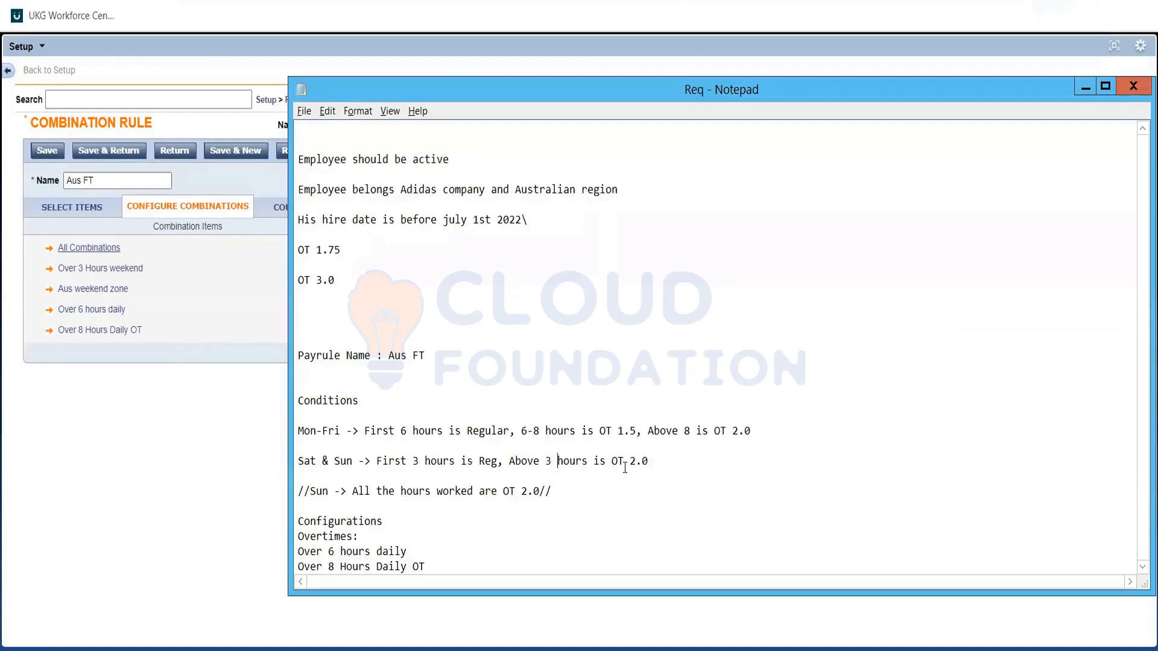
pyautogui.doubleClick(625, 462)
pyautogui.doubleClick(629, 429)
pyautogui.click(629, 430)
pyautogui.hotkey('alt', 'Tab')
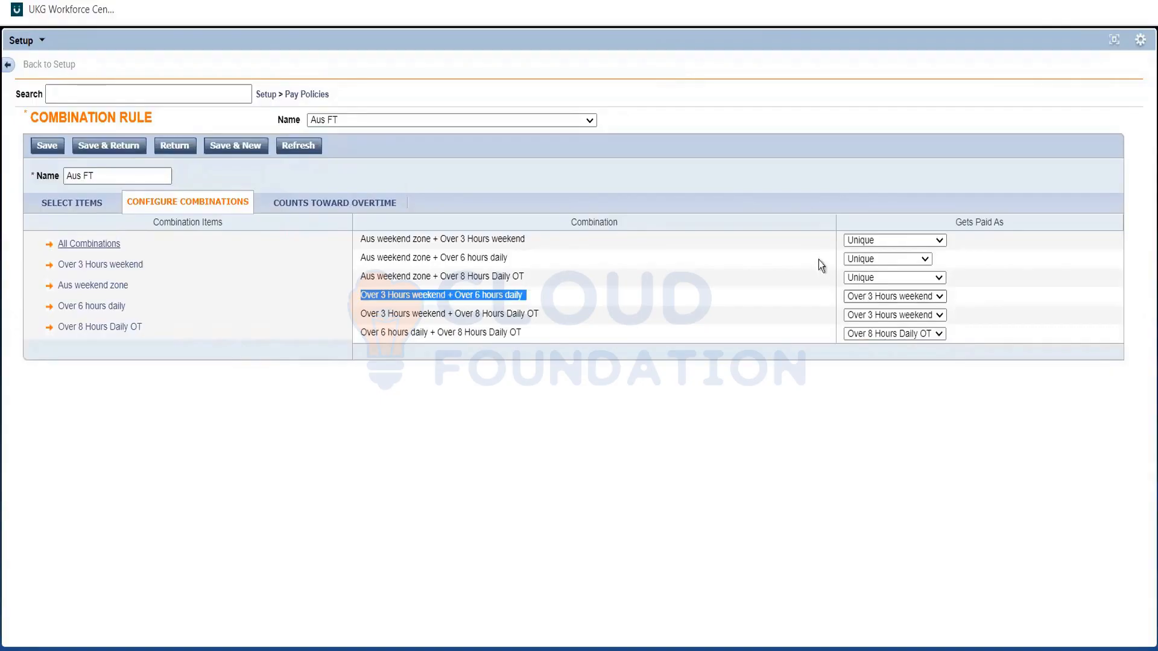
# Set the Aus weekend zone + Over 3 Hours weekend combination to get paid as Over 3 Hours weekend.
pyautogui.tripleClick(482, 239)
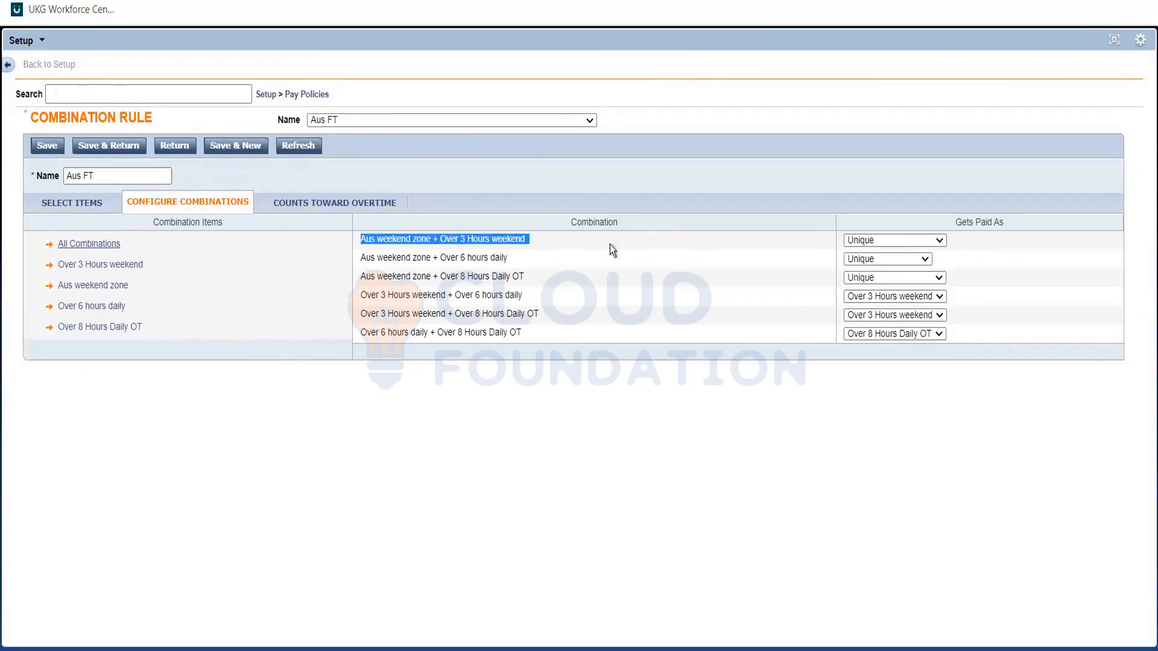
pyautogui.click(638, 247)
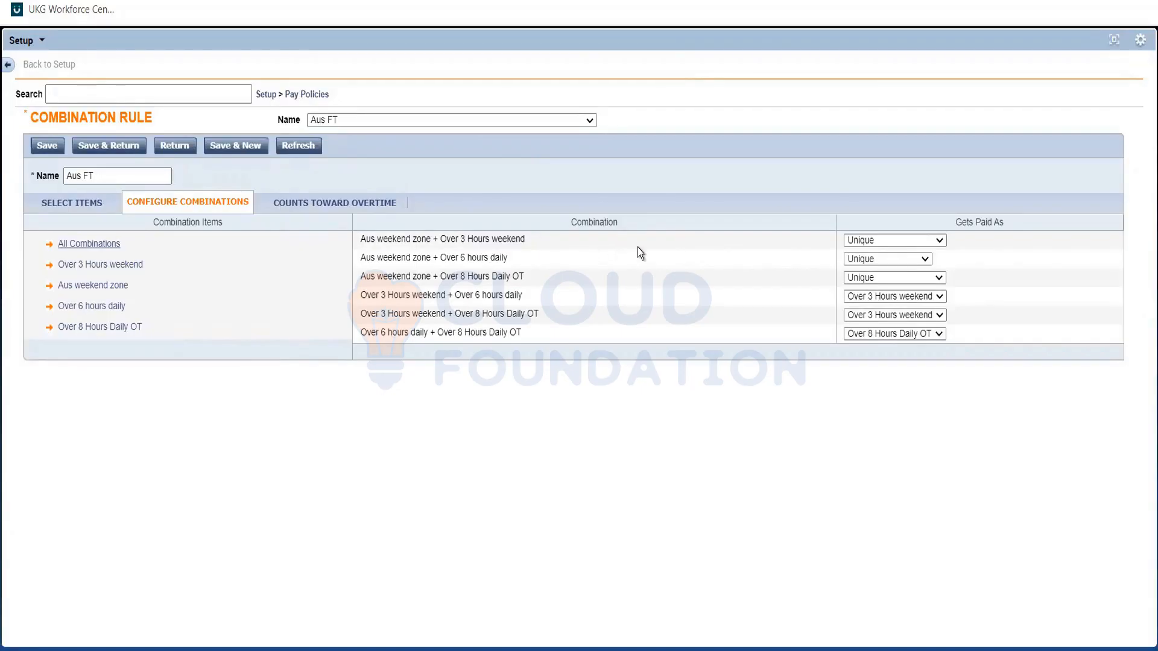
pyautogui.tripleClick(423, 276)
pyautogui.click(411, 242)
pyautogui.tripleClick(457, 238)
pyautogui.moveTo(457, 237); pyautogui.dragTo(892, 235)
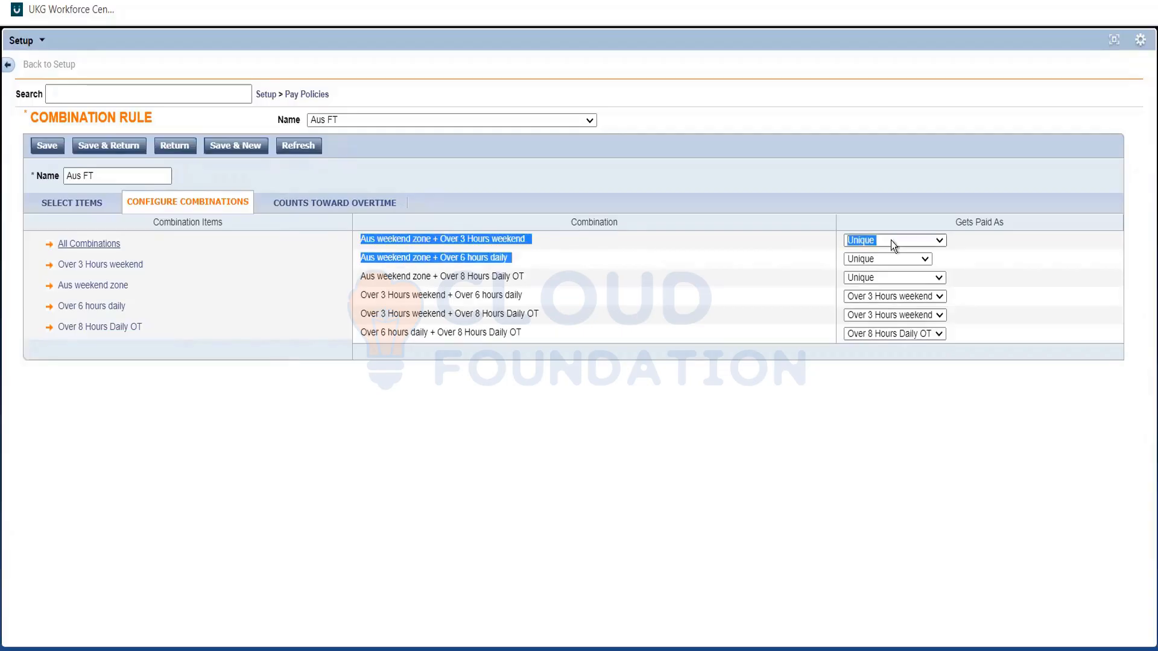
pyautogui.click(892, 240)
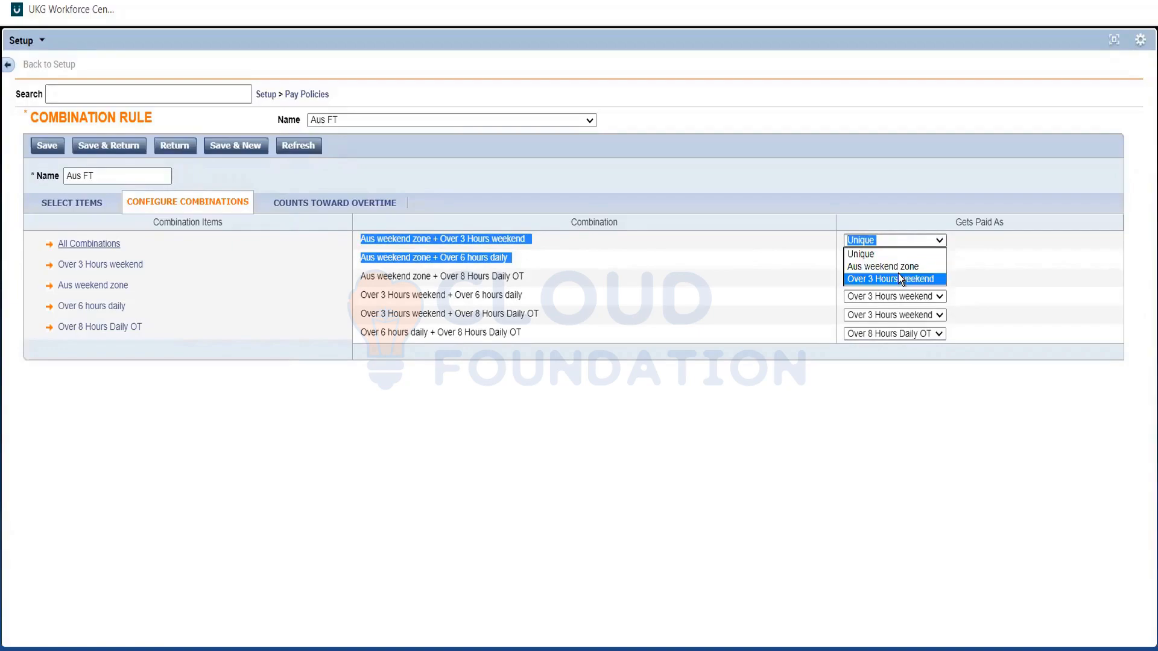
pyautogui.press('Escape')
pyautogui.click(602, 255)
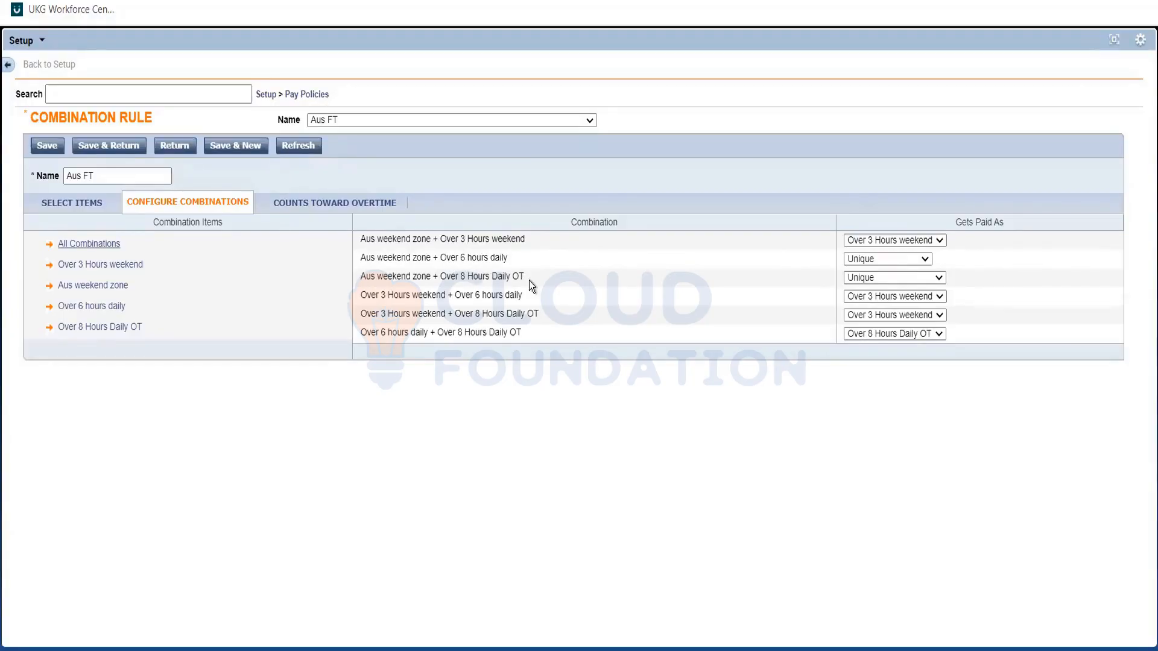
# Check the Req note, then pay Aus weekend zone + Over 6 hours daily and Aus weekend zone + Over 8 Hours Daily OT as Aus weekend zone.
pyautogui.moveTo(530, 281); pyautogui.dragTo(447, 263)
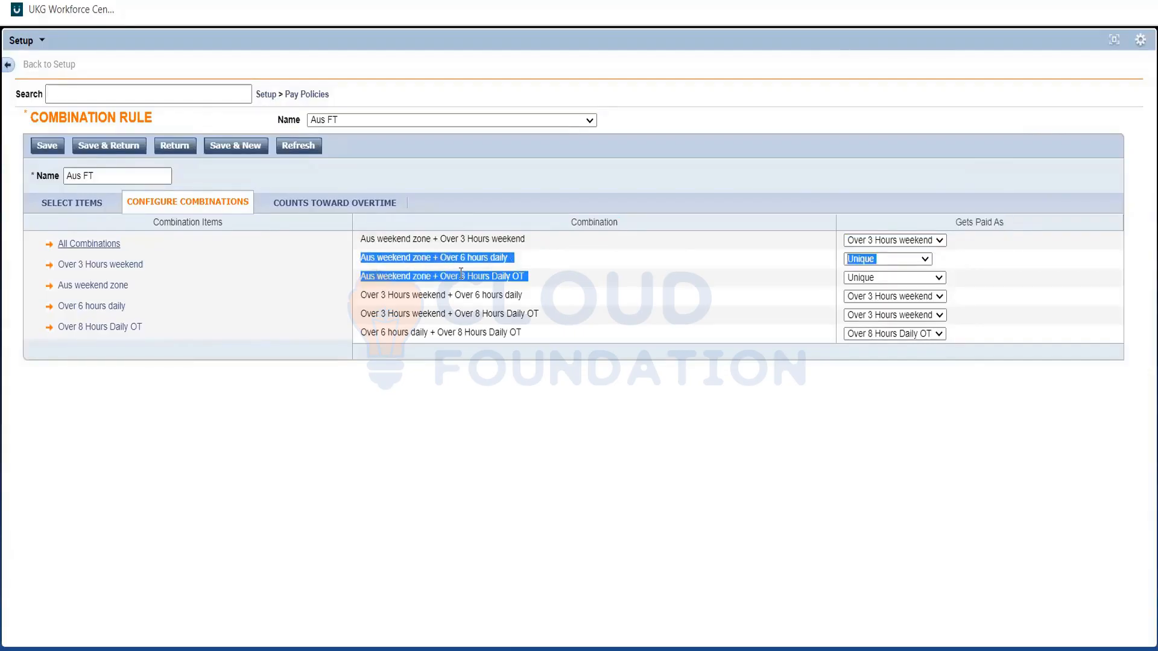
pyautogui.hotkey('alt', 'Tab')
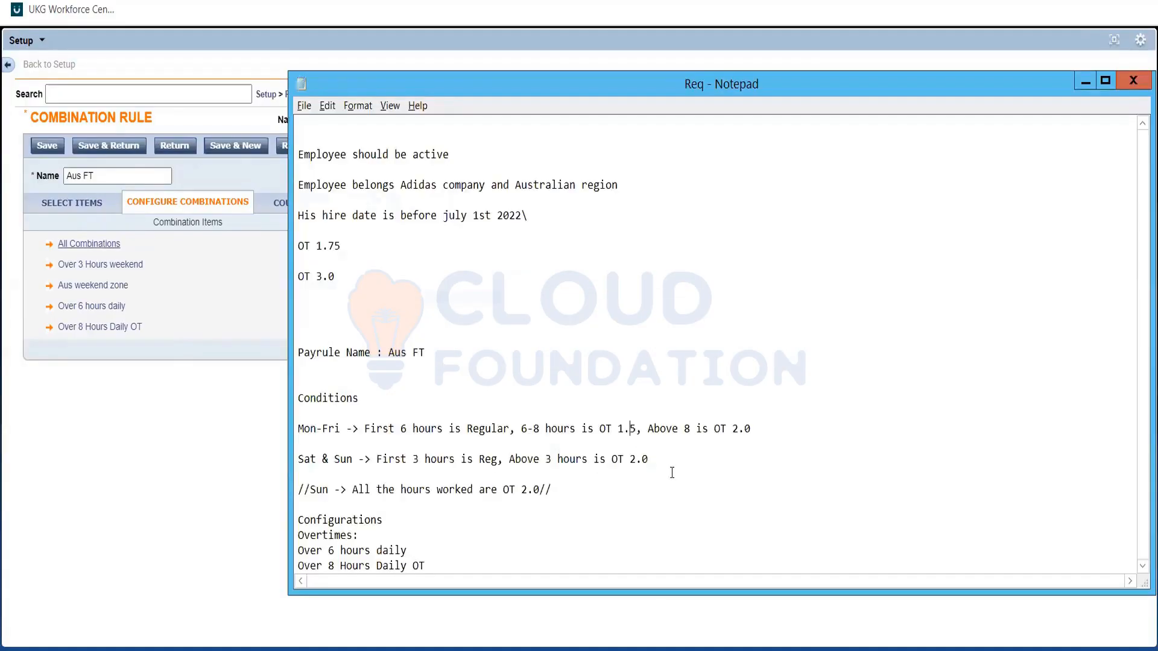
pyautogui.hotkey('alt', 'Tab')
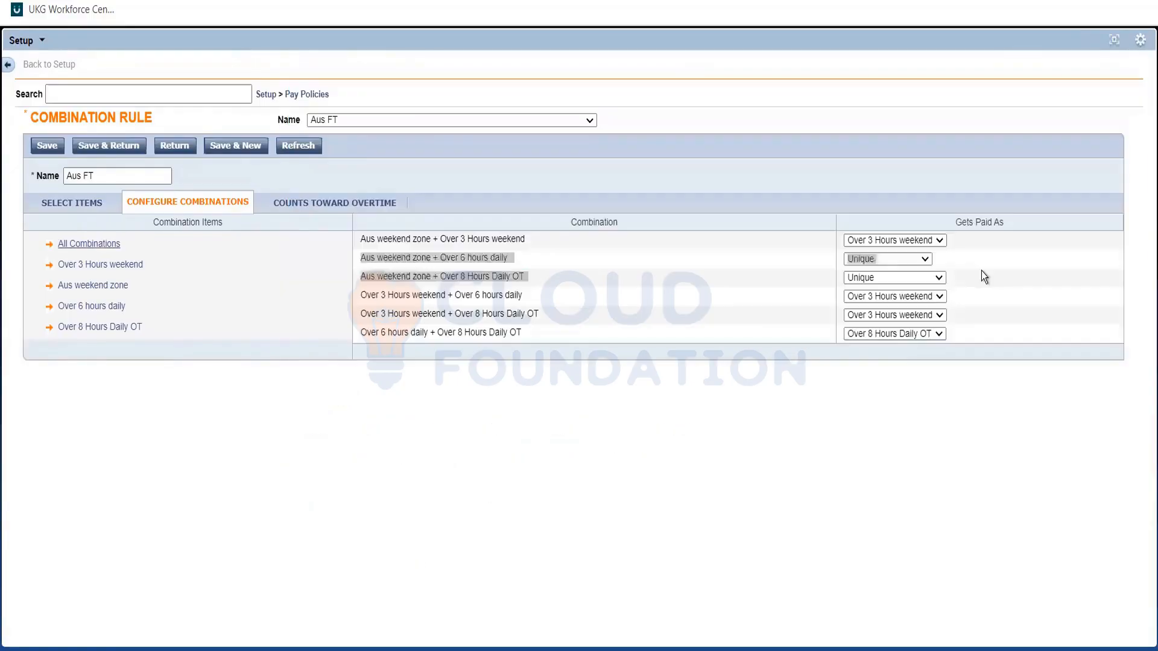
pyautogui.click(853, 259)
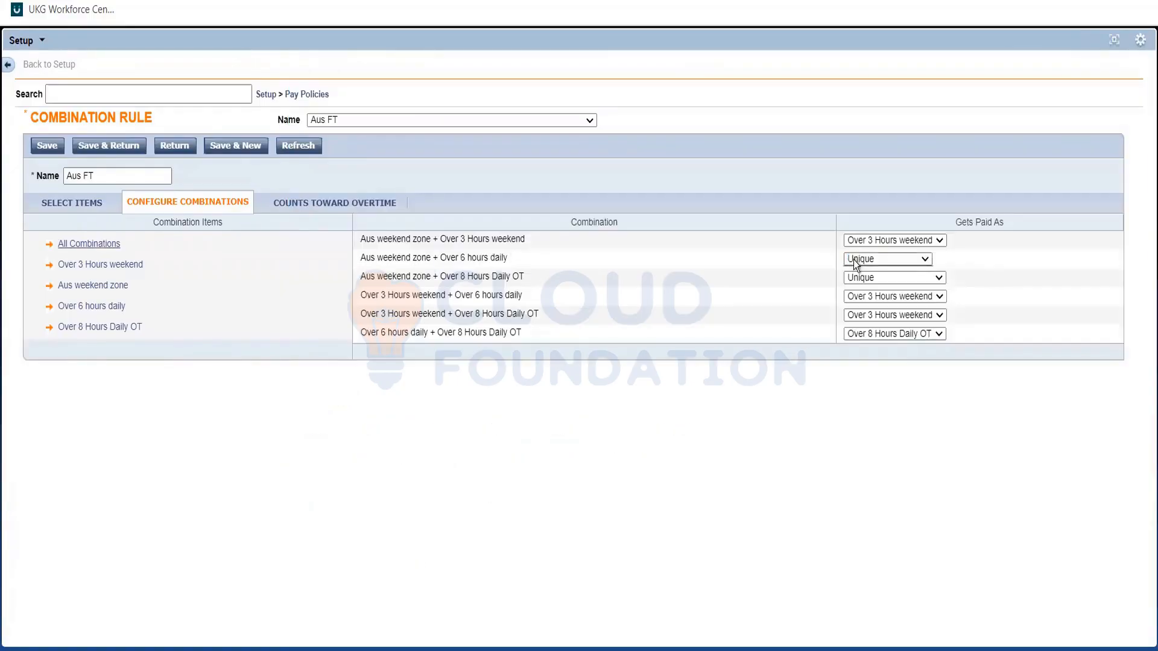
pyautogui.click(864, 285)
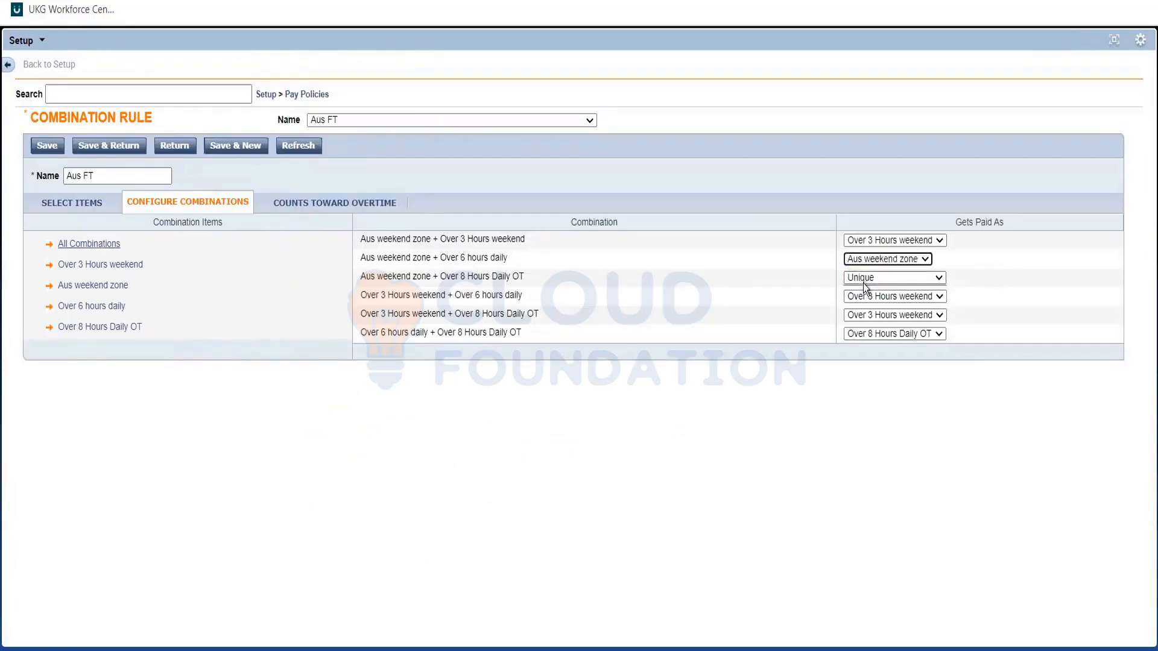
pyautogui.click(863, 283)
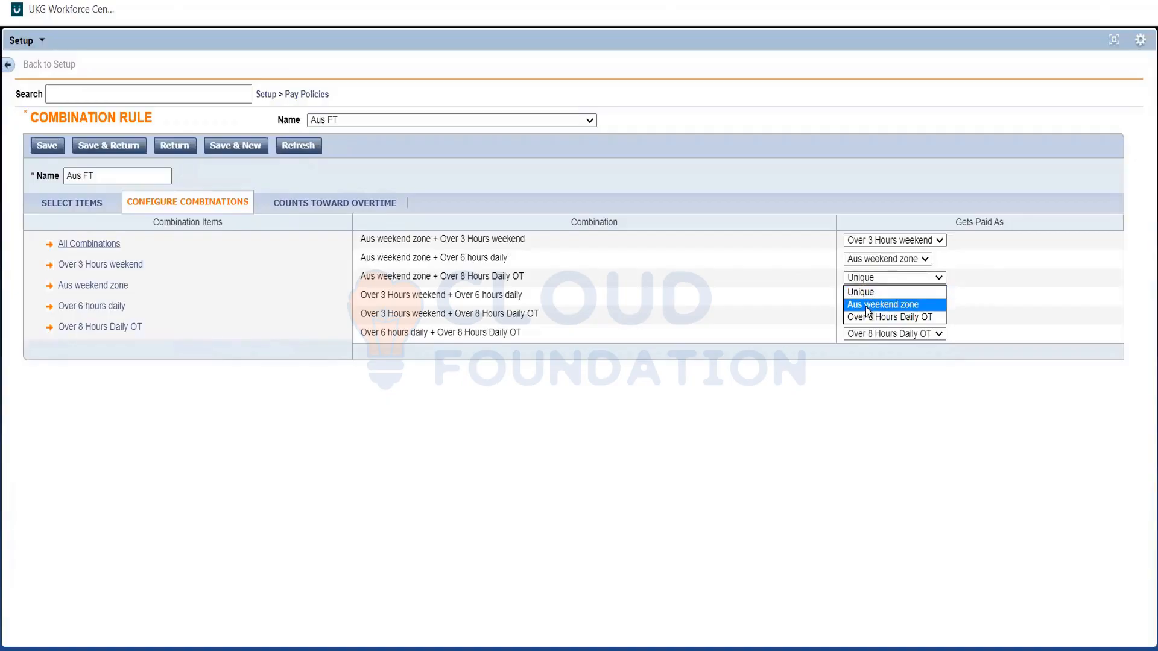
pyautogui.click(866, 306)
pyautogui.click(981, 297)
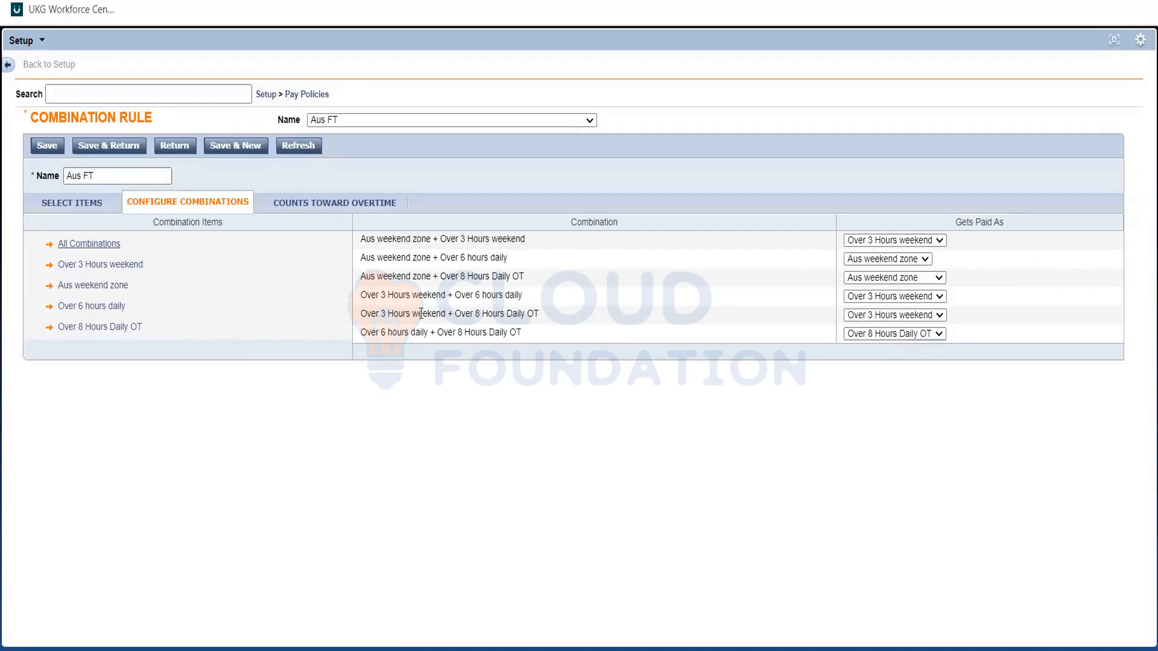
# Review how Over 3 Hours weekend combined with Over 8 Hours Daily OT and with Over 6 hours daily gets paid.
pyautogui.tripleClick(481, 318)
pyautogui.doubleClick(404, 314)
pyautogui.tripleClick(403, 315)
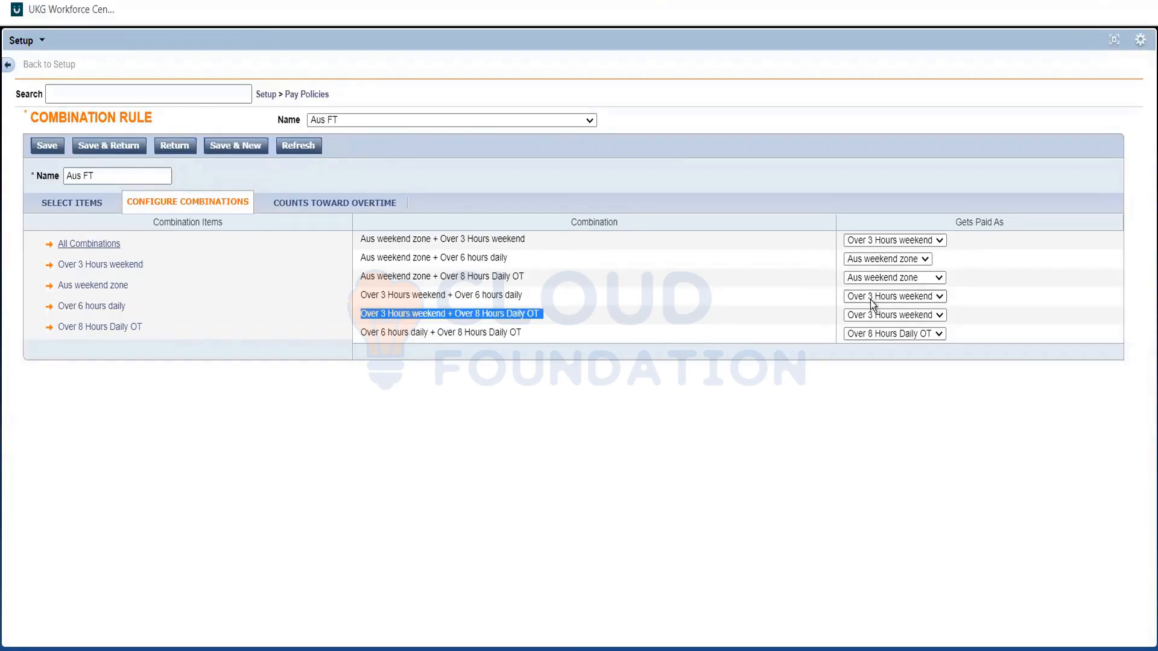
pyautogui.click(445, 296)
pyautogui.doubleClick(424, 294)
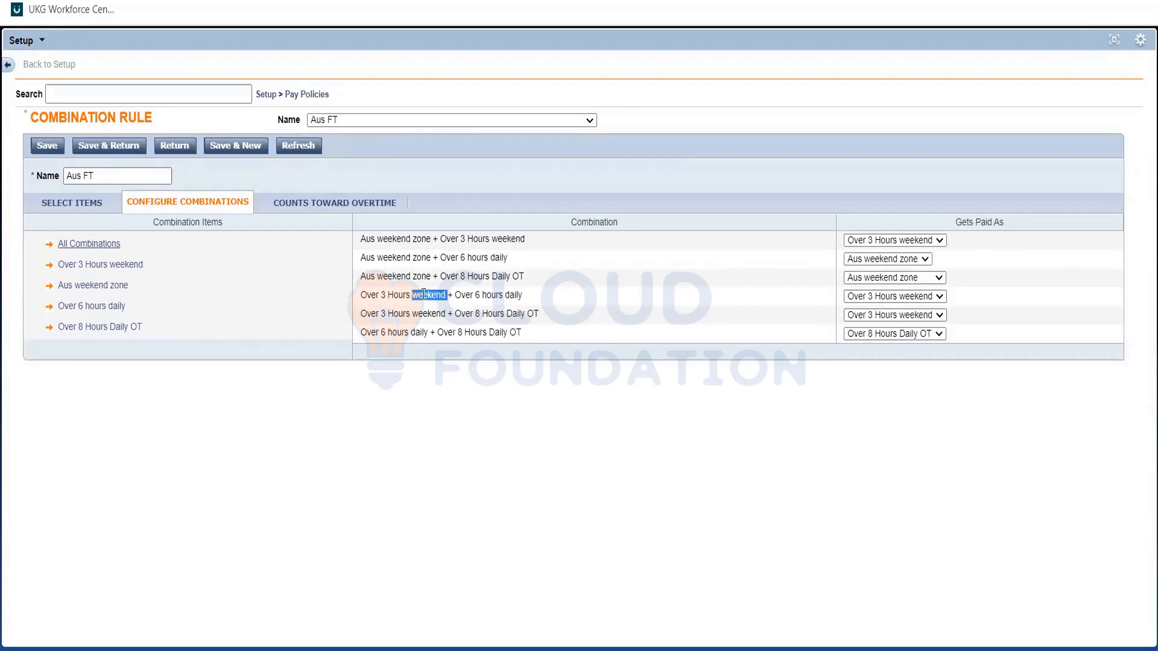
pyautogui.click(462, 295)
pyautogui.tripleClick(462, 295)
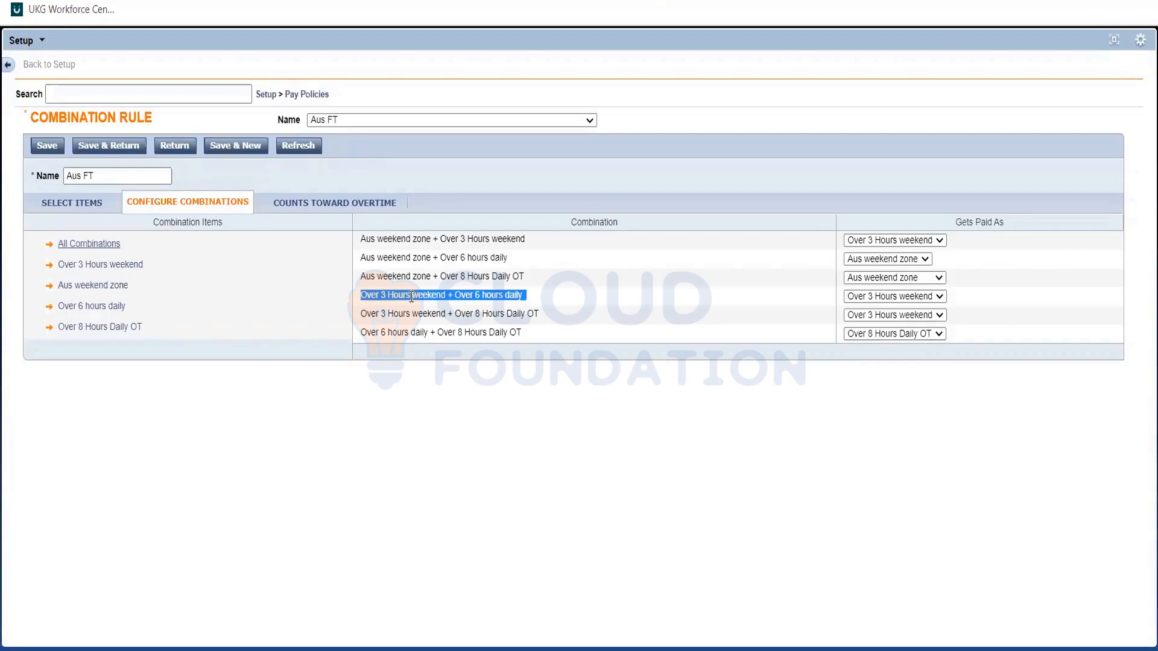
# Set the Aus weekend zone + Over 3 Hours weekend combination to get paid as Aus weekend zone, and save the rule.
pyautogui.click(490, 235)
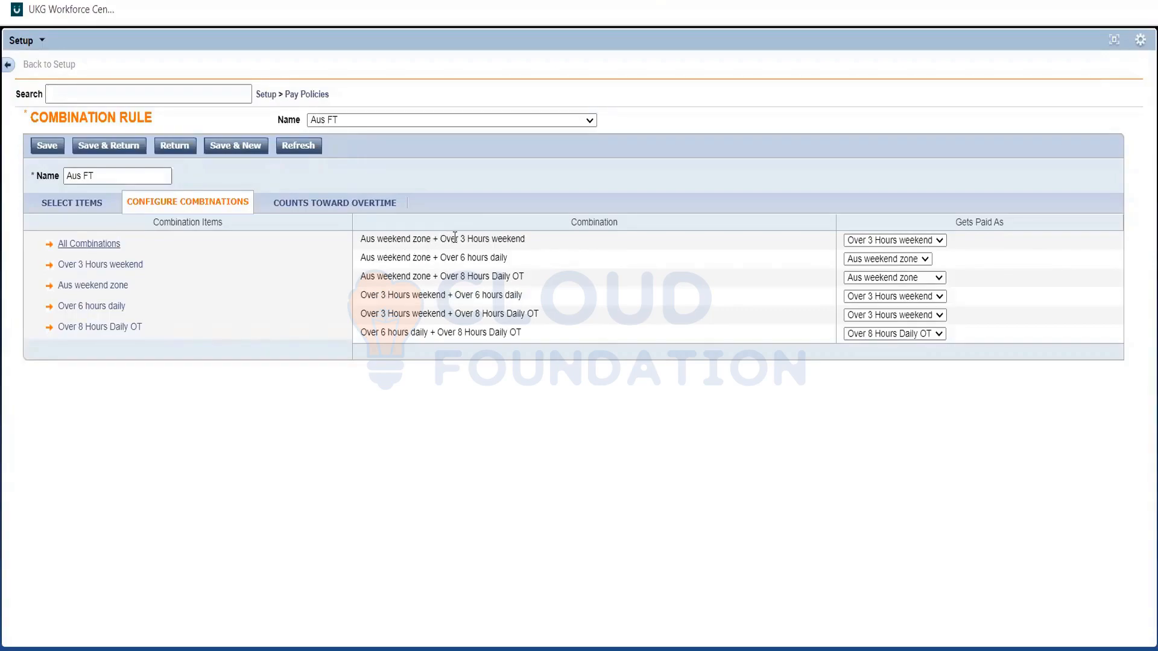
pyautogui.tripleClick(455, 237)
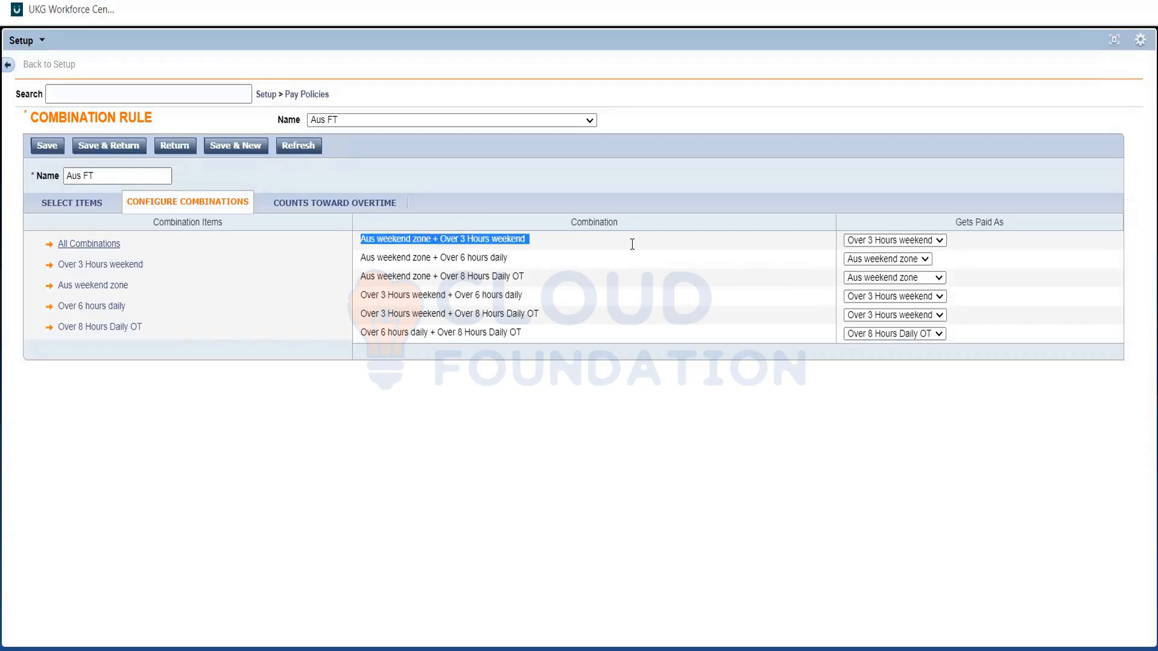
pyautogui.moveTo(476, 239); pyautogui.dragTo(863, 238)
pyautogui.click(863, 240)
pyautogui.click(877, 265)
pyautogui.click(826, 254)
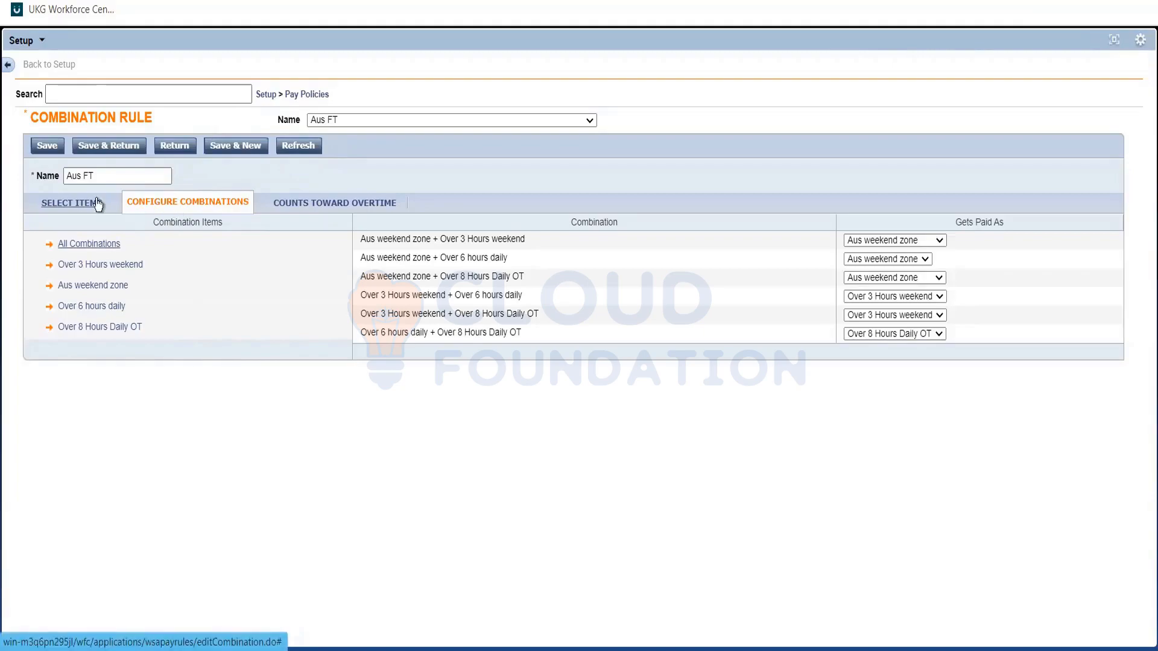
pyautogui.click(107, 147)
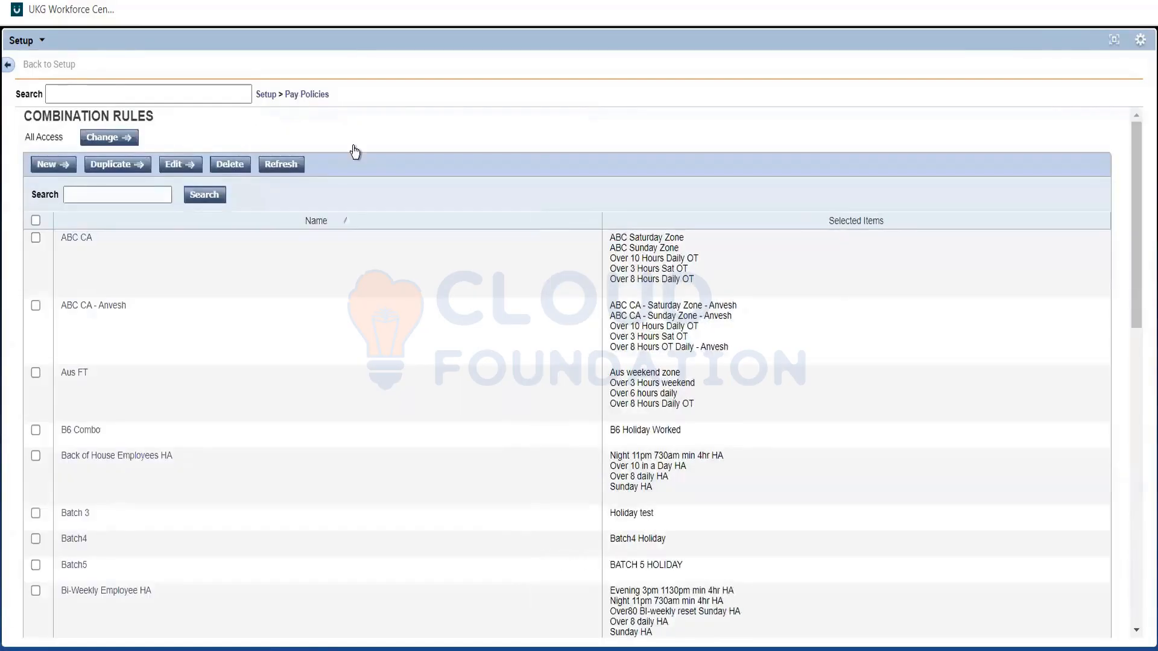
# Open the Aus FT pay code distribution to examine its zone and overtime cells.
pyautogui.click(310, 99)
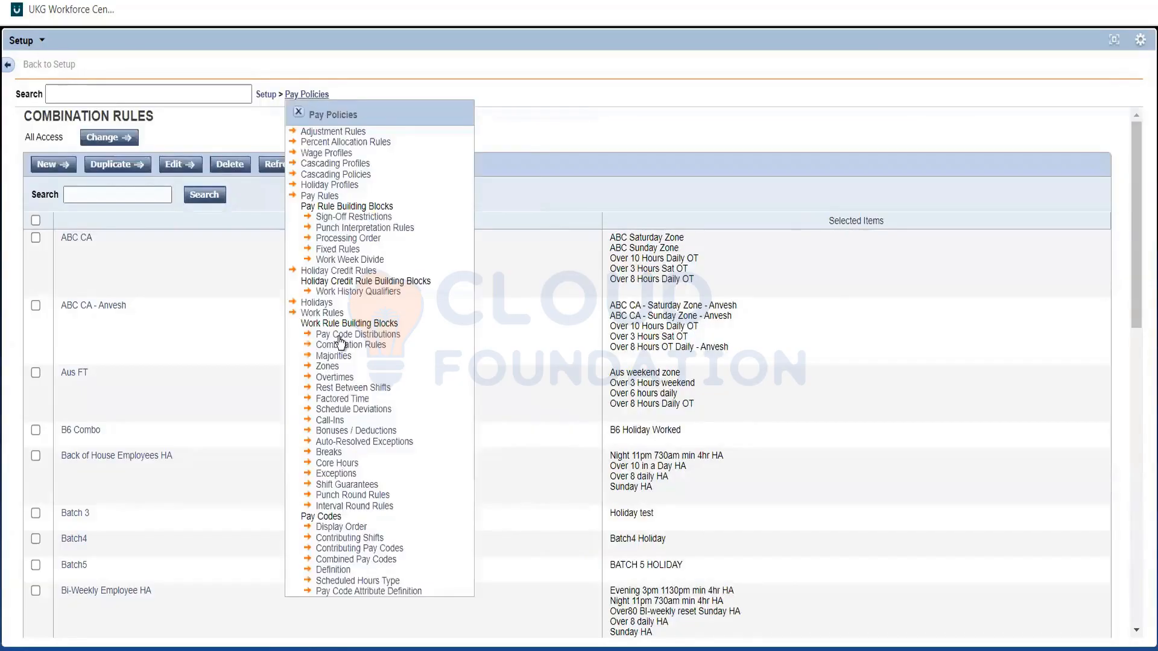
pyautogui.click(338, 337)
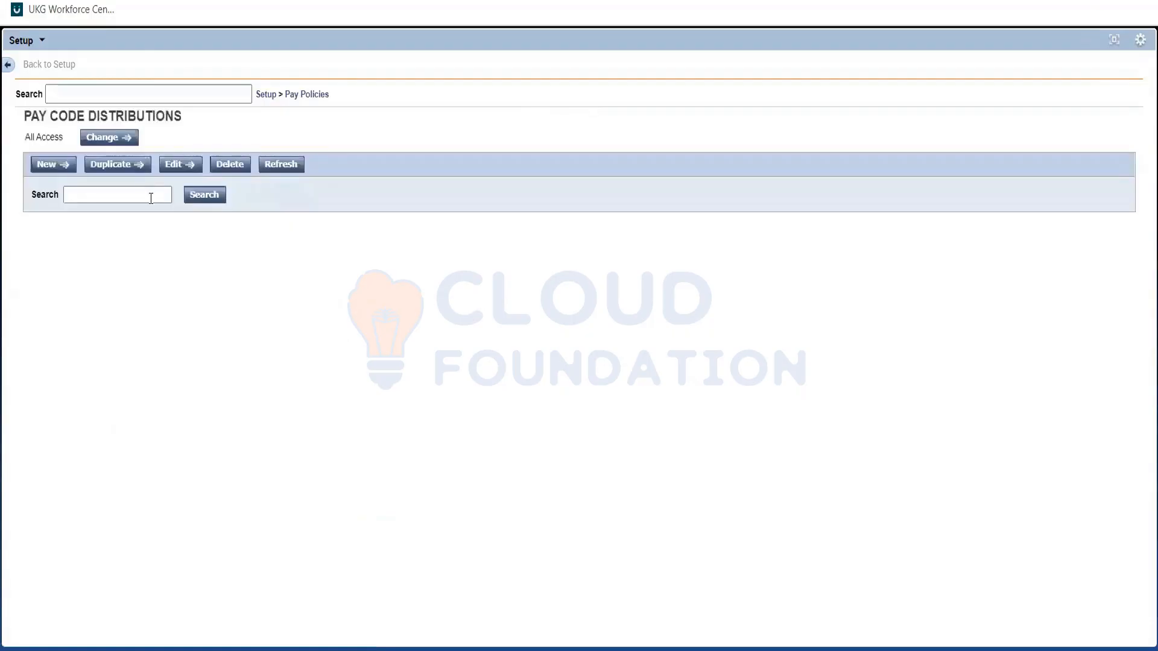
pyautogui.click(151, 196)
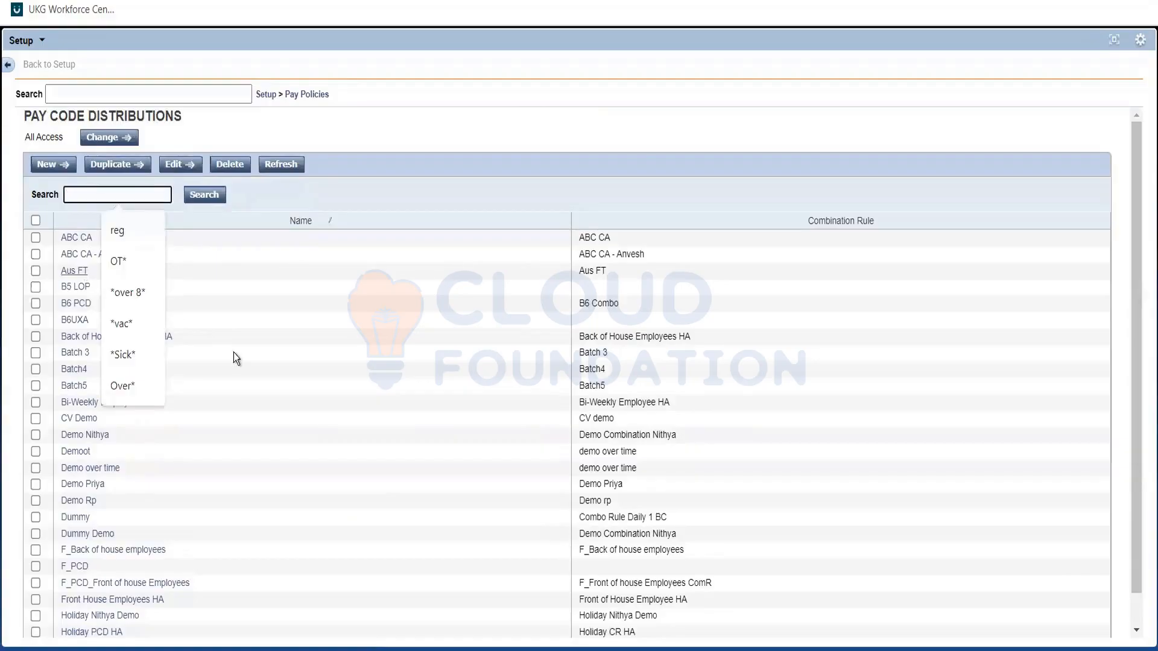
pyautogui.click(74, 271)
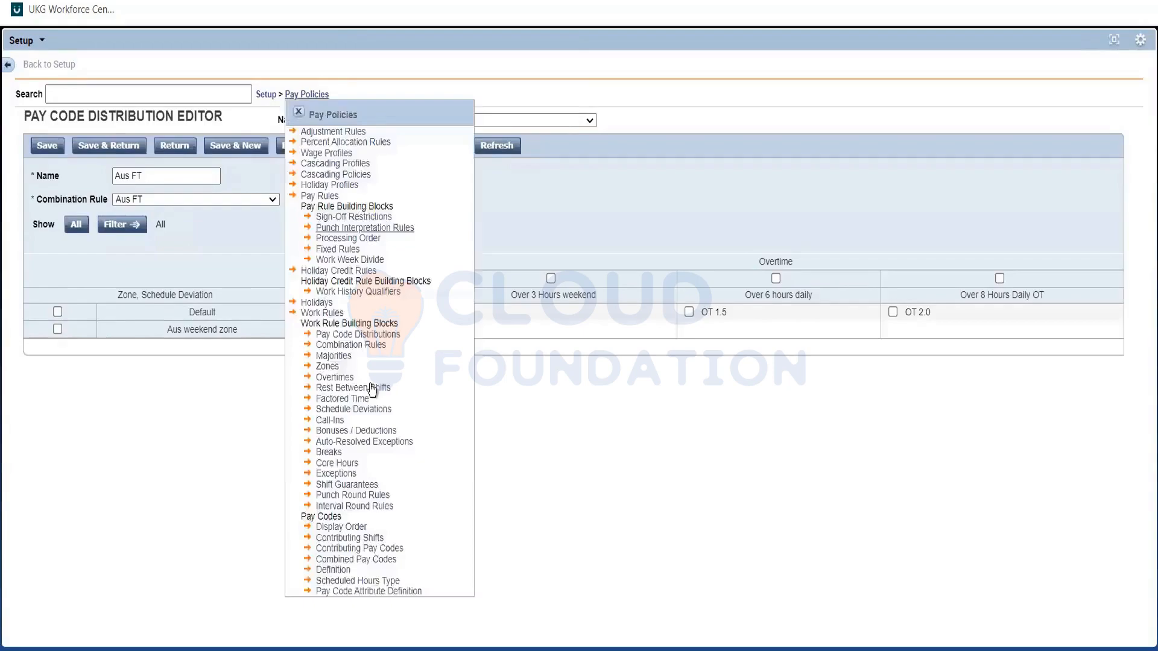
# Reopen the Aus FT combination rule and pay Aus weekend zone + Over 3 Hours weekend as Over 3 Hours weekend.
pyautogui.click(320, 345)
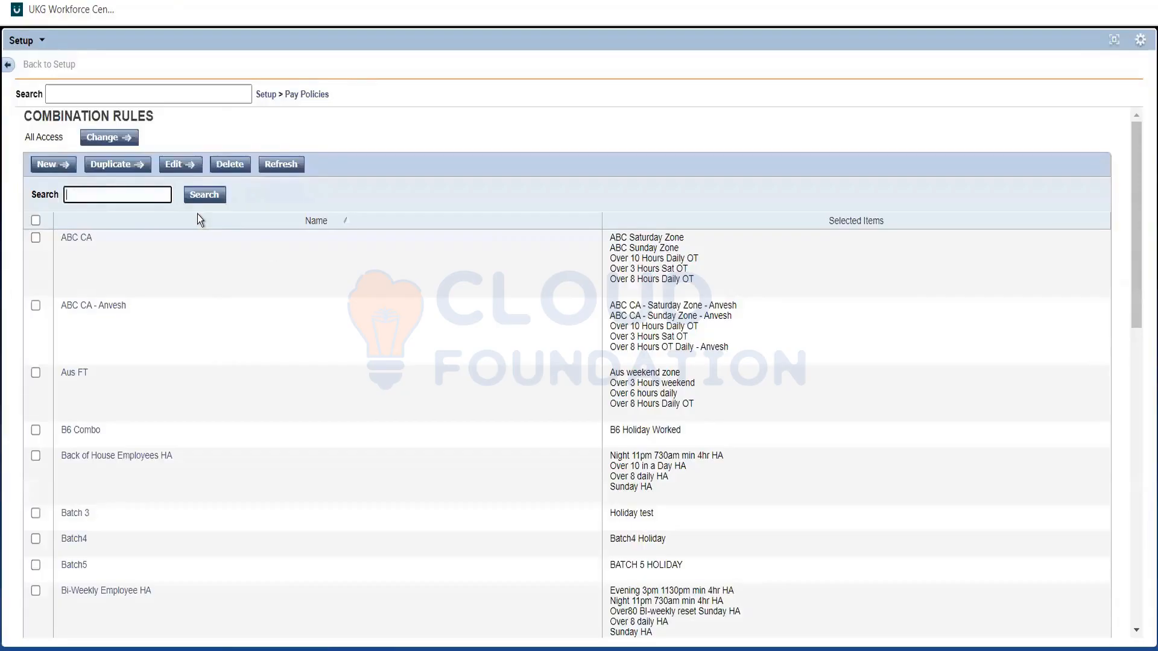
pyautogui.click(74, 373)
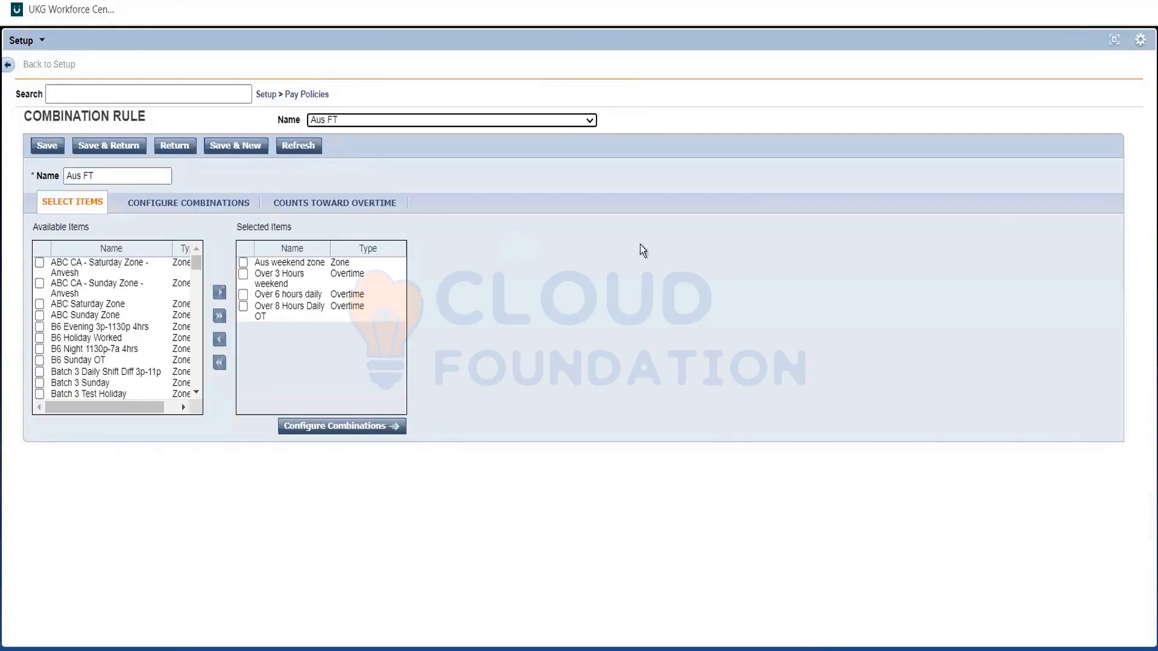
pyautogui.click(729, 240)
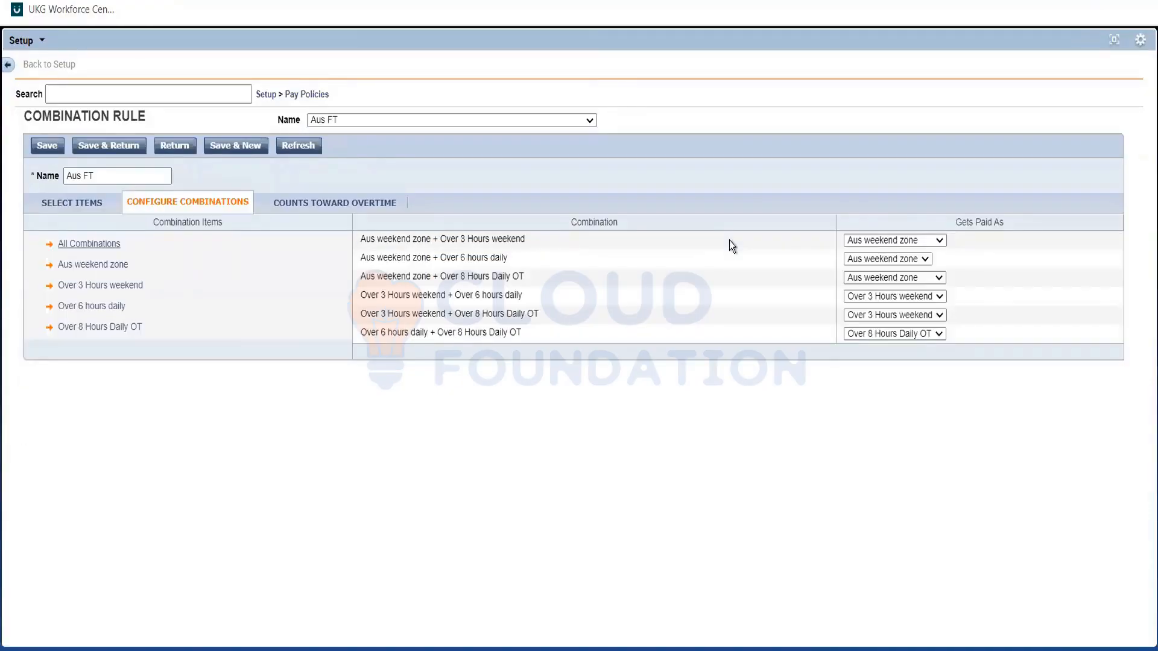
pyautogui.click(730, 240)
pyautogui.click(855, 241)
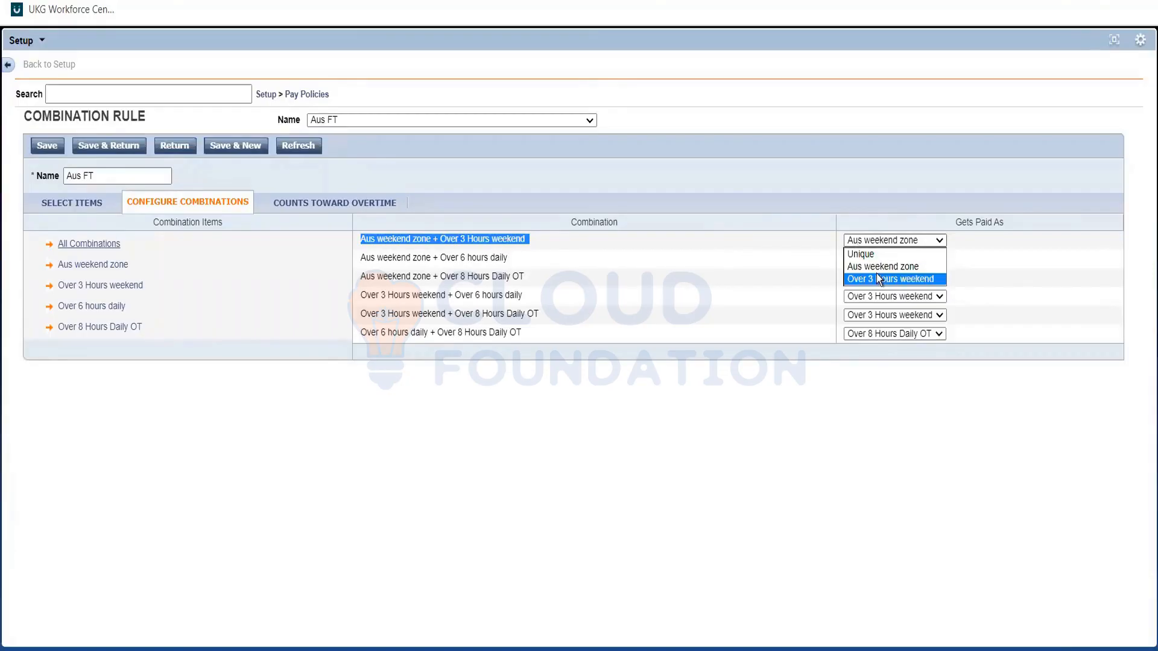
pyautogui.click(718, 281)
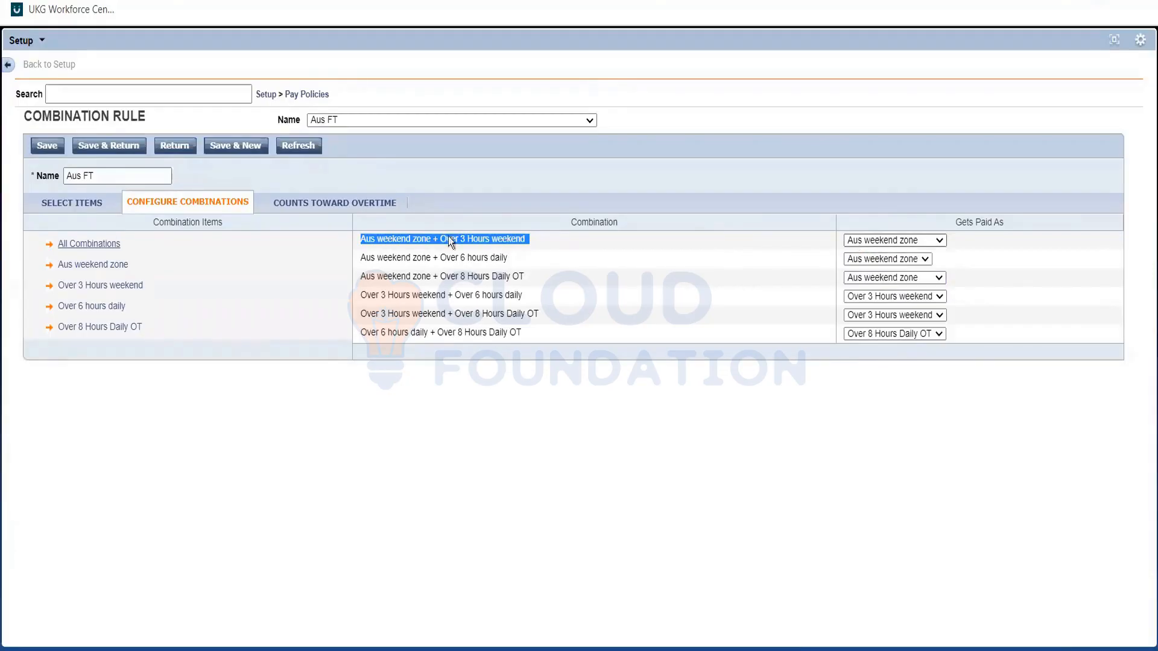
pyautogui.click(406, 242)
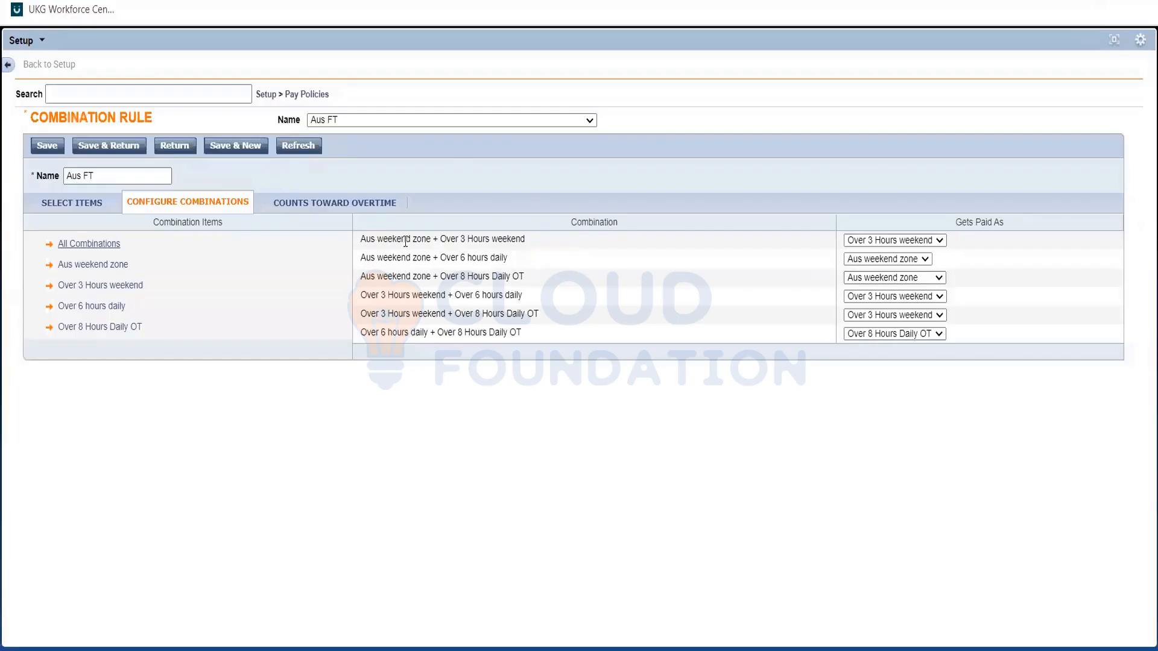
pyautogui.tripleClick(406, 242)
pyautogui.click(610, 252)
# Set Aus weekend zone + Over 6 hours daily and Aus weekend zone + Over 8 Hours Daily OT to Unique, and save the rule.
pyautogui.click(856, 259)
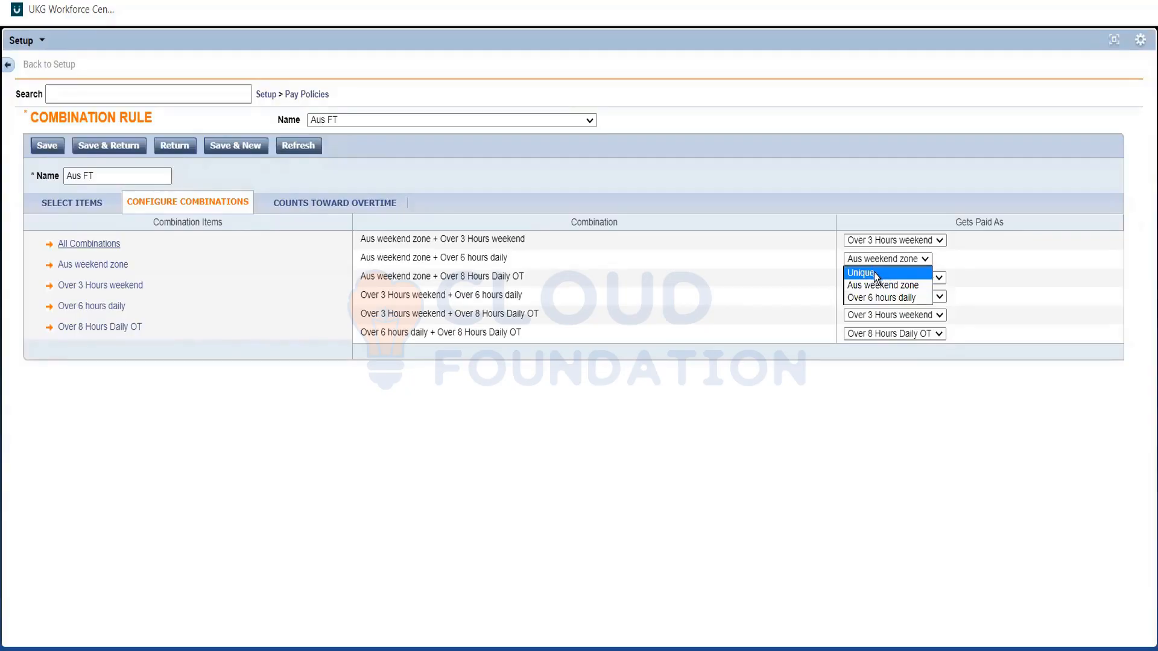
pyautogui.click(794, 265)
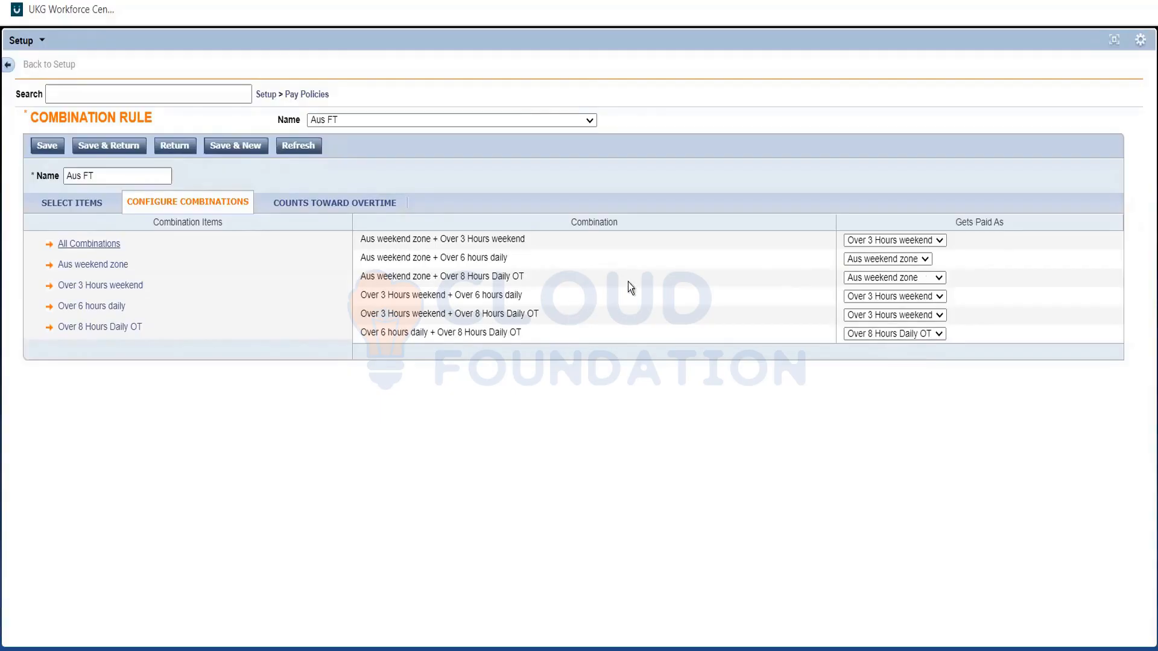
pyautogui.click(849, 259)
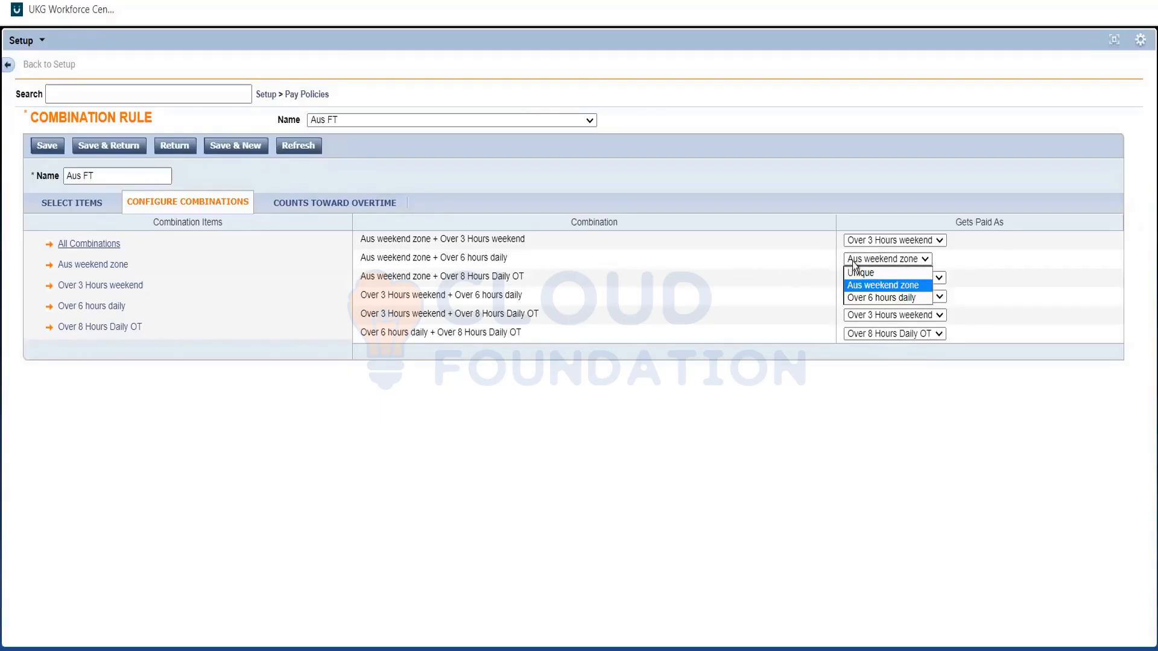
pyautogui.click(859, 270)
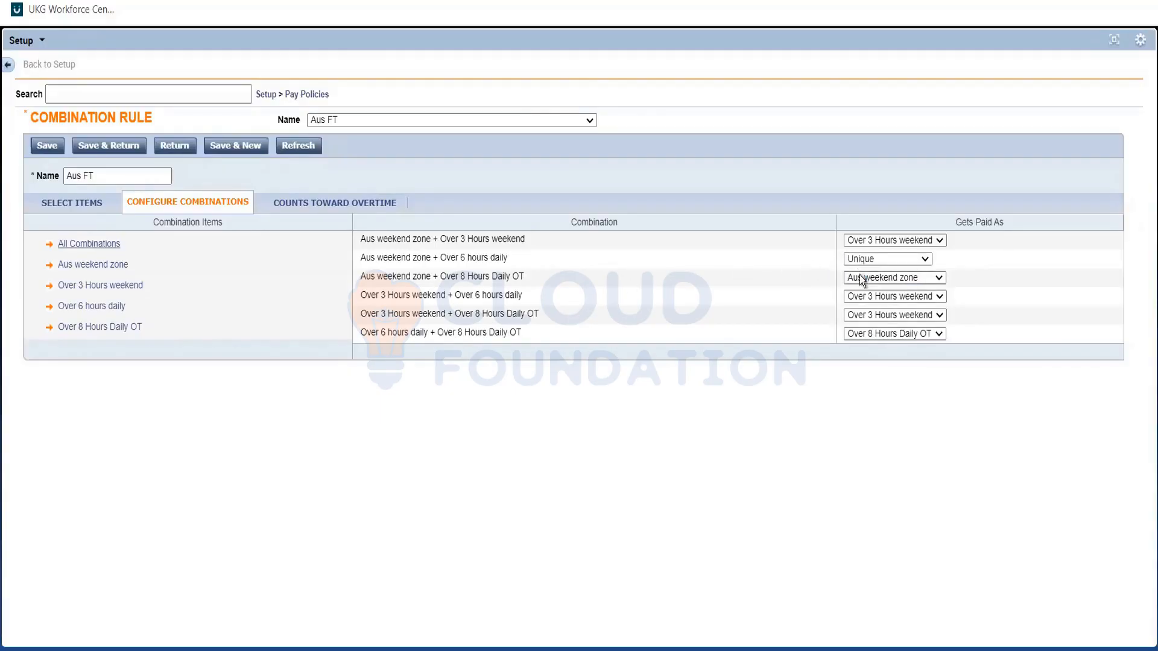
pyautogui.click(862, 279)
pyautogui.click(867, 291)
pyautogui.tripleClick(477, 235)
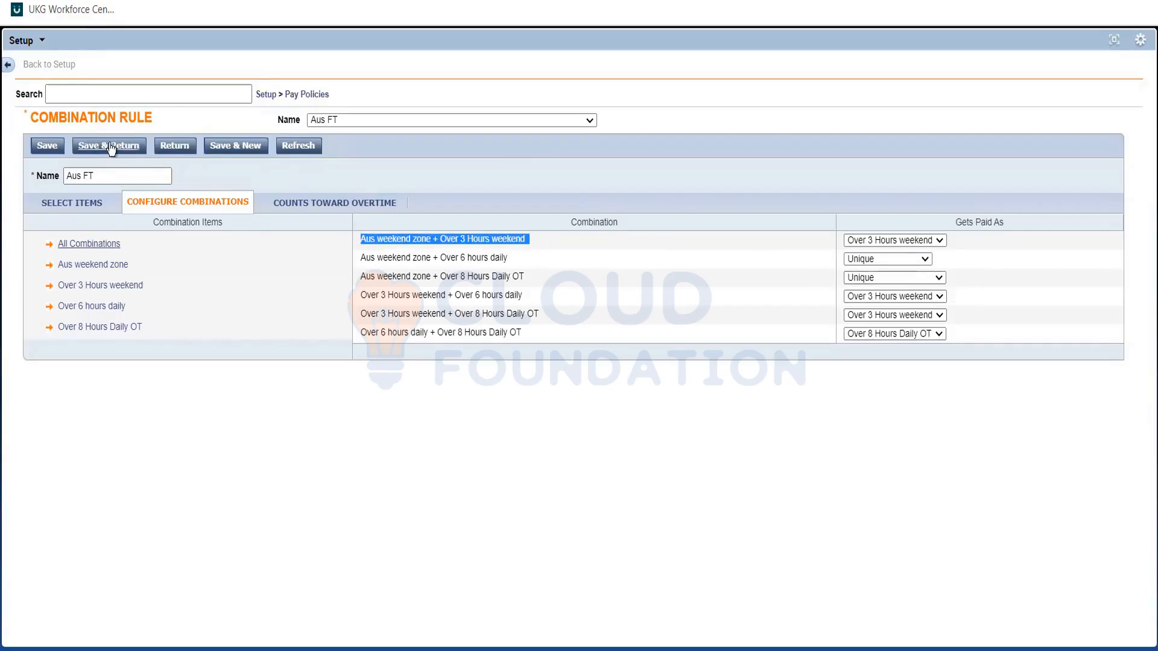
# Go to the pay code distributions and open Aus FT for editing.
pyautogui.click(300, 98)
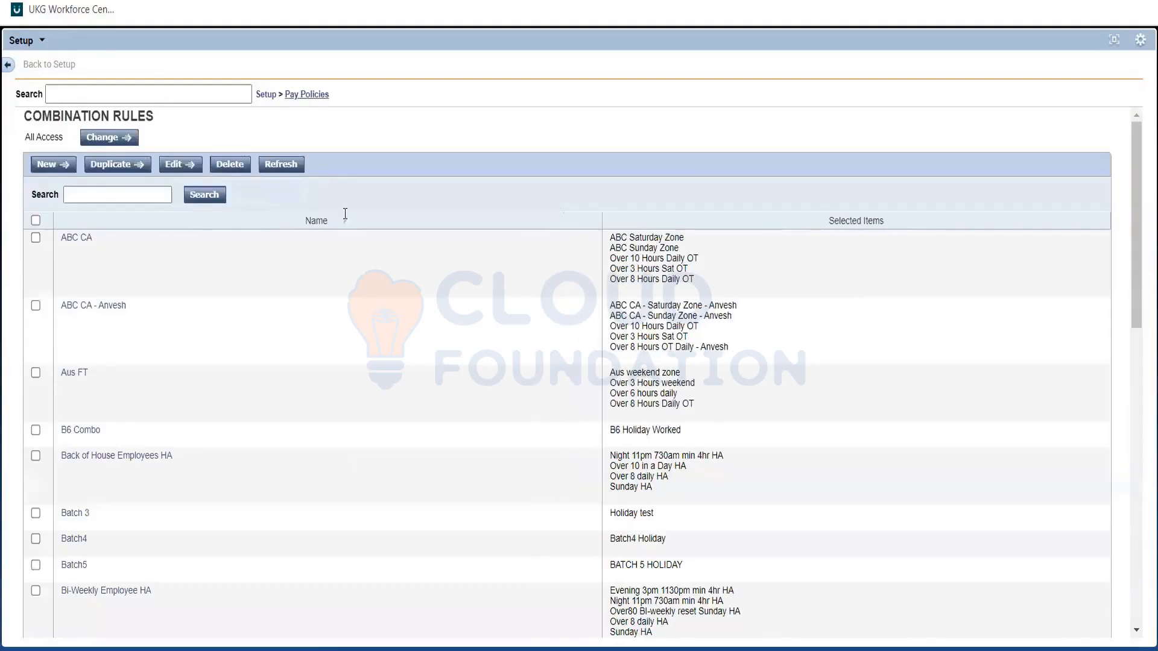
pyautogui.moveTo(306, 95)
pyautogui.click(346, 334)
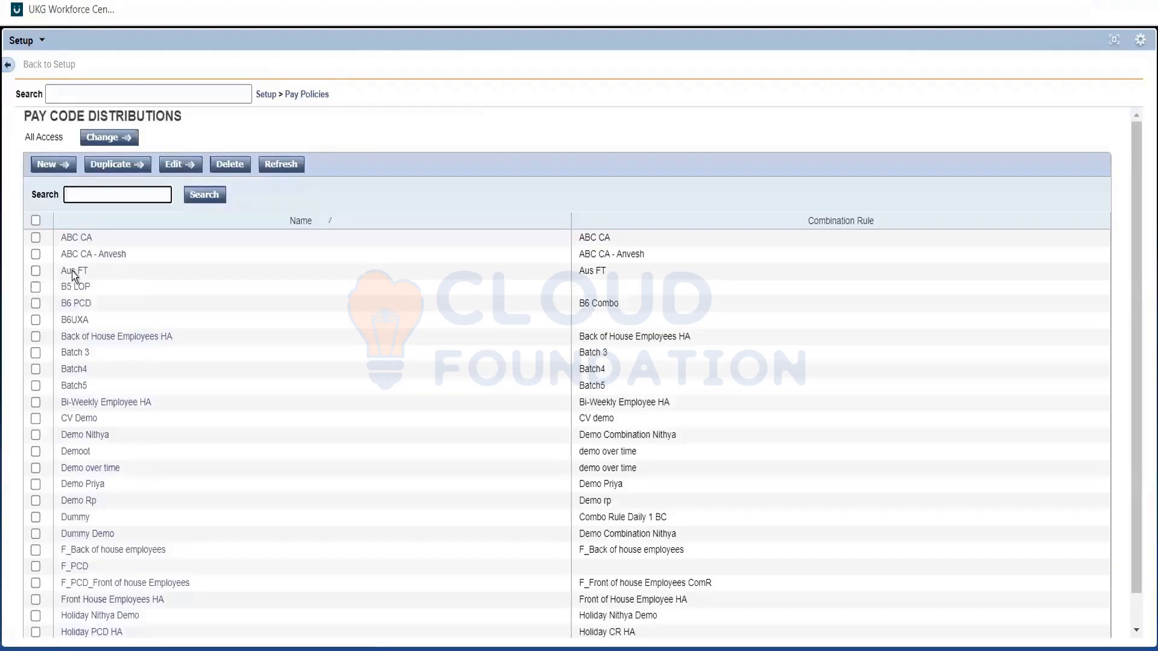
pyautogui.click(71, 270)
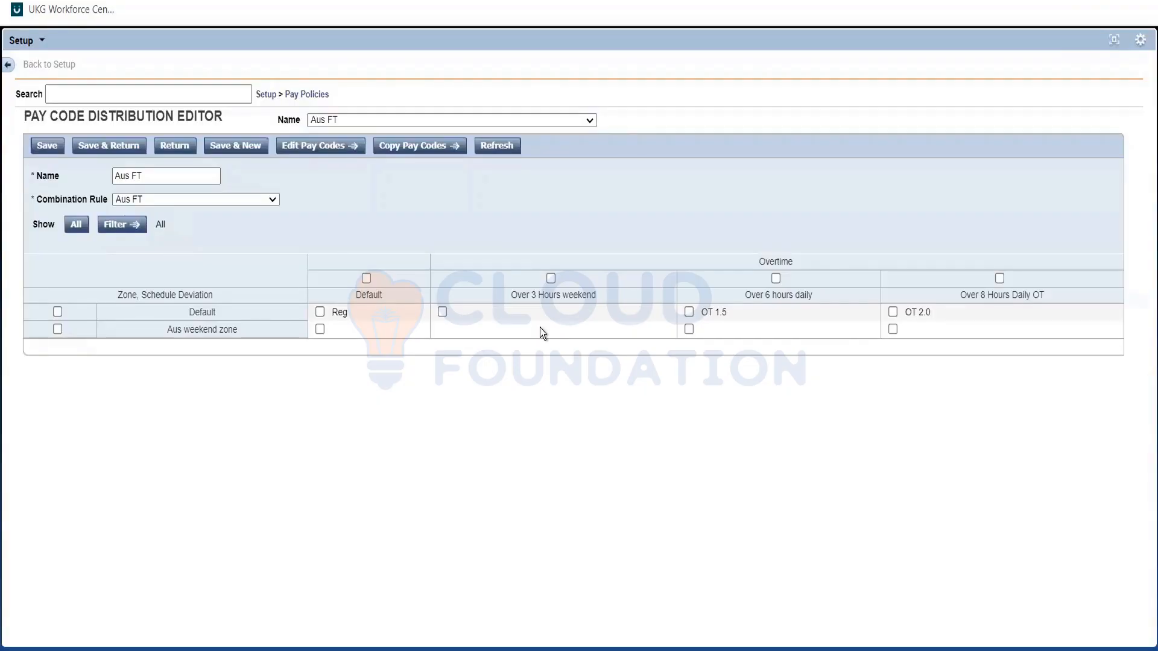
# Assign the Reg pay code to the Default zone's Over 3 Hours weekend cell in the Aus FT distribution.
pyautogui.moveTo(445, 317); pyautogui.dragTo(439, 335)
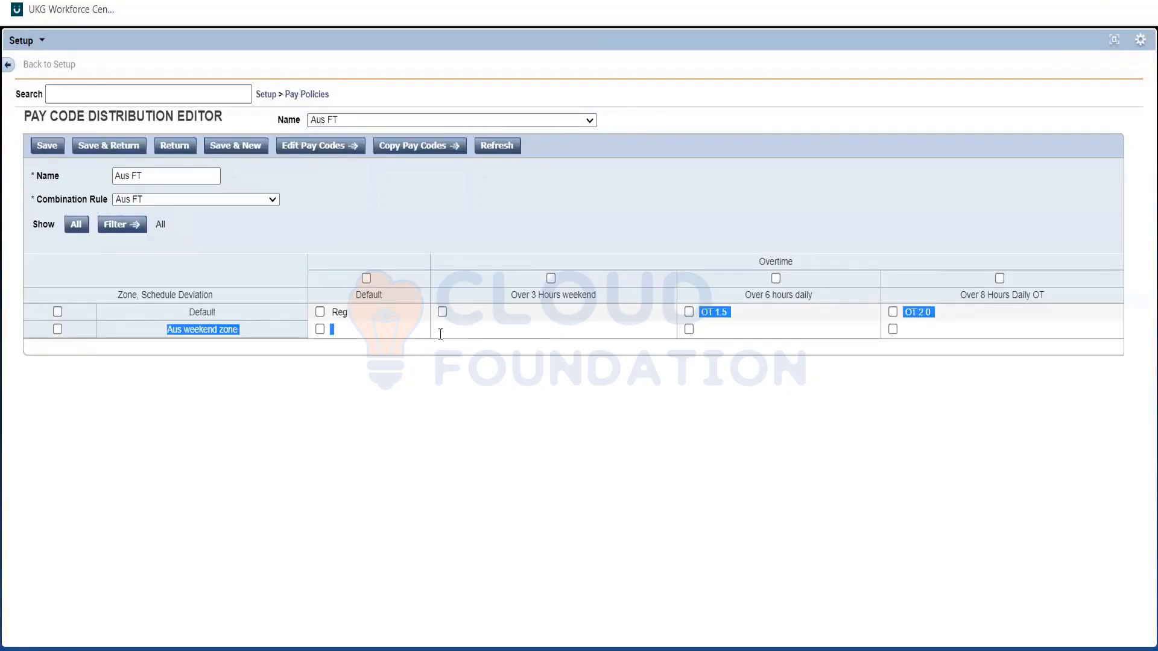
pyautogui.click(441, 335)
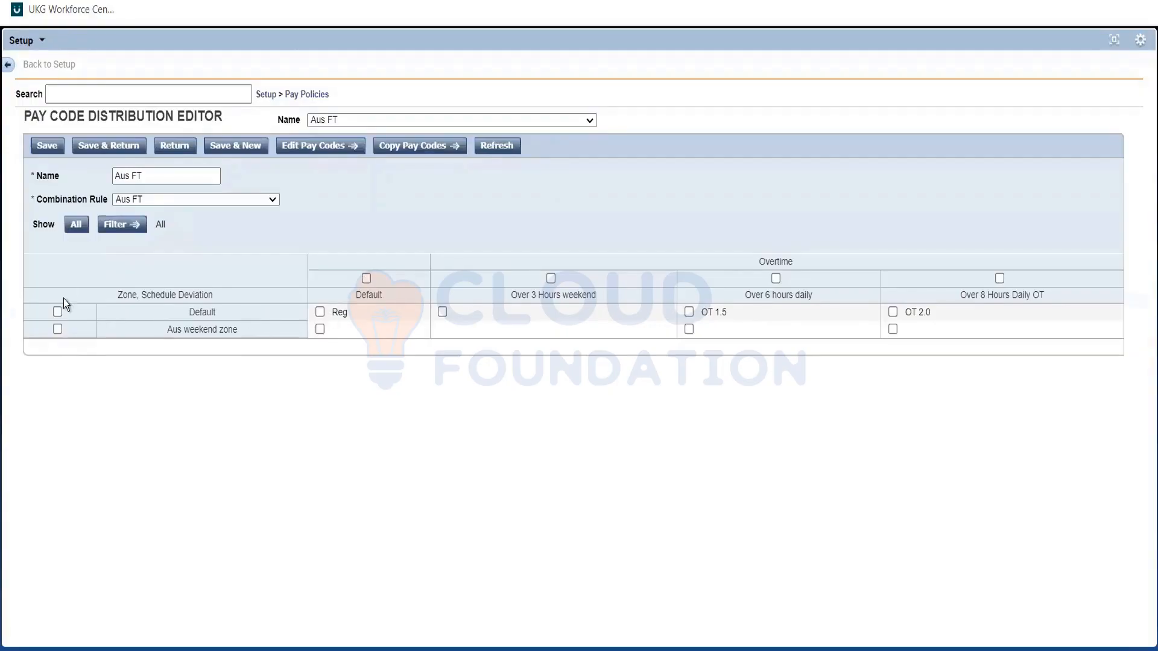
pyautogui.doubleClick(189, 315)
pyautogui.click(442, 312)
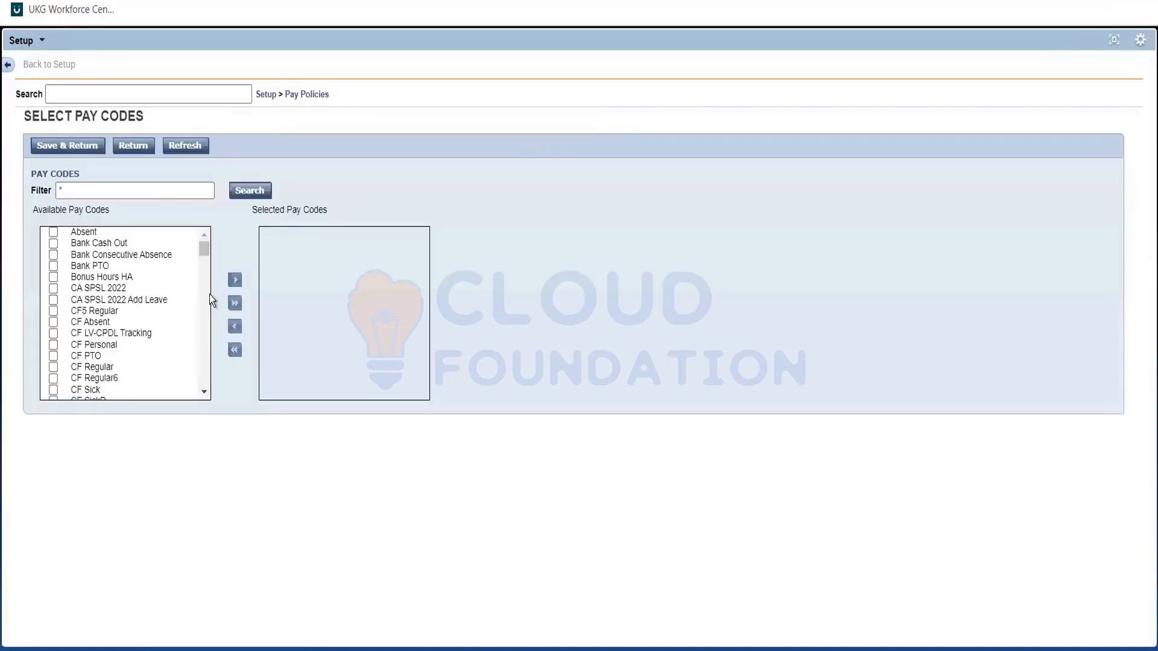
pyautogui.scroll(-15, 205, 293)
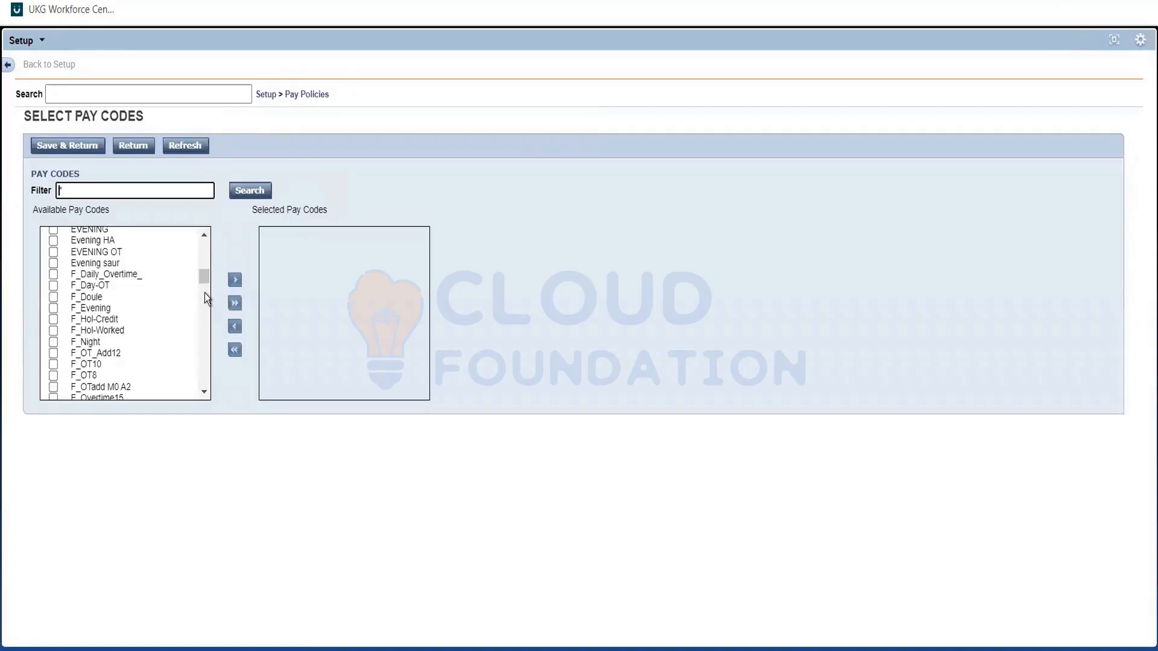
pyautogui.scroll(-10, 204, 293)
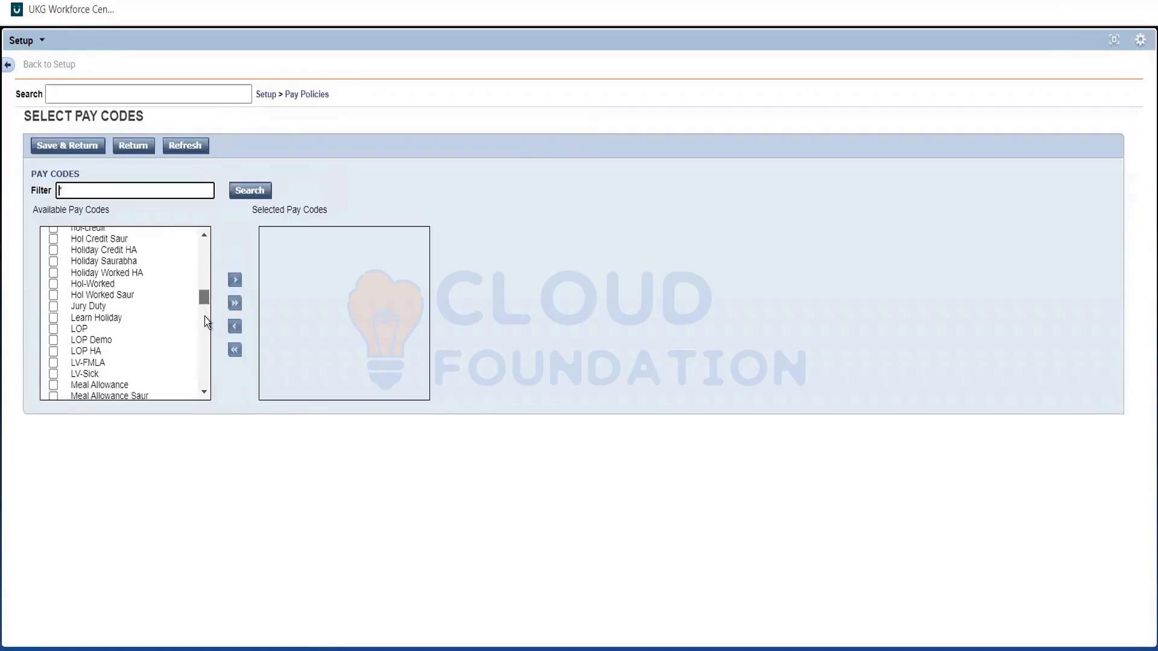
pyautogui.scroll(-12, 205, 316)
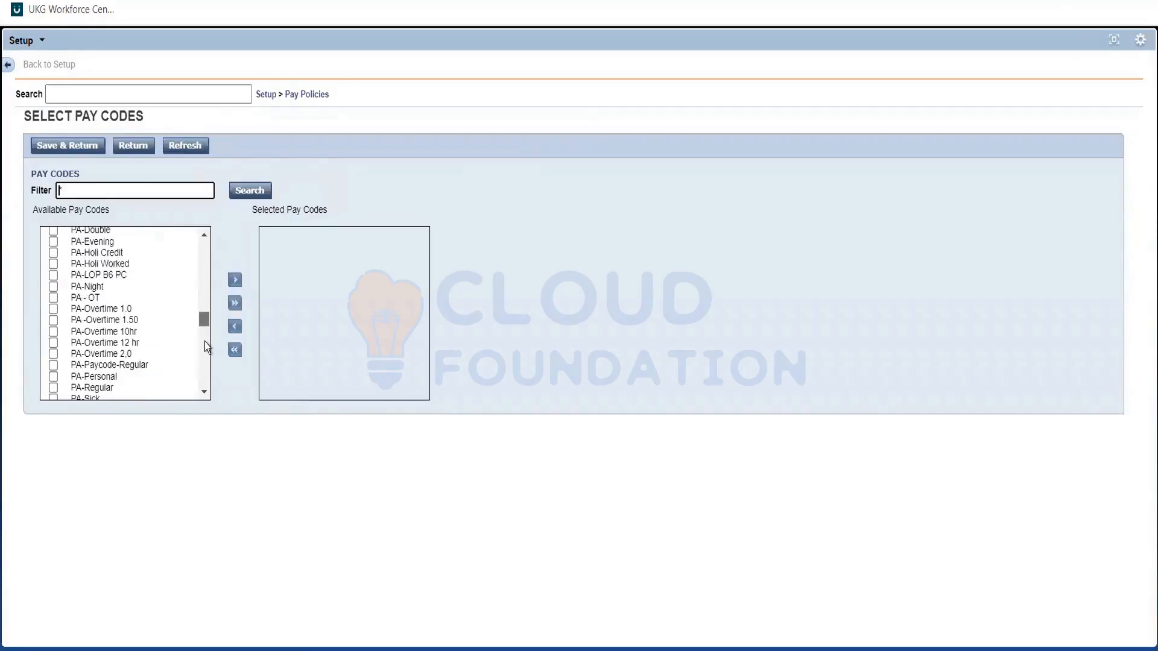
pyautogui.scroll(-3, 206, 346)
pyautogui.scroll(-4, 104, 333)
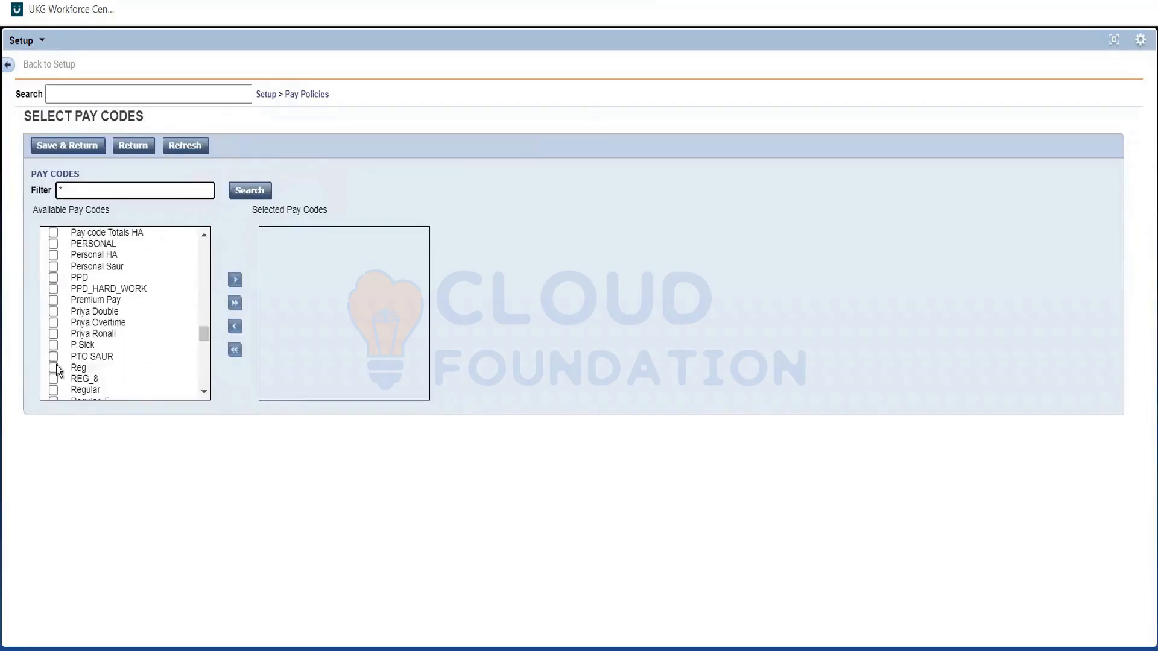
pyautogui.click(54, 368)
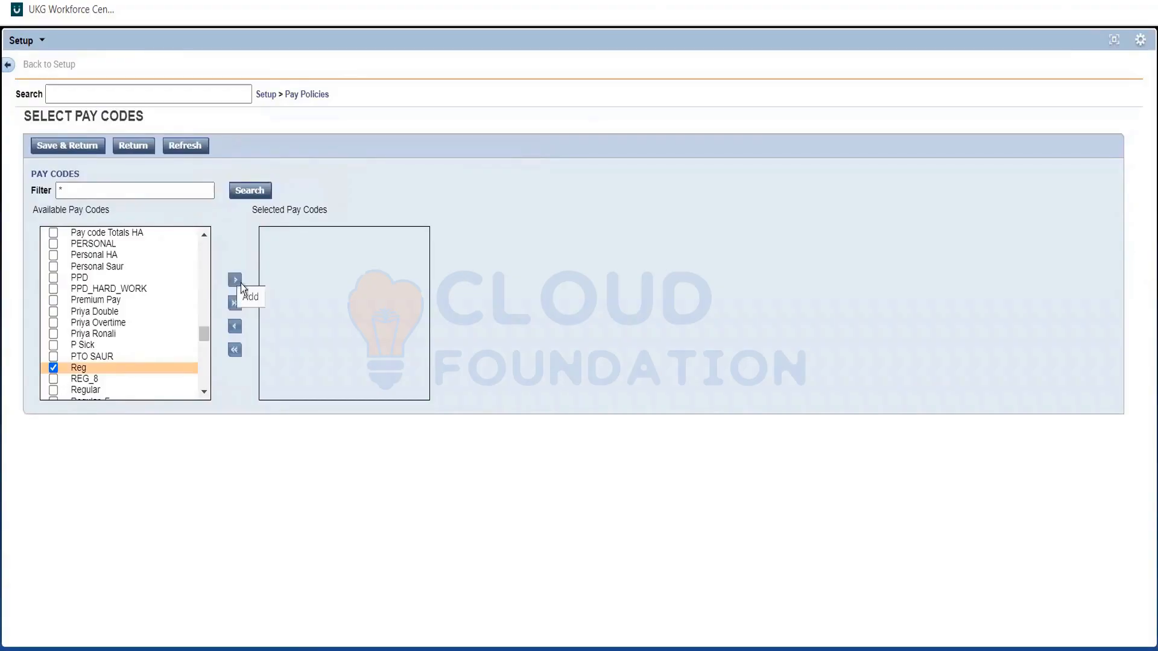
pyautogui.click(235, 281)
pyautogui.click(79, 143)
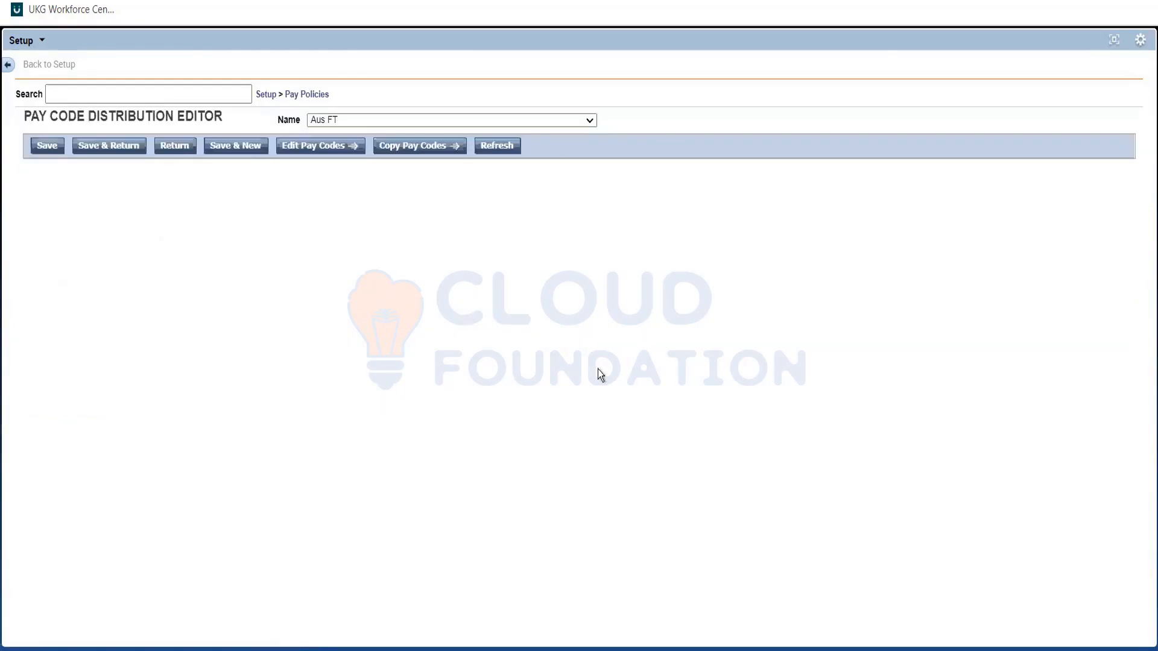
# Assign the Reg pay code to the Aus weekend zone's Default cell, filtering the available pay codes by "reg".
pyautogui.doubleClick(448, 328)
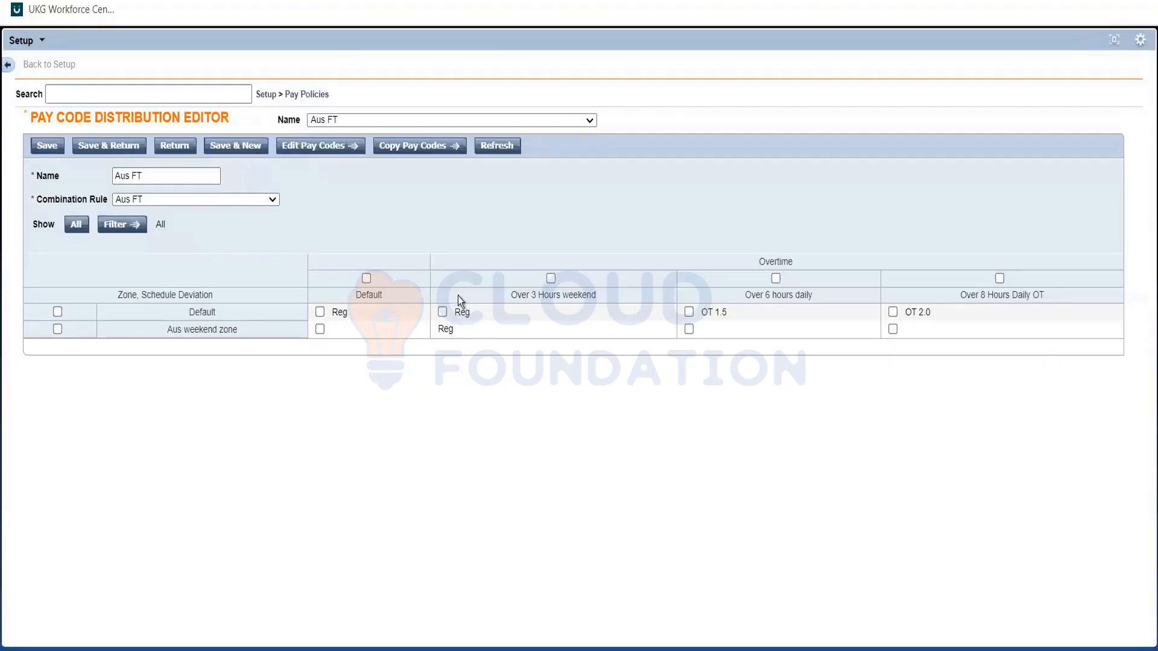
pyautogui.doubleClick(443, 332)
pyautogui.tripleClick(240, 338)
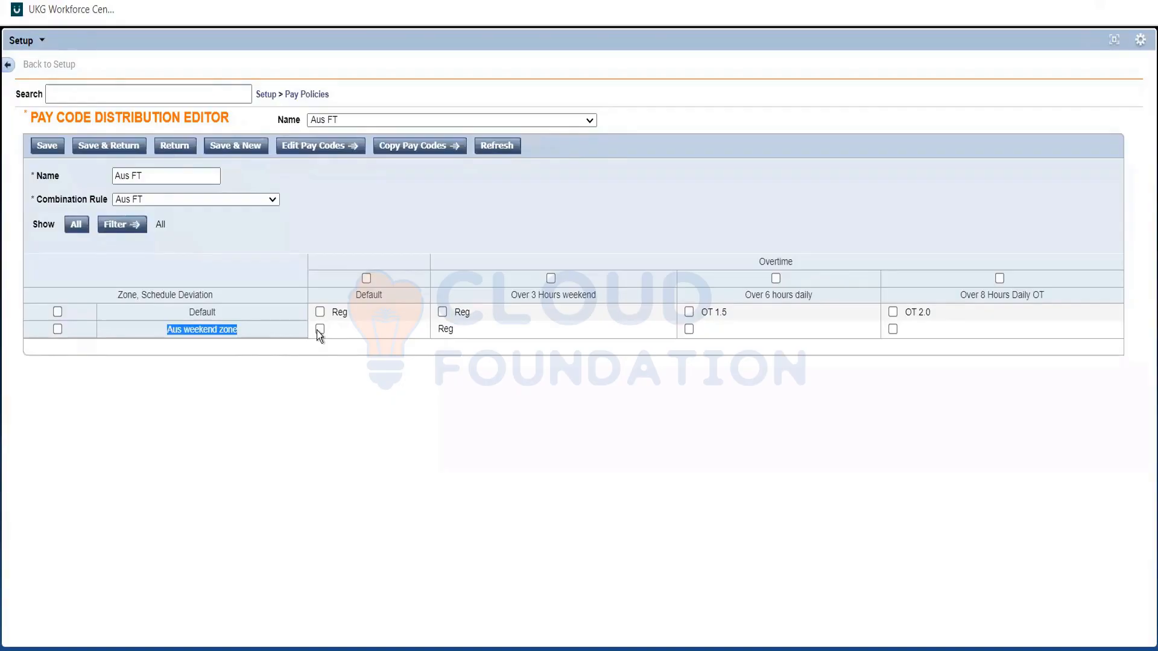
pyautogui.click(319, 329)
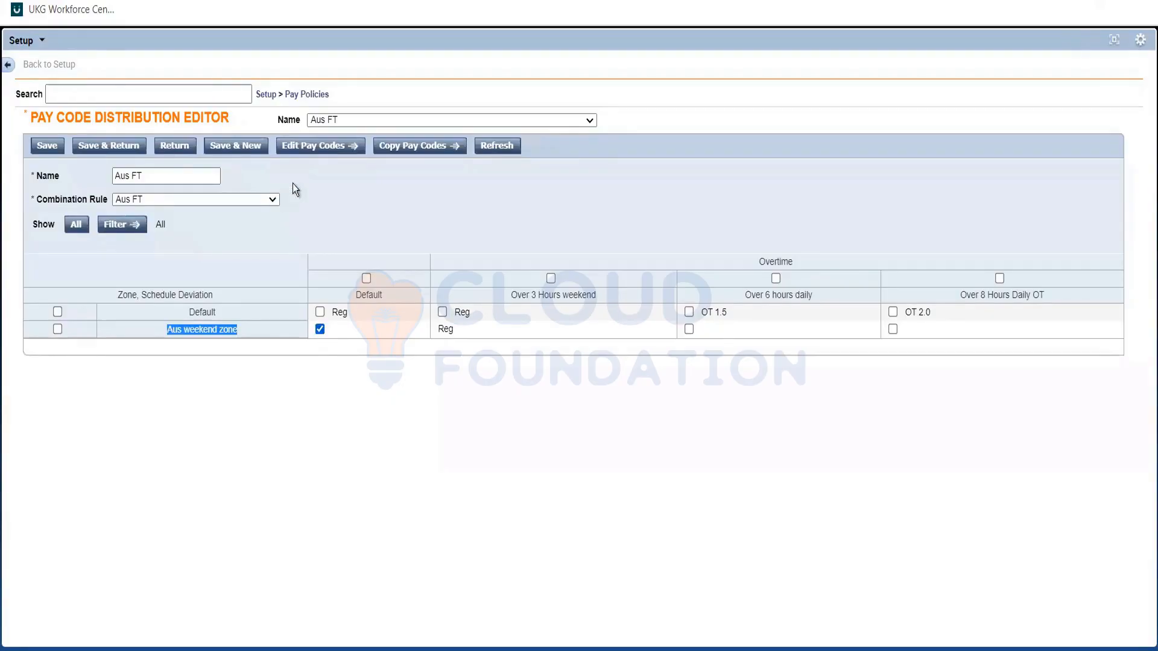
pyautogui.click(309, 148)
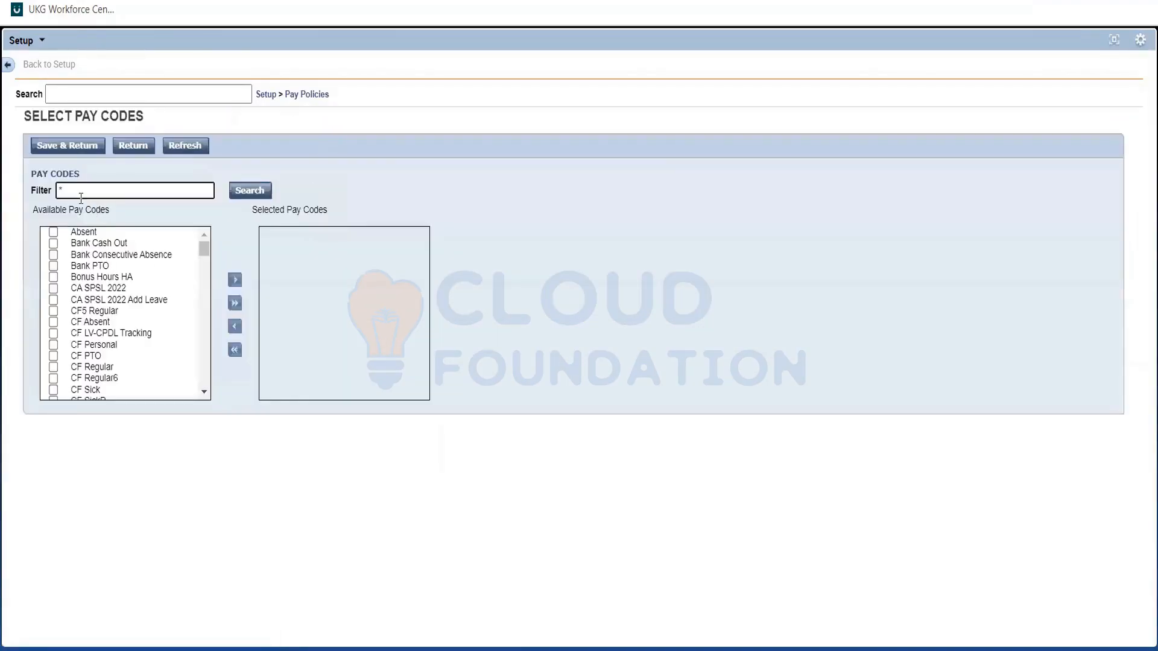
pyautogui.write('reg')
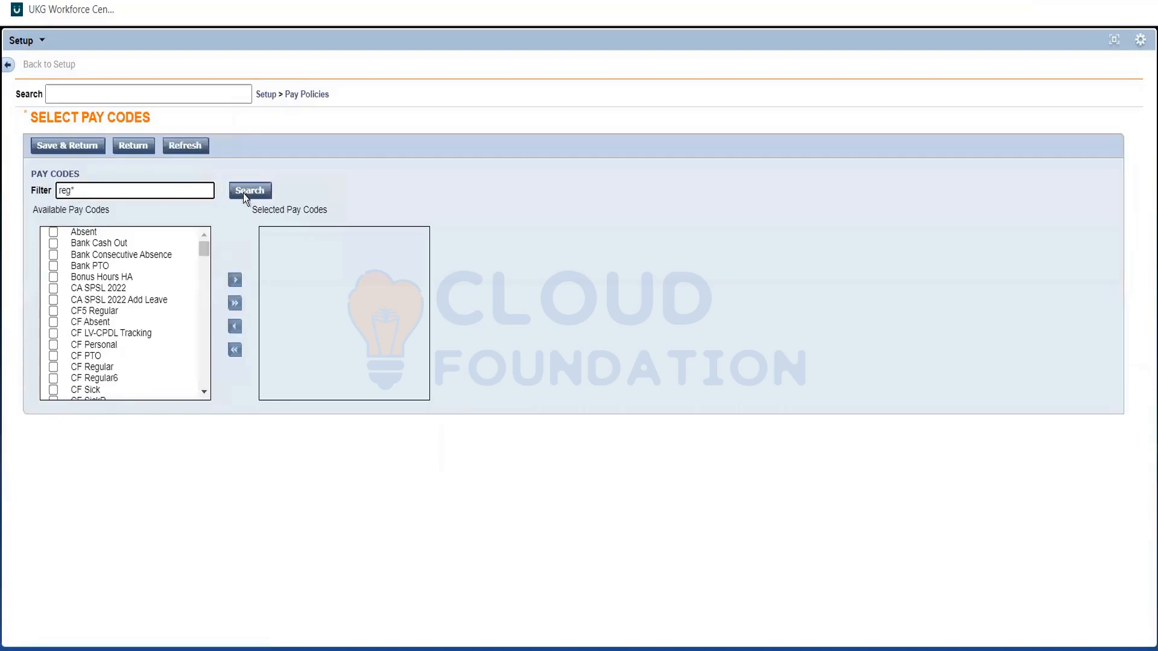
pyautogui.click(252, 193)
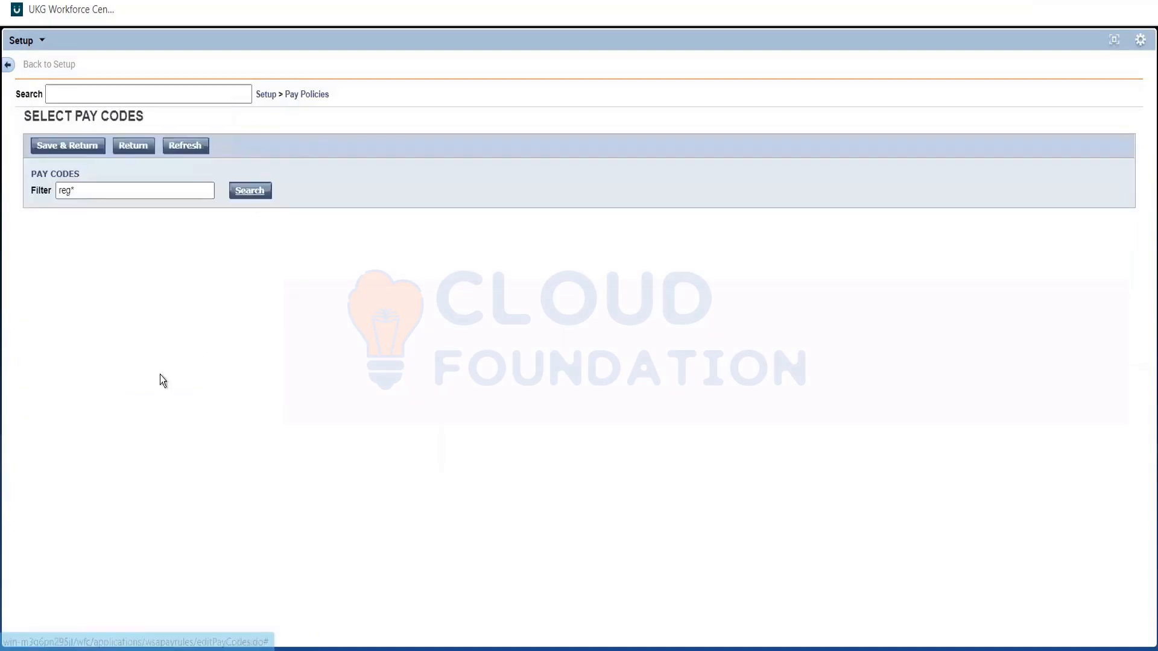
pyautogui.click(53, 232)
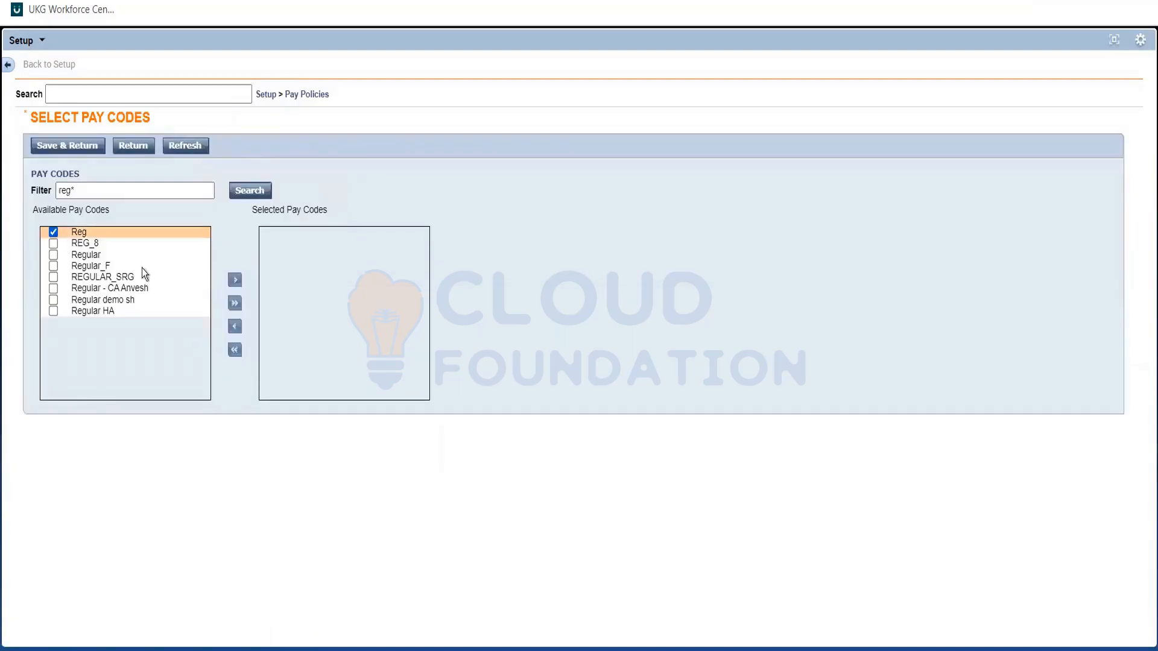
pyautogui.click(234, 281)
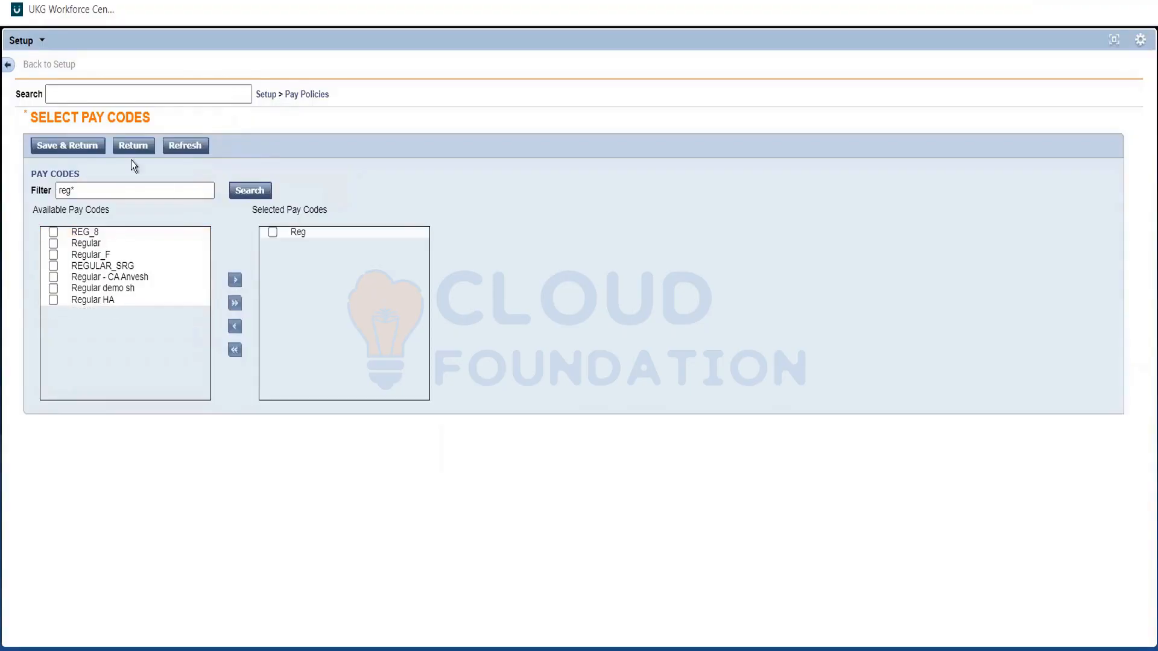
pyautogui.click(93, 146)
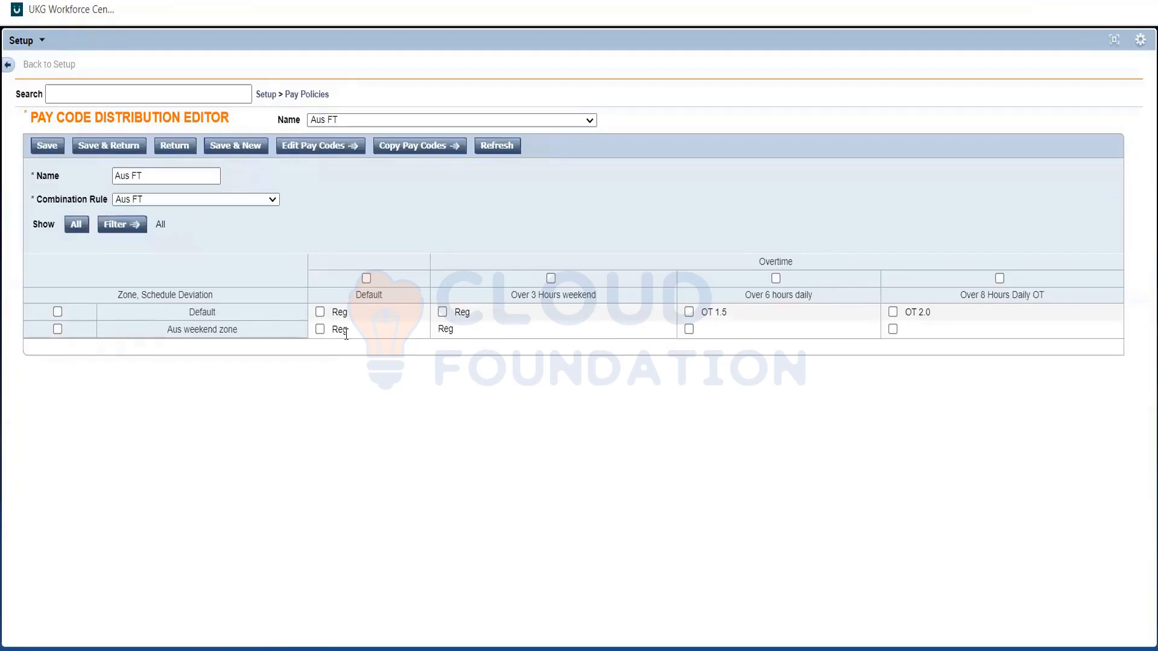
pyautogui.doubleClick(458, 333)
pyautogui.doubleClick(441, 329)
pyautogui.click(486, 327)
pyautogui.click(497, 338)
pyautogui.tripleClick(534, 294)
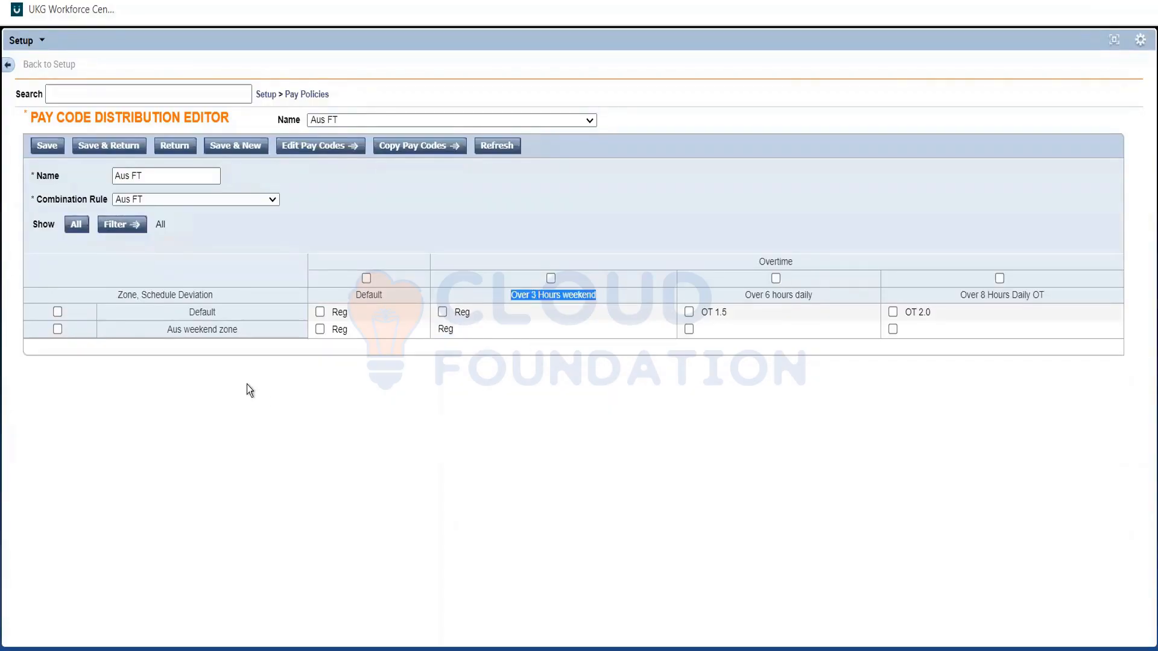
pyautogui.click(229, 348)
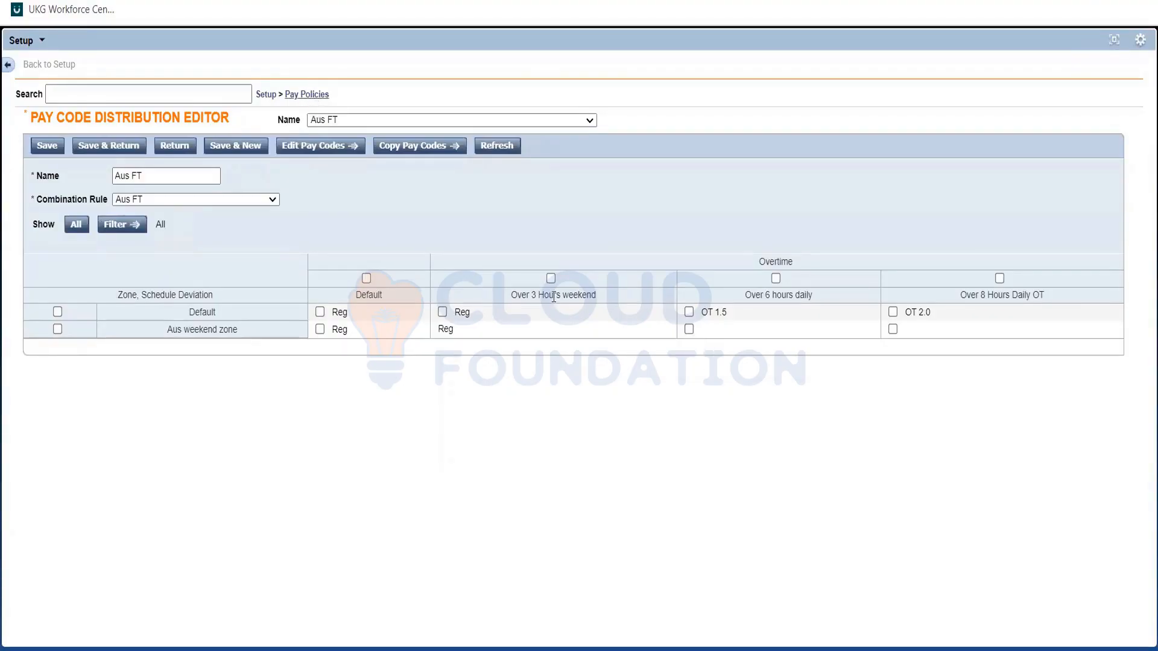
# Save the Aus FT distribution and open the configured combinations of the Aus FT combination rule.
pyautogui.click(307, 95)
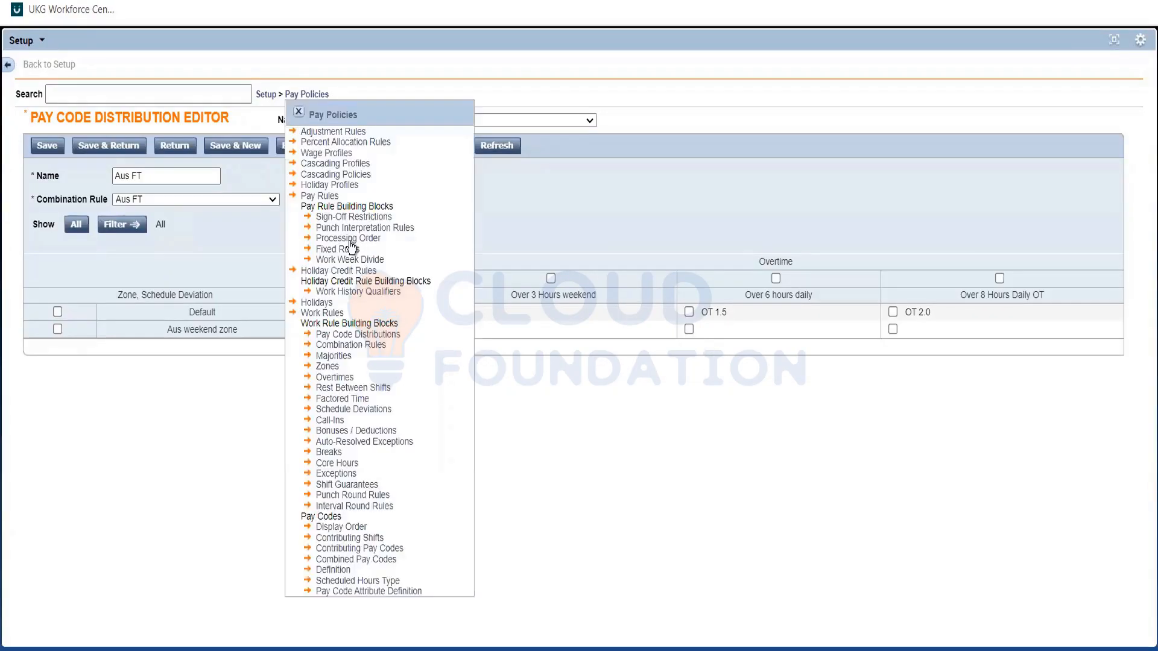
pyautogui.click(332, 346)
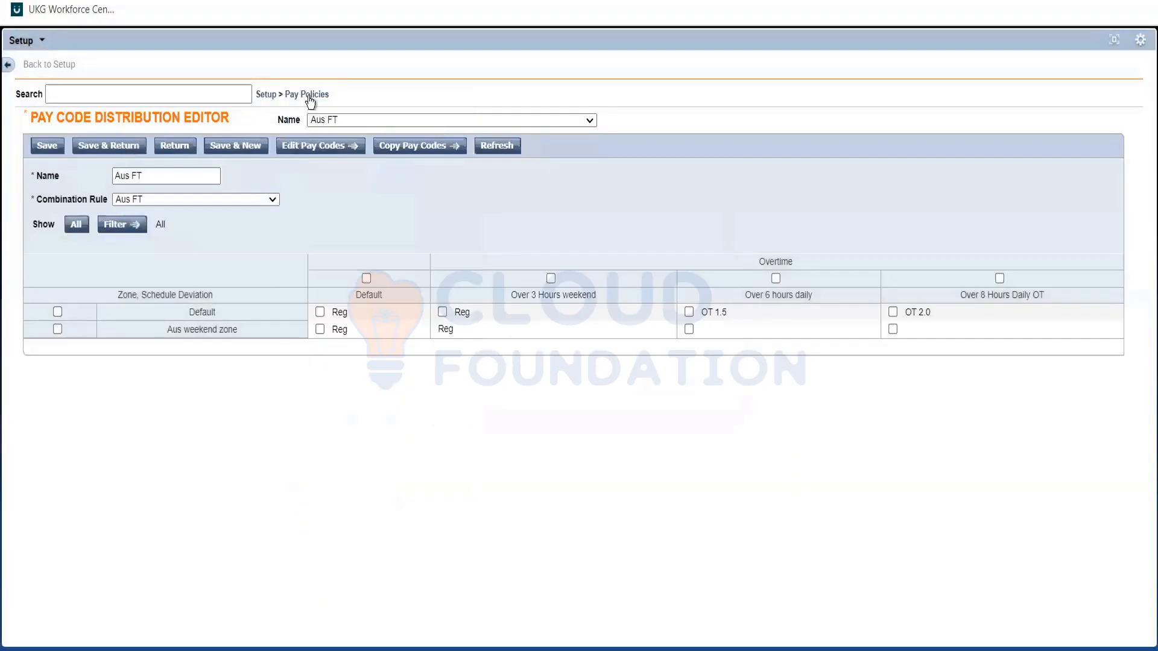
pyautogui.click(310, 96)
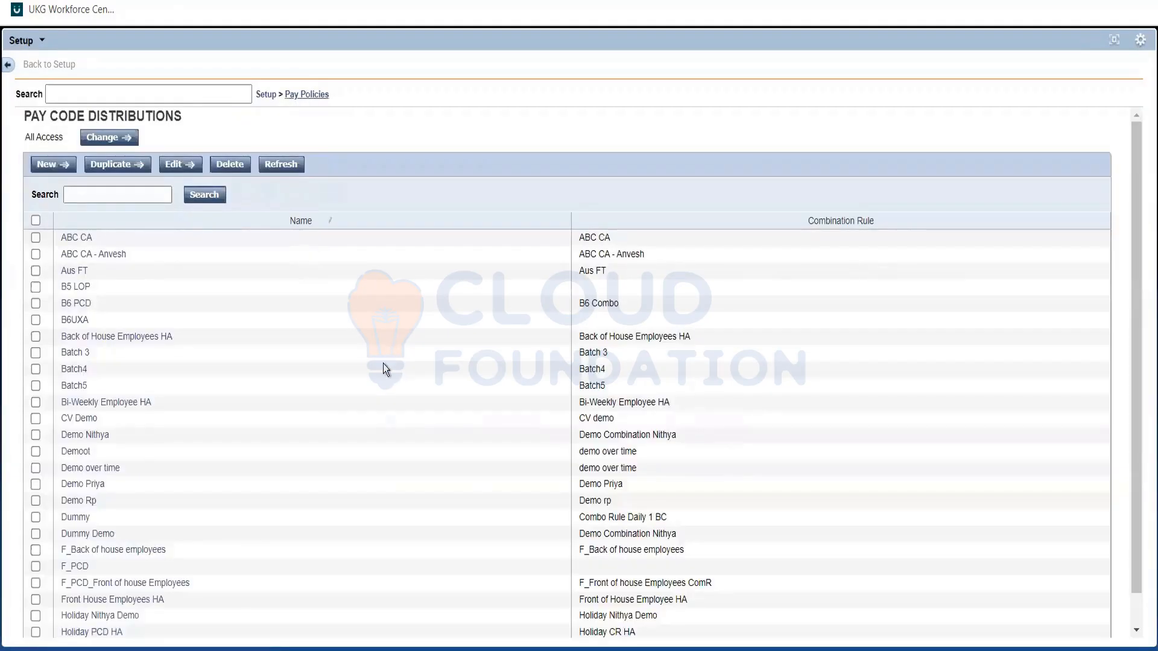
pyautogui.click(343, 346)
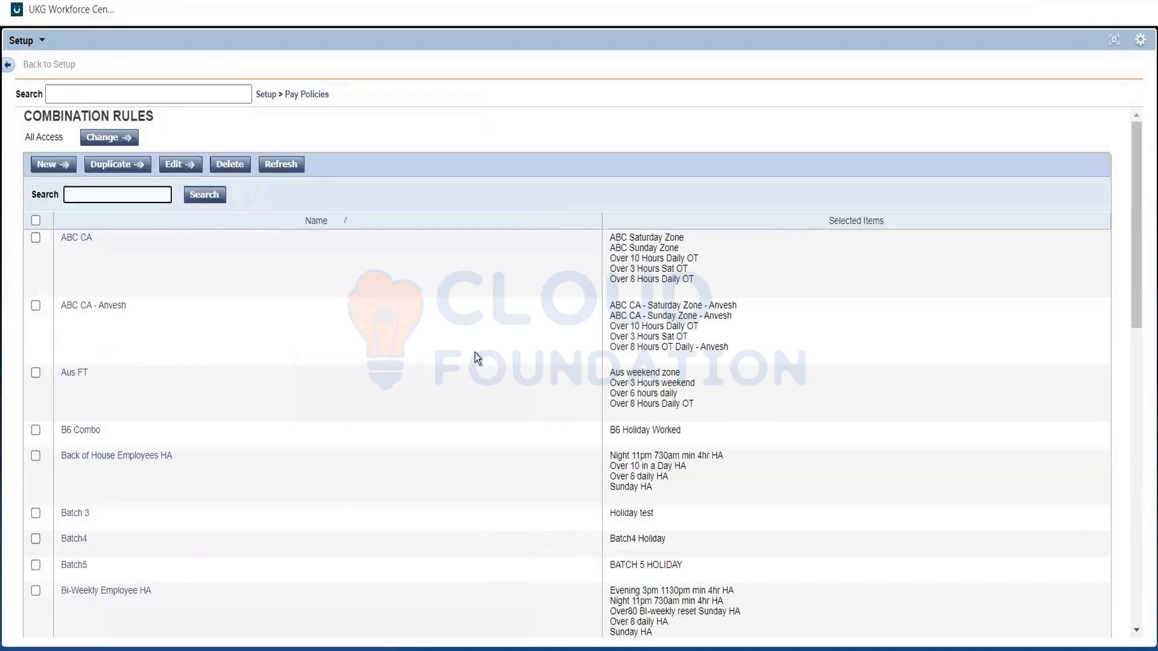
pyautogui.doubleClick(477, 374)
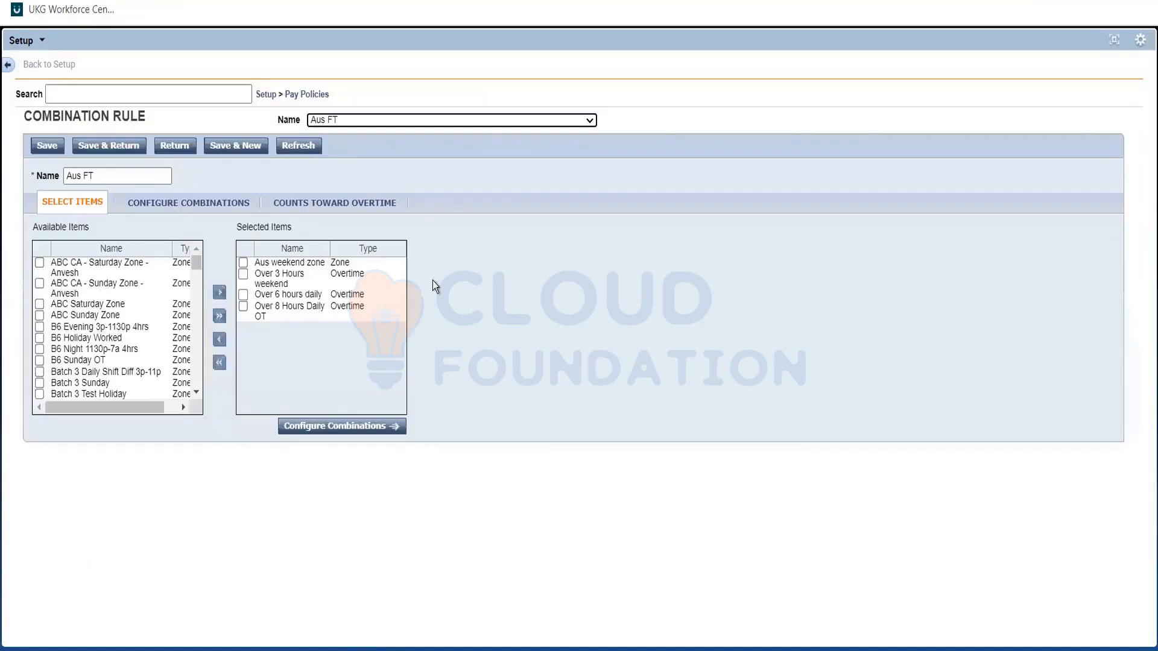
pyautogui.click(188, 203)
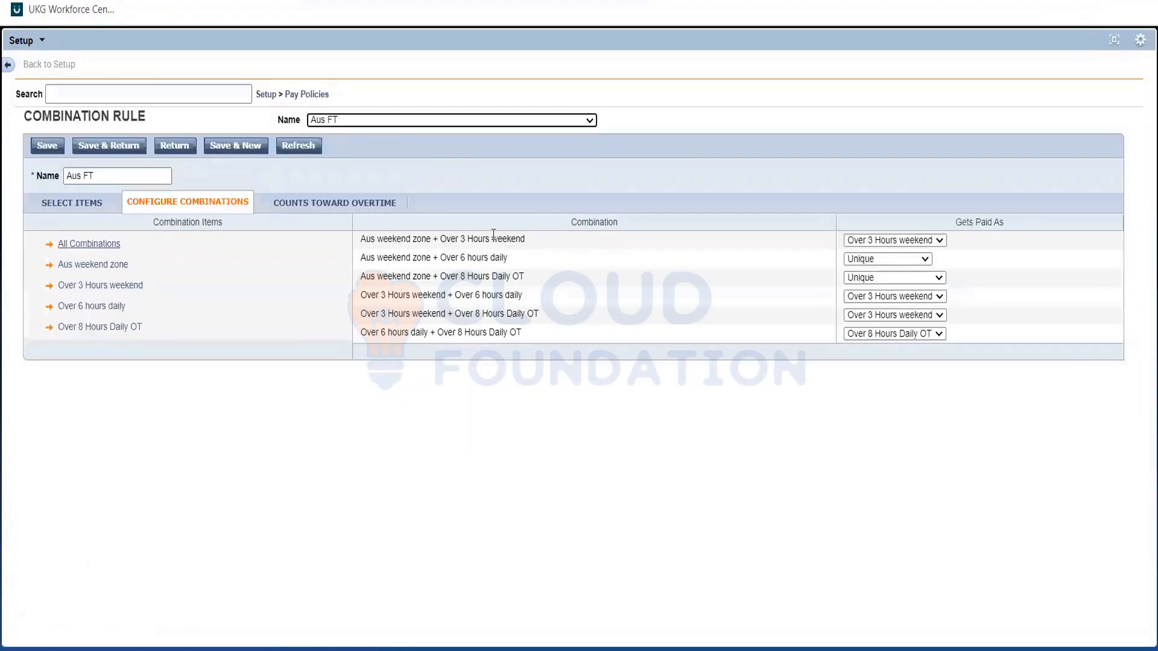
# Set the Aus weekend zone + Over 3 Hours weekend combination to get paid as Unique.
pyautogui.click(493, 235)
pyautogui.moveTo(526, 249); pyautogui.dragTo(527, 251)
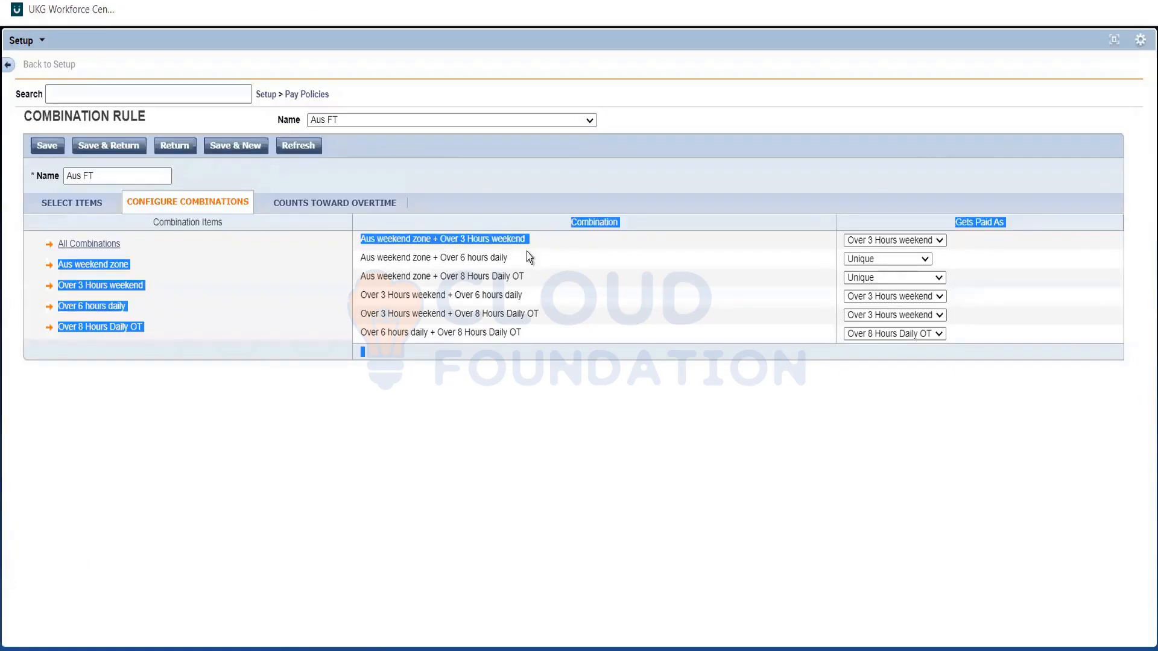
pyautogui.click(526, 251)
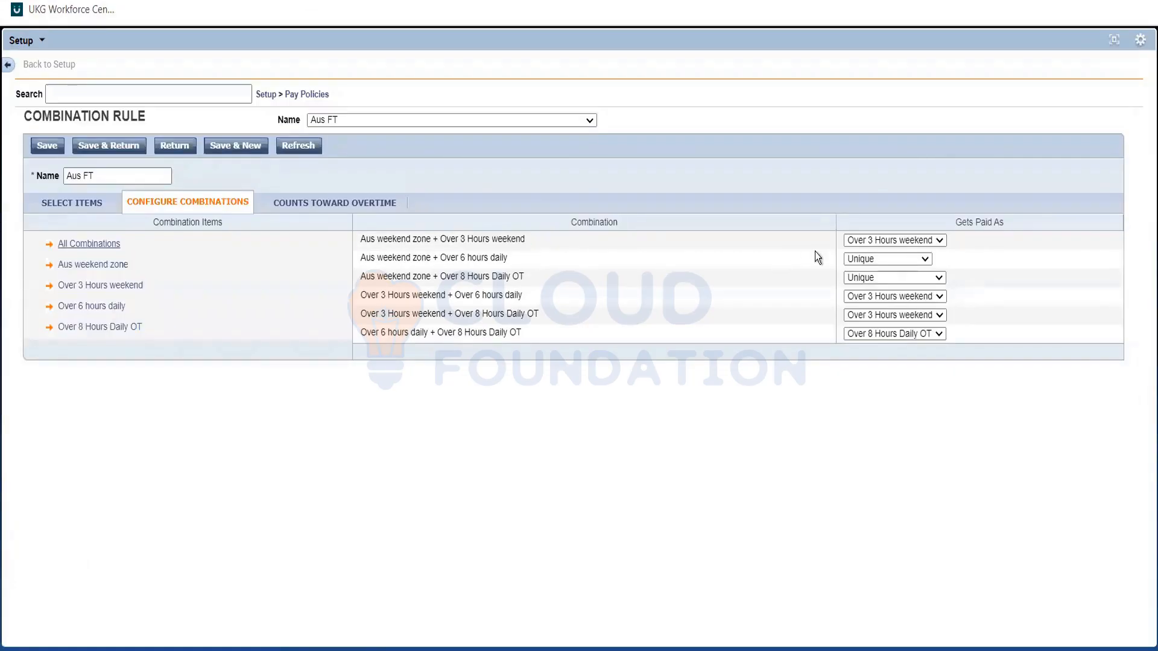
pyautogui.click(851, 241)
pyautogui.click(853, 260)
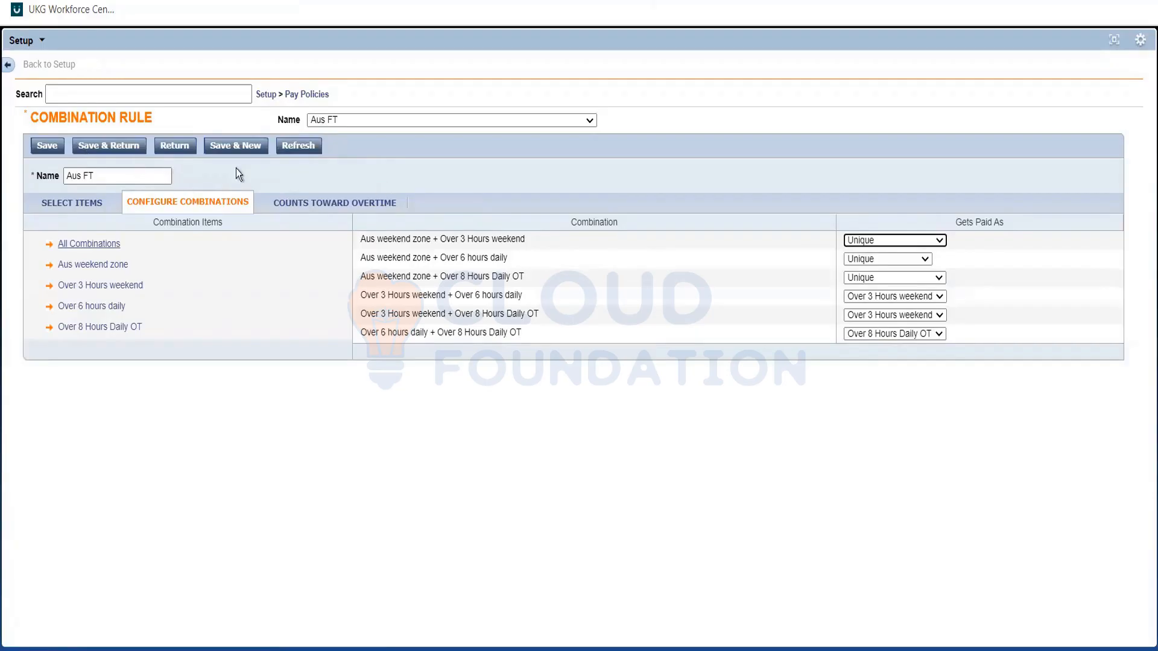
# Set Aus weekend zone to No in counting toward both the Over 6 hours daily and Over 8 Hours Daily OT overtimes.
pyautogui.click(317, 205)
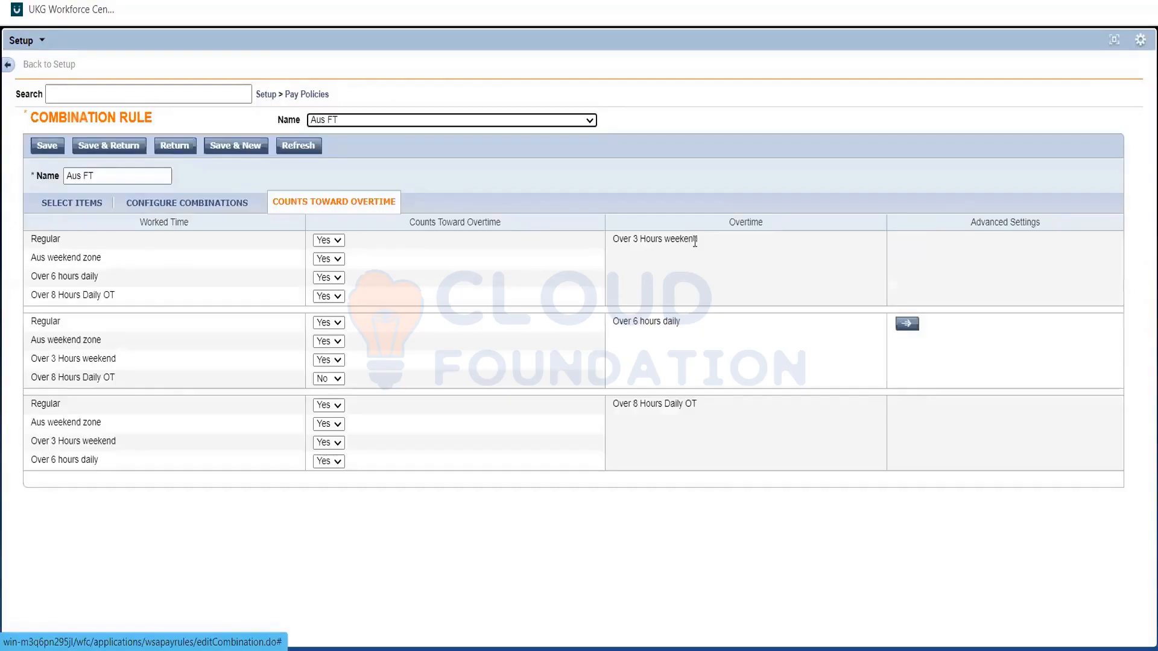
pyautogui.tripleClick(612, 244)
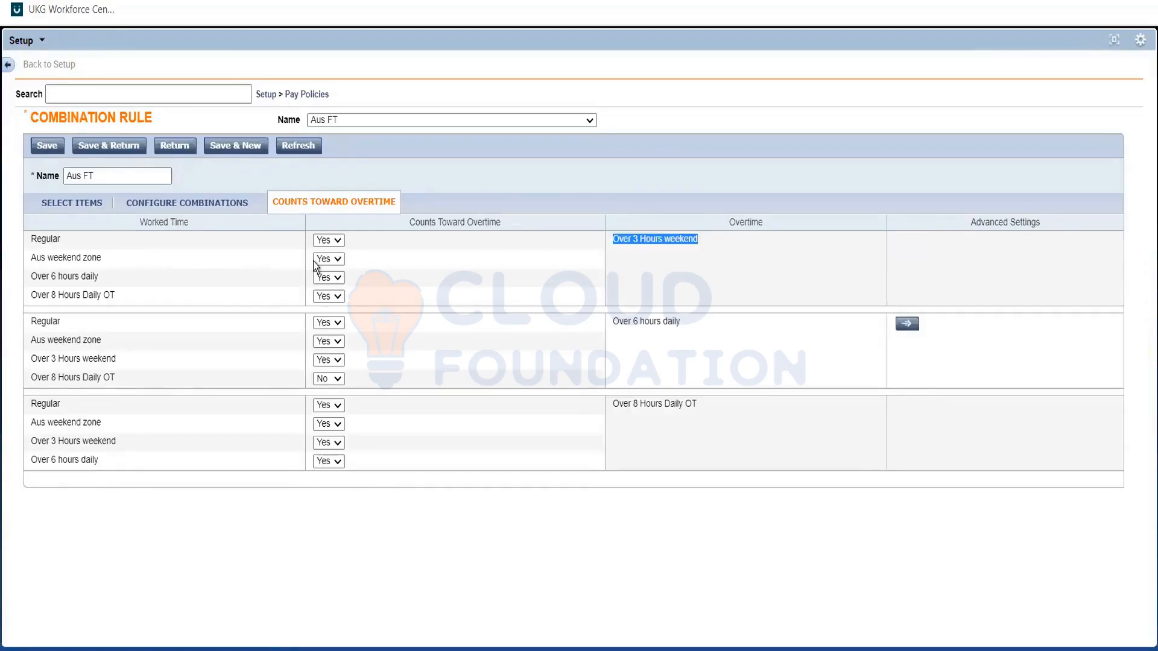
pyautogui.click(327, 342)
pyautogui.click(332, 367)
pyautogui.click(335, 425)
pyautogui.click(329, 451)
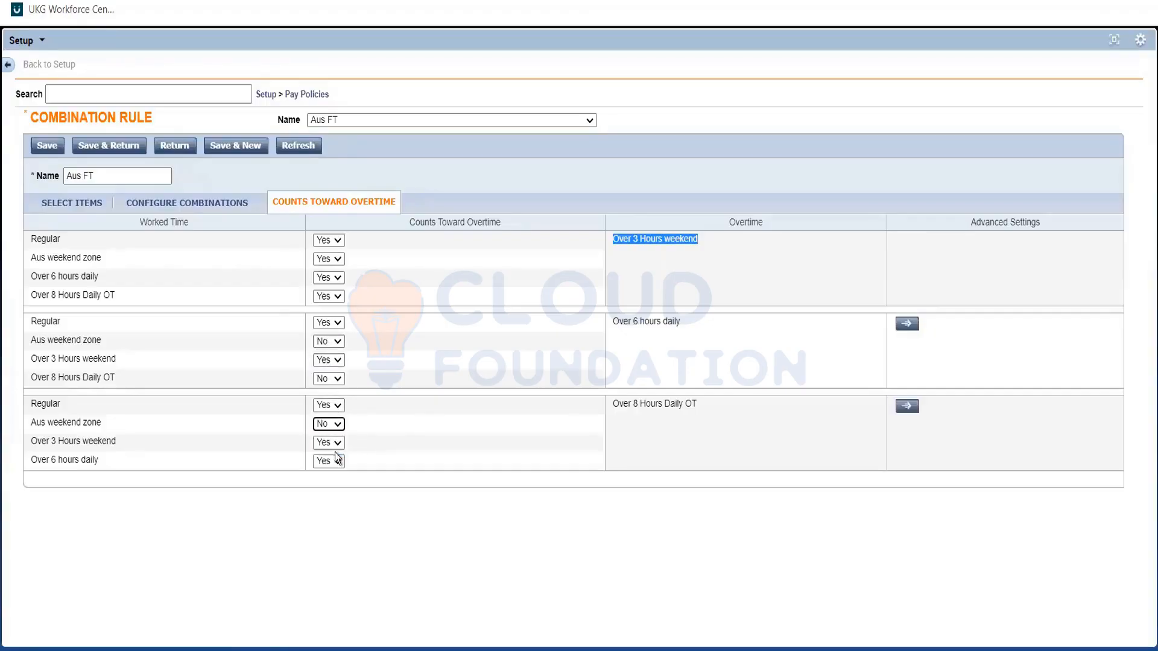
pyautogui.click(121, 425)
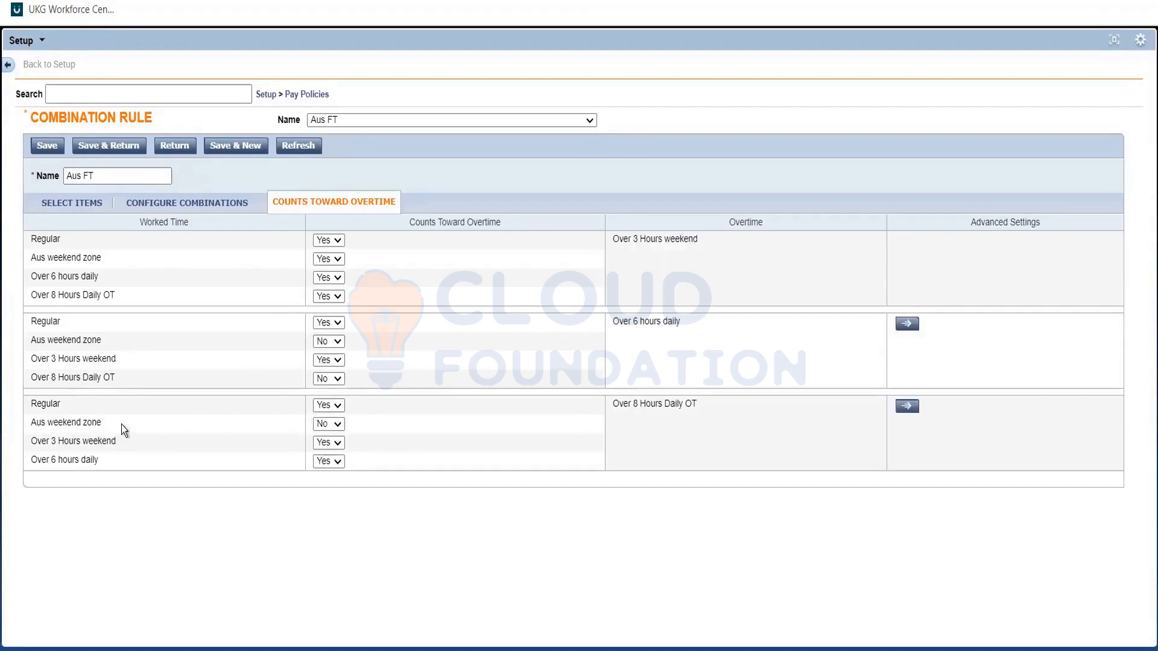
pyautogui.moveTo(121, 425); pyautogui.dragTo(88, 343)
pyautogui.tripleClick(89, 344)
pyautogui.tripleClick(631, 321)
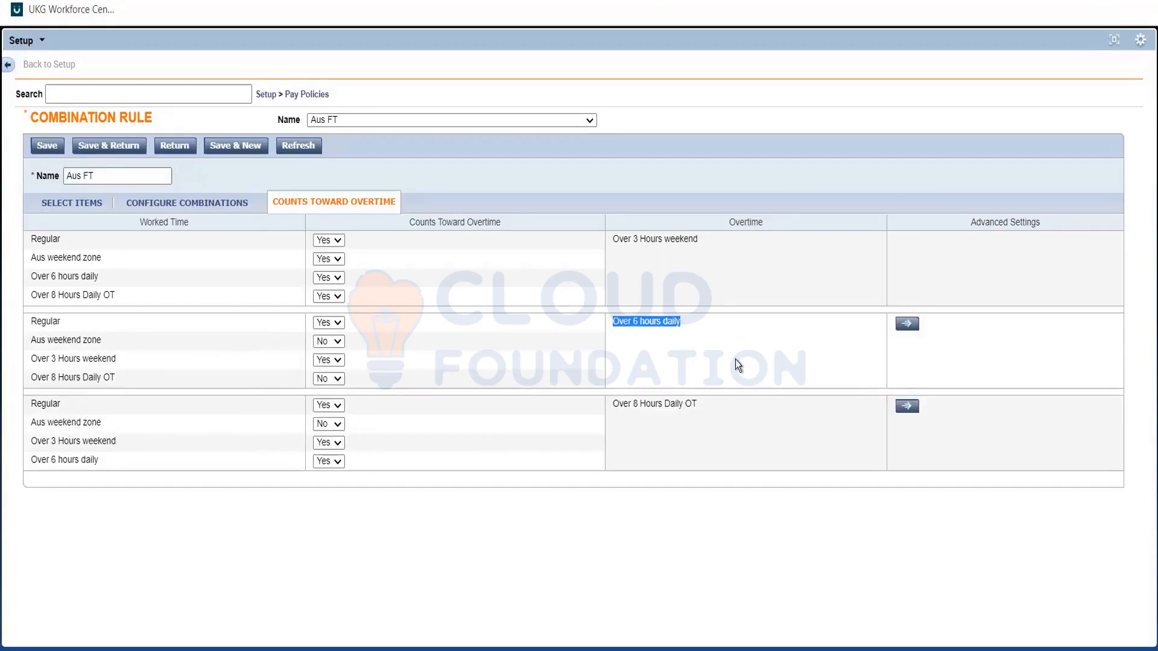
pyautogui.click(663, 328)
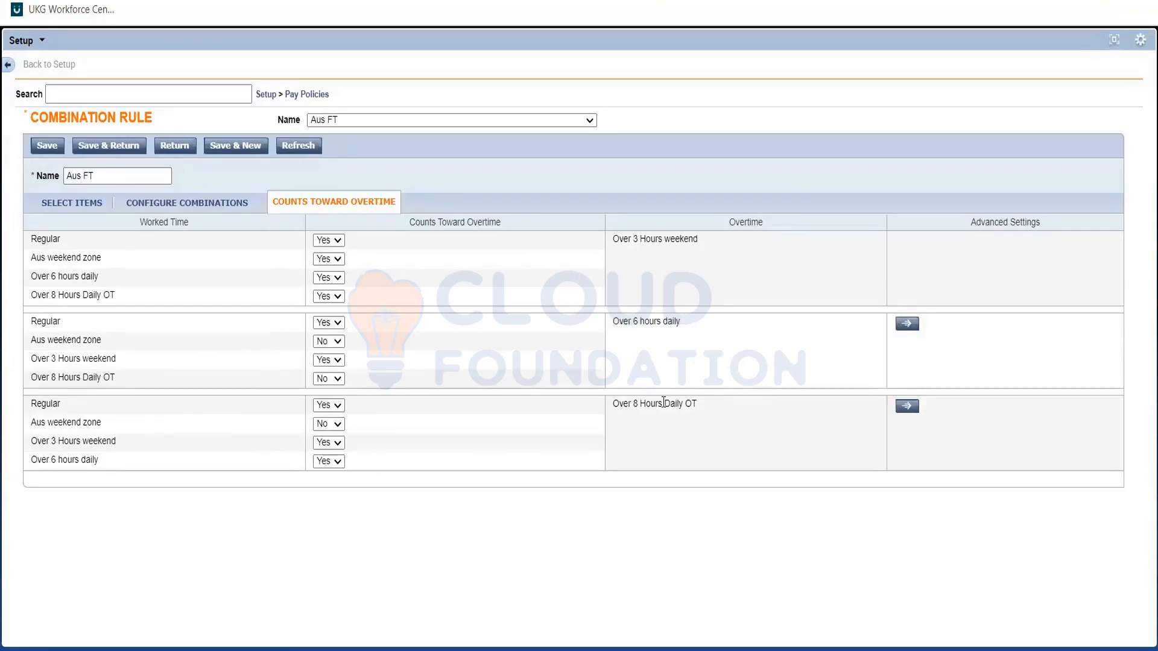
# Try excluding Over 6 hours daily and Over 8 Hours Daily OT from counting toward Over 3 Hours weekend, and restore both to Yes.
pyautogui.tripleClick(75, 339)
pyautogui.click(533, 447)
pyautogui.doubleClick(666, 238)
pyautogui.click(330, 306)
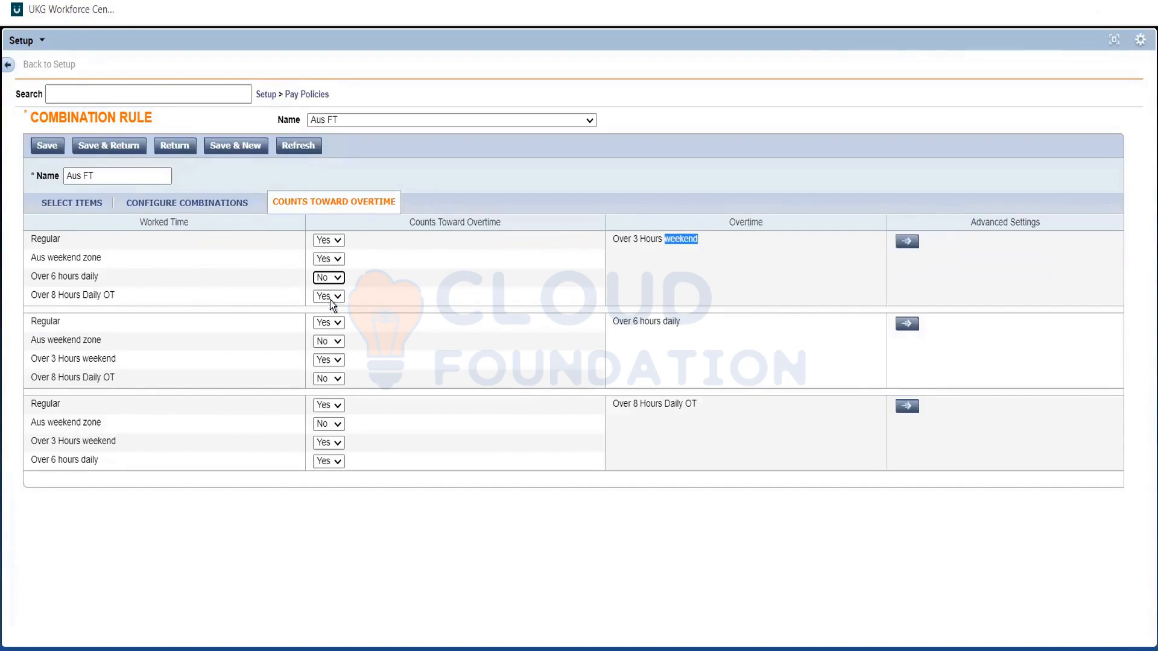
pyautogui.click(328, 297)
pyautogui.click(327, 325)
pyautogui.click(653, 285)
pyautogui.click(338, 294)
pyautogui.click(326, 310)
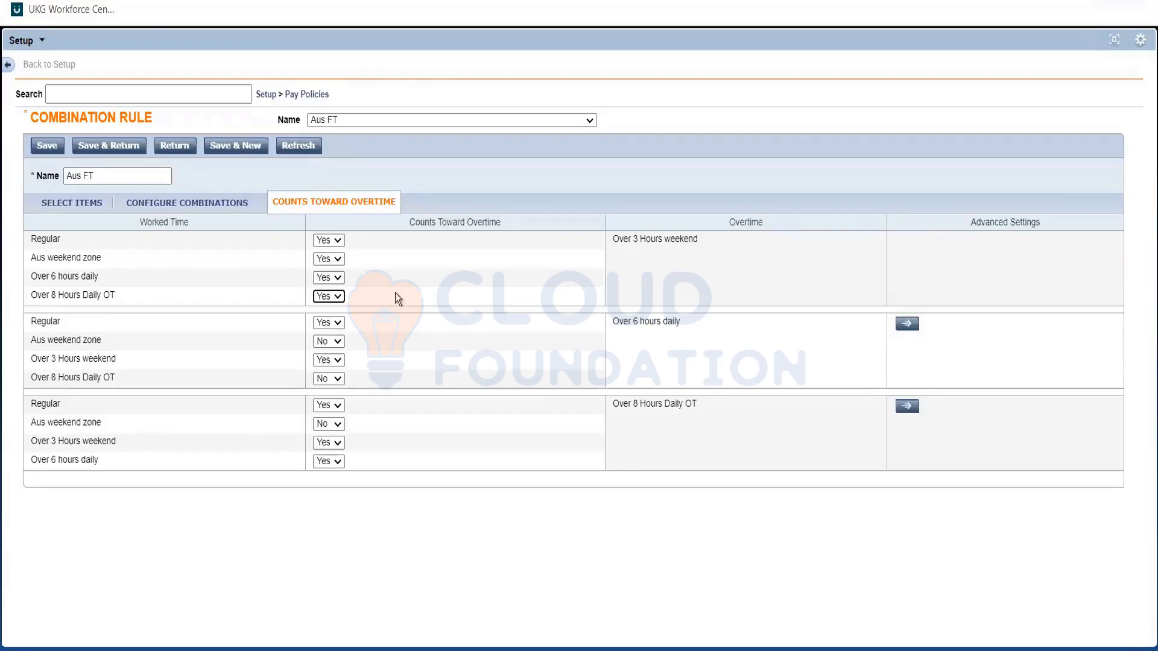
pyautogui.click(396, 293)
# Check the Aus weekend zone entries under both daily overtimes, save the combination rule and open the Aus FT pay code distribution.
pyautogui.tripleClick(71, 342)
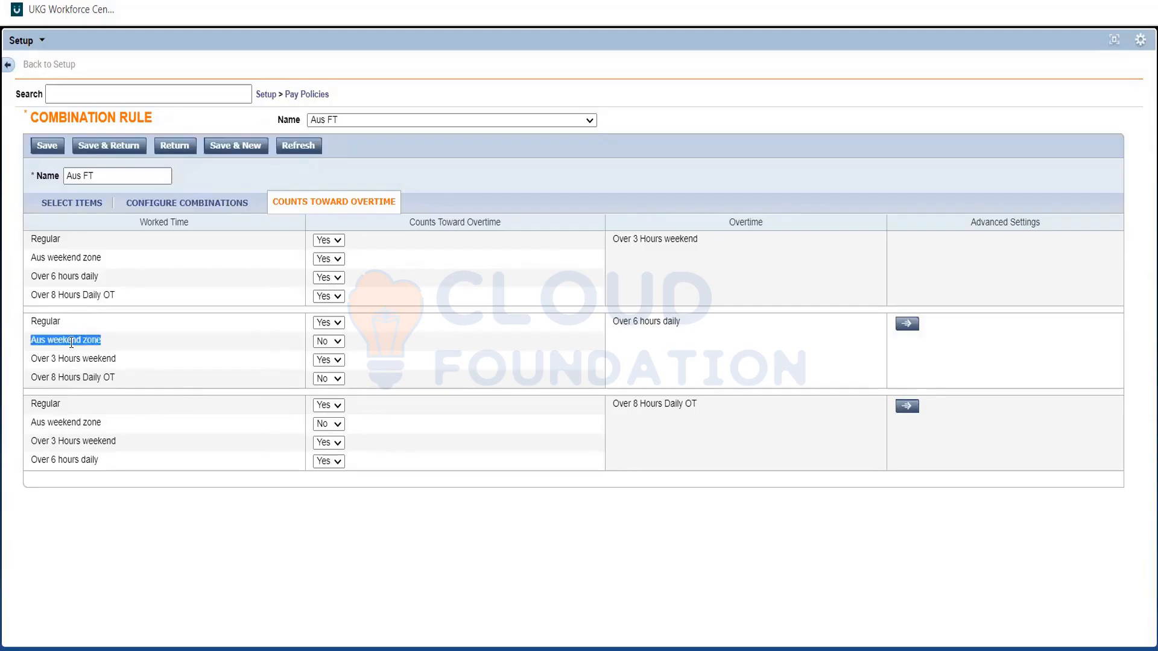
pyautogui.doubleClick(77, 424)
pyautogui.tripleClick(77, 424)
pyautogui.click(649, 411)
pyautogui.click(136, 151)
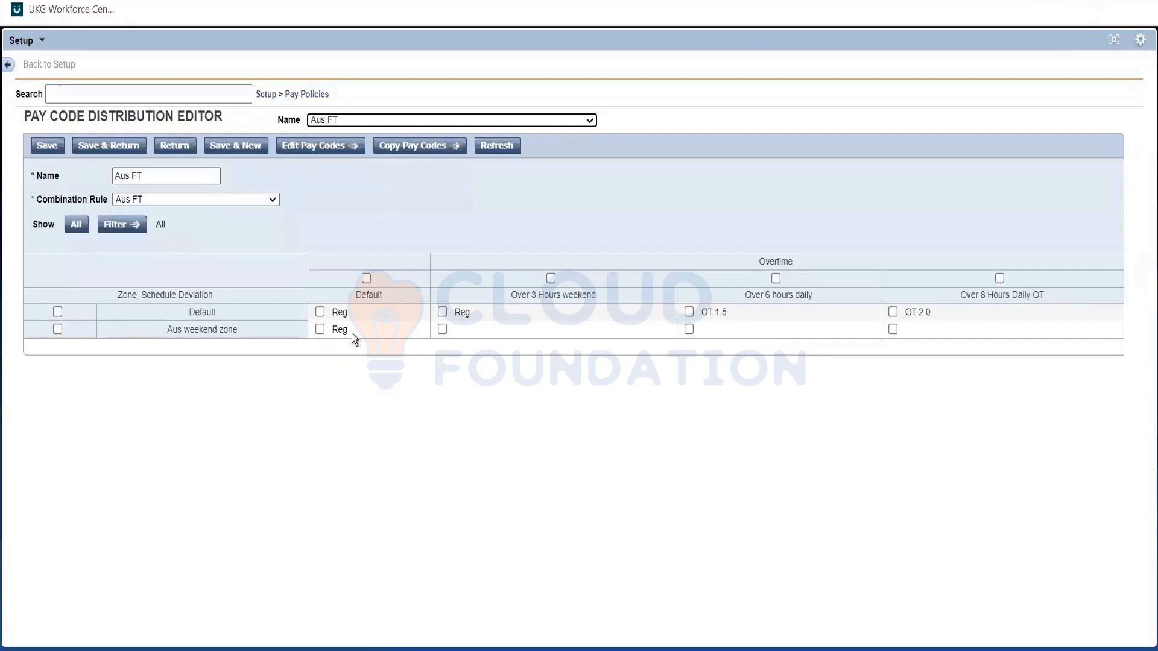
pyautogui.click(443, 330)
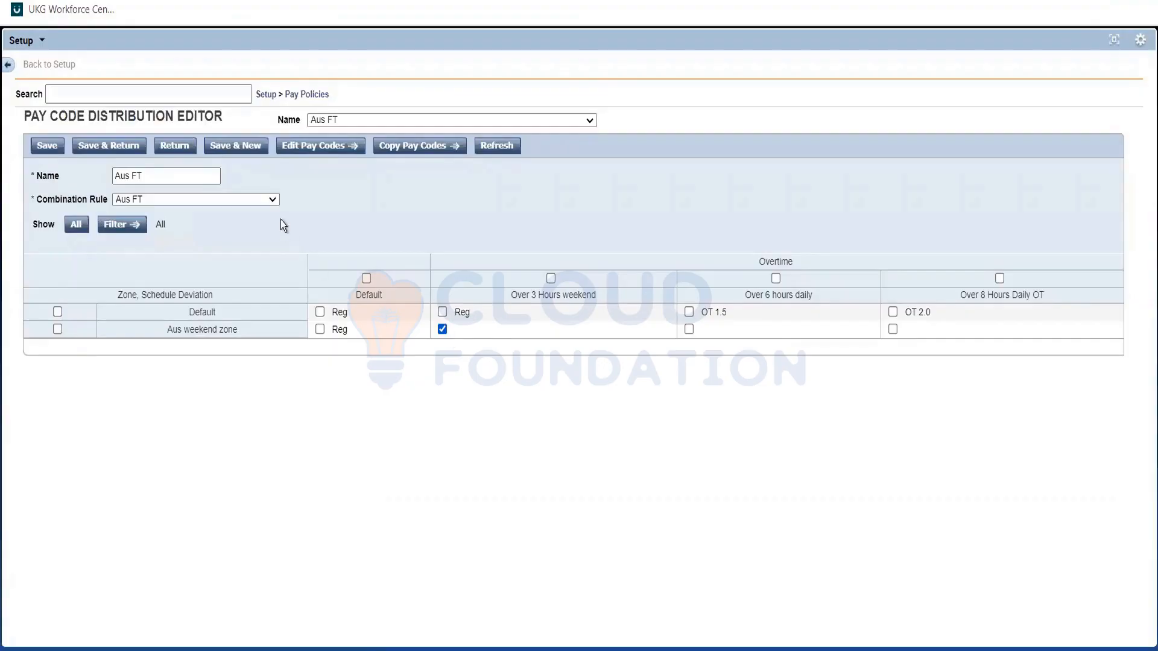
pyautogui.click(310, 147)
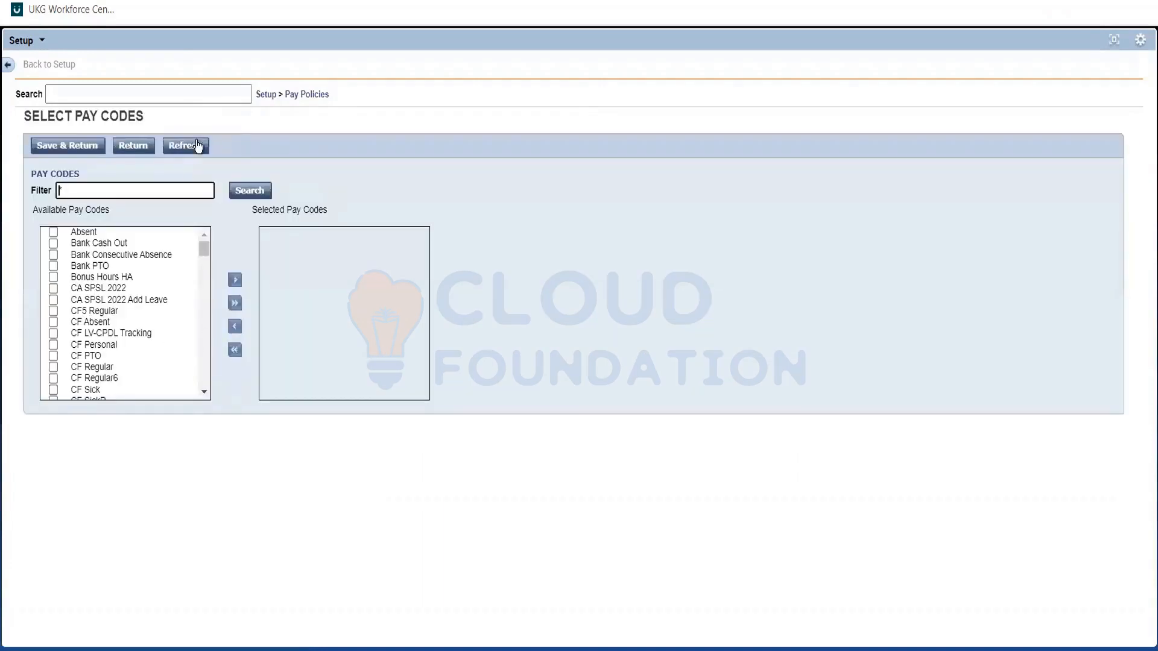
pyautogui.click(133, 146)
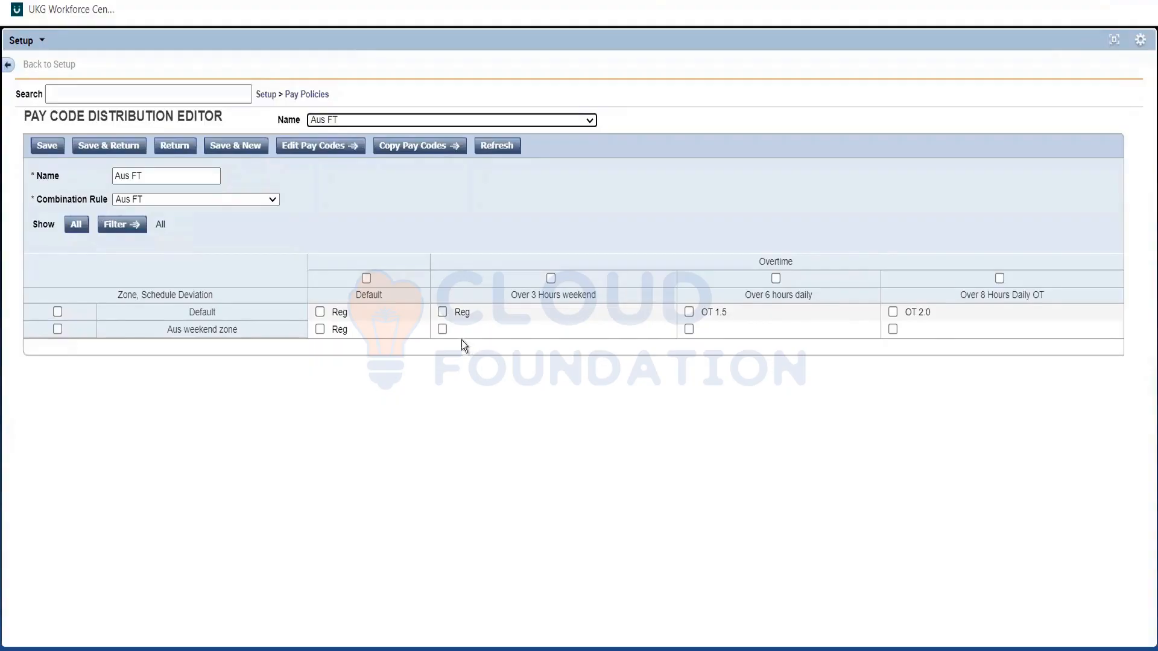
# Assign OT 2.0 to the Aus weekend zone's Over 3 Hours weekend, Over 6 hours daily and Over 8 Hours Daily OT cells, and save.
pyautogui.click(443, 329)
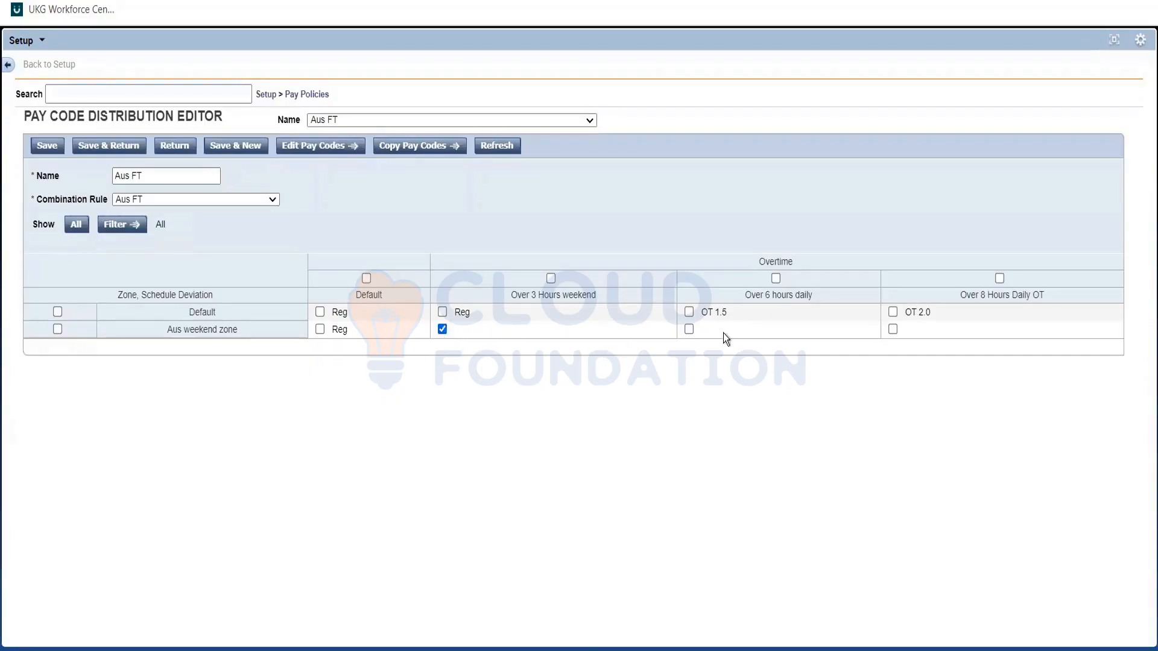
pyautogui.click(689, 329)
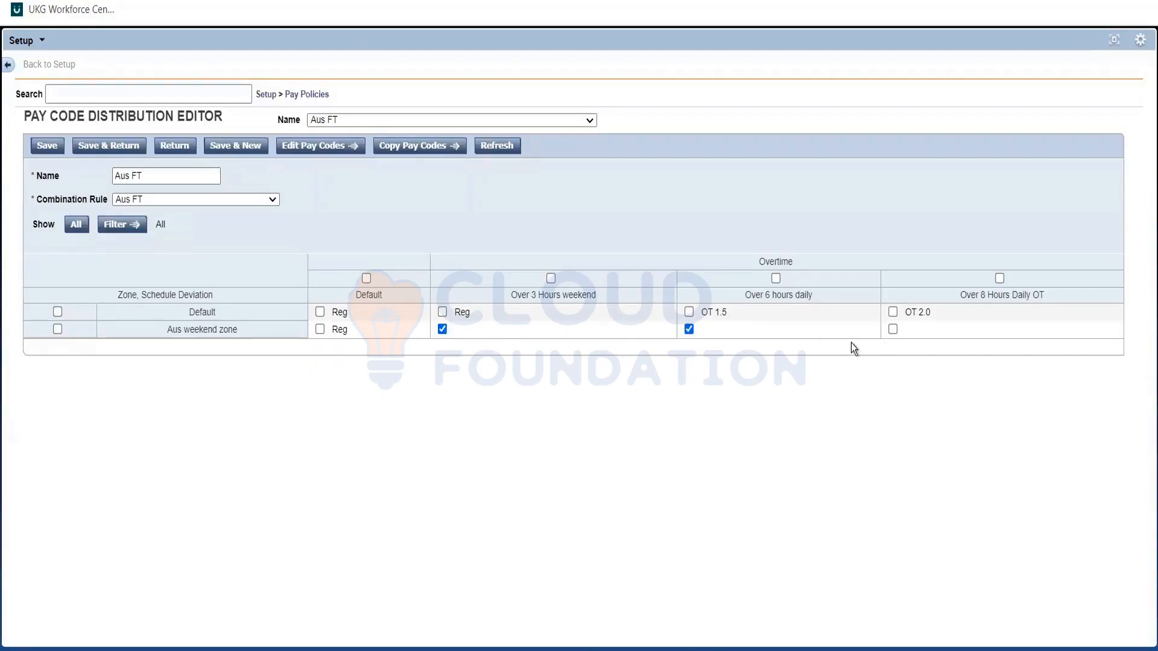
pyautogui.click(893, 329)
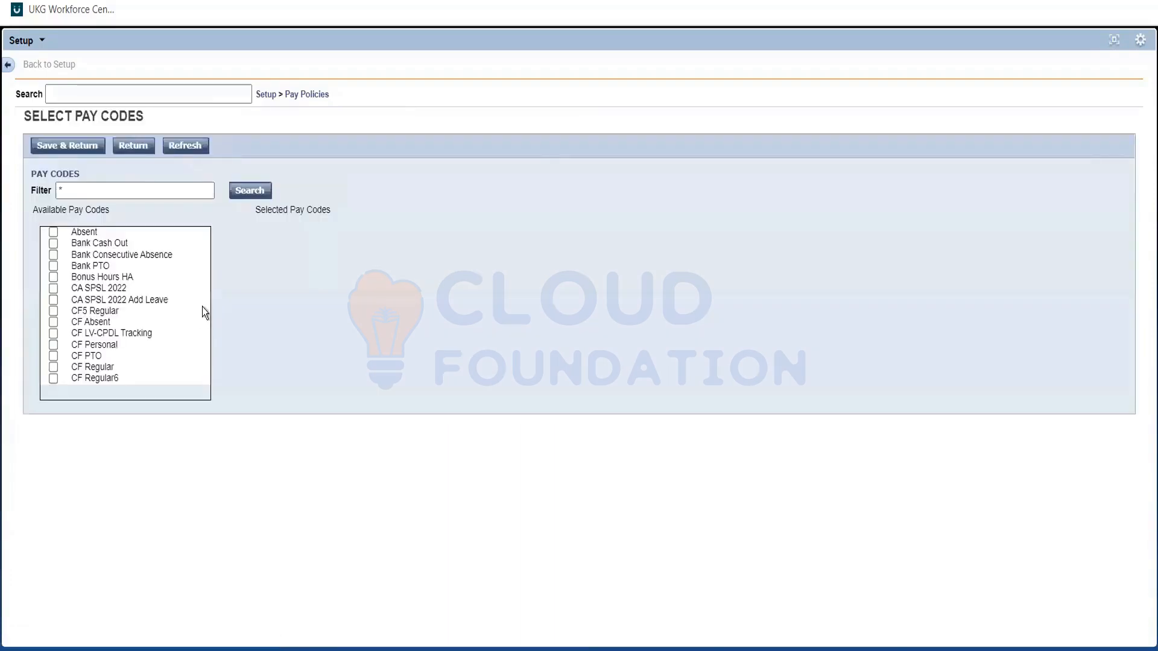
pyautogui.scroll(-6, 202, 302)
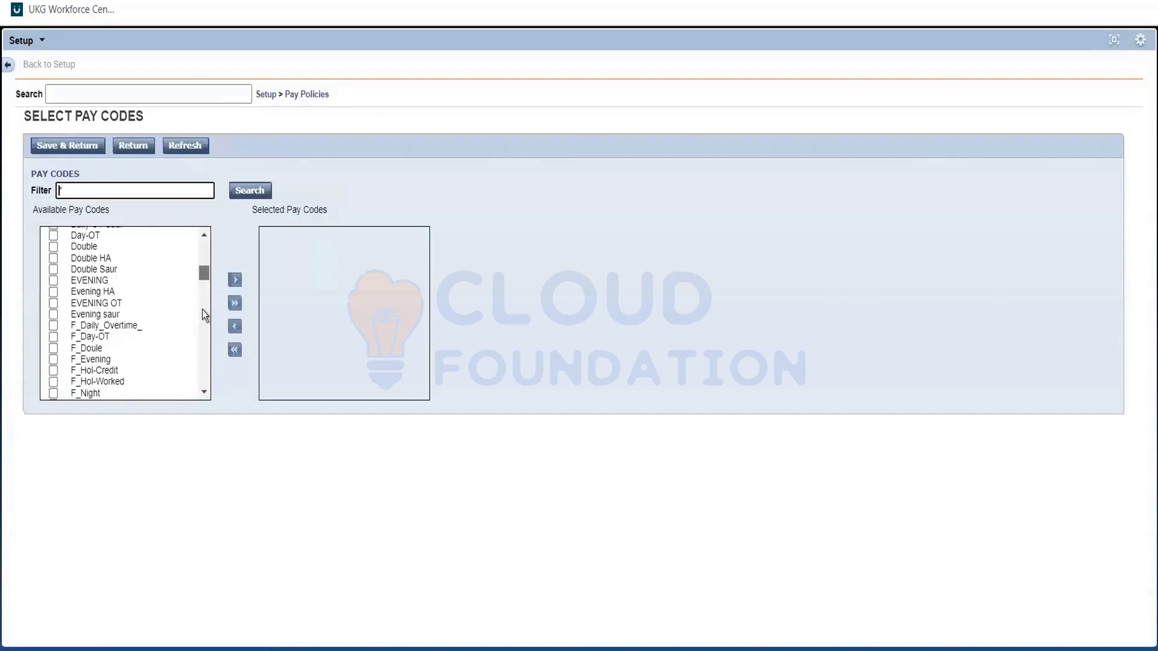
pyautogui.scroll(-7, 201, 309)
pyautogui.click(236, 283)
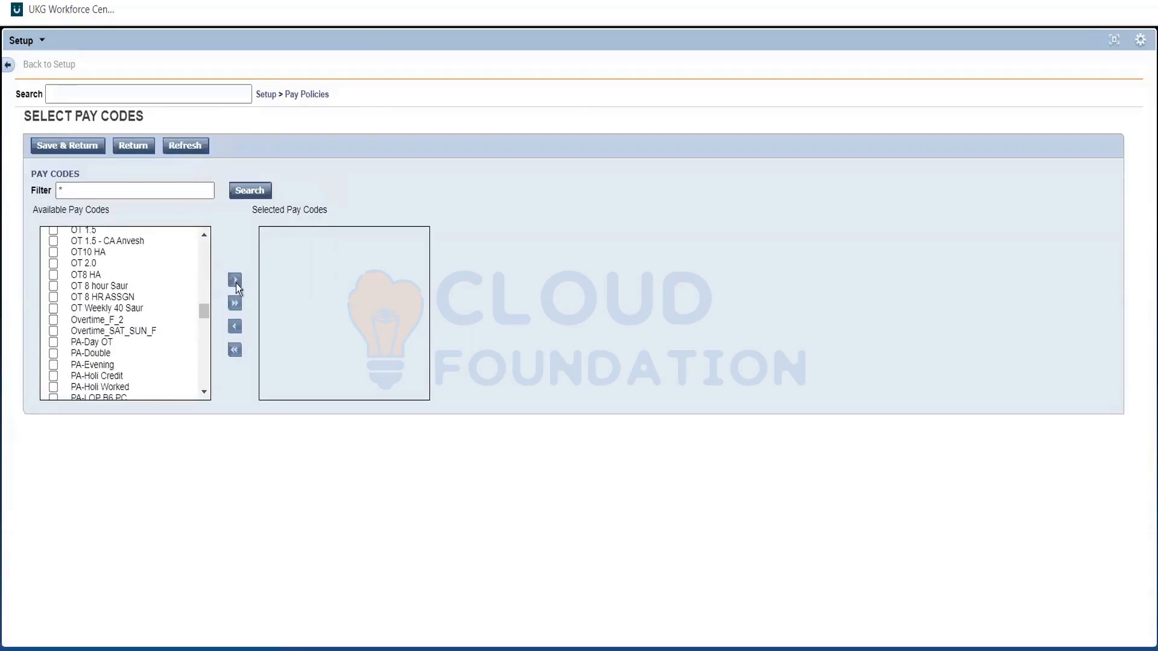
pyautogui.click(70, 145)
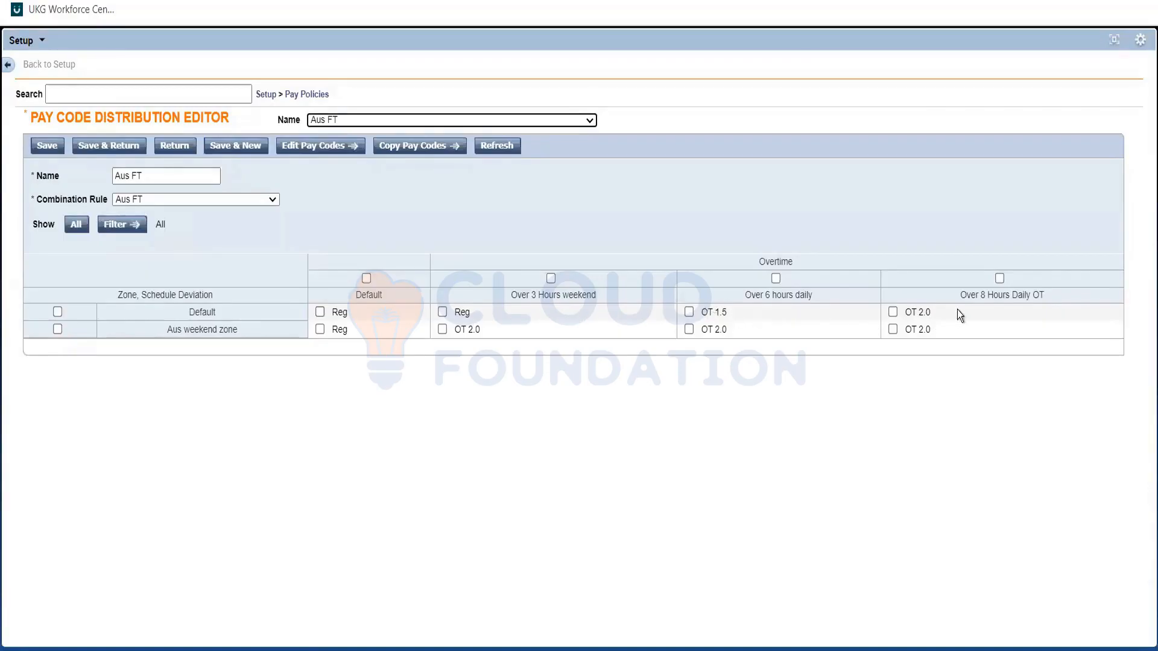
pyautogui.click(926, 306)
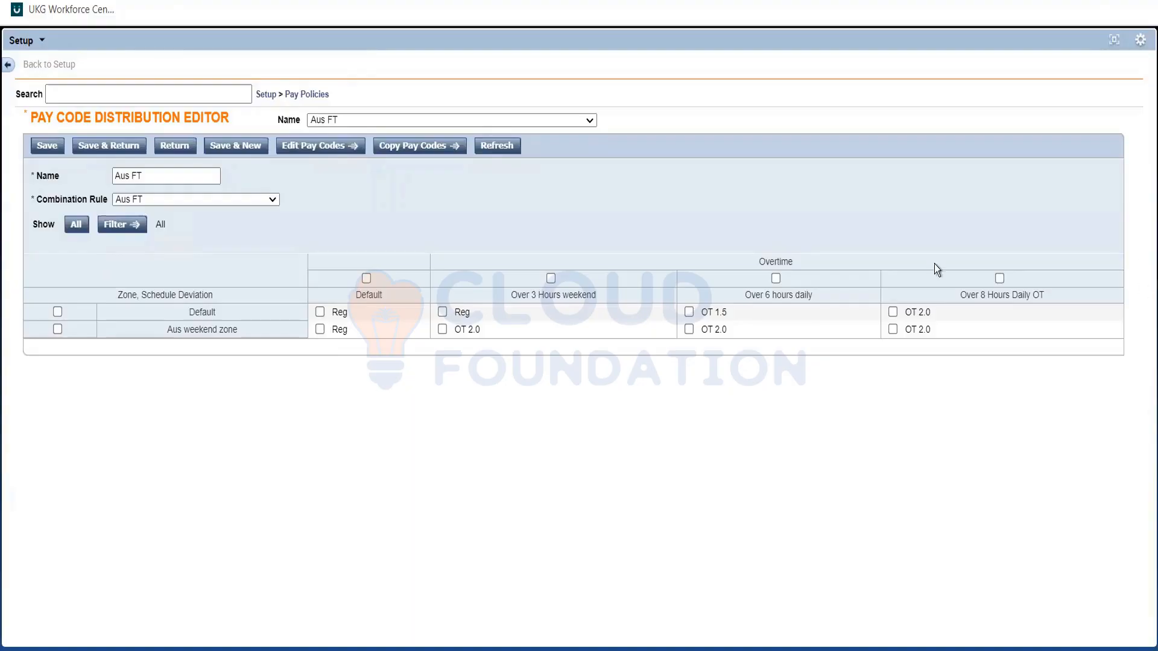
pyautogui.click(48, 146)
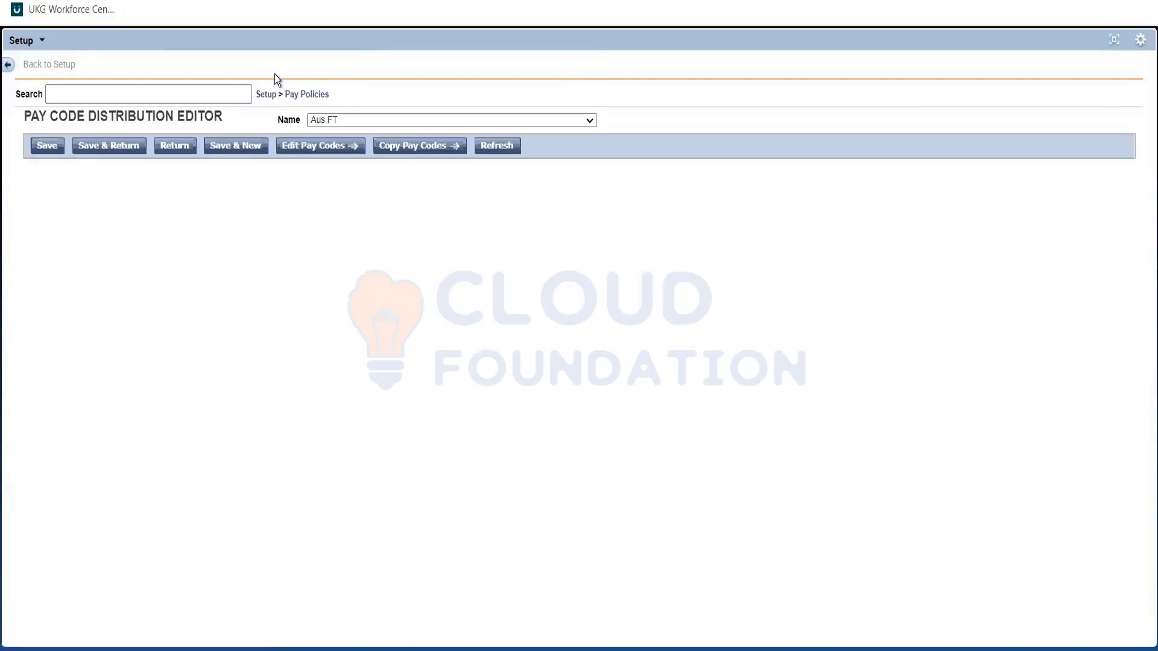
# Open the Aus FT work rule for editing at its pay code distribution settings.
pyautogui.click(297, 93)
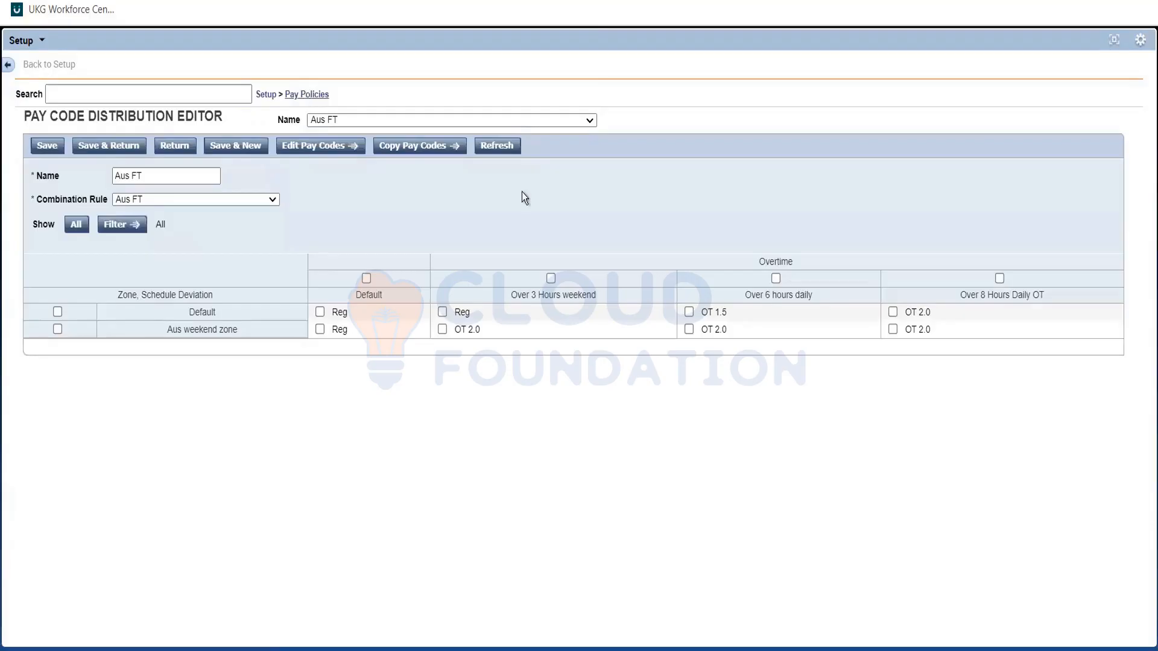
pyautogui.click(306, 94)
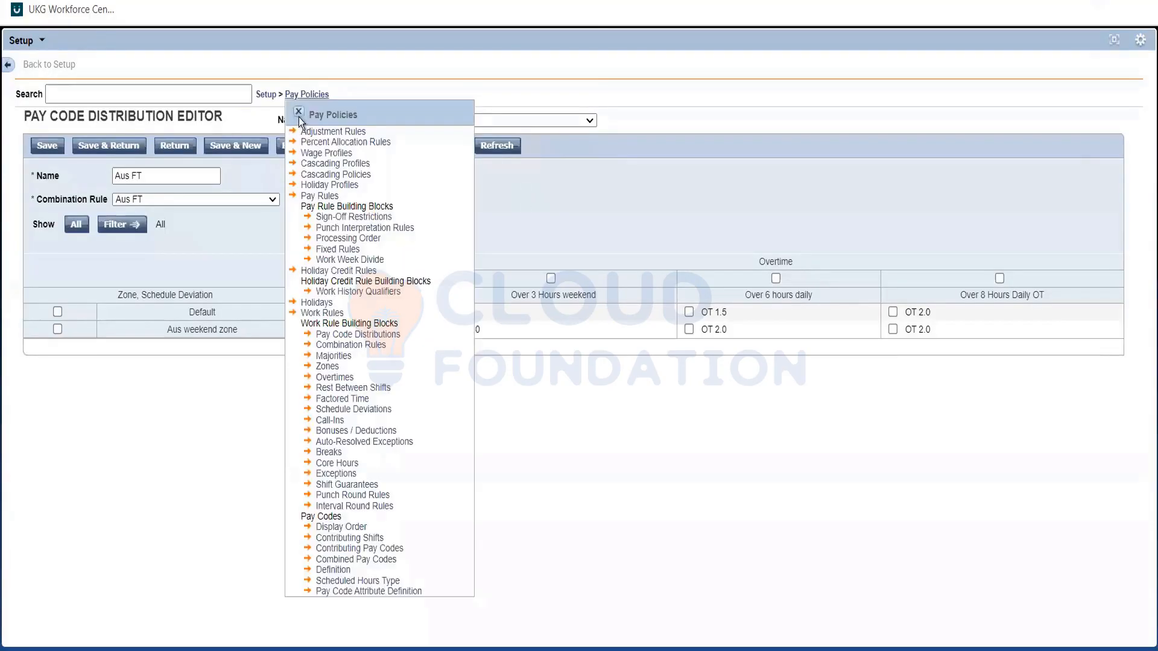
pyautogui.click(299, 113)
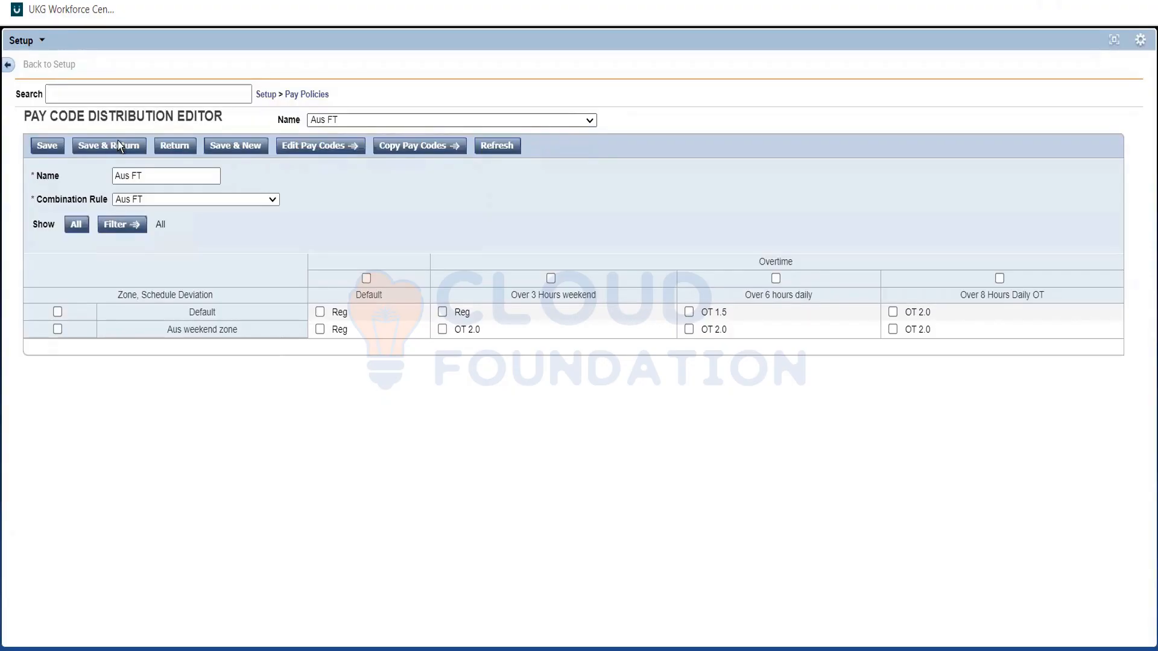
pyautogui.click(295, 97)
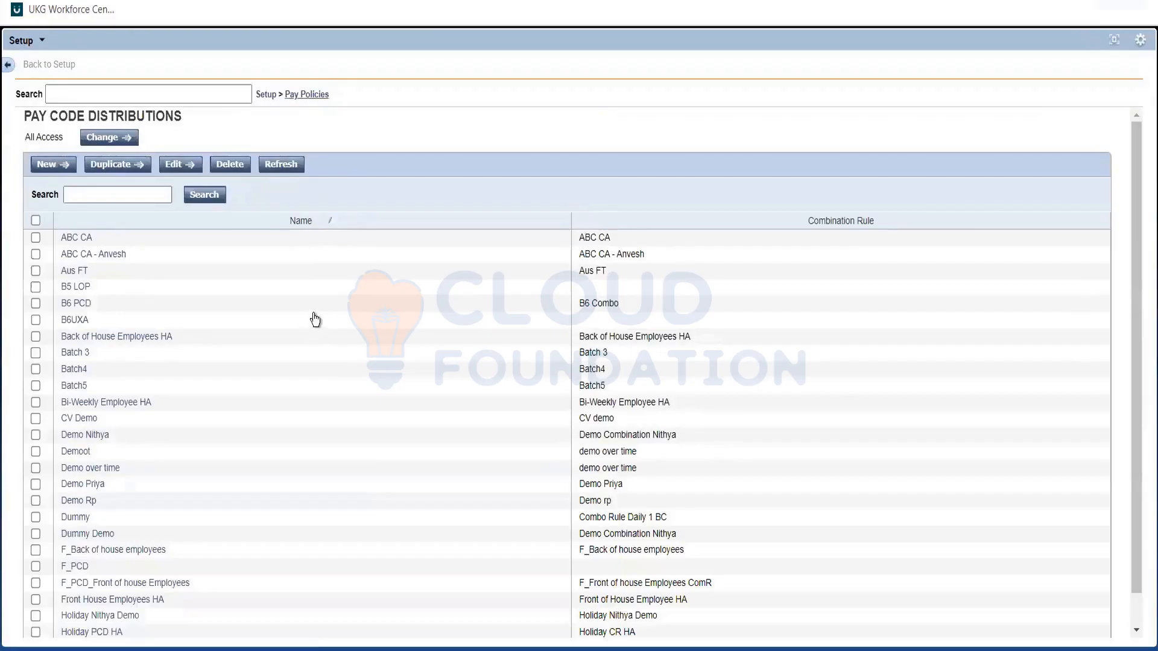
pyautogui.click(183, 287)
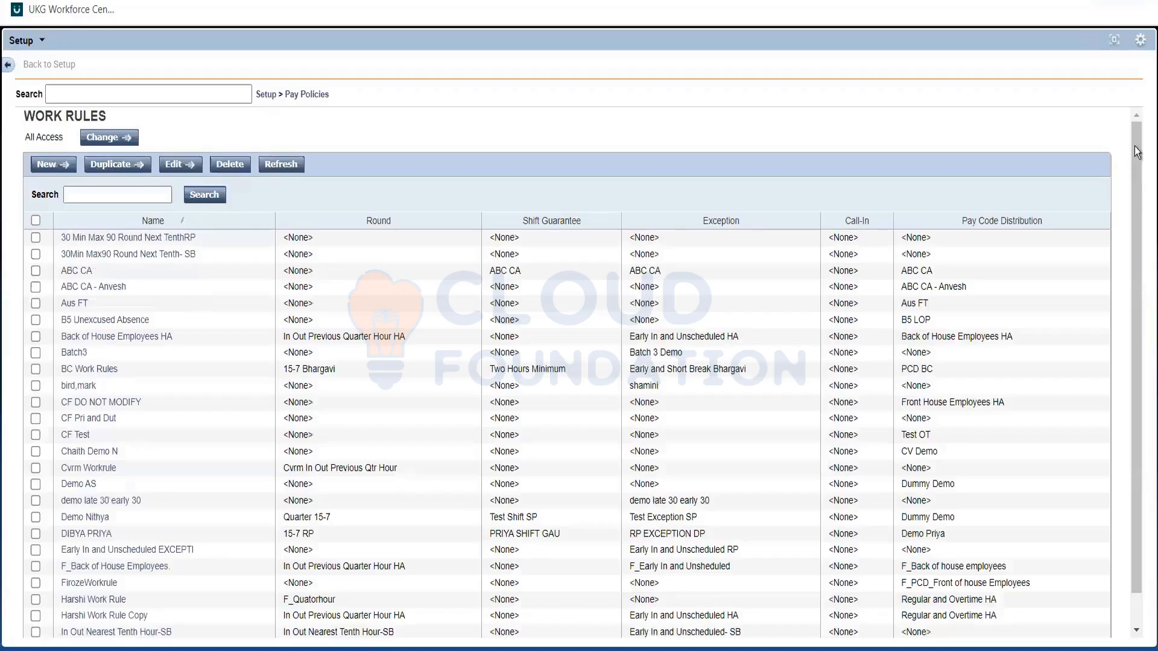
pyautogui.click(173, 299)
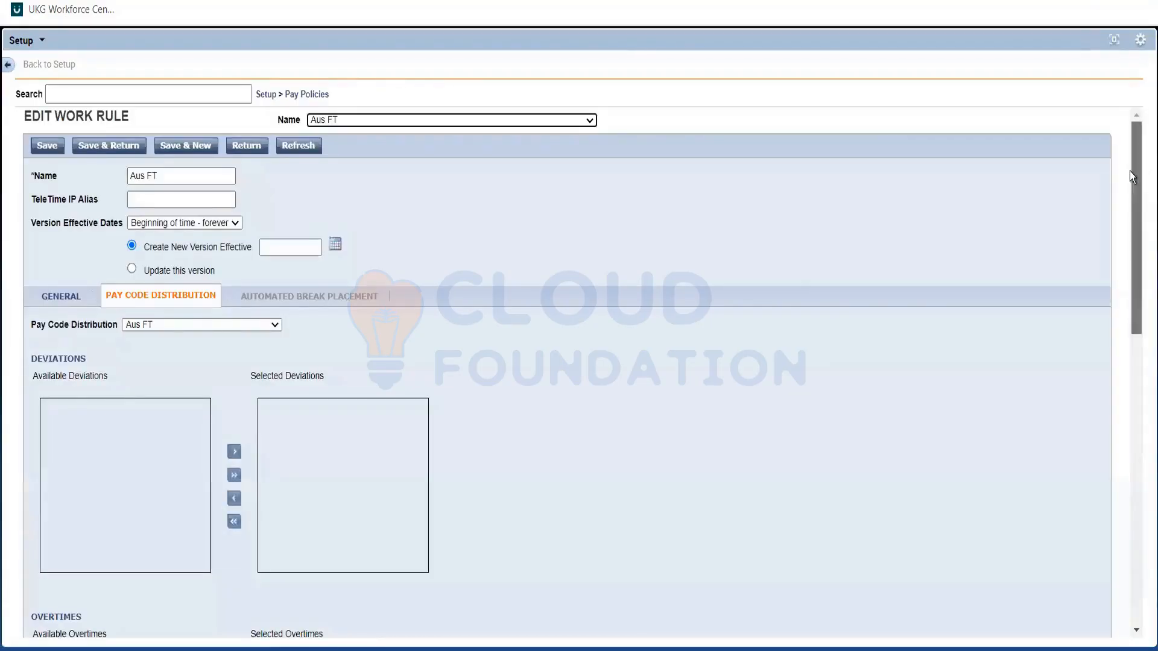
# Add Over 3 Hours weekend to the work rule's selected overtimes and save the rule as an update to this version.
pyautogui.moveTo(1130, 233); pyautogui.dragTo(1131, 303)
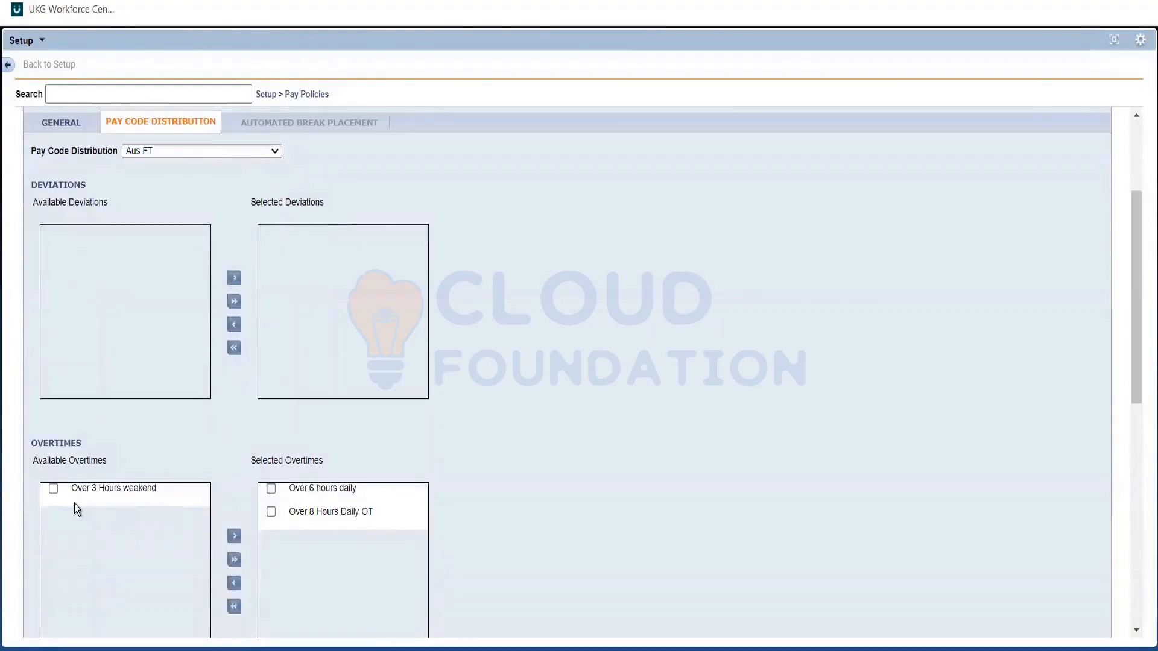
pyautogui.click(55, 489)
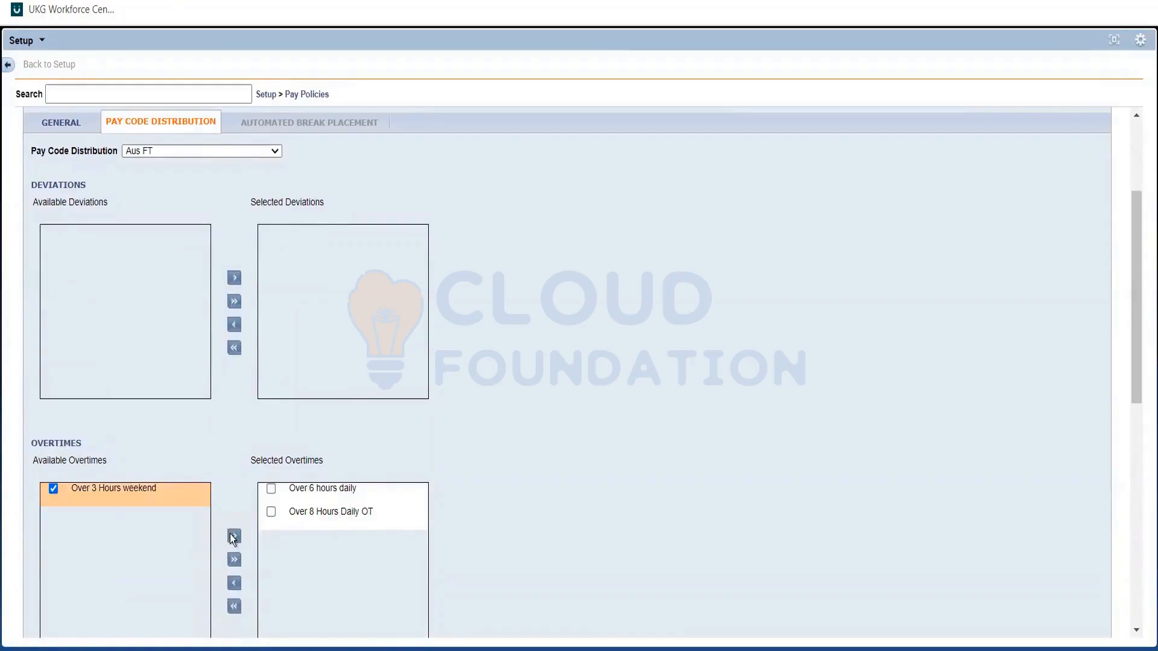
pyautogui.click(234, 537)
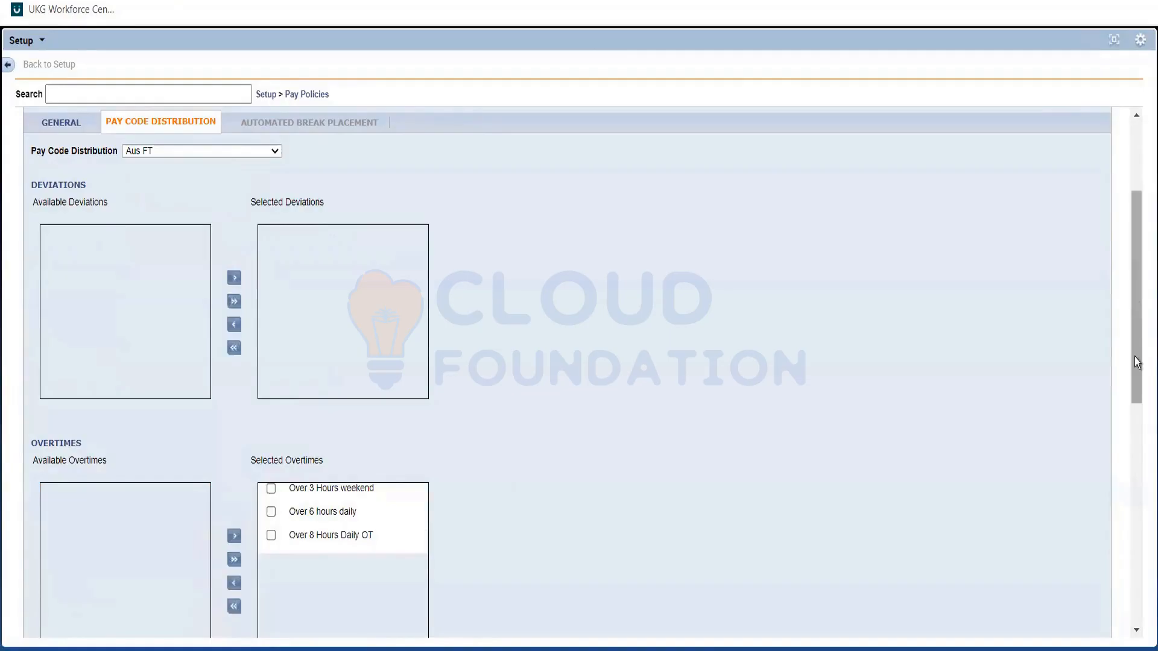
pyautogui.scroll(-5, 93, 395)
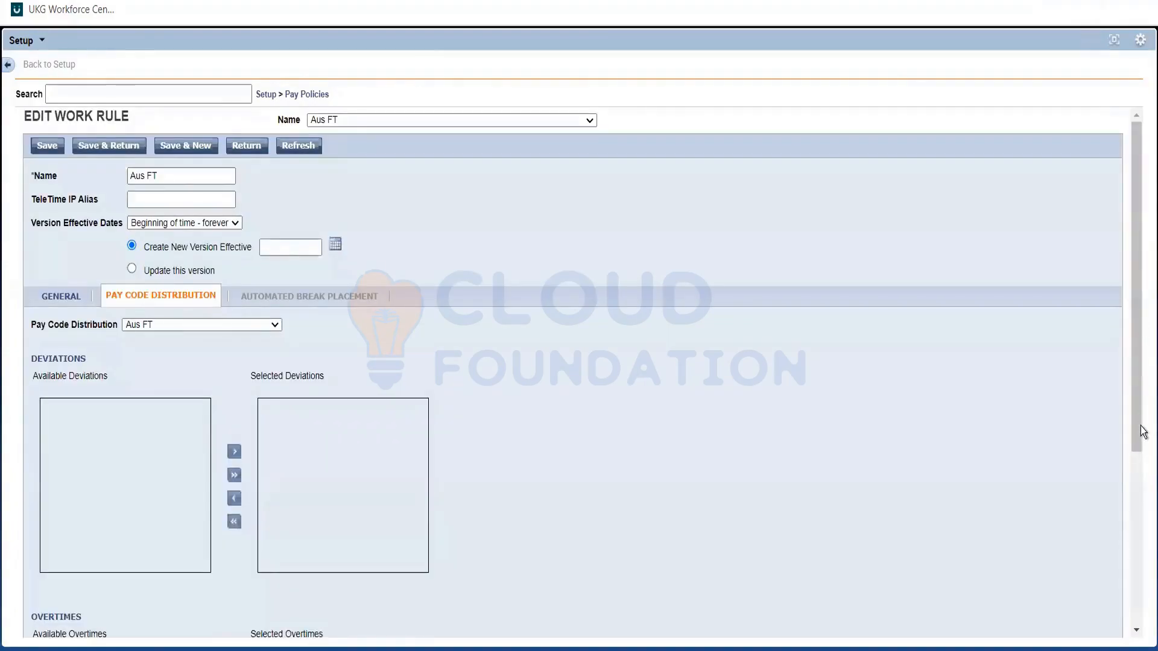
pyautogui.scroll(-2, 1144, 405)
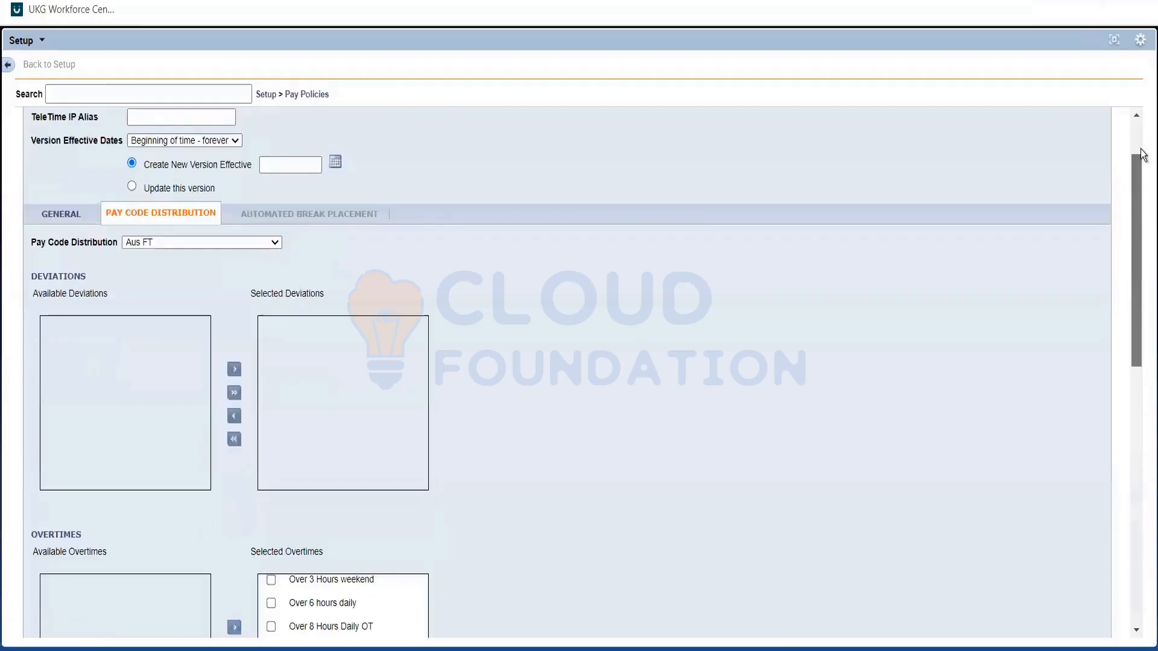
pyautogui.scroll(-12, 117, 163)
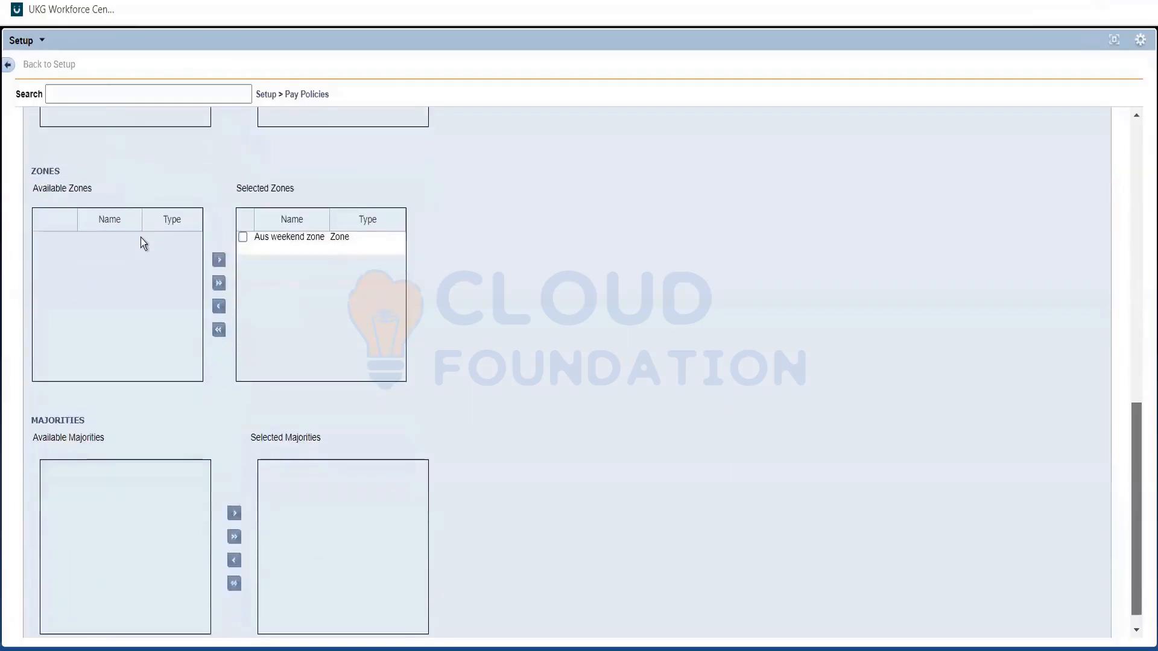
pyautogui.scroll(6, 140, 238)
pyautogui.scroll(10, 135, 269)
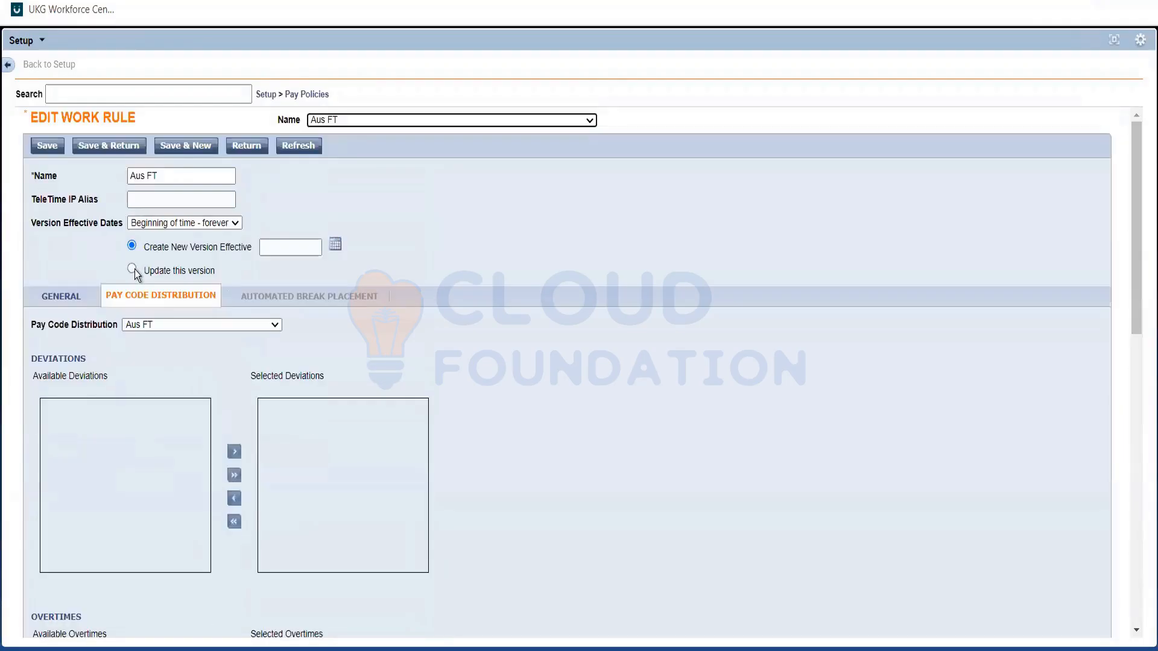
pyautogui.click(107, 150)
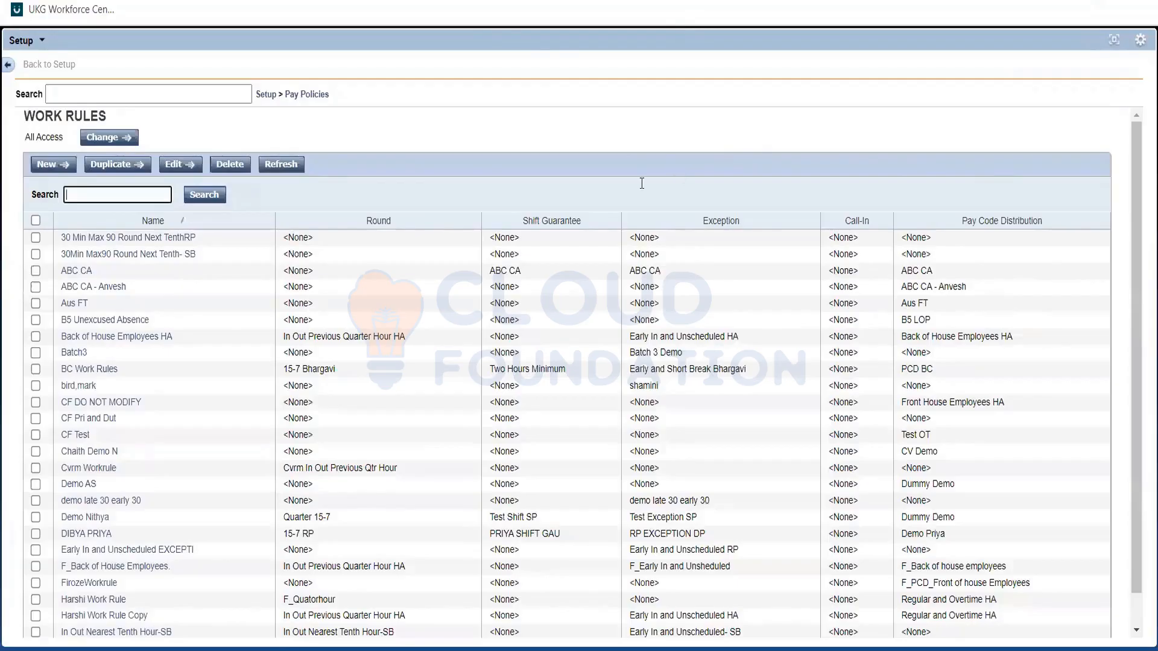
# Switch to the employee's timecard and examine the pay code totals for the Saturday 11/05 shift.
pyautogui.click(642, 183)
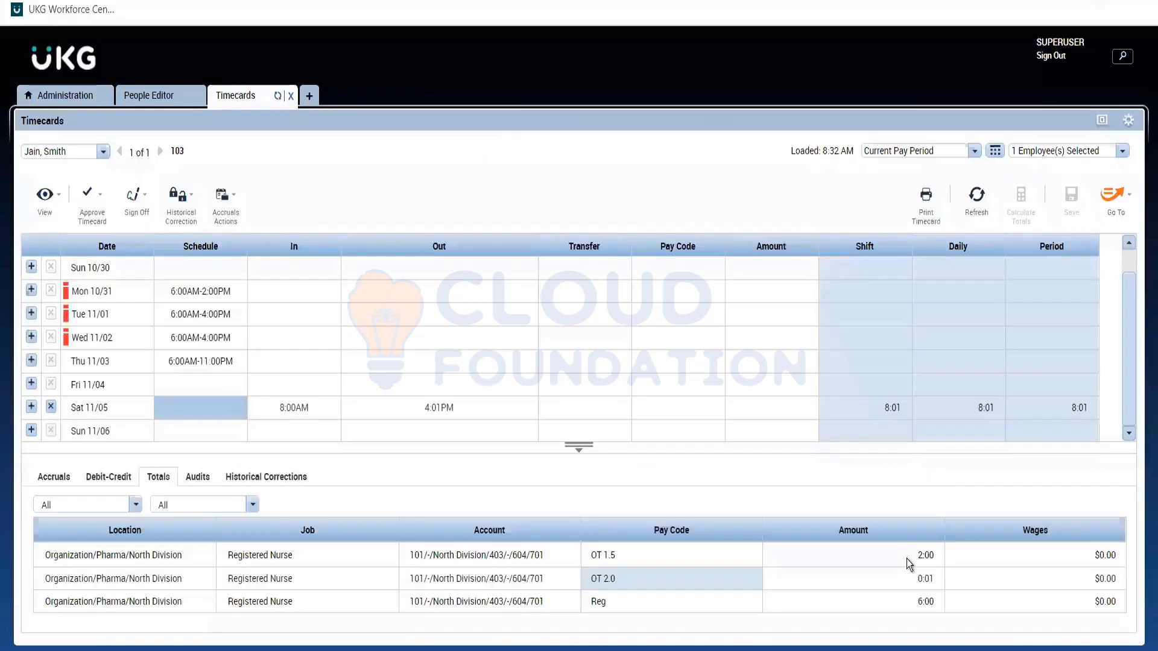
pyautogui.click(915, 591)
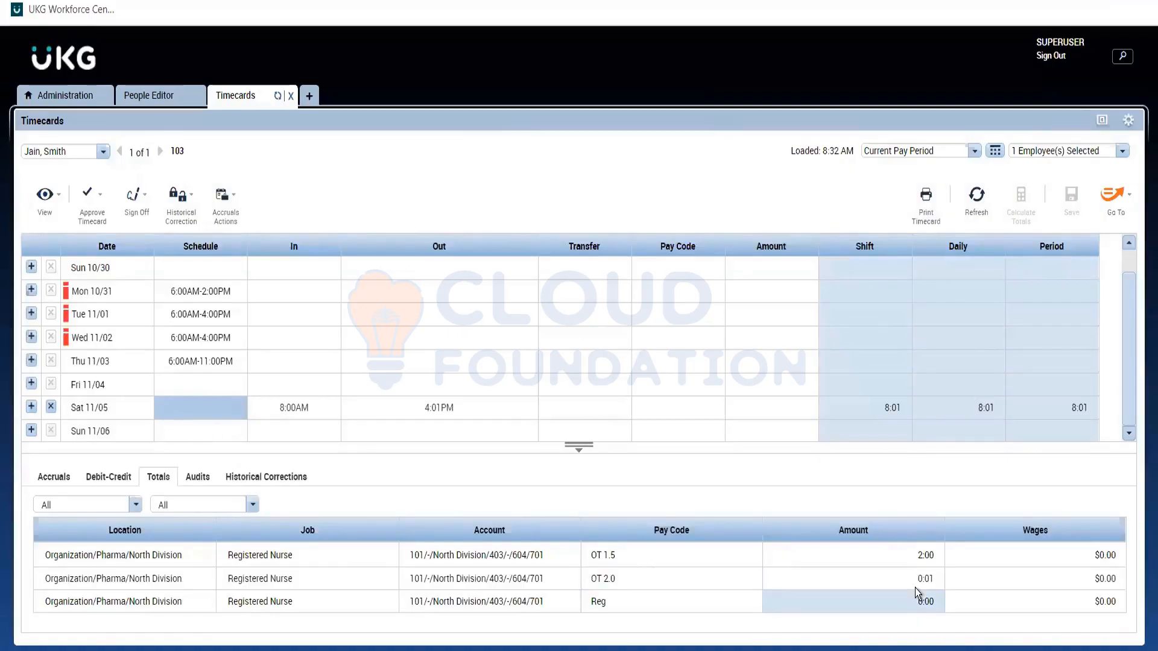
pyautogui.click(914, 586)
pyautogui.click(52, 406)
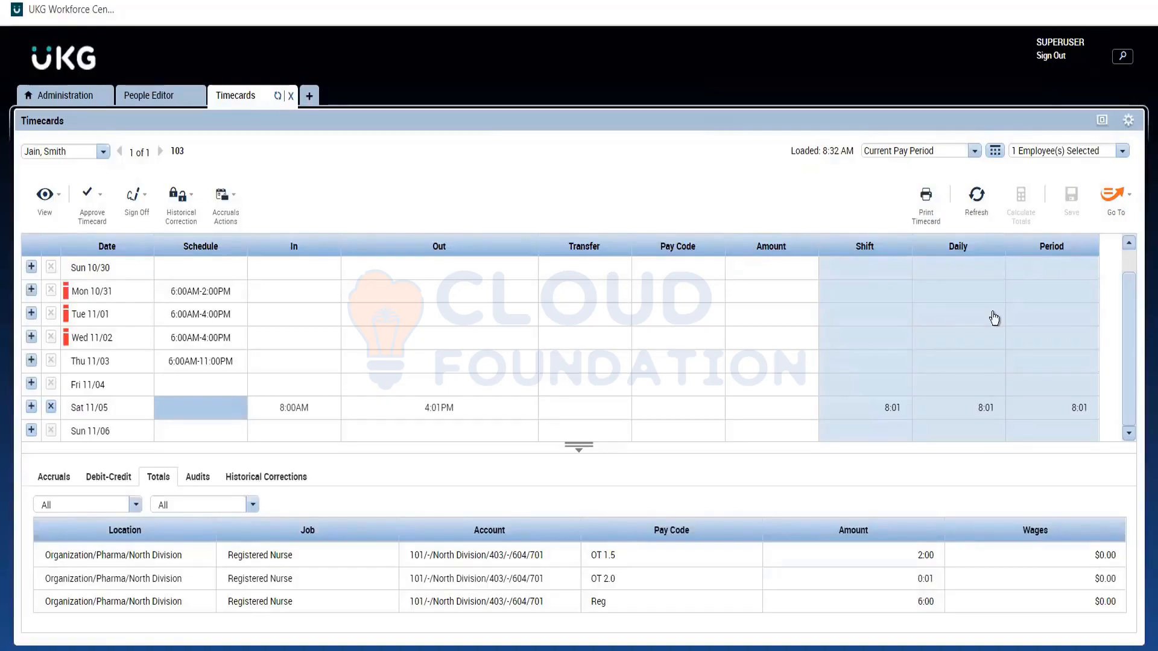
# Refresh and close the timecard, and reopen the selected employee's timecard from the People Editor.
pyautogui.click(976, 195)
pyautogui.click(291, 96)
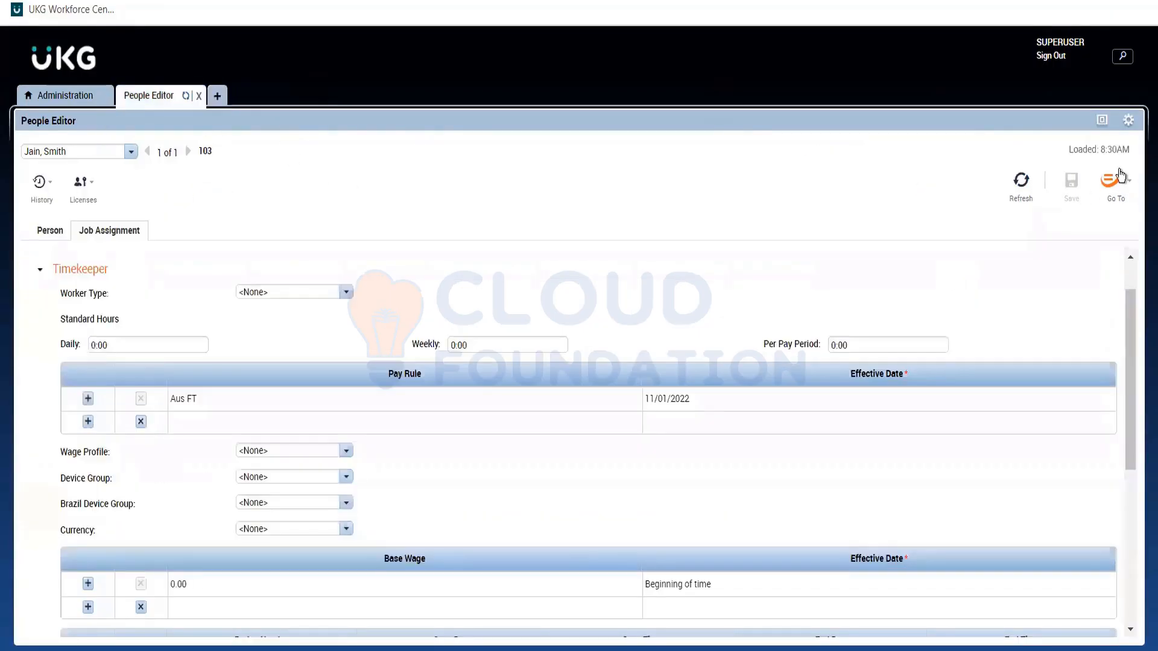
pyautogui.click(1119, 176)
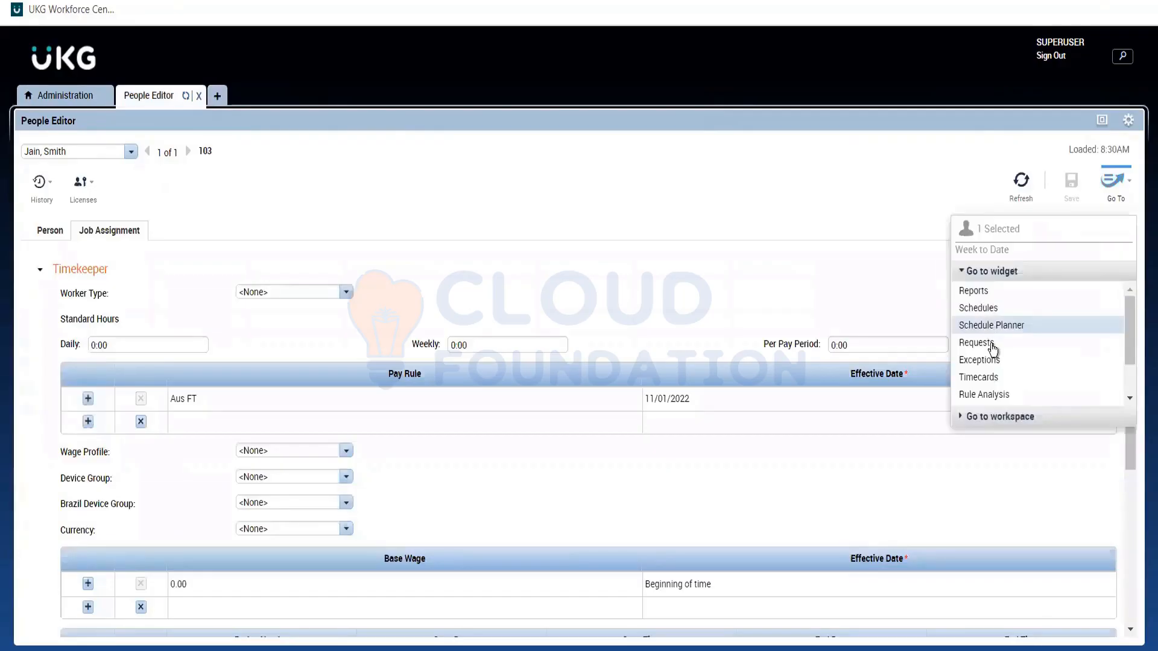
pyautogui.click(989, 377)
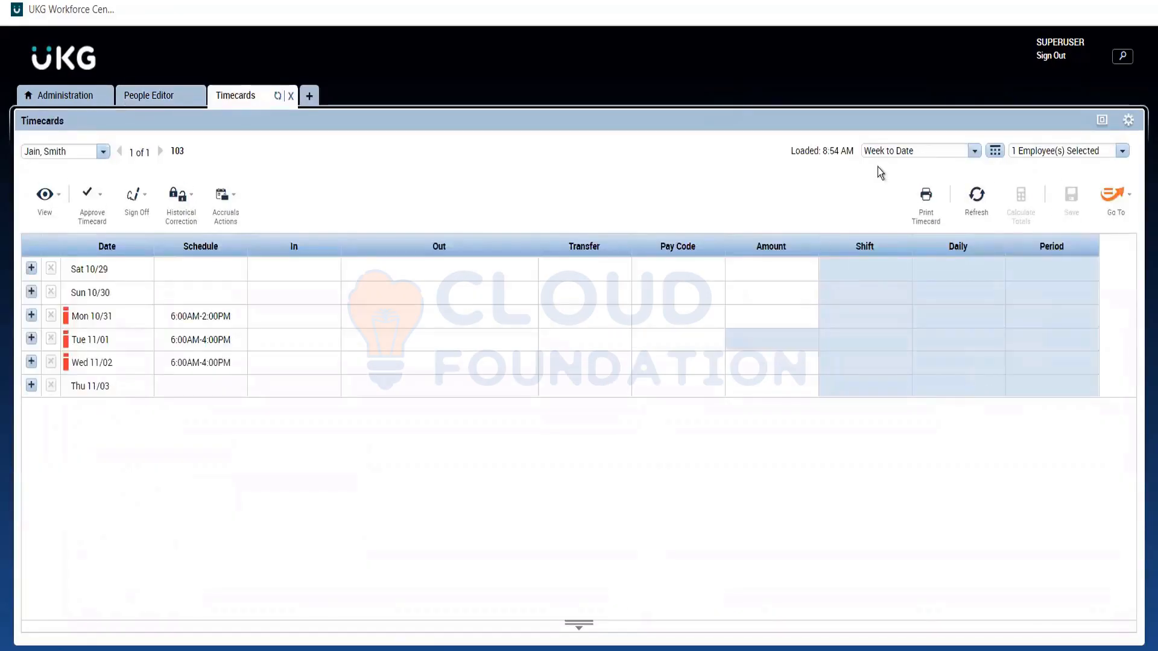
# Show the current pay period in the timecard and examine the pay code totals for the Saturday 11/05 shift.
pyautogui.click(878, 157)
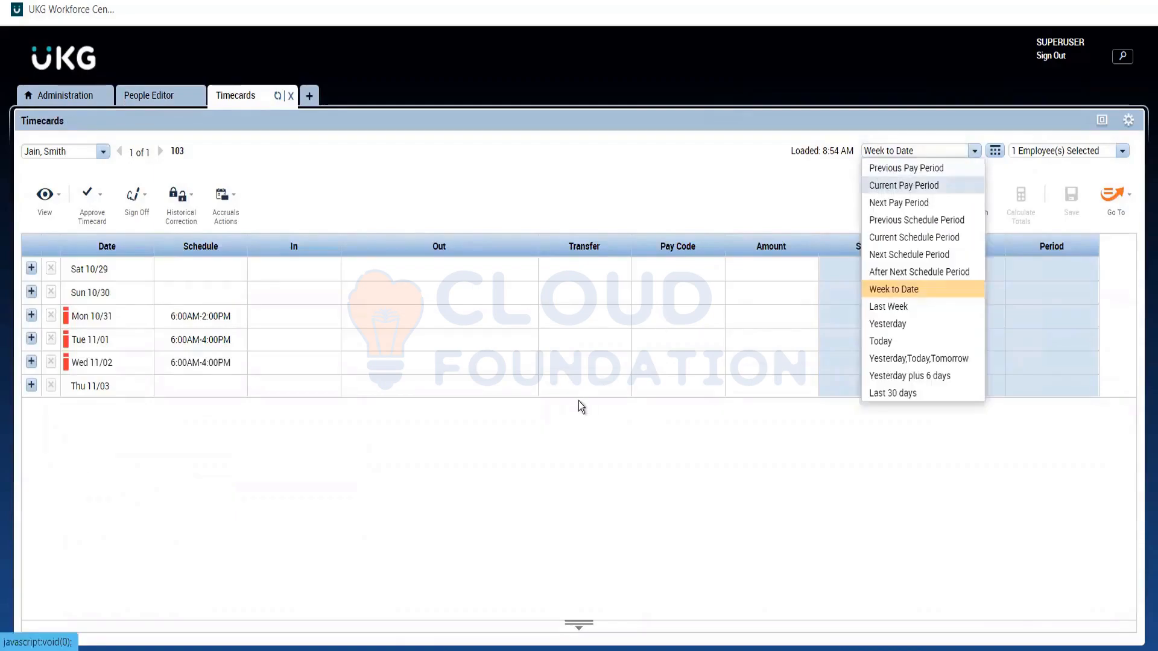
pyautogui.click(579, 625)
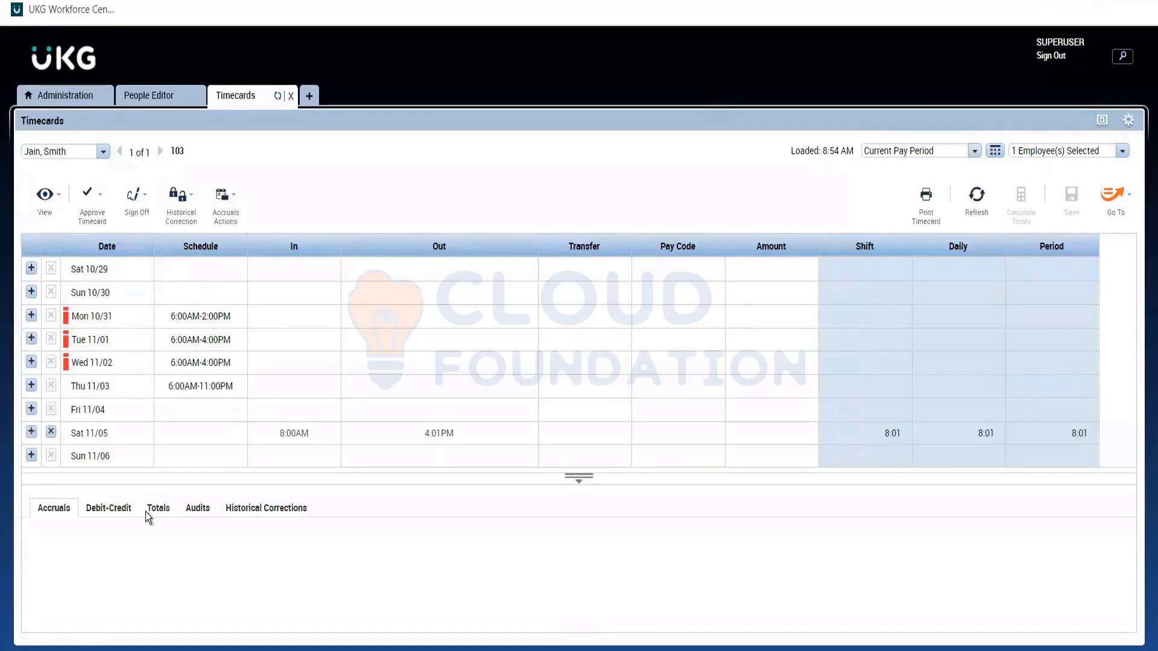
pyautogui.click(147, 510)
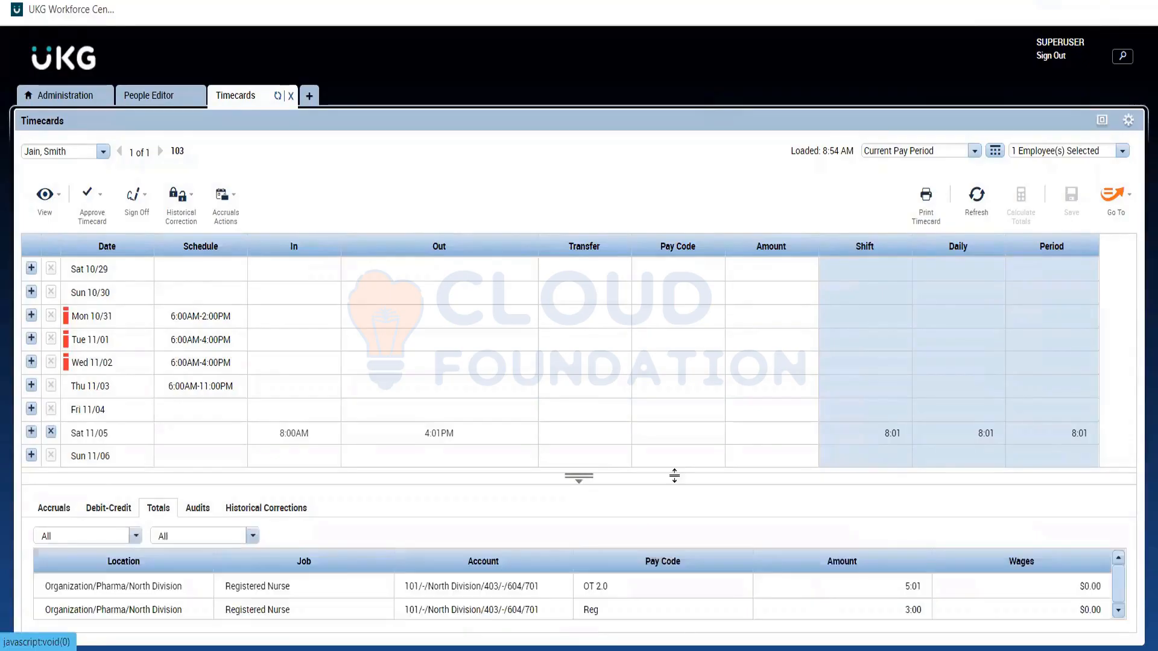
pyautogui.moveTo(674, 475); pyautogui.dragTo(852, 594)
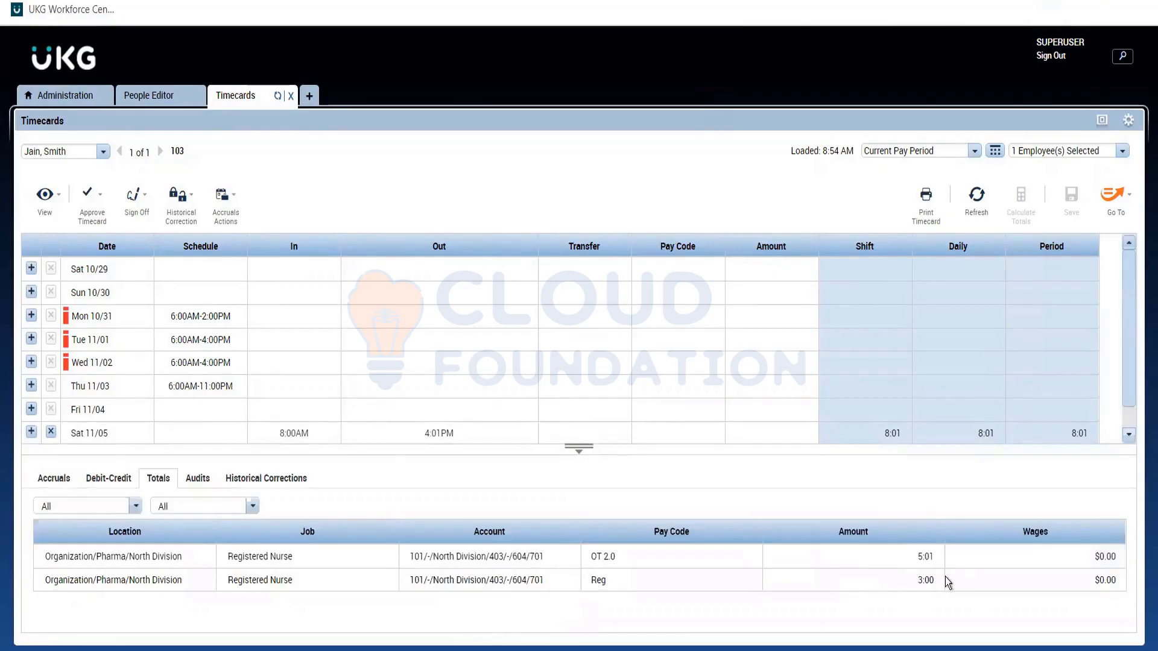
pyautogui.click(900, 562)
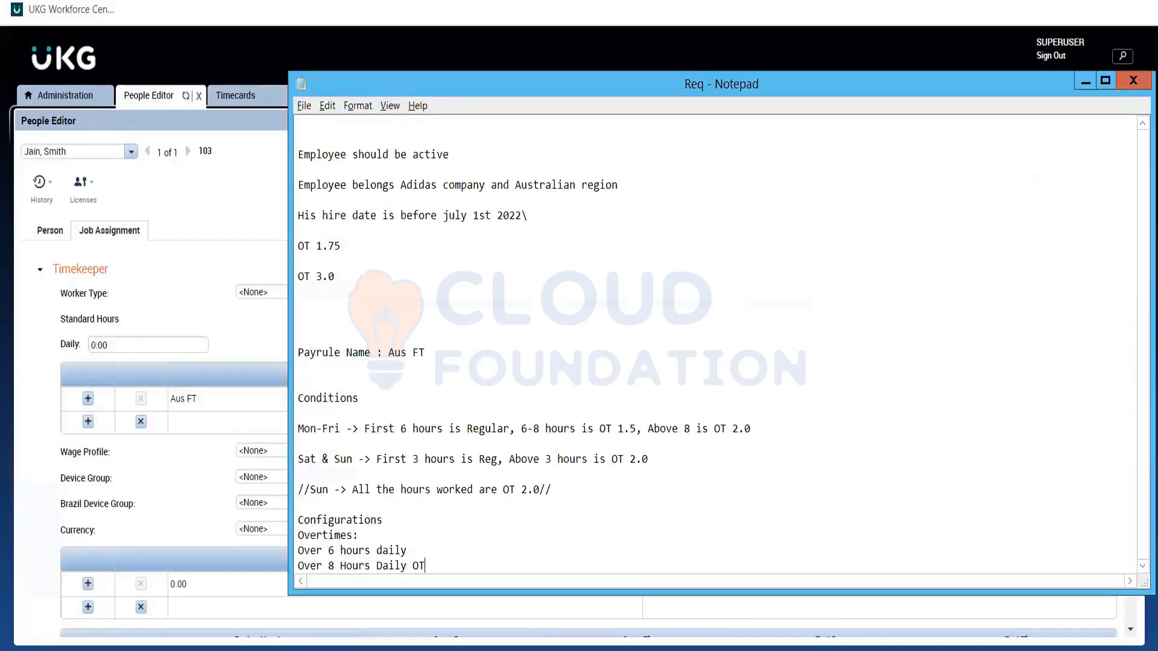
# Add blank lines below the Over 8 Hours Daily OT entry in the Req note, and switch back to UKG's administration page.
pyautogui.press('Return')
pyautogui.press('Return')
pyautogui.press('Return')
pyautogui.press('Return')
pyautogui.press('Return')
pyautogui.press('Return')
pyautogui.press('Return')
pyautogui.press('Return')
pyautogui.press('Return')
pyautogui.press('Return')
pyautogui.press('Return')
pyautogui.press('Return')
pyautogui.press('Return')
pyautogui.press('Return')
pyautogui.press('Return')
pyautogui.press('Return')
pyautogui.press('Return')
pyautogui.press('Return')
pyautogui.press('Return')
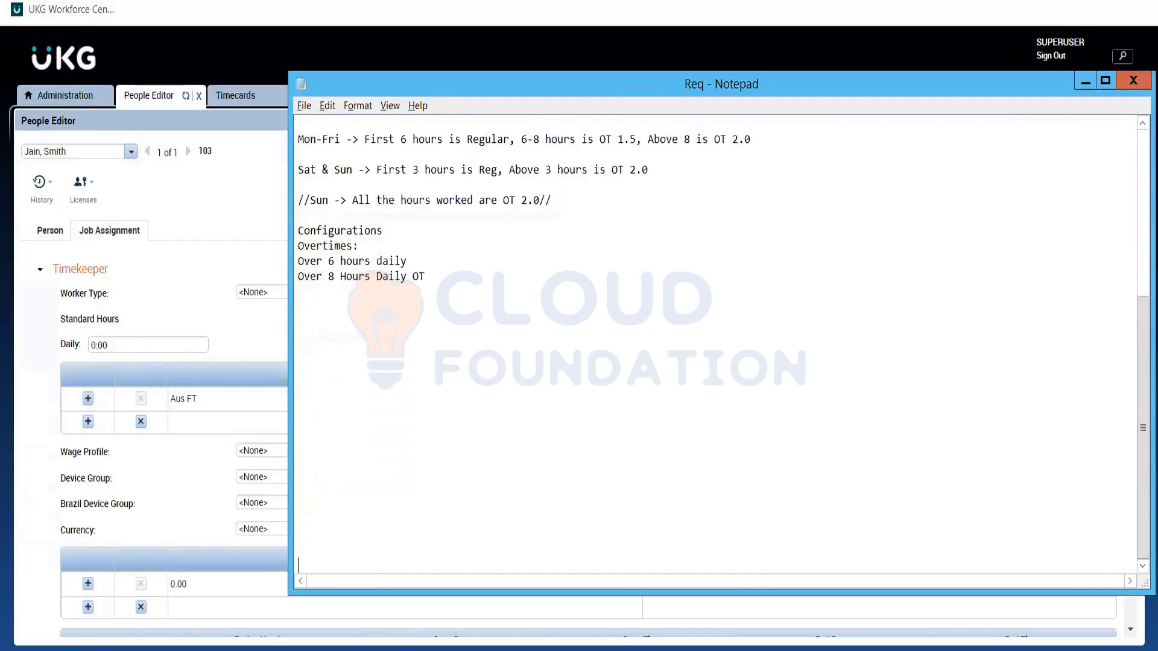
pyautogui.press('Return')
pyautogui.press('Return')
pyautogui.press('Return')
pyautogui.press('Return')
pyautogui.press('Return')
pyautogui.press('Return')
pyautogui.press('Return')
pyautogui.press('Return')
pyautogui.press('Return')
pyautogui.press('Return')
pyautogui.press('Return')
pyautogui.press('Return')
pyautogui.press('Up')
pyautogui.press('Up')
pyautogui.press('Up')
pyautogui.press('Up')
pyautogui.press('Up')
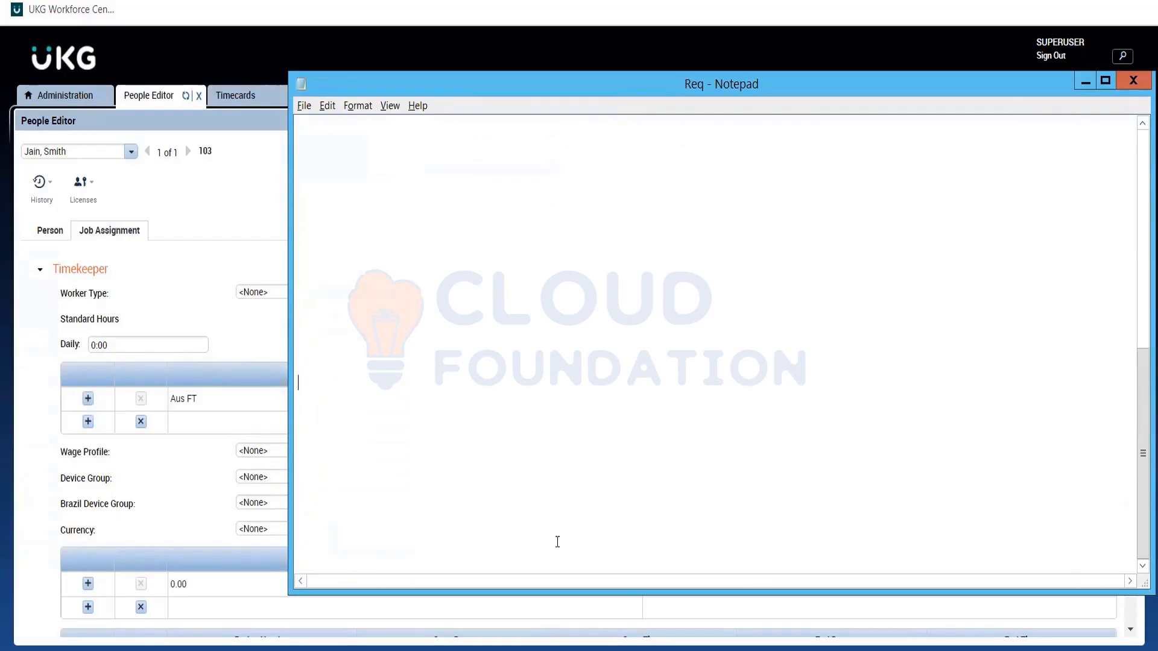
pyautogui.press('Up')
pyautogui.press('Up')
pyautogui.press('Up')
pyautogui.press('Up')
pyautogui.press('Up')
pyautogui.press('Up')
pyautogui.press('Up')
pyautogui.click(87, 97)
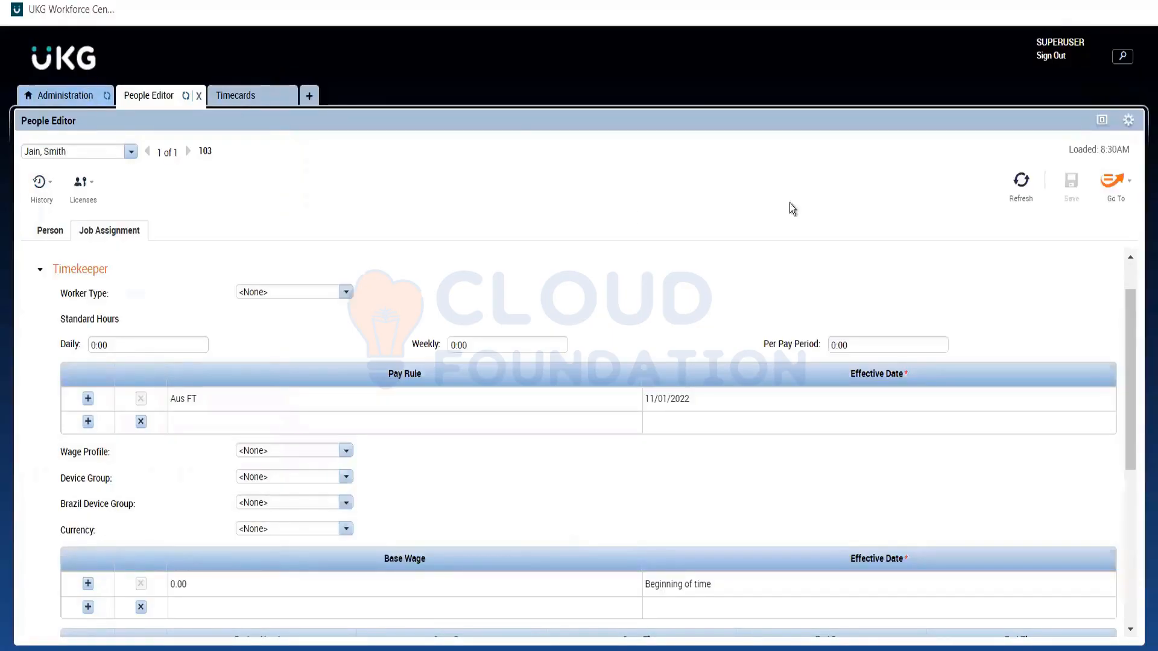